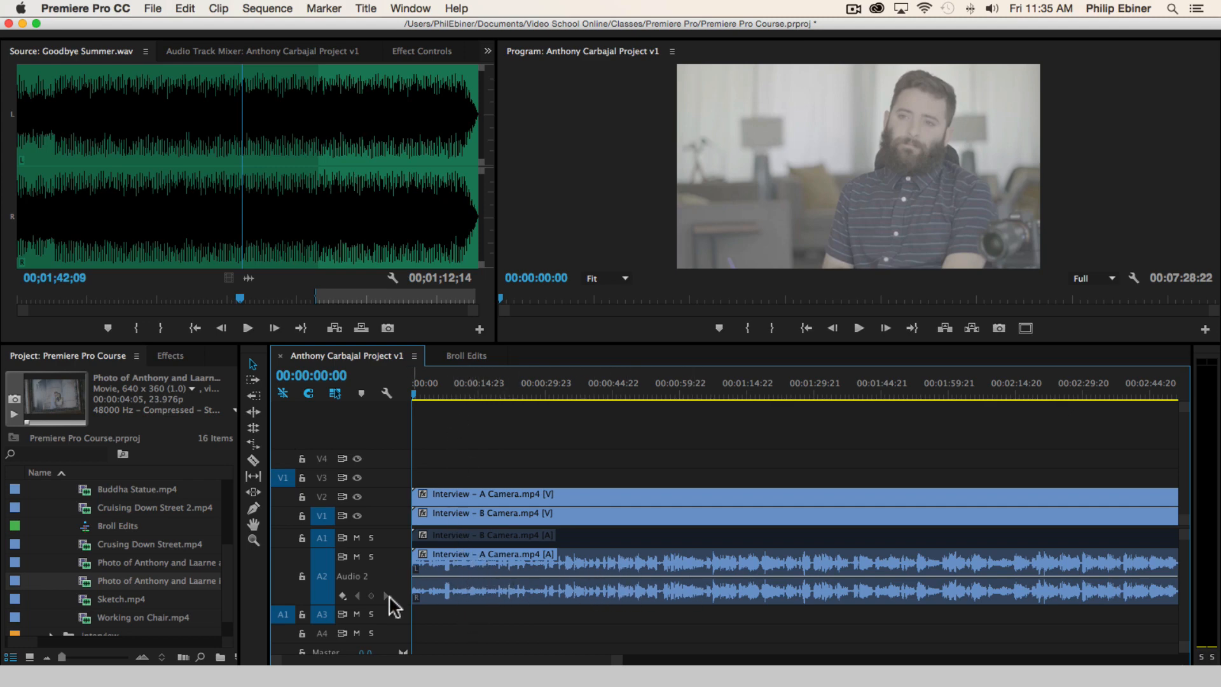
Enlarge the Audio 2 track's waveform and play the opening of the interview to hear where the usable speech starts
{"action": "left_click_drag", "start_coordinate": [390, 605], "coordinate": [392, 631]}
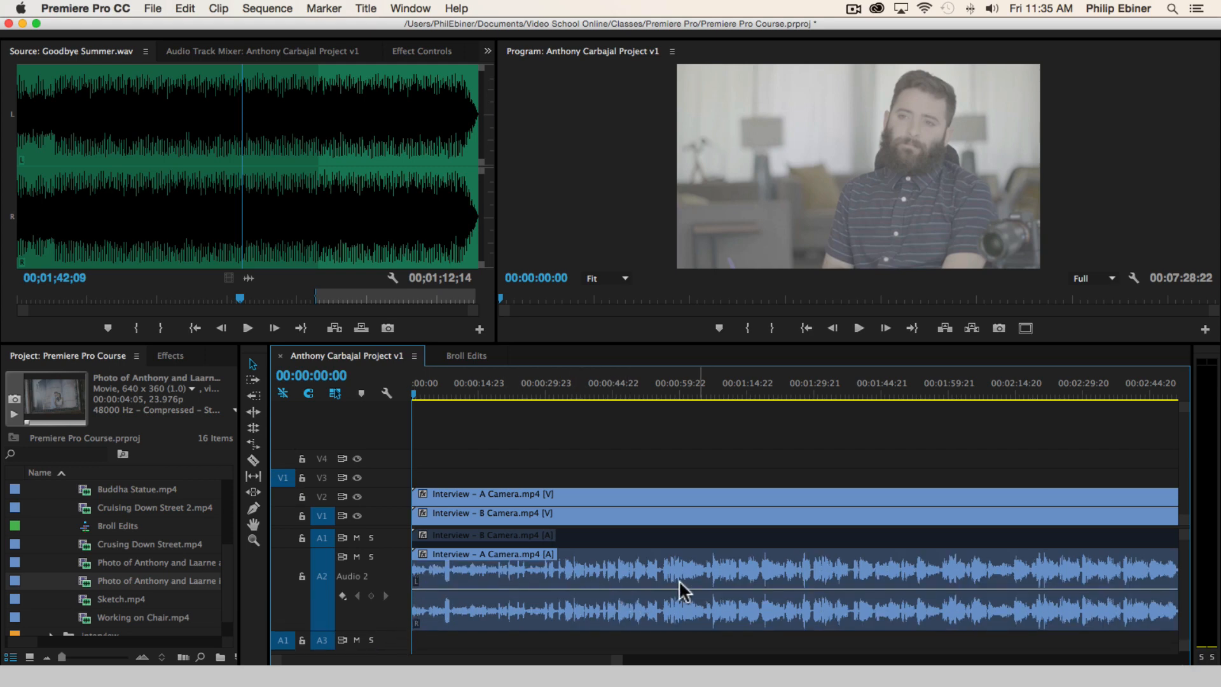
{"action": "left_click", "coordinate": [434, 388]}
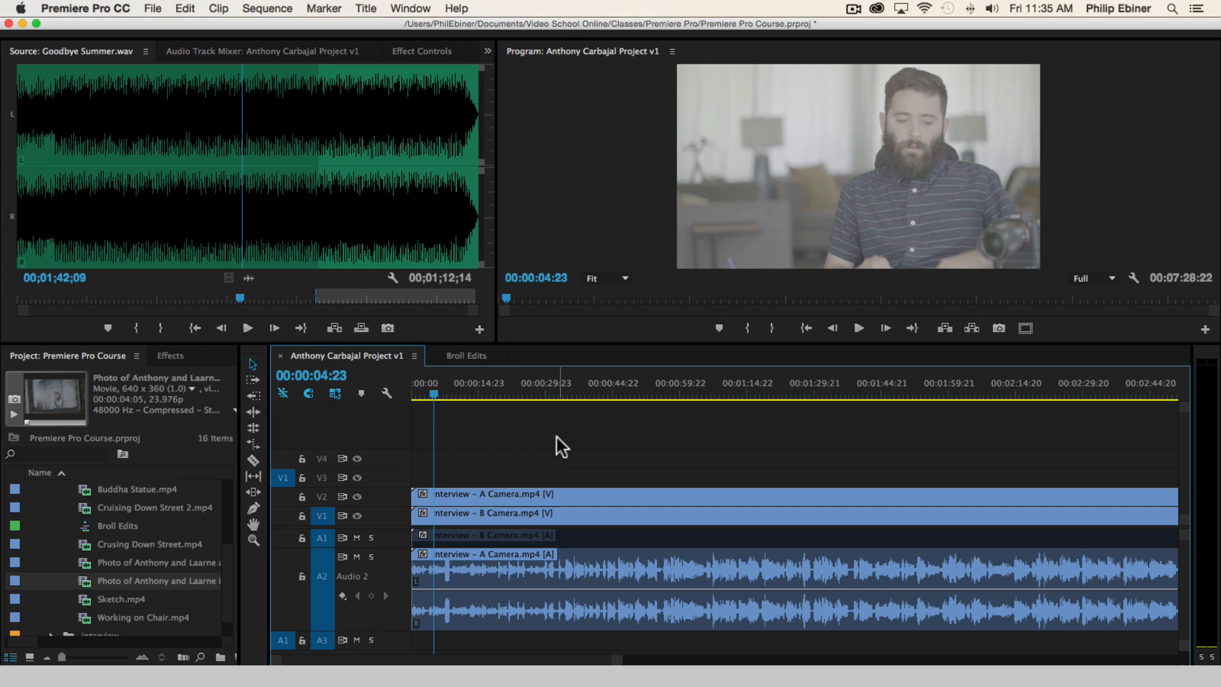
{"action": "key", "text": "space"}
{"action": "key", "text": "="}
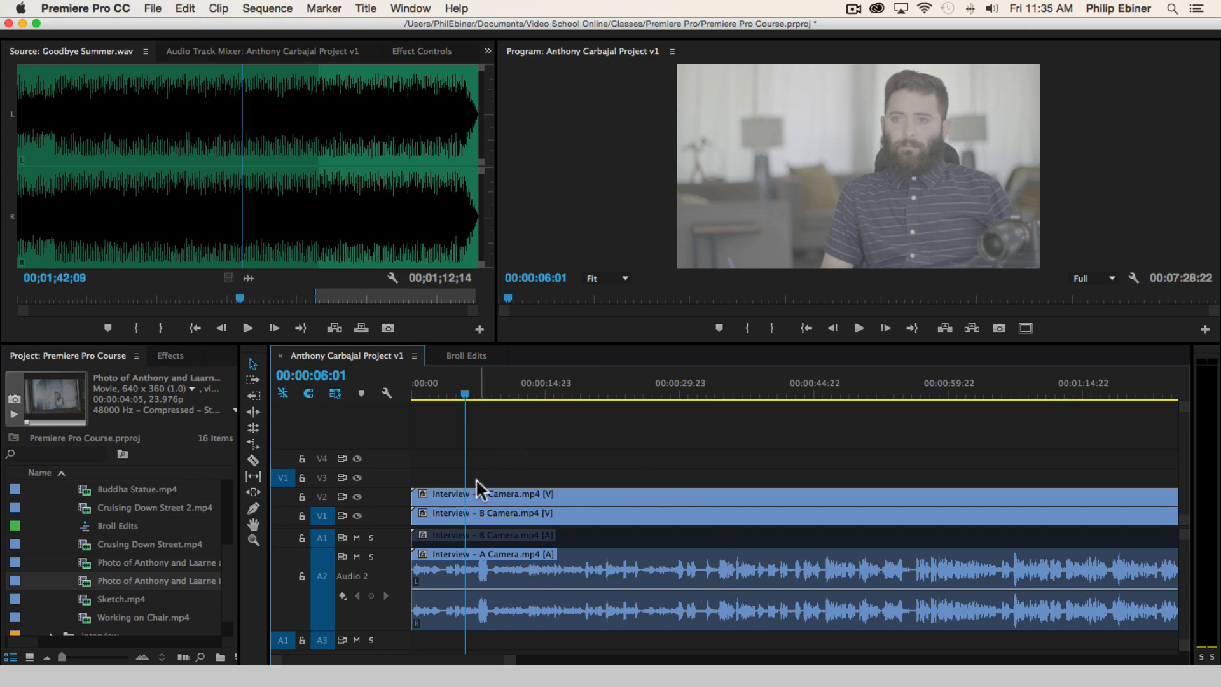
{"action": "left_click_drag", "start_coordinate": [448, 399], "coordinate": [354, 400]}
{"action": "key", "text": "space"}
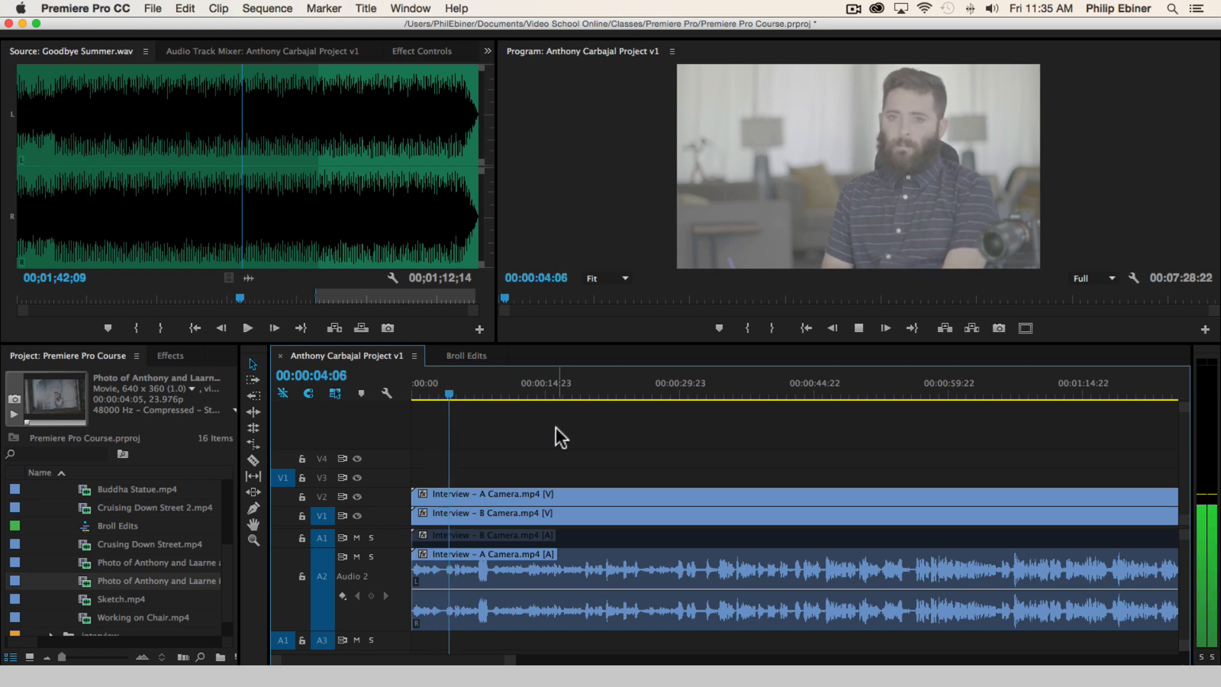
Cut the A Camera and B Camera interview clips on all tracks at 00:00:34:02
{"action": "left_click_drag", "start_coordinate": [463, 393], "coordinate": [701, 393]}
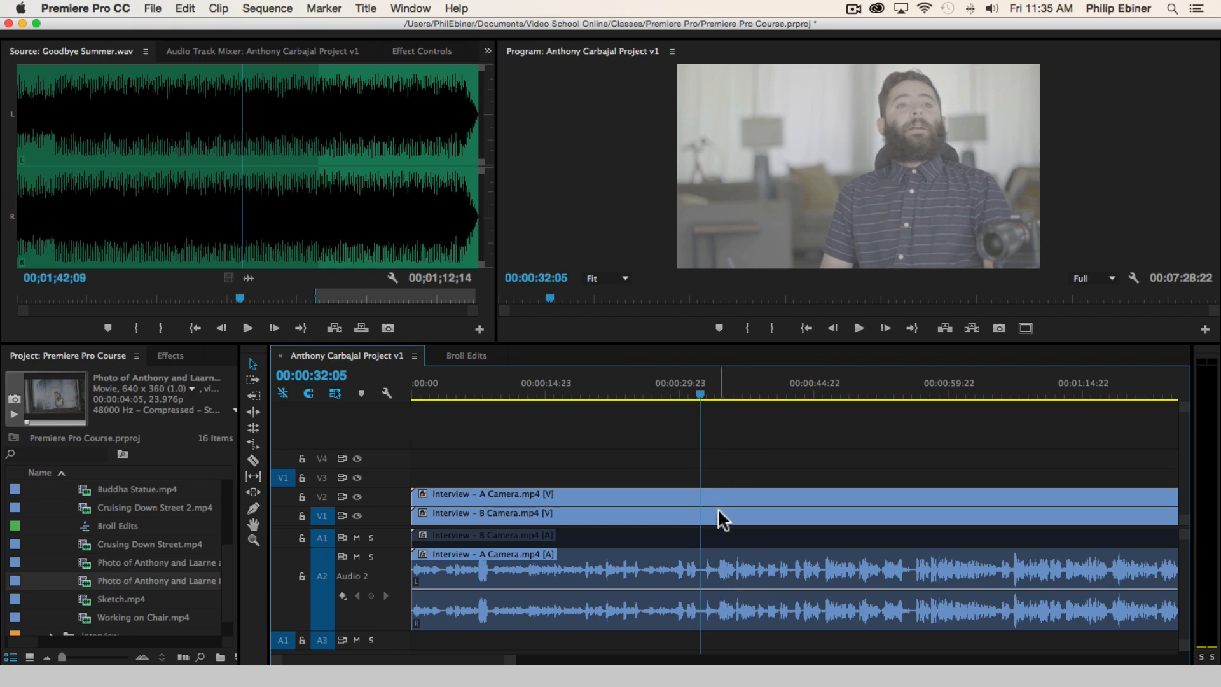
{"action": "left_click_drag", "start_coordinate": [718, 386], "coordinate": [716, 395]}
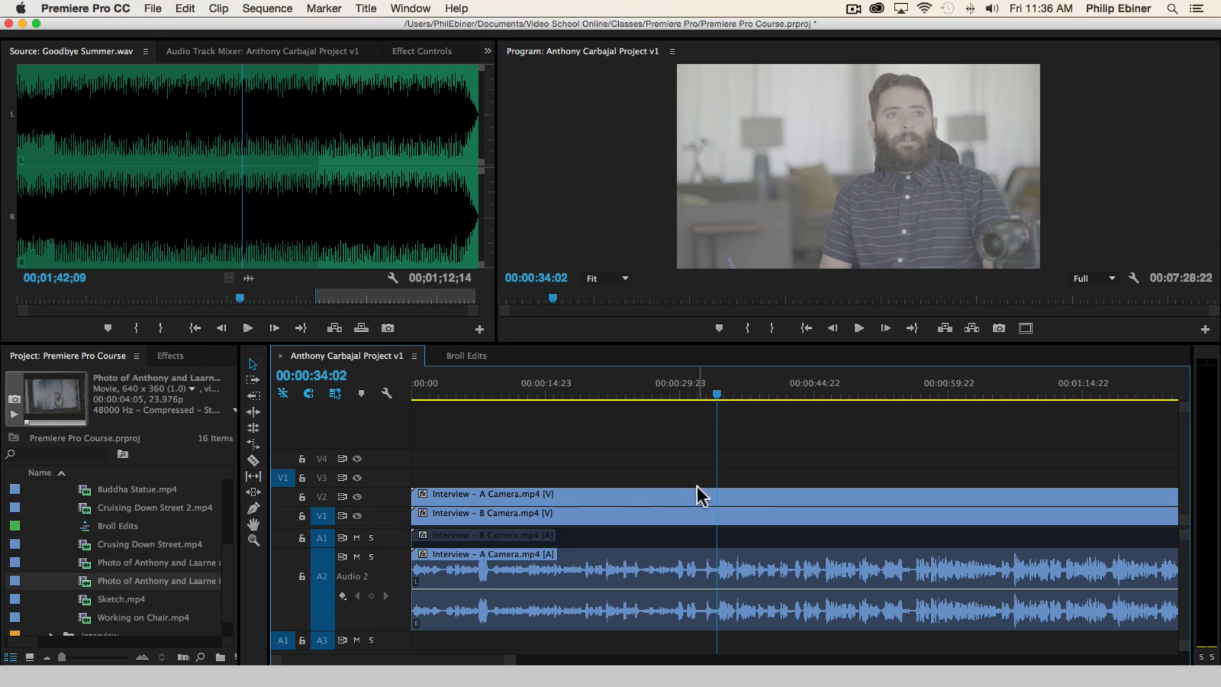
{"action": "key", "text": "c"}
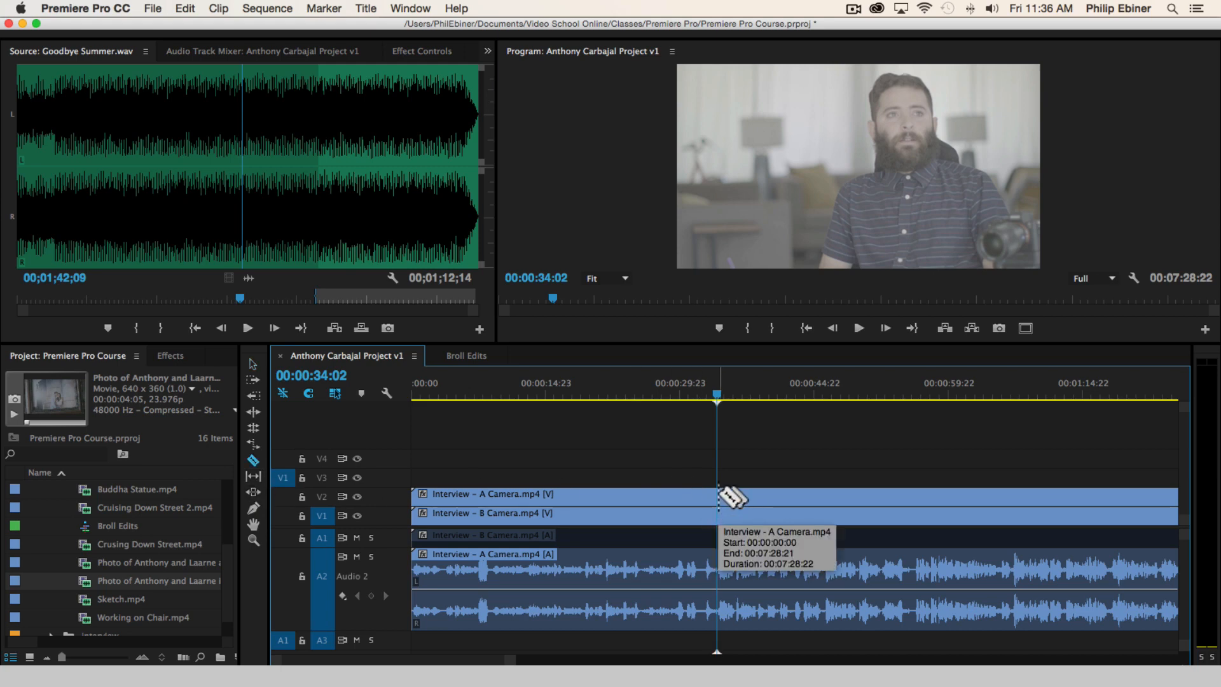
{"action": "left_click", "coordinate": [718, 497], "text": "shift"}
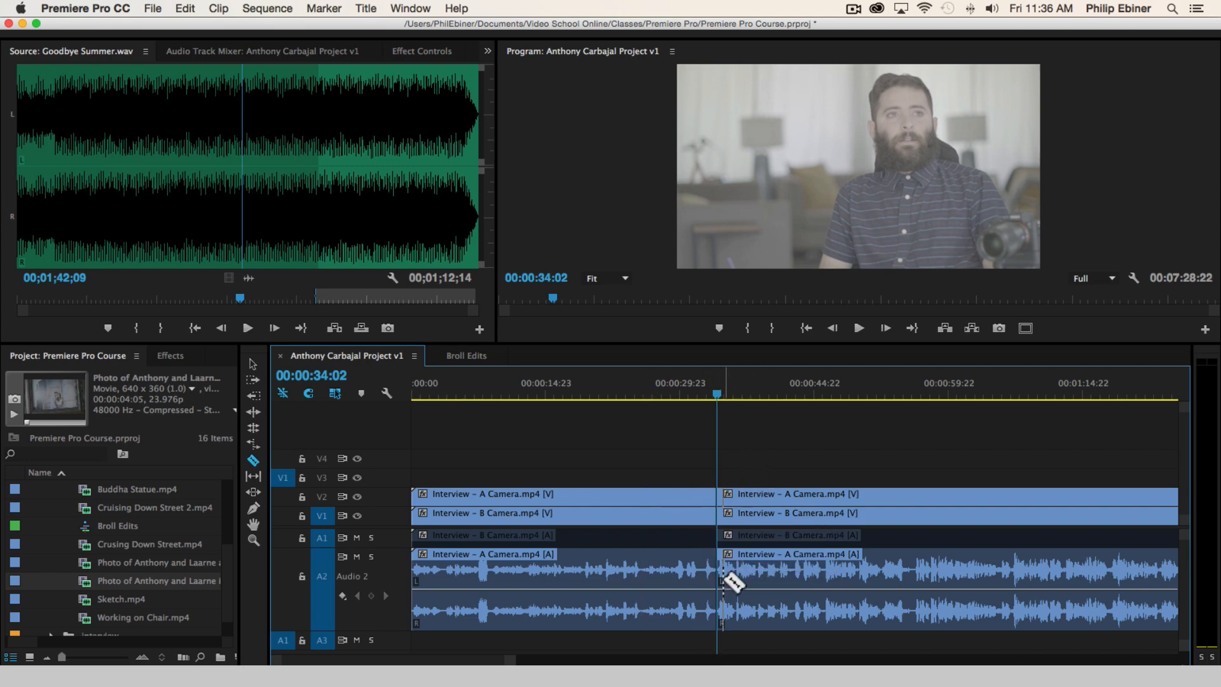
Delete all interview clip segments before the cut and close the resulting gap at the sequence start
{"action": "key", "text": "v"}
{"action": "left_click_drag", "start_coordinate": [674, 421], "coordinate": [634, 645]}
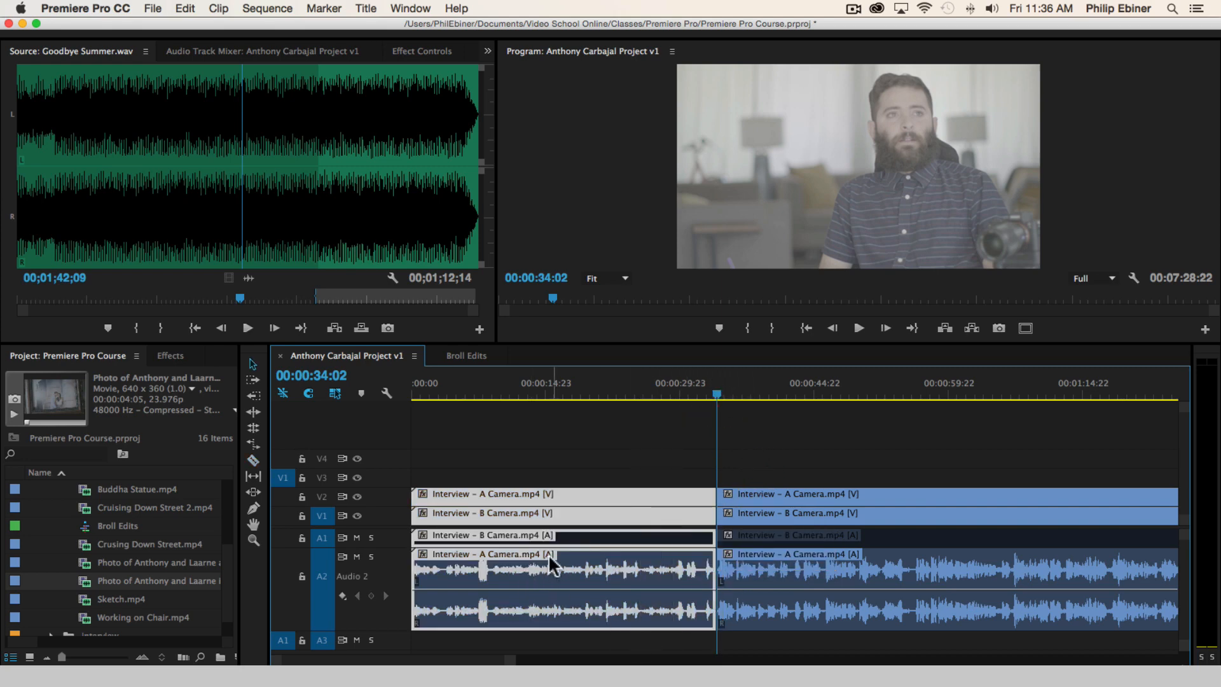
{"action": "key", "text": "Delete"}
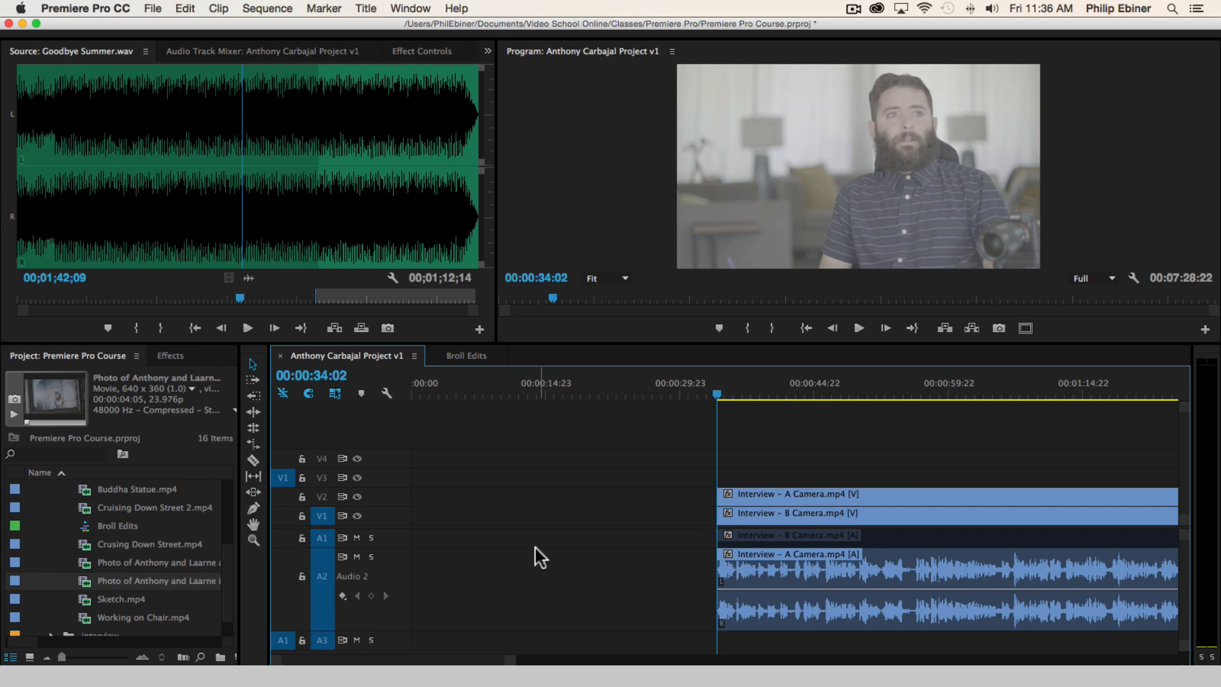
{"action": "left_click", "coordinate": [510, 514]}
{"action": "key", "text": "Delete"}
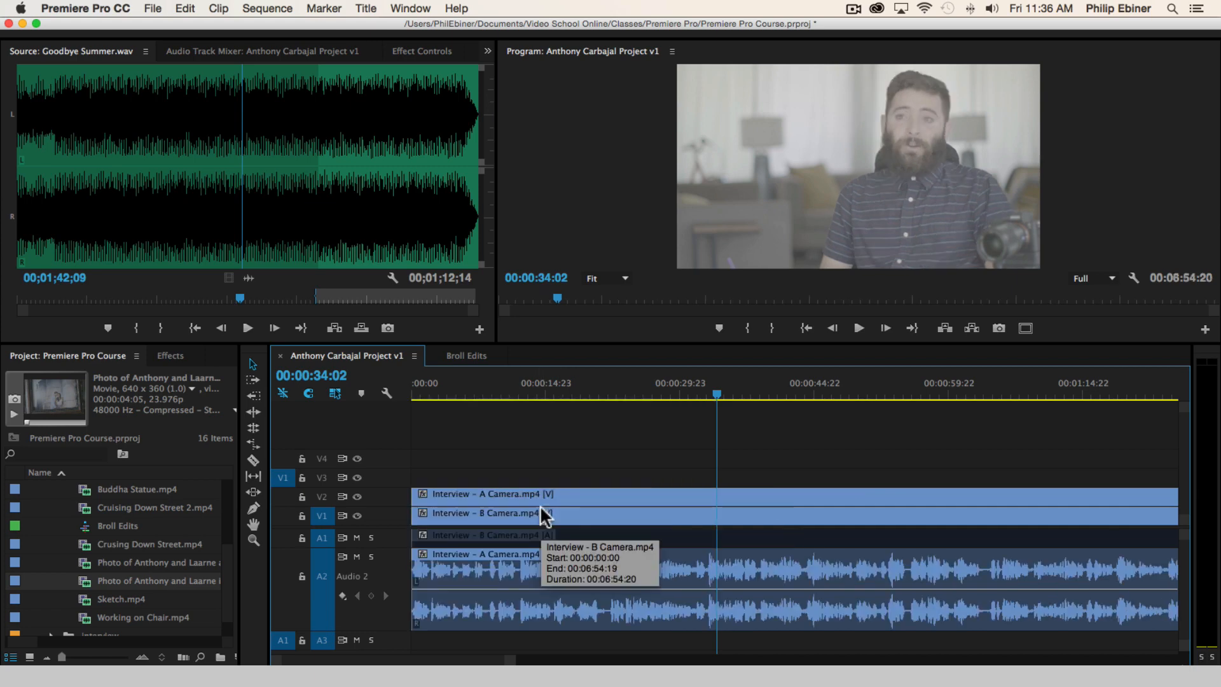
Return the playhead to the sequence start at 00:00:00:00 and raise the system volume
{"action": "left_click", "coordinate": [428, 387]}
{"action": "left_click", "coordinate": [414, 385]}
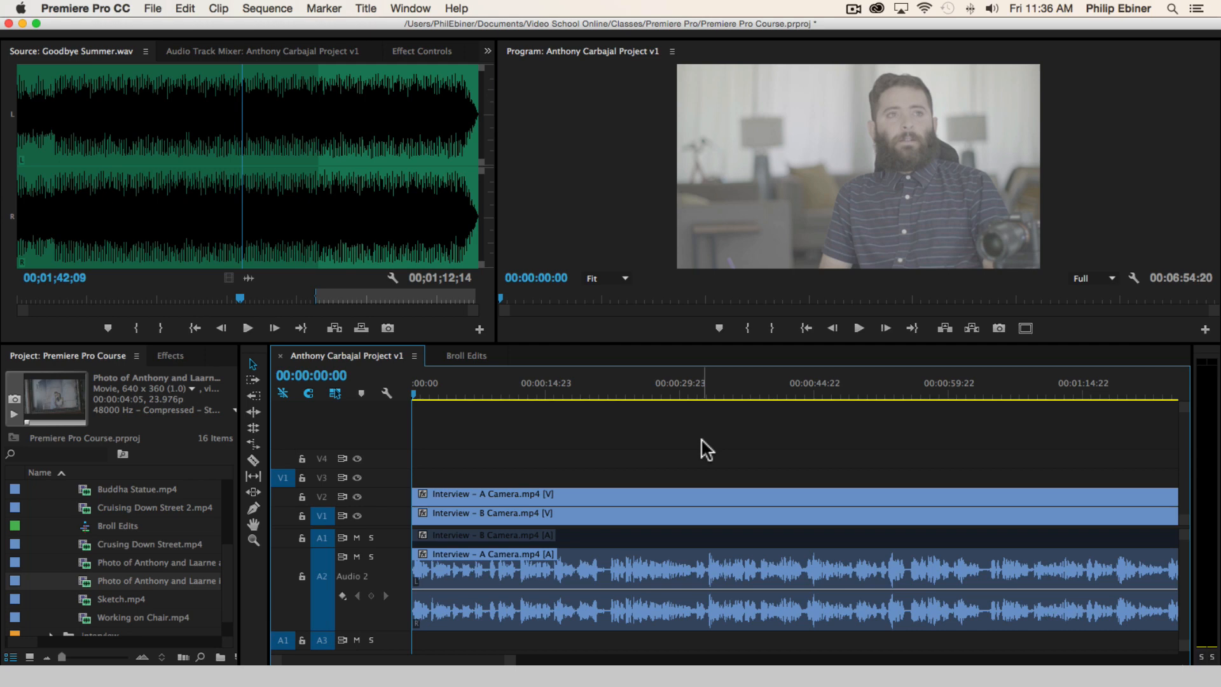
{"action": "key", "text": "XF86AudioRaiseVolume"}
{"action": "key", "text": "XF86AudioRaiseVolume"}
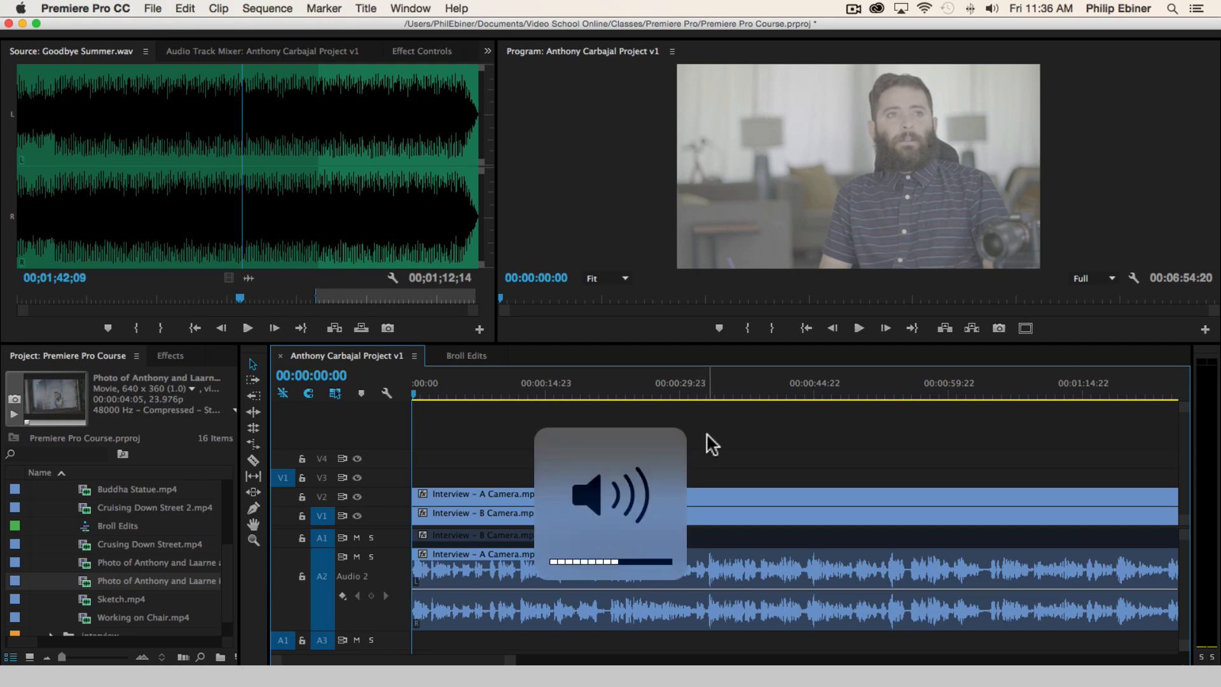
{"action": "key", "text": "XF86AudioRaiseVolume"}
{"action": "key", "text": "XF86AudioRaiseVolume"}
Play the interview's first statement and cut the clips on all tracks at its end, at 00:00:08:01
{"action": "key", "text": "space"}
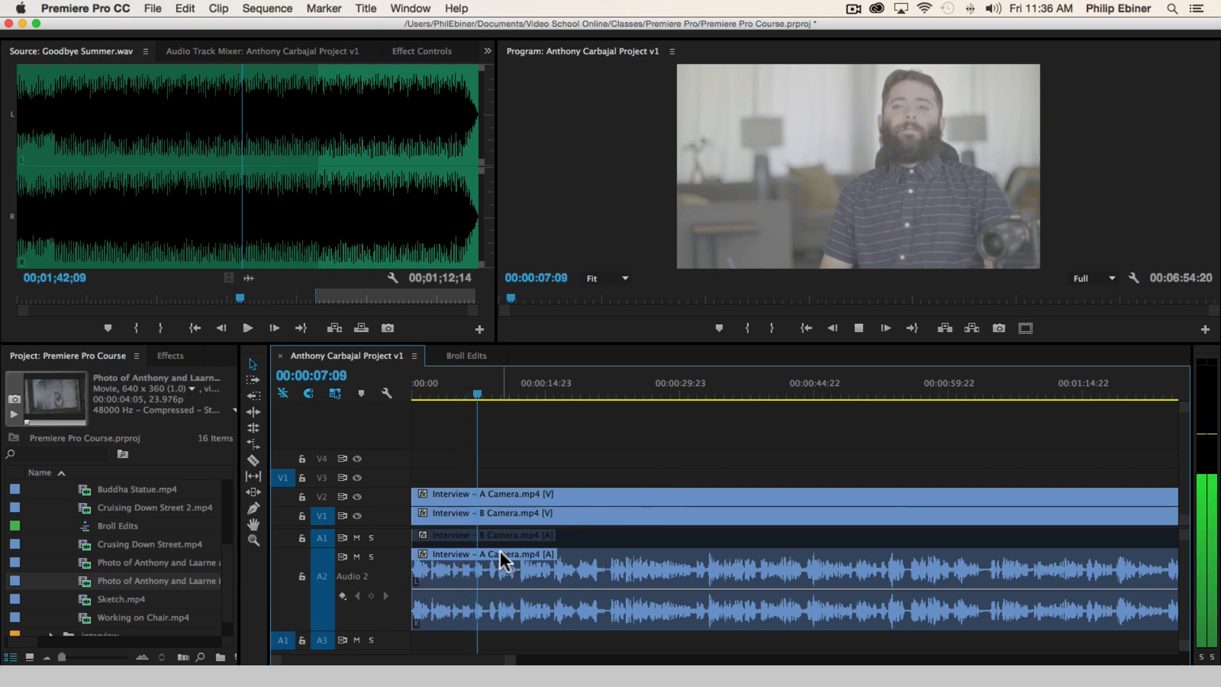
{"action": "key", "text": "space"}
{"action": "key", "text": "c"}
{"action": "left_click", "coordinate": [482, 500], "text": "shift"}
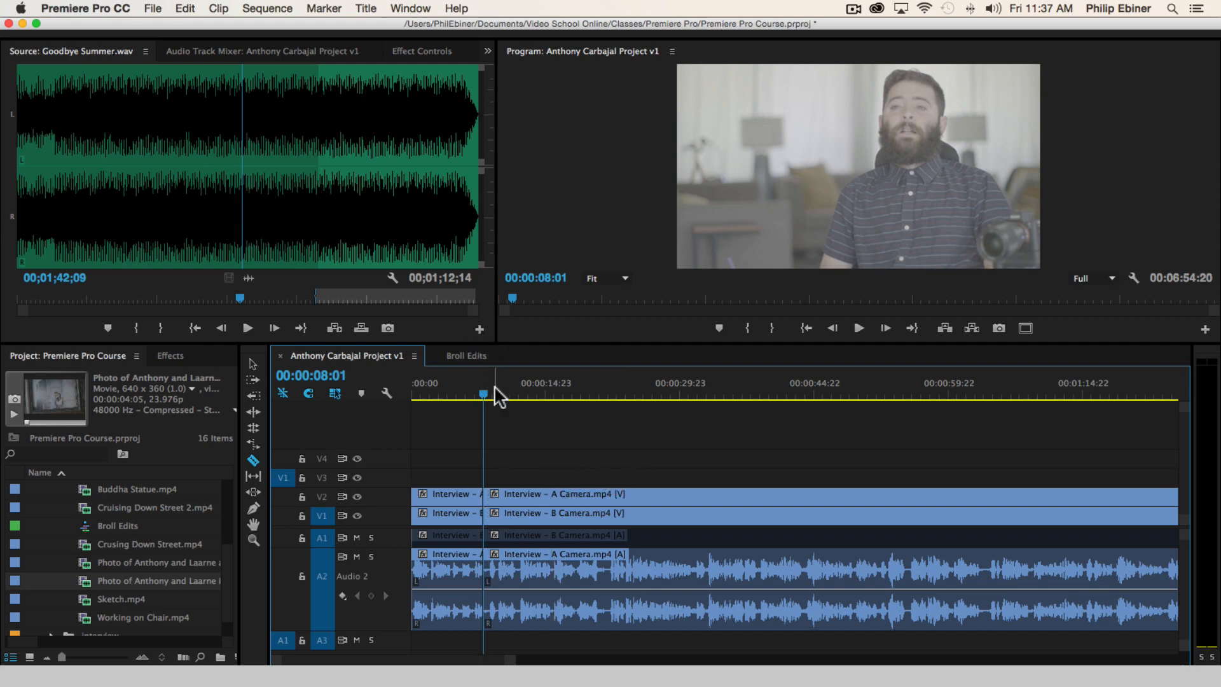
Move the first A Camera video segment up from track V2 to V3 to mark it as a selected bite
{"action": "left_click_drag", "start_coordinate": [482, 395], "coordinate": [514, 395]}
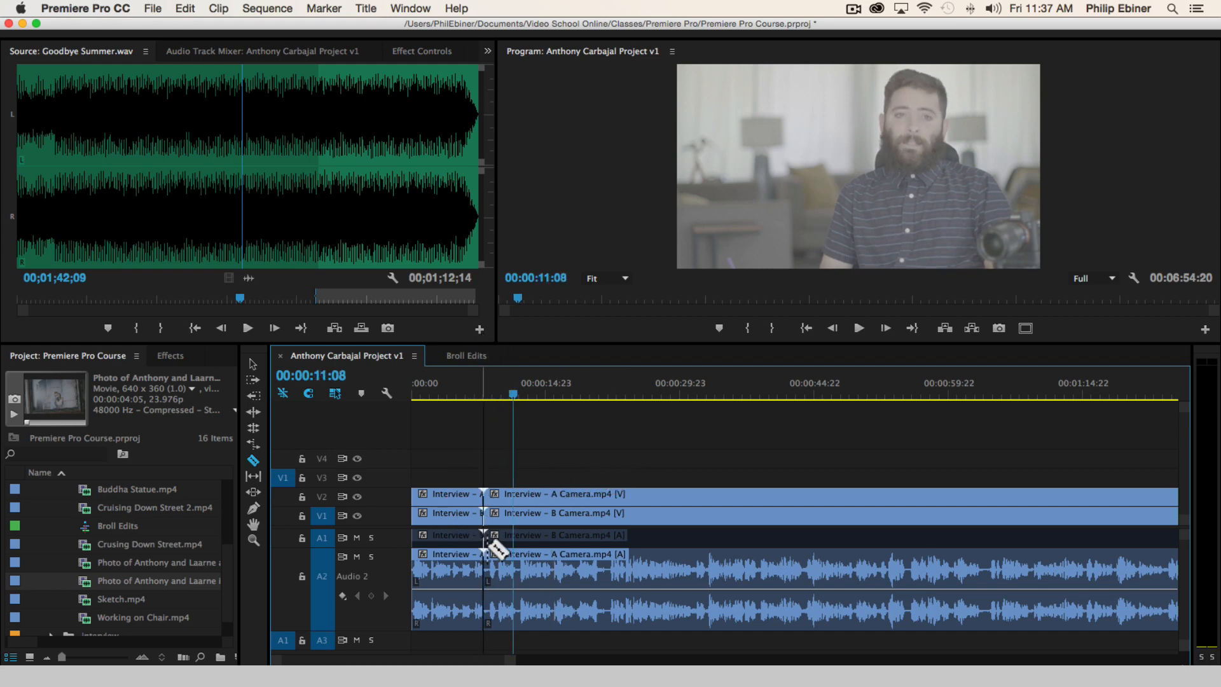
{"action": "left_click", "coordinate": [445, 397]}
{"action": "left_click", "coordinate": [453, 491]}
{"action": "left_click_drag", "start_coordinate": [453, 489], "coordinate": [453, 477]}
{"action": "scroll", "coordinate": [512, 594], "scroll_direction": "down", "scroll_amount": 1}
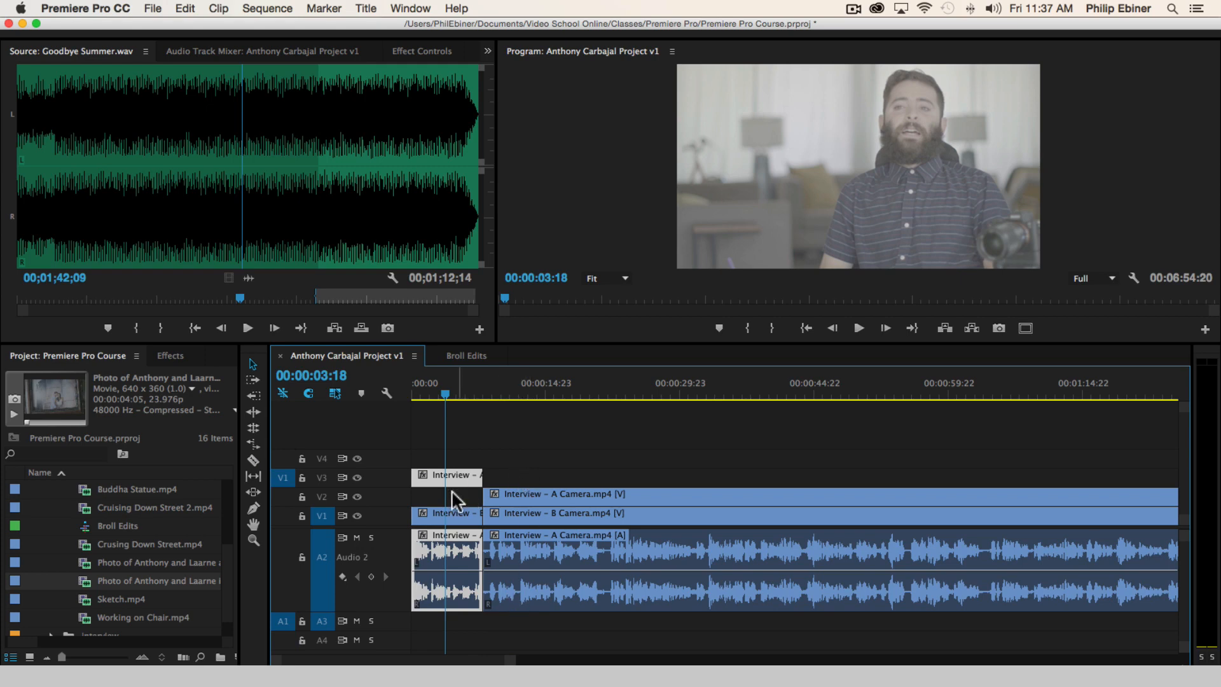
Play the interview onward from just before the first cut to listen for the next usable passage
{"action": "left_click", "coordinate": [475, 388]}
{"action": "key", "text": "space"}
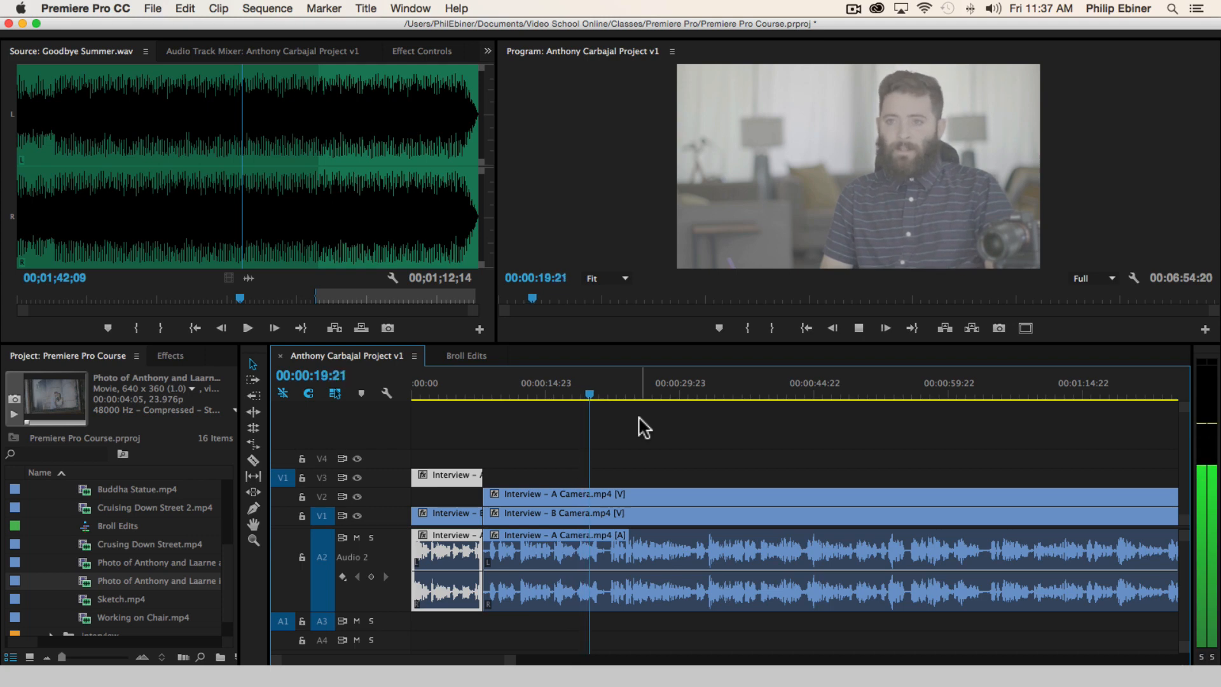
{"action": "key", "text": "space"}
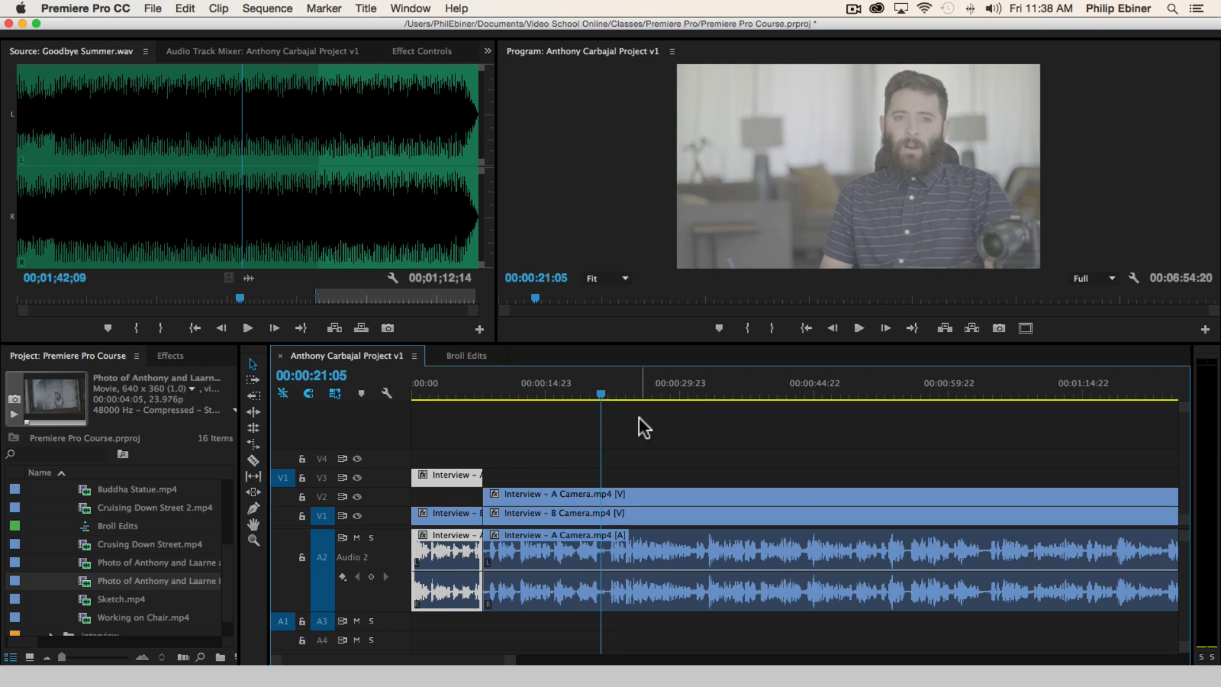
{"action": "key", "text": "space"}
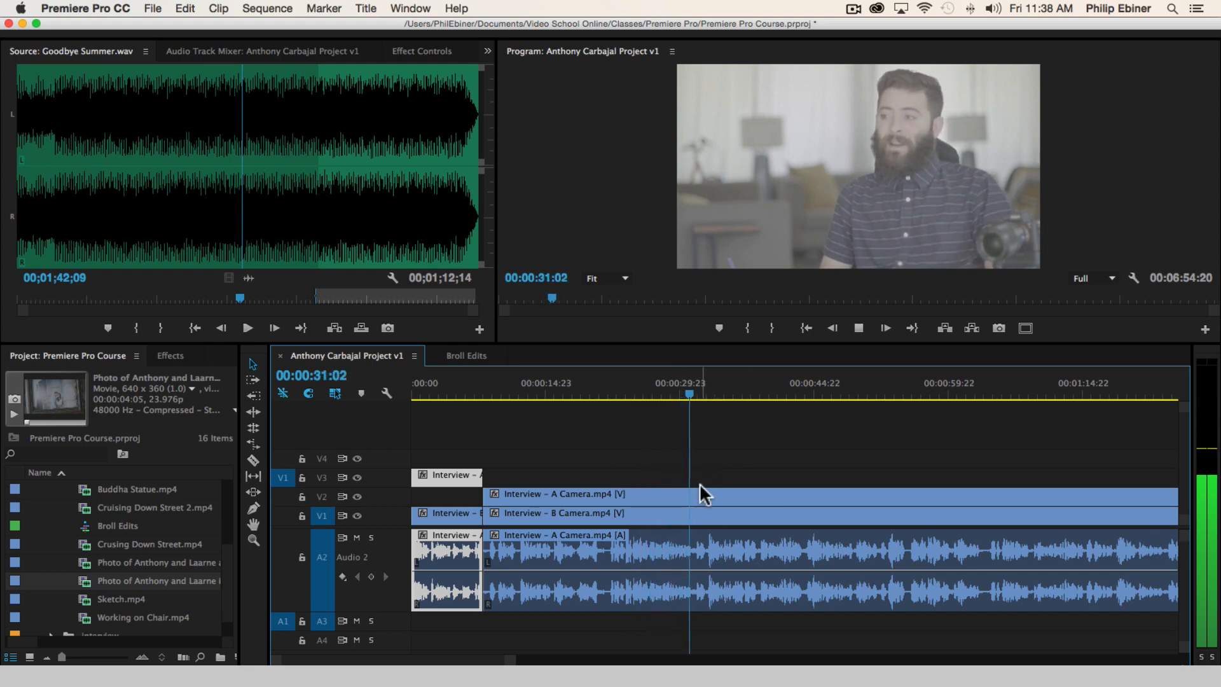
{"action": "key", "text": "space"}
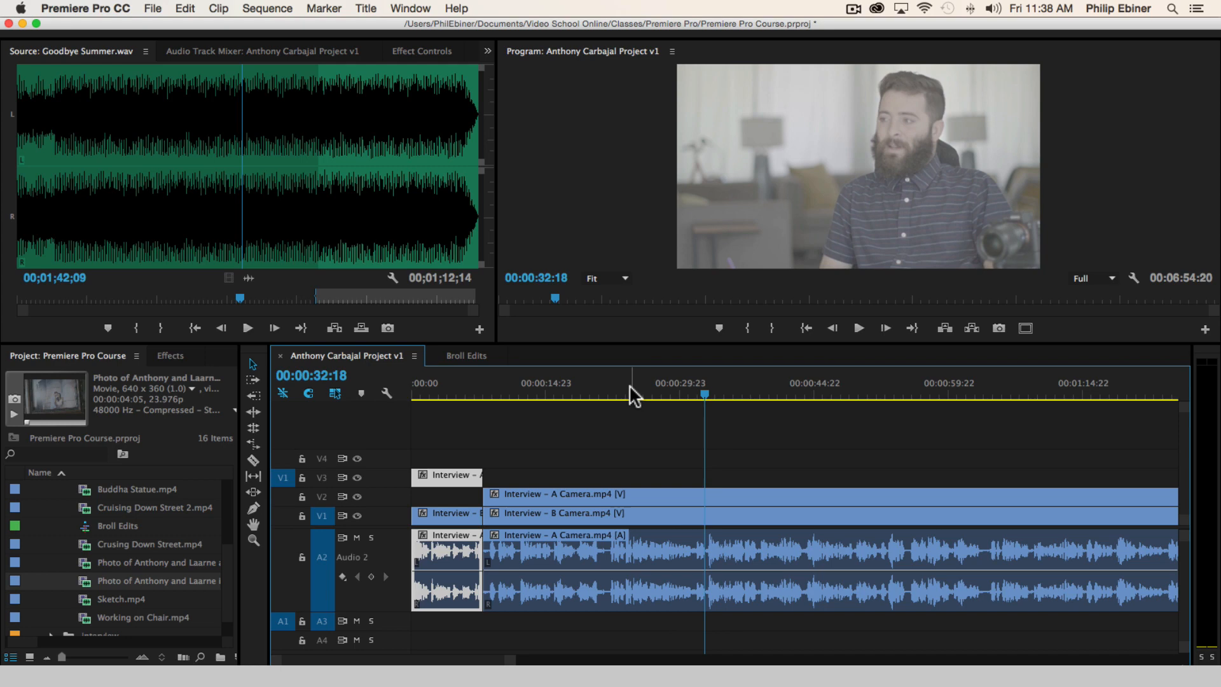
Replay the passage from about 00:00:22:12 and park the playhead at 00:00:24:09
{"action": "left_click", "coordinate": [613, 389]}
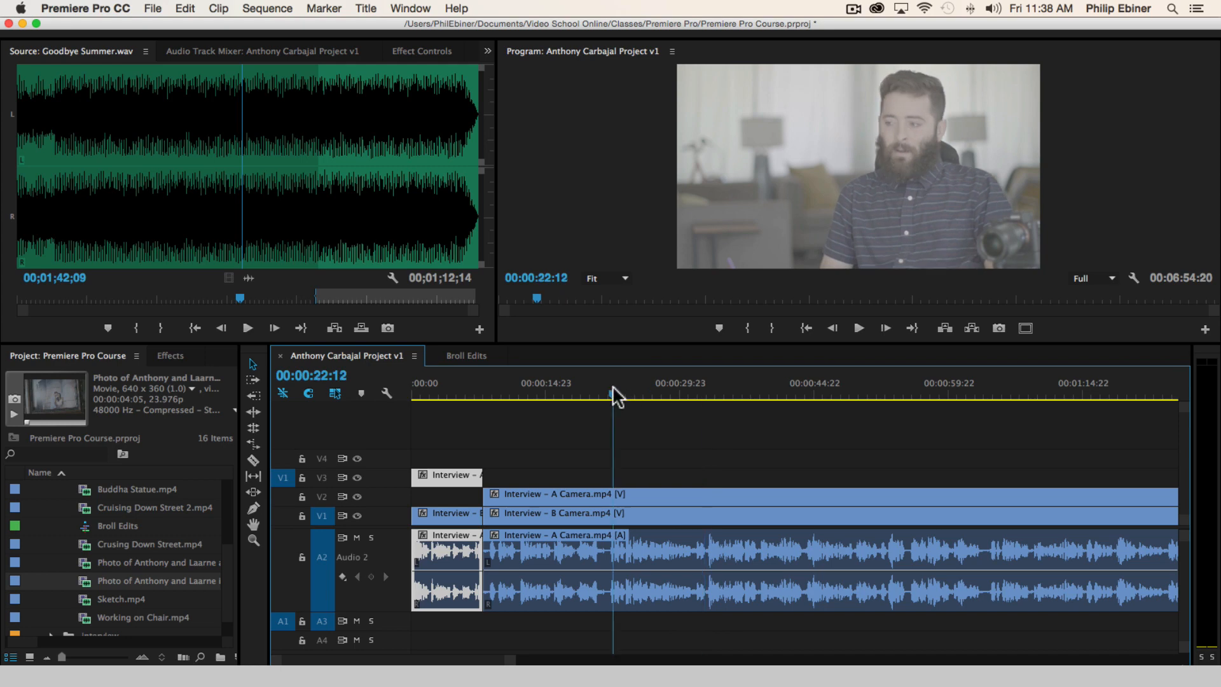
{"action": "key", "text": "space"}
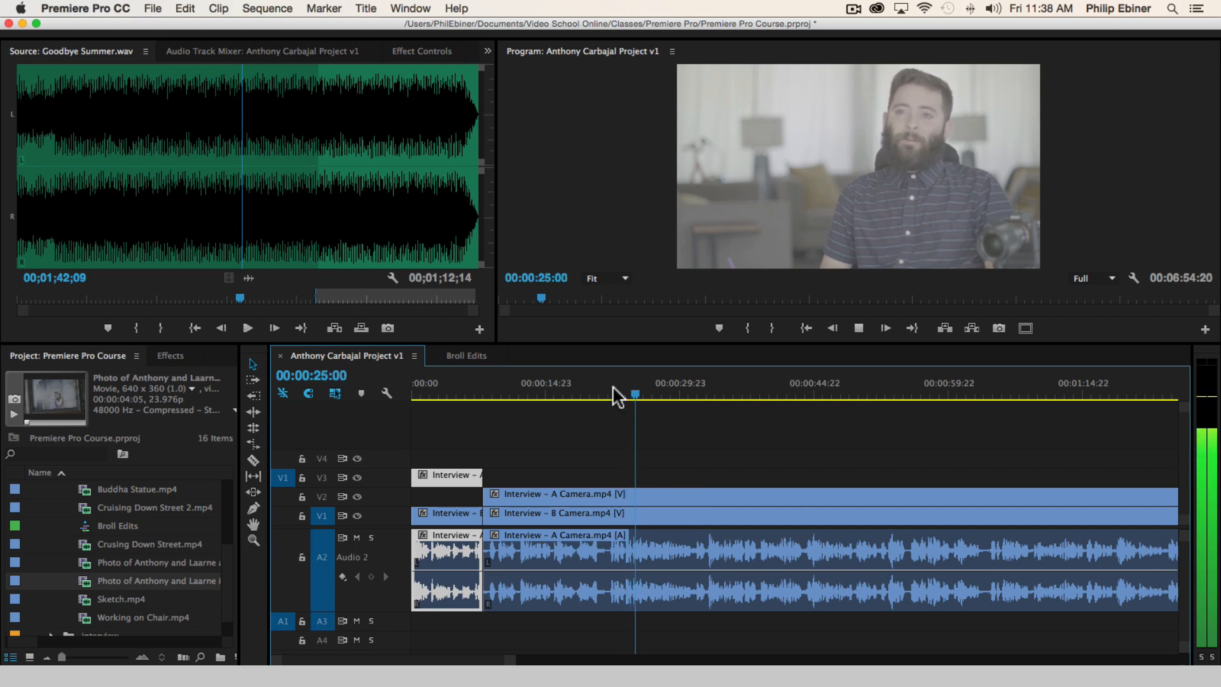
{"action": "key", "text": "space"}
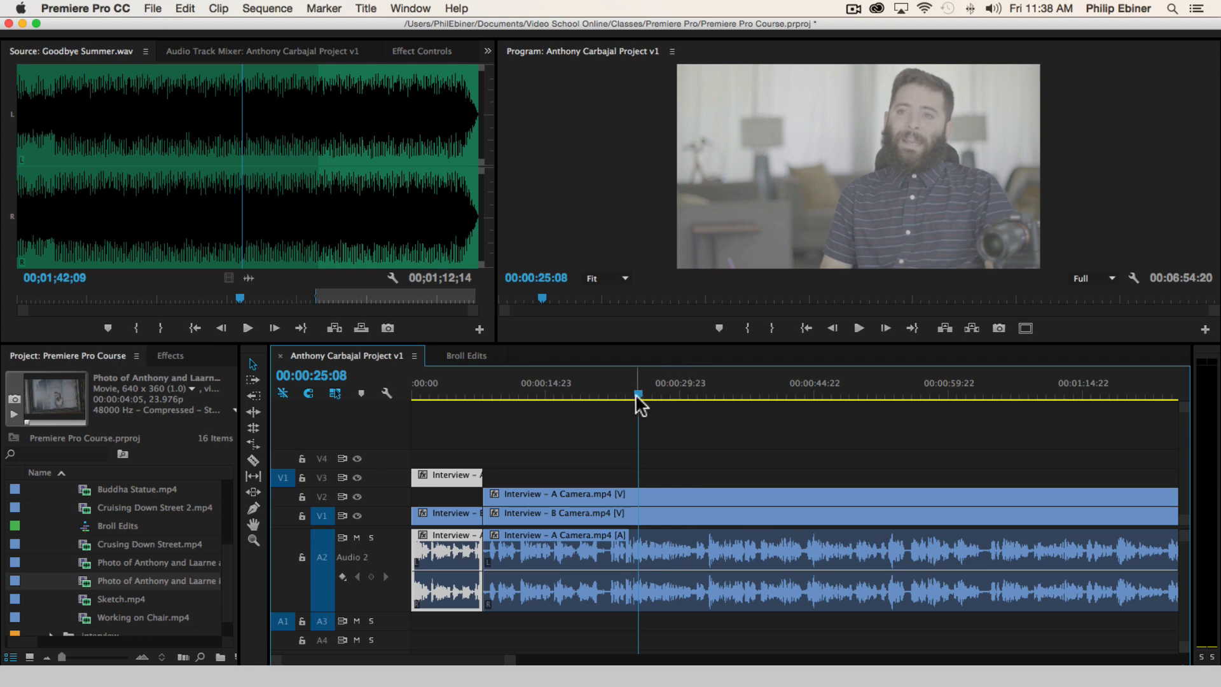
{"action": "left_click_drag", "start_coordinate": [638, 396], "coordinate": [631, 397]}
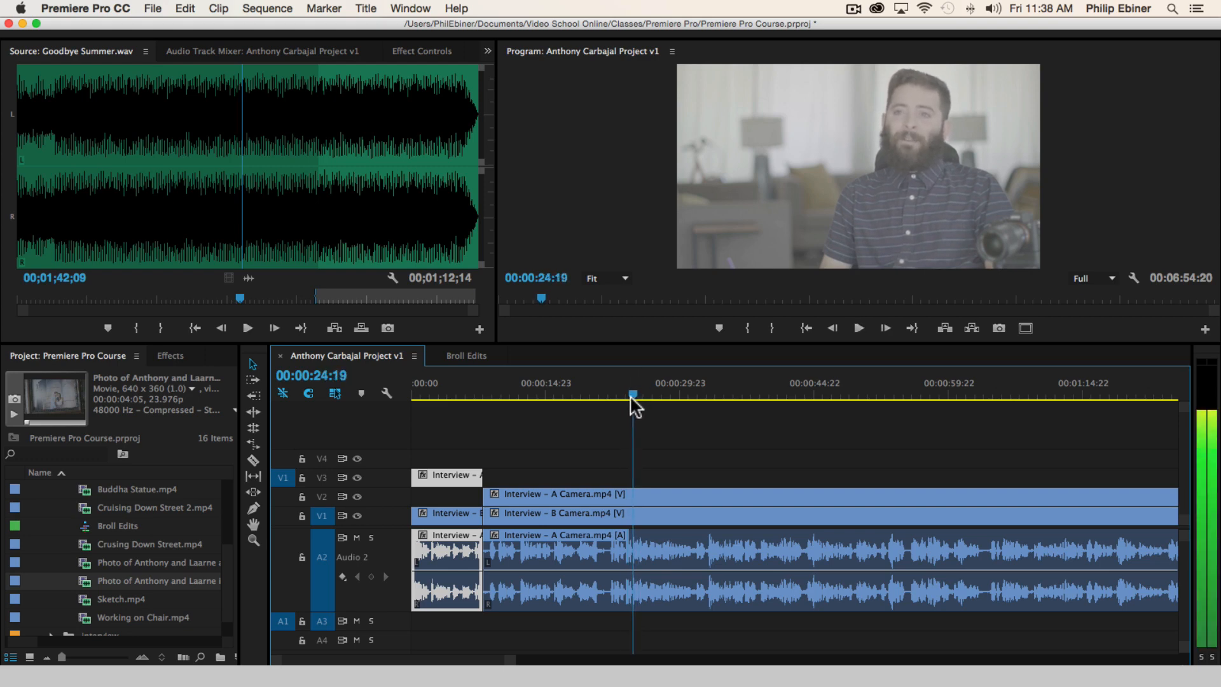
{"action": "key", "text": "space"}
{"action": "left_click", "coordinate": [630, 396]}
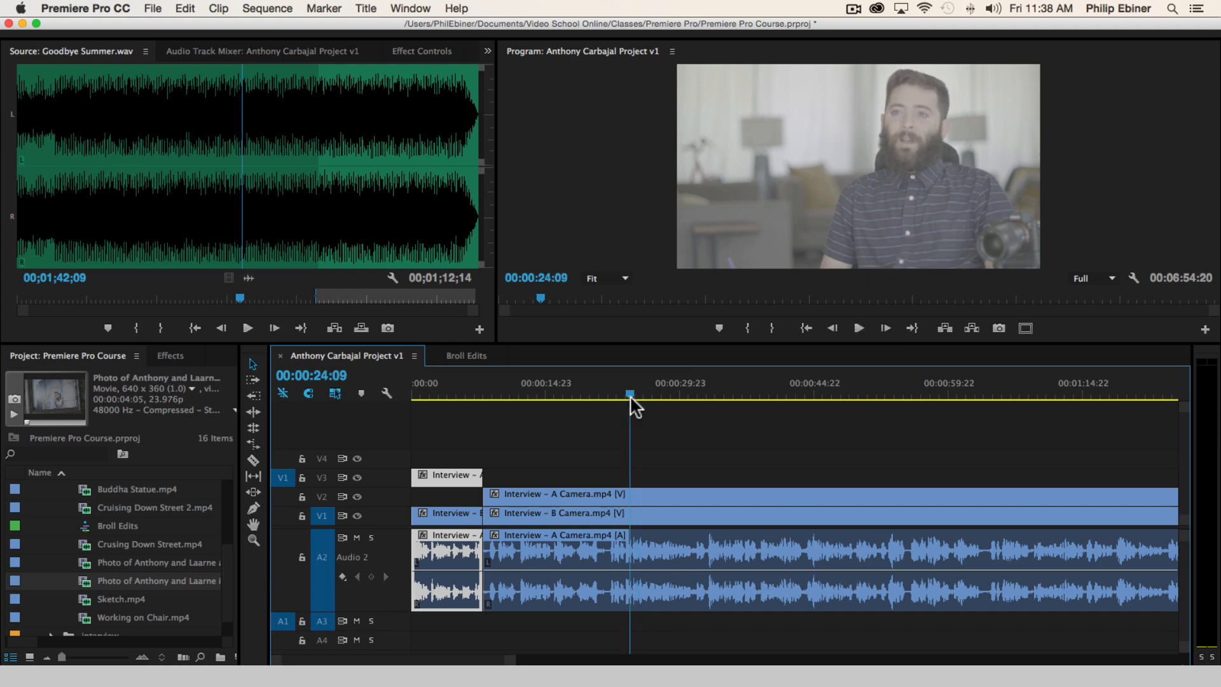
Play forward and backward through the interview between about 00:00:24:09 and 00:00:29:03 to judge where the next bite starts
{"action": "key", "text": "="}
{"action": "key", "text": "="}
{"action": "key", "text": "="}
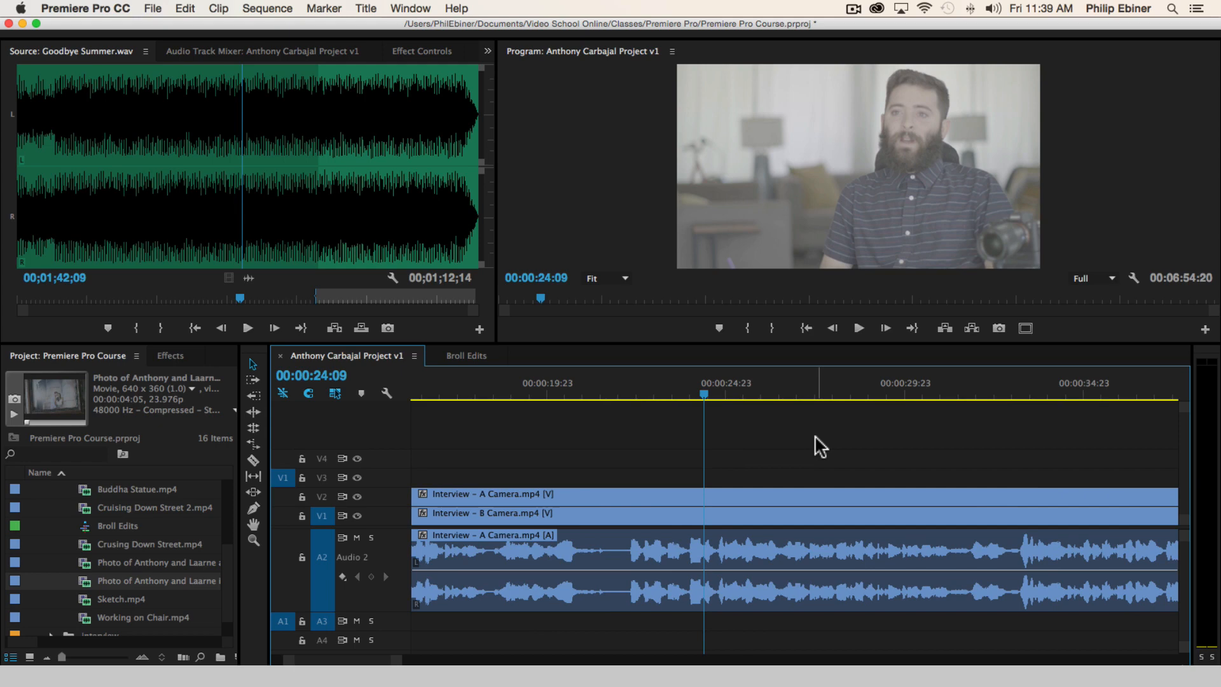
{"action": "key", "text": "space"}
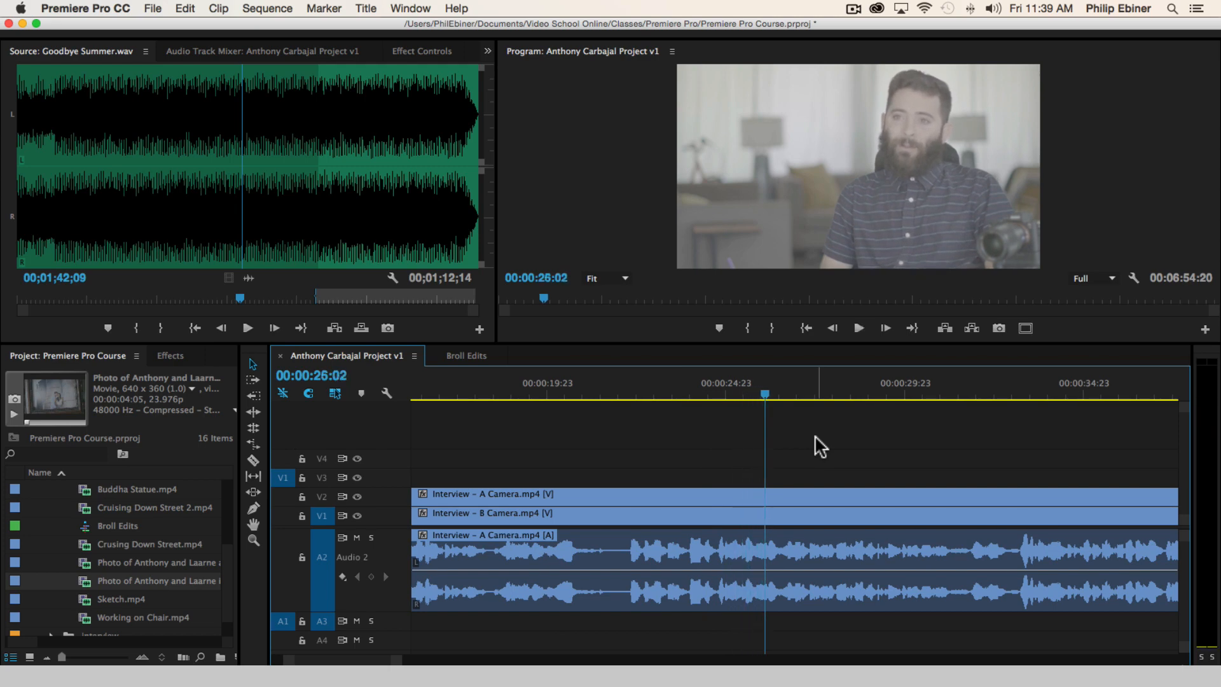
{"action": "key", "text": "j"}
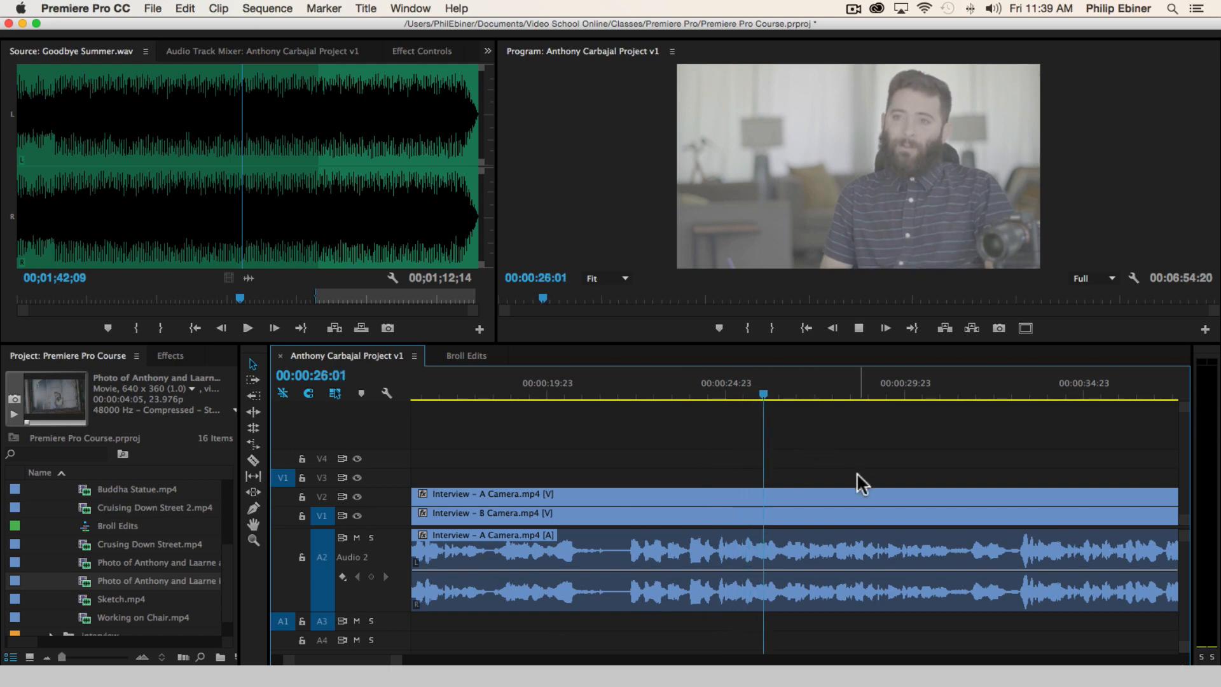
{"action": "key", "text": "k"}
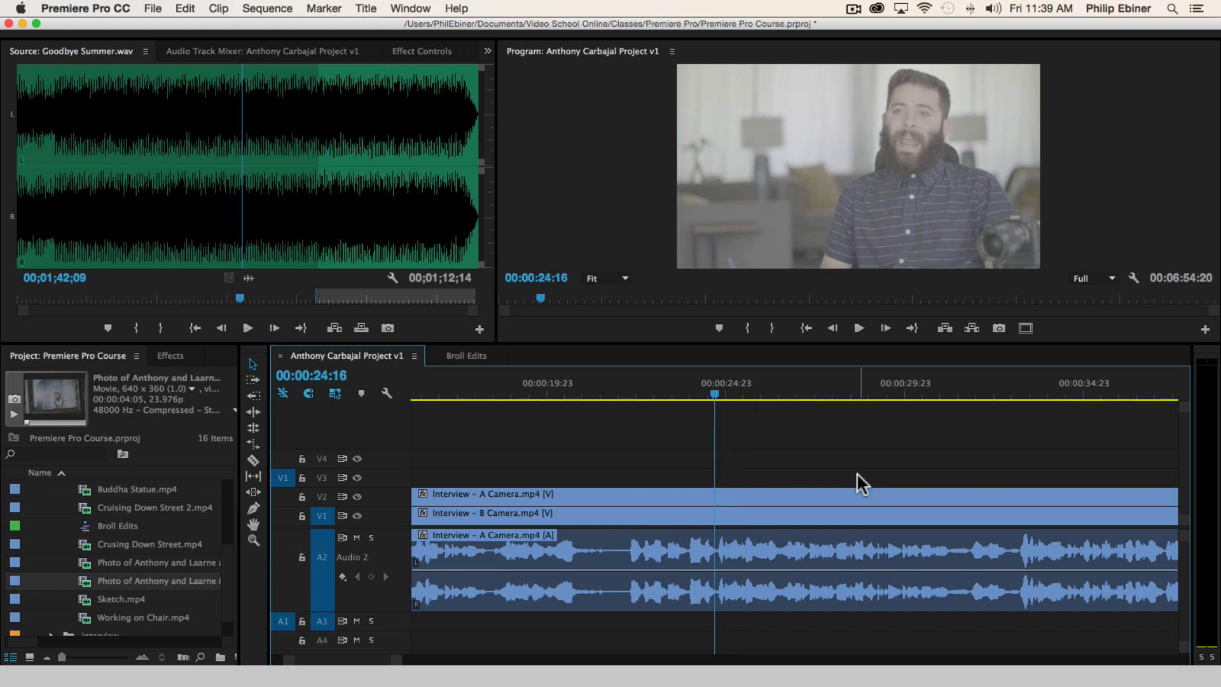
{"action": "key", "text": "l"}
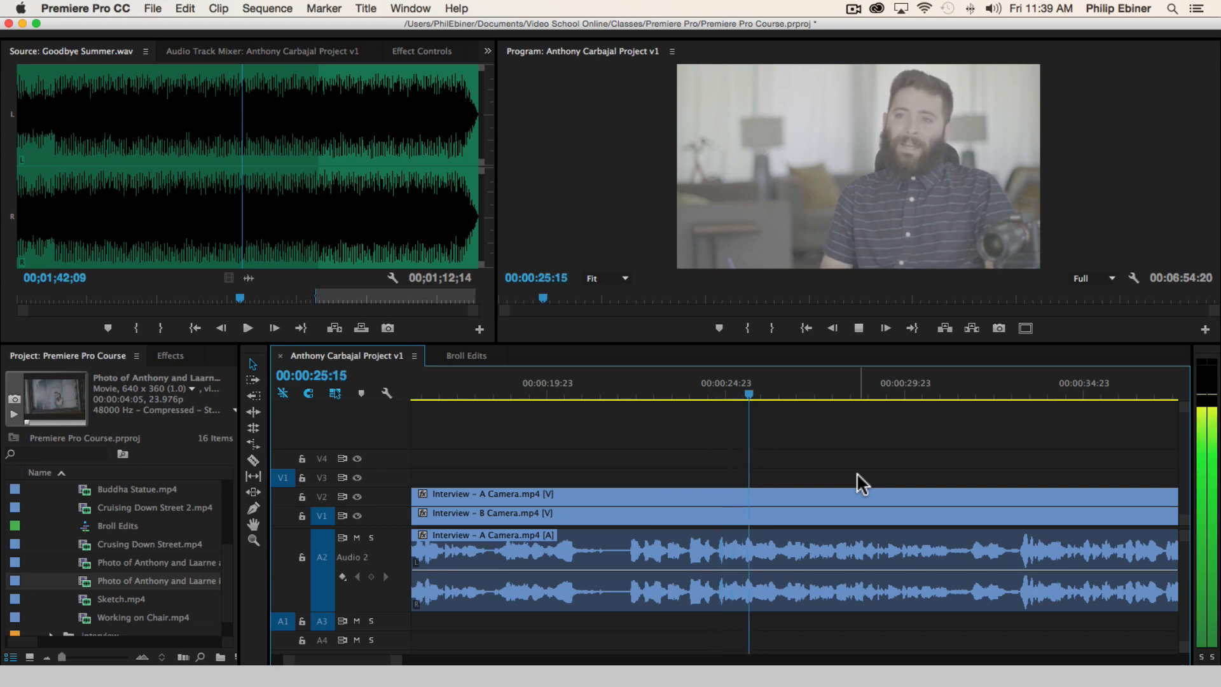
{"action": "key", "text": "l"}
{"action": "key", "text": "k"}
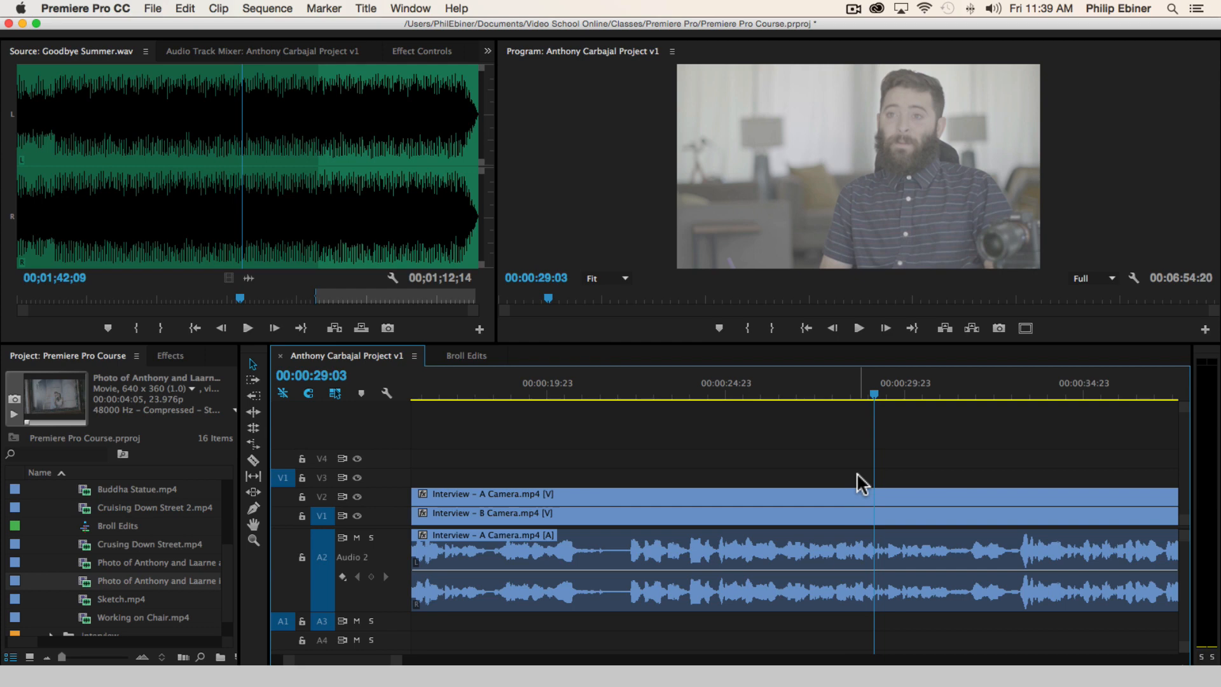
{"action": "key", "text": "j"}
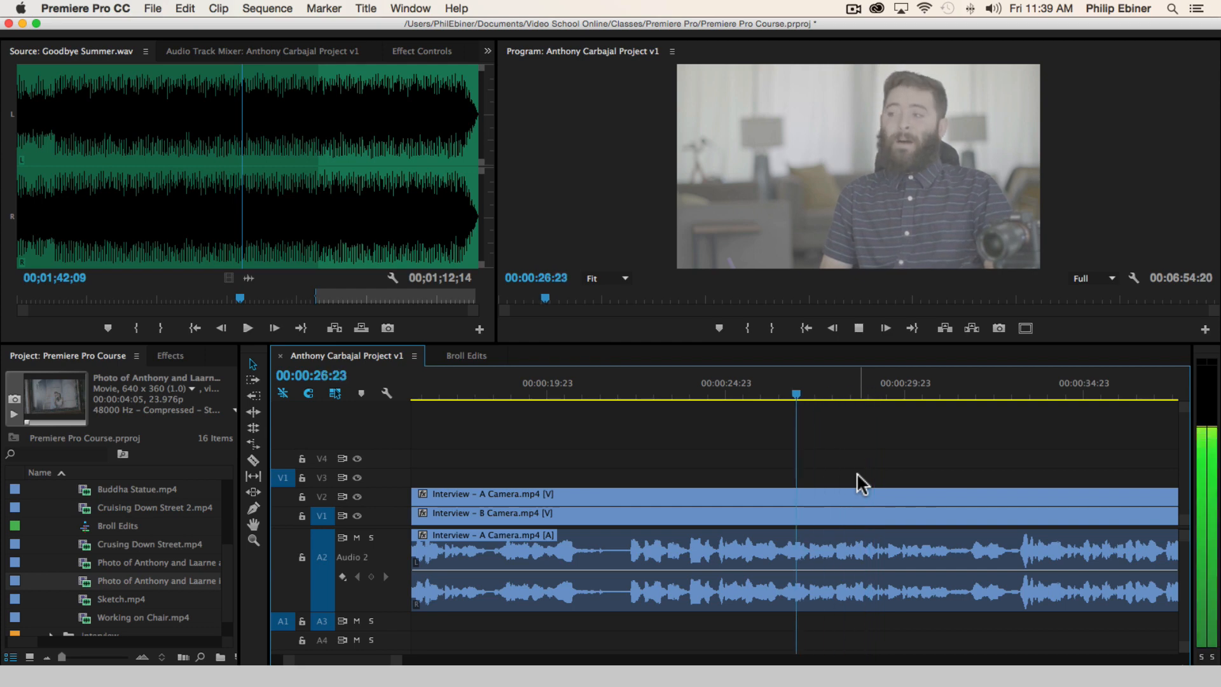
{"action": "key", "text": "k"}
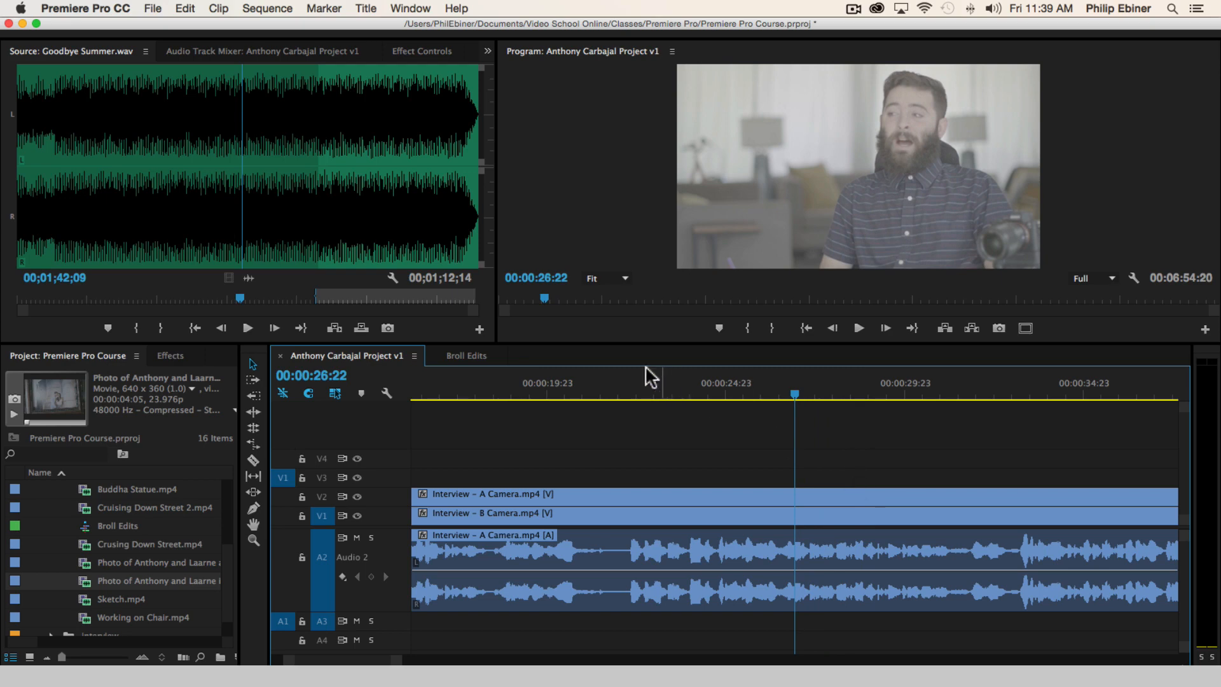
Replay the interview from 00:00:22:22 and again from just before 00:00:25:00 to pinpoint the start of the statement
{"action": "left_click", "coordinate": [652, 381]}
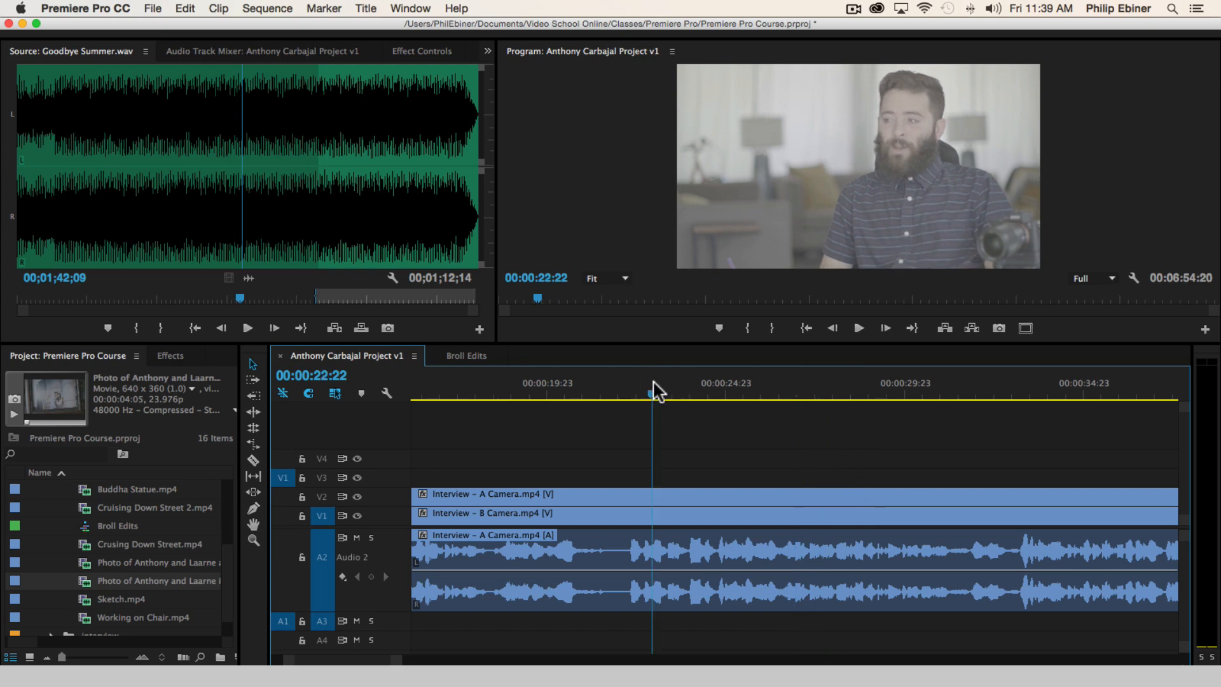
{"action": "key", "text": "space"}
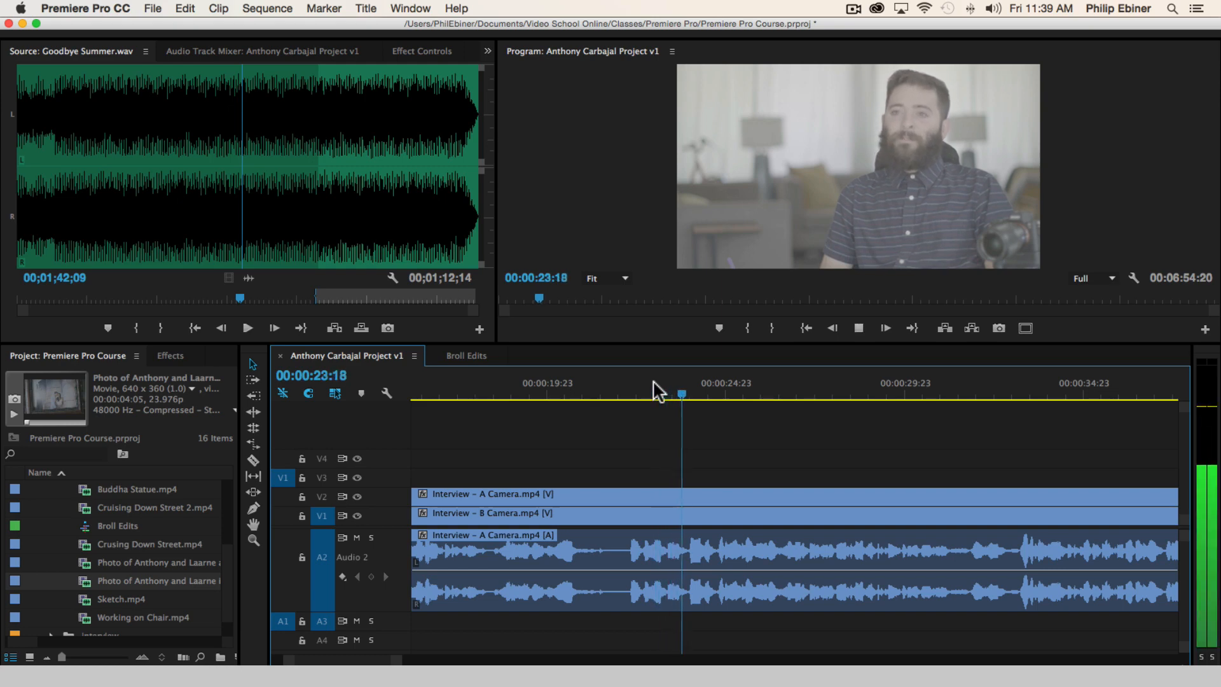
{"action": "key", "text": "space"}
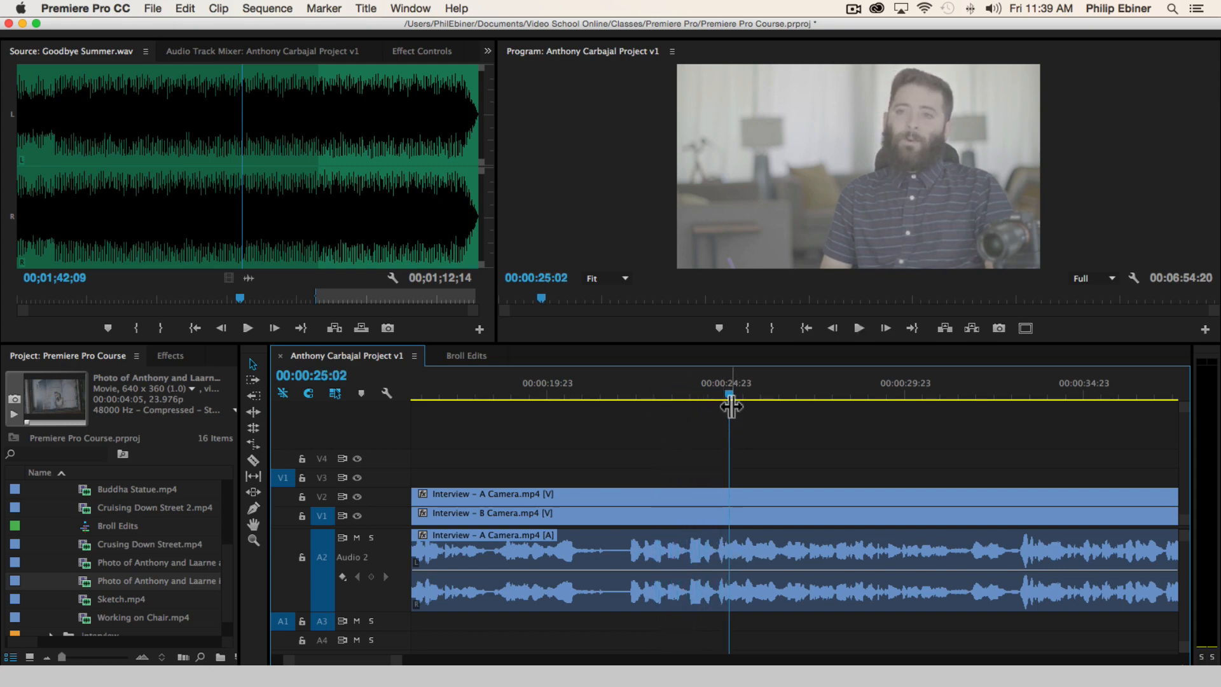
{"action": "left_click", "coordinate": [722, 390]}
{"action": "left_click_drag", "start_coordinate": [720, 387], "coordinate": [716, 388]}
{"action": "key", "text": "space"}
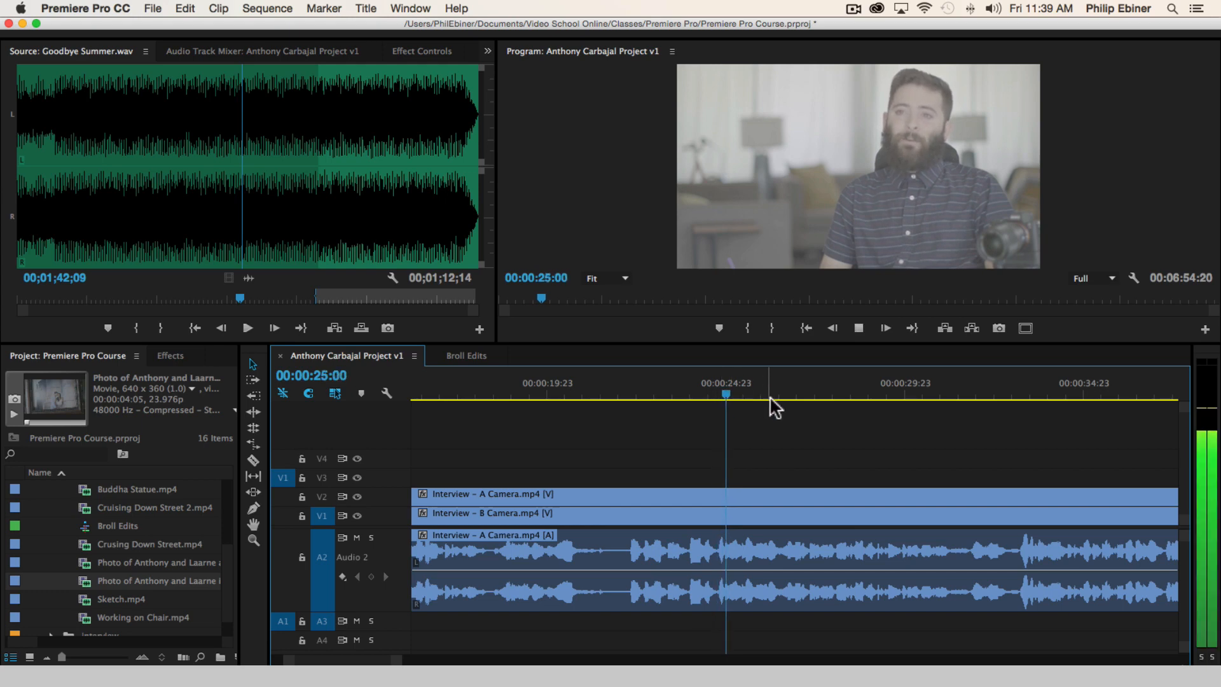
{"action": "key", "text": "space"}
Step the playhead frame by frame to 00:00:24:17 and cut the clips on all tracks there
{"action": "key", "text": "Left"}
{"action": "key", "text": "Left"}
{"action": "key", "text": "Left"}
{"action": "key", "text": "Left"}
{"action": "key", "text": "Left"}
{"action": "key", "text": "Left"}
{"action": "key", "text": "Left"}
{"action": "key", "text": "Left"}
{"action": "key", "text": "Left"}
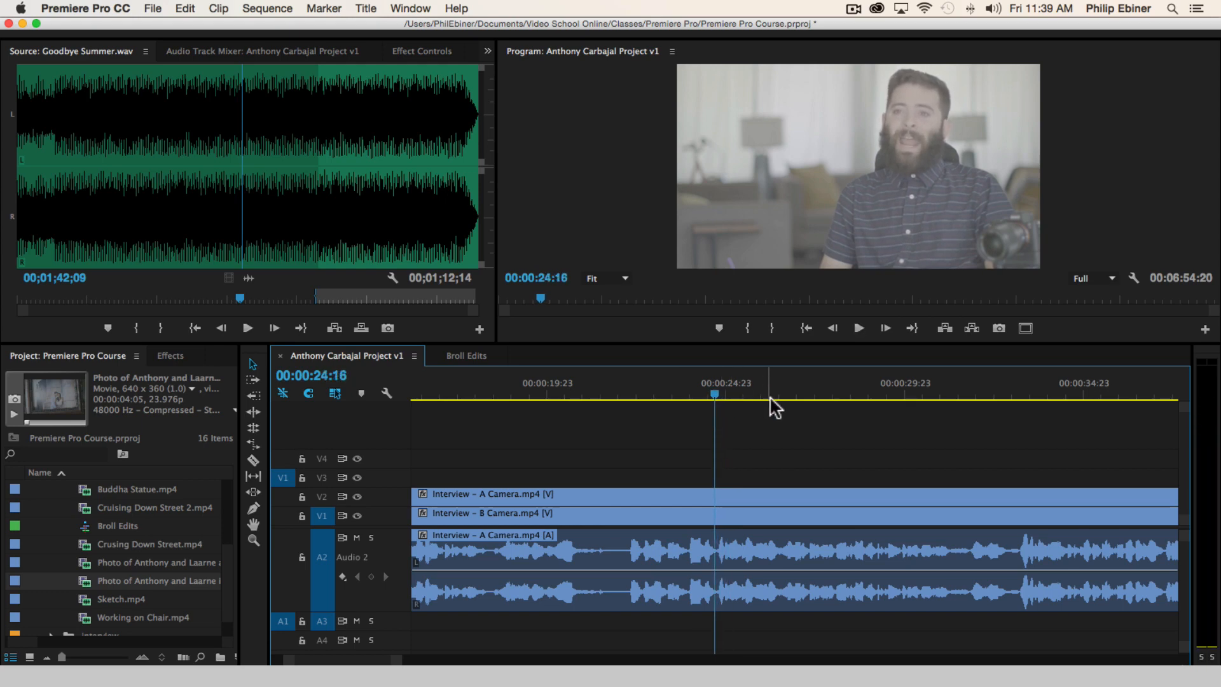
{"action": "key", "text": "Right"}
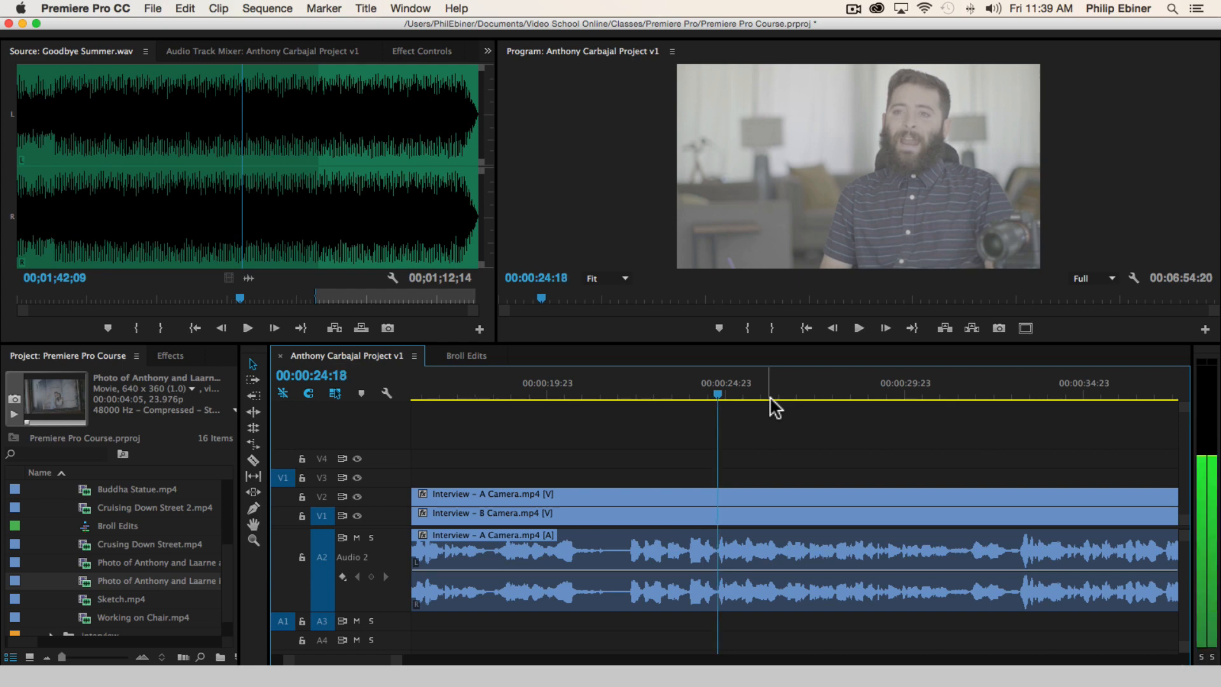
{"action": "key", "text": "Left"}
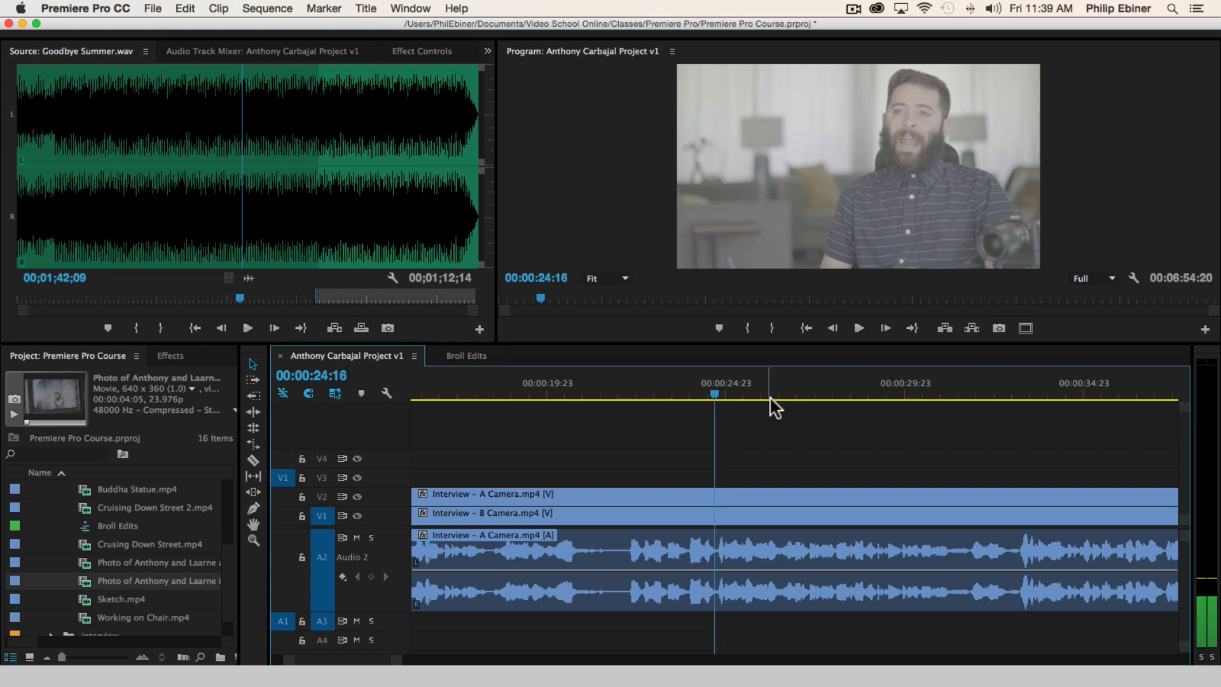
{"action": "key", "text": "Right"}
{"action": "key", "text": "Right"}
{"action": "key", "text": "Left"}
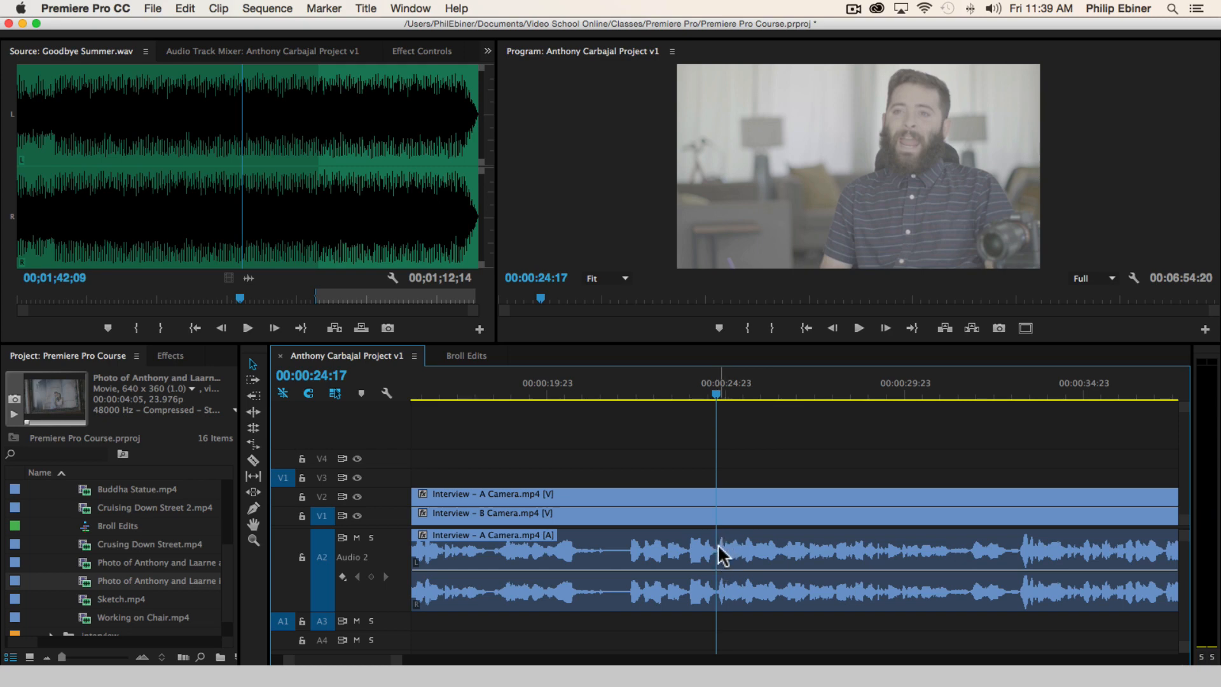
{"action": "key", "text": "c"}
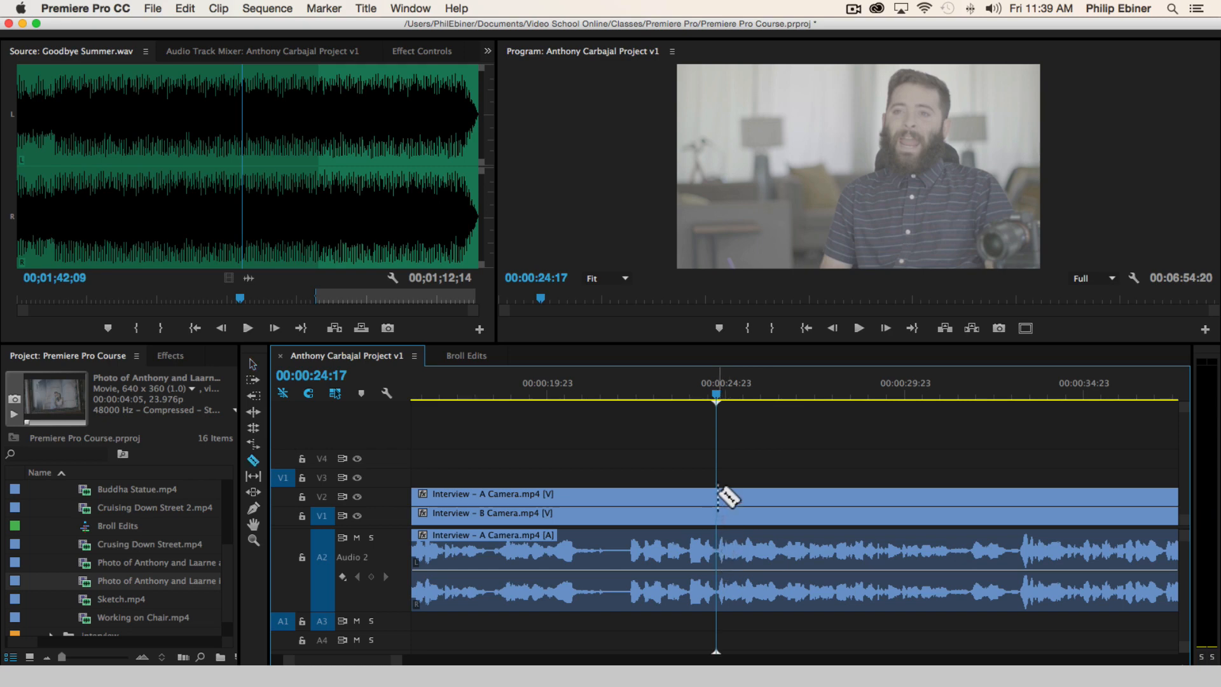
{"action": "left_click", "coordinate": [718, 495]}
{"action": "key", "text": "v"}
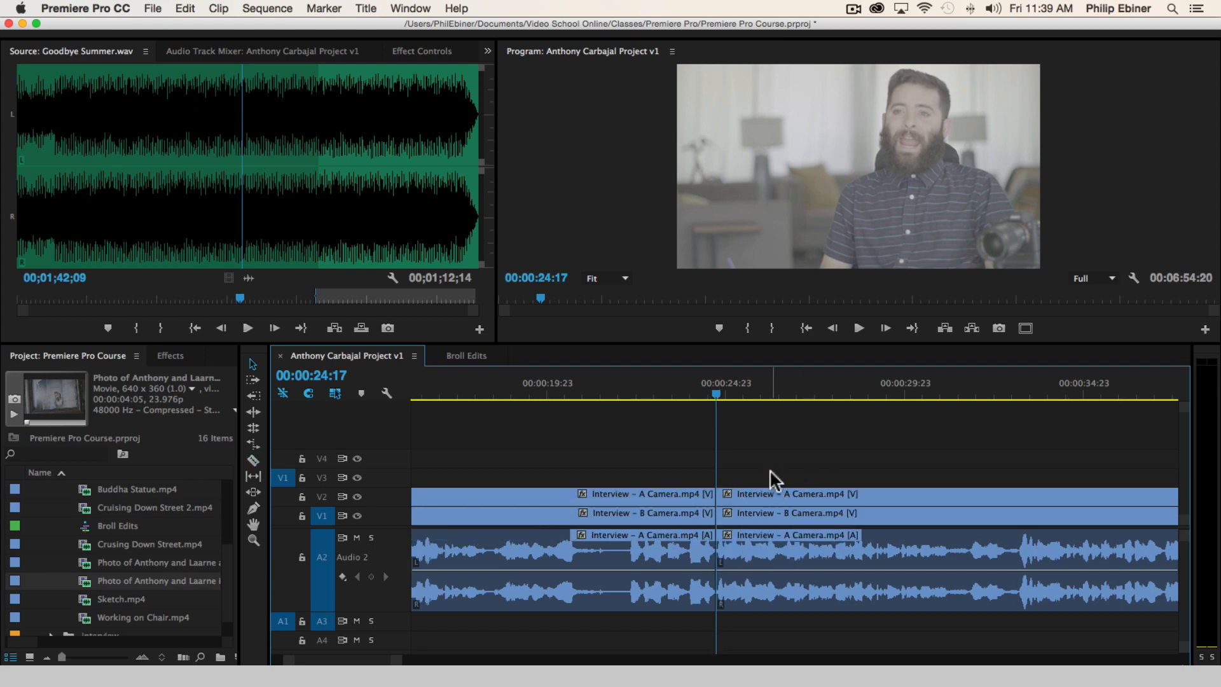
Play the statement to its end and cut the clips on all tracks at 00:00:31:05
{"action": "key", "text": "space"}
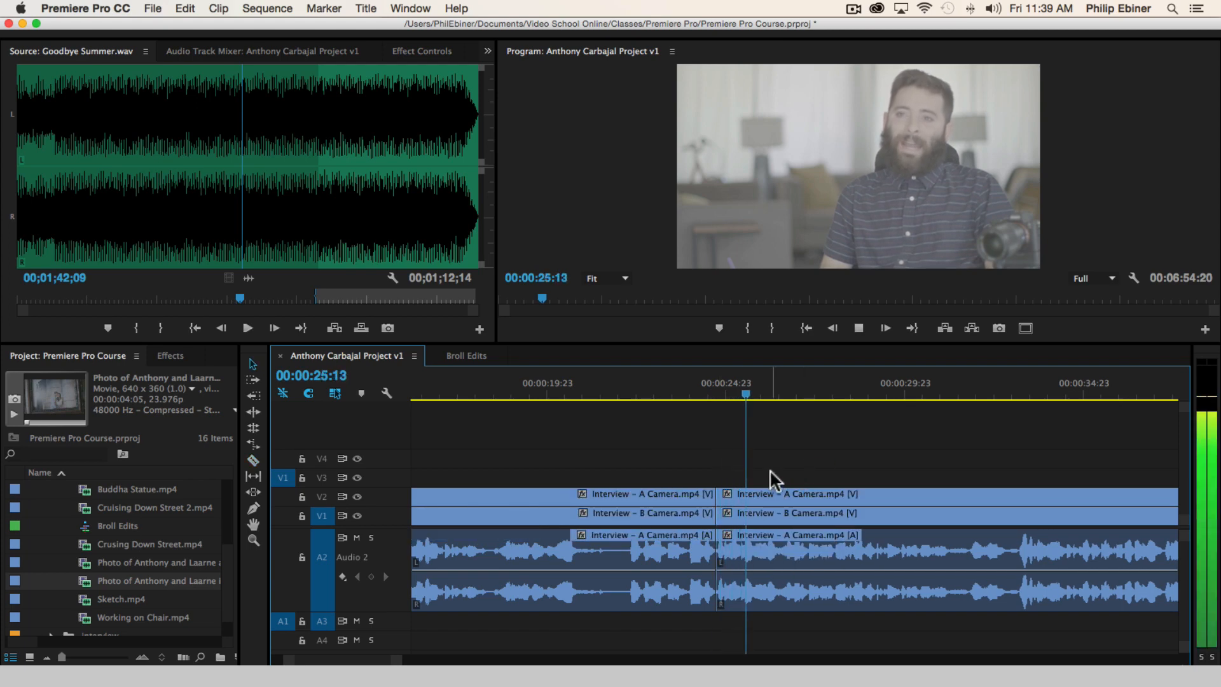
{"action": "scroll", "coordinate": [830, 471], "scroll_direction": "right", "scroll_amount": 3}
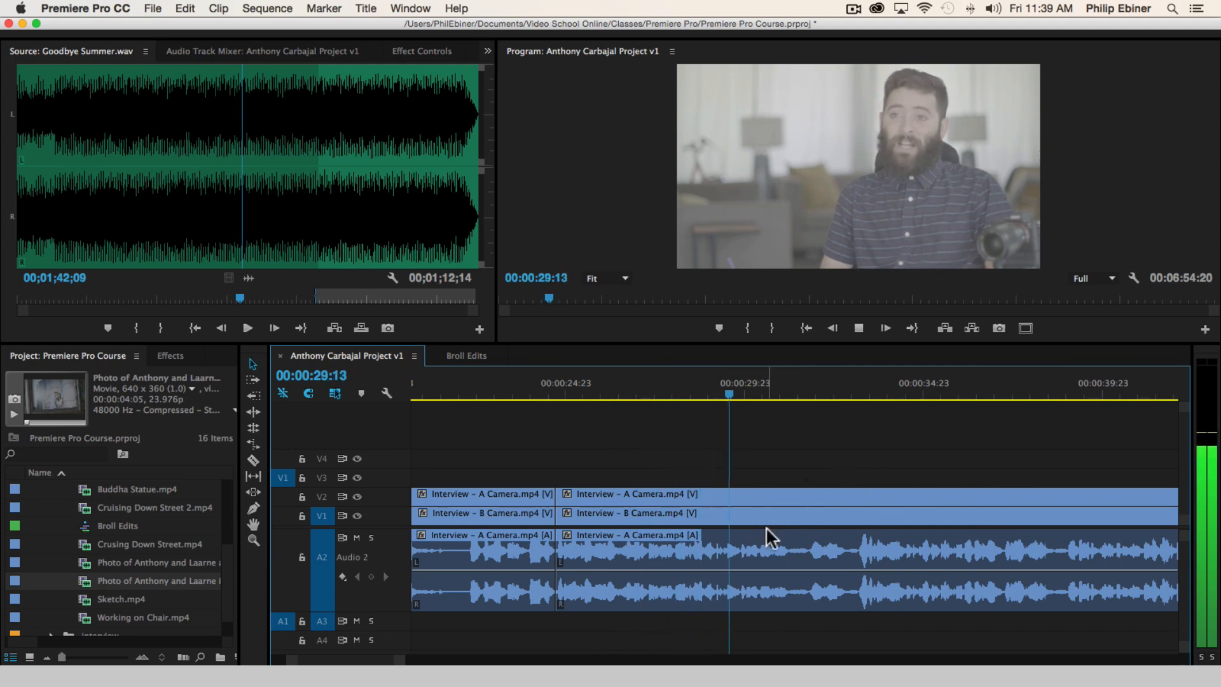
{"action": "key", "text": "space"}
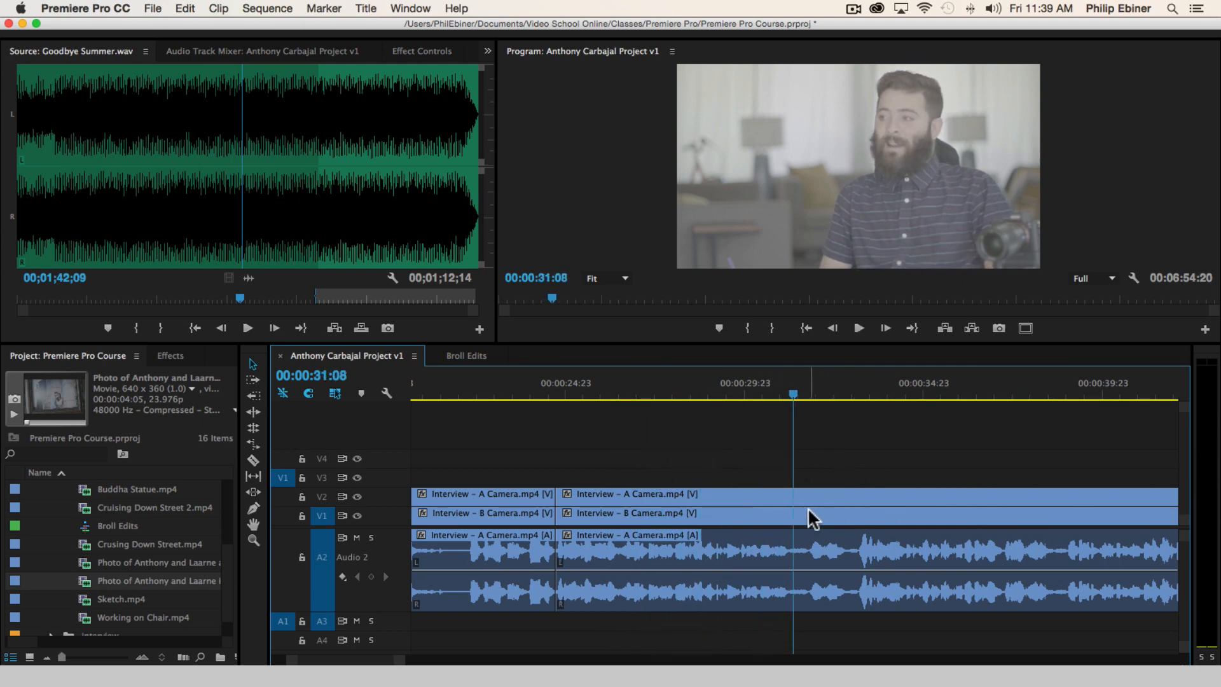
{"action": "key", "text": "Left"}
{"action": "key", "text": "Left"}
{"action": "key", "text": "Left"}
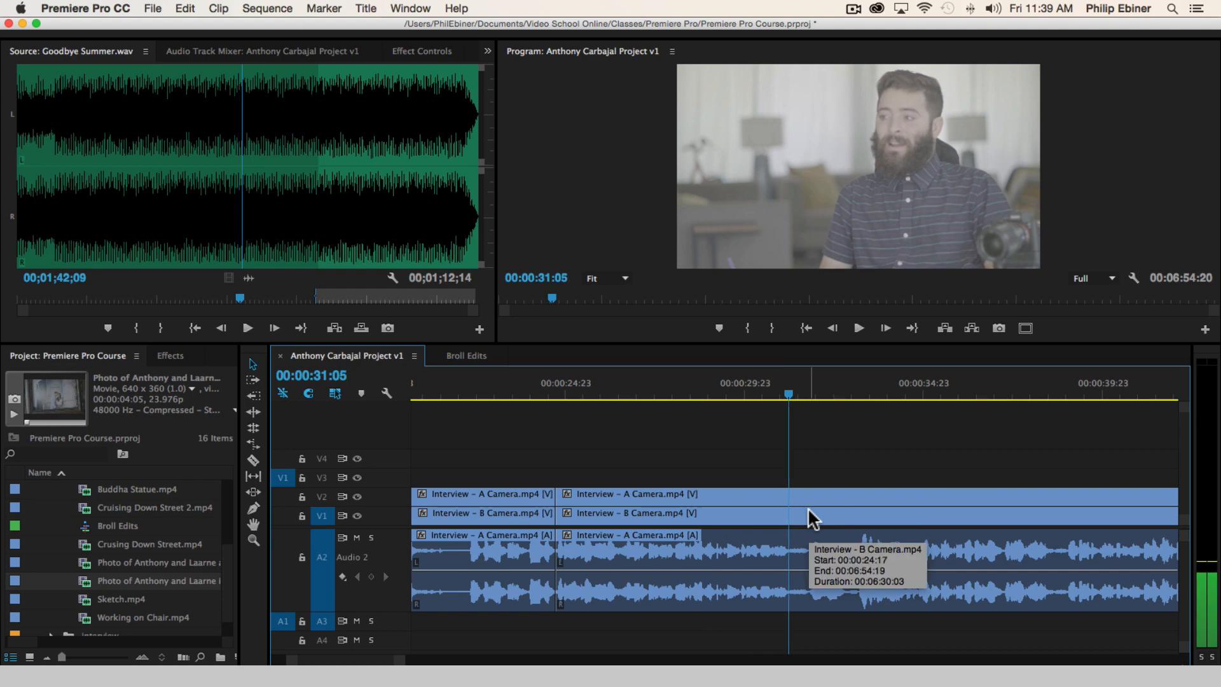
{"action": "key", "text": "c"}
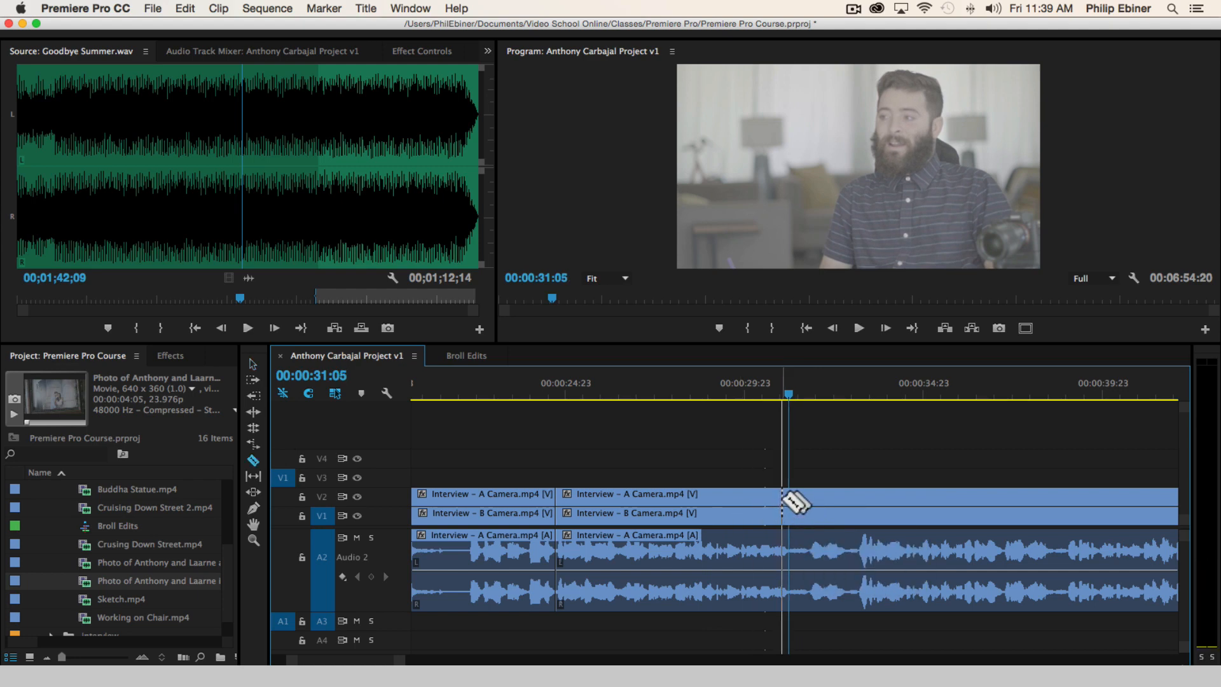
{"action": "left_click", "coordinate": [789, 503], "text": "shift"}
{"action": "key", "text": "v"}
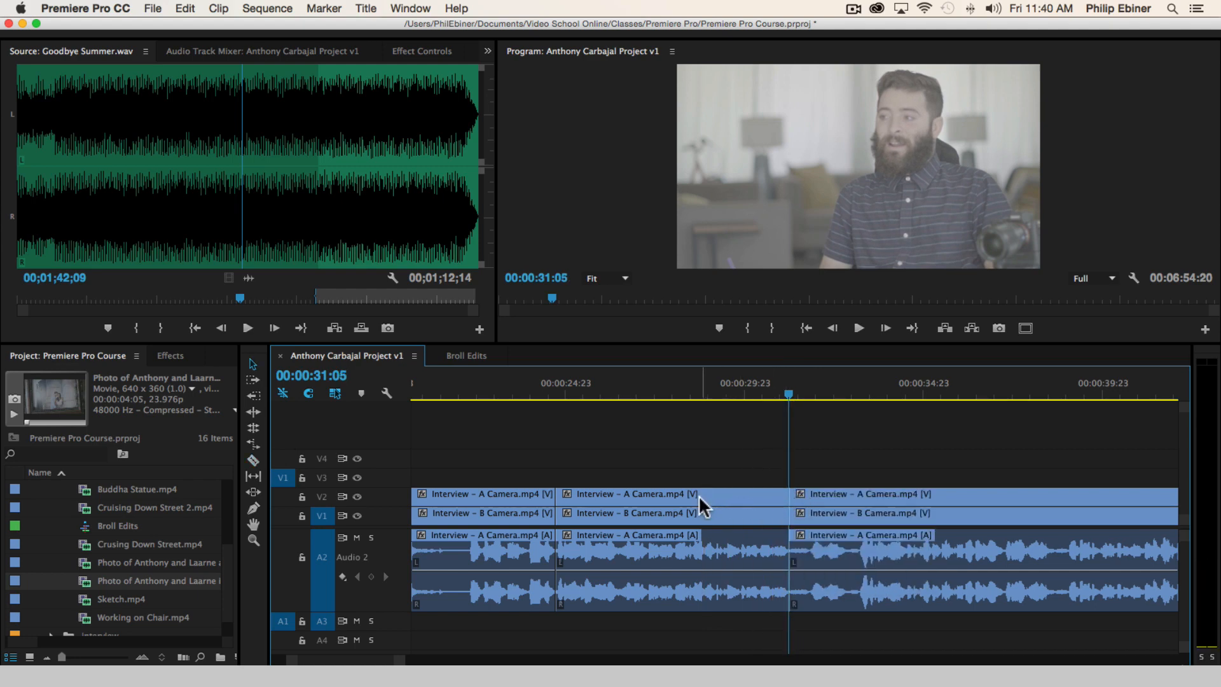
Move the A Camera video segment between the 00:00:24:17 and 00:00:31:05 cuts from track V2 up to V3
{"action": "left_click_drag", "start_coordinate": [698, 494], "coordinate": [711, 471]}
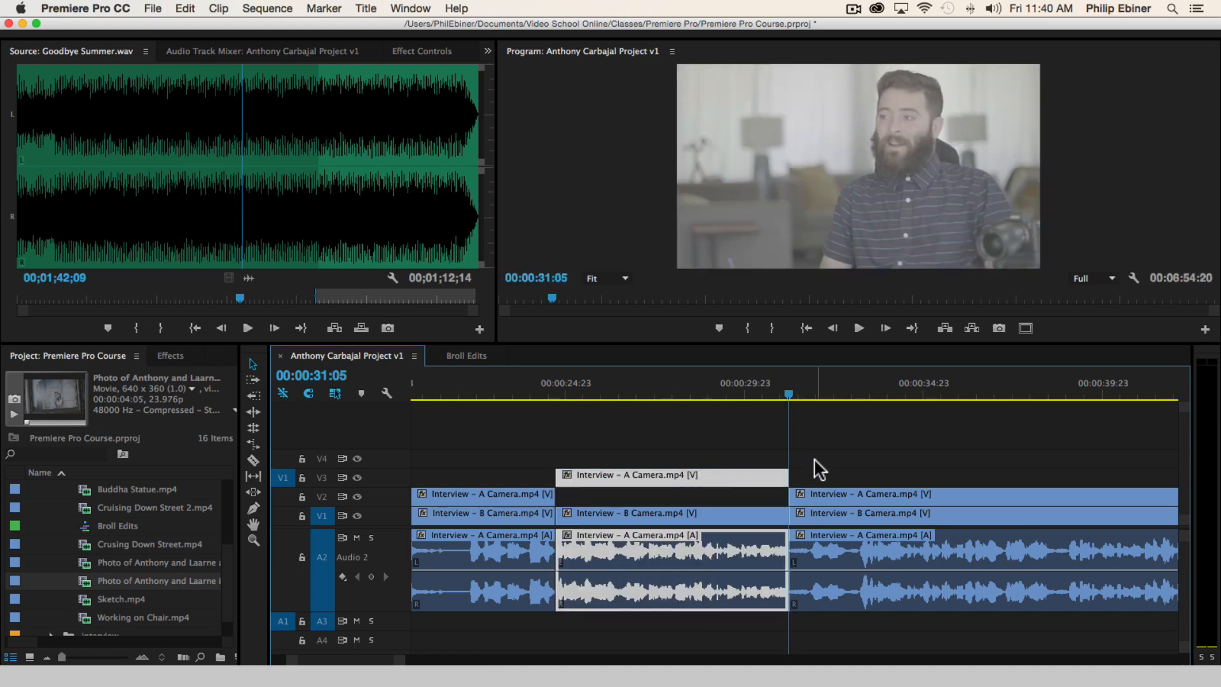
{"action": "key", "text": "minus"}
{"action": "key", "text": "minus"}
{"action": "key", "text": "minus"}
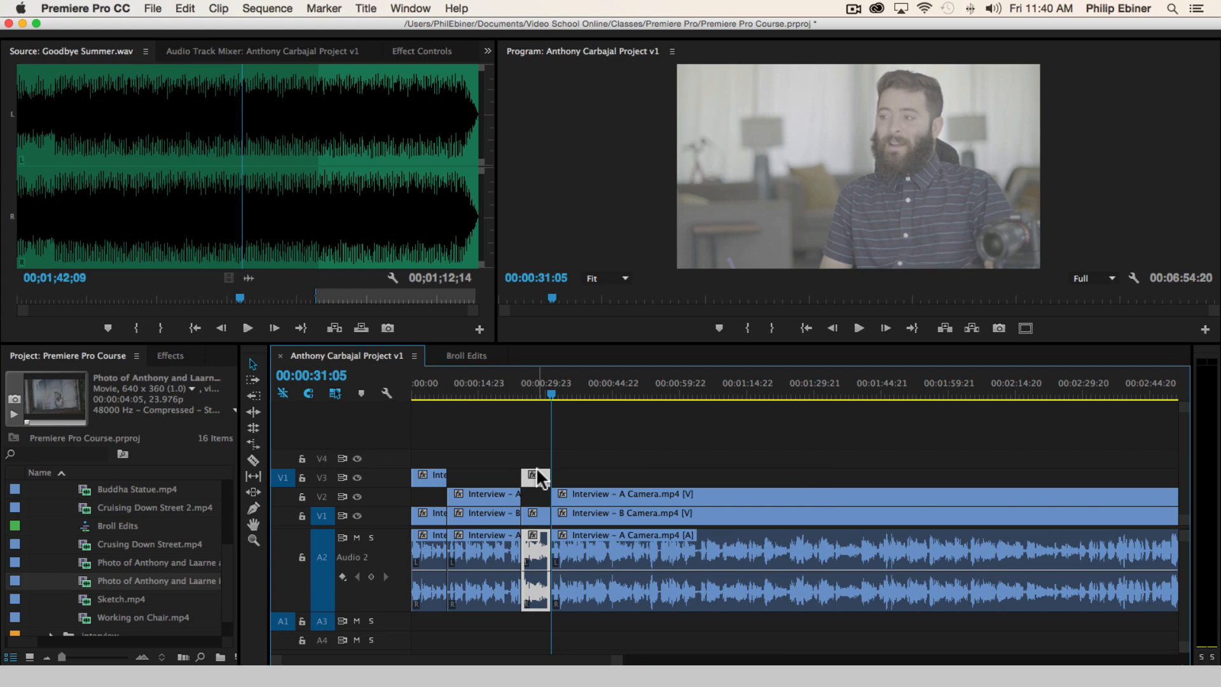
Play the interview on from 00:00:31:05 to 00:02:06:14, listening for the next usable sound bite
{"action": "key", "text": "space"}
{"action": "key", "text": "equal"}
{"action": "key", "text": "equal"}
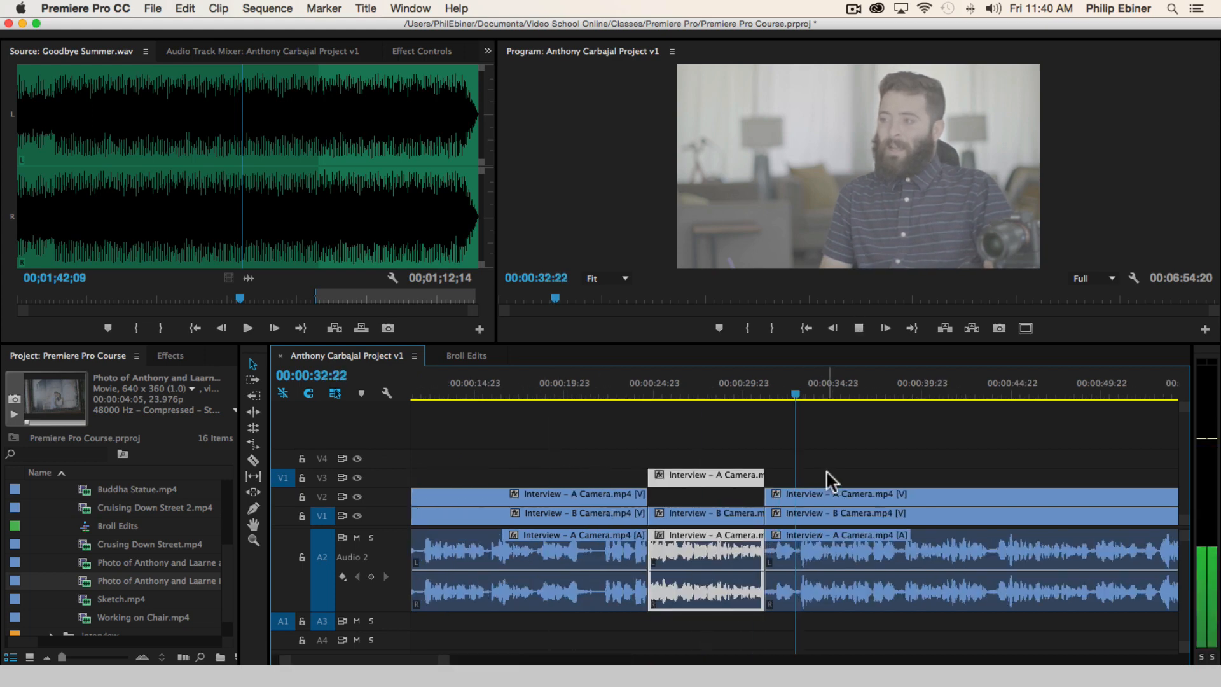
{"action": "scroll", "coordinate": [873, 467], "scroll_direction": "down", "scroll_amount": 3}
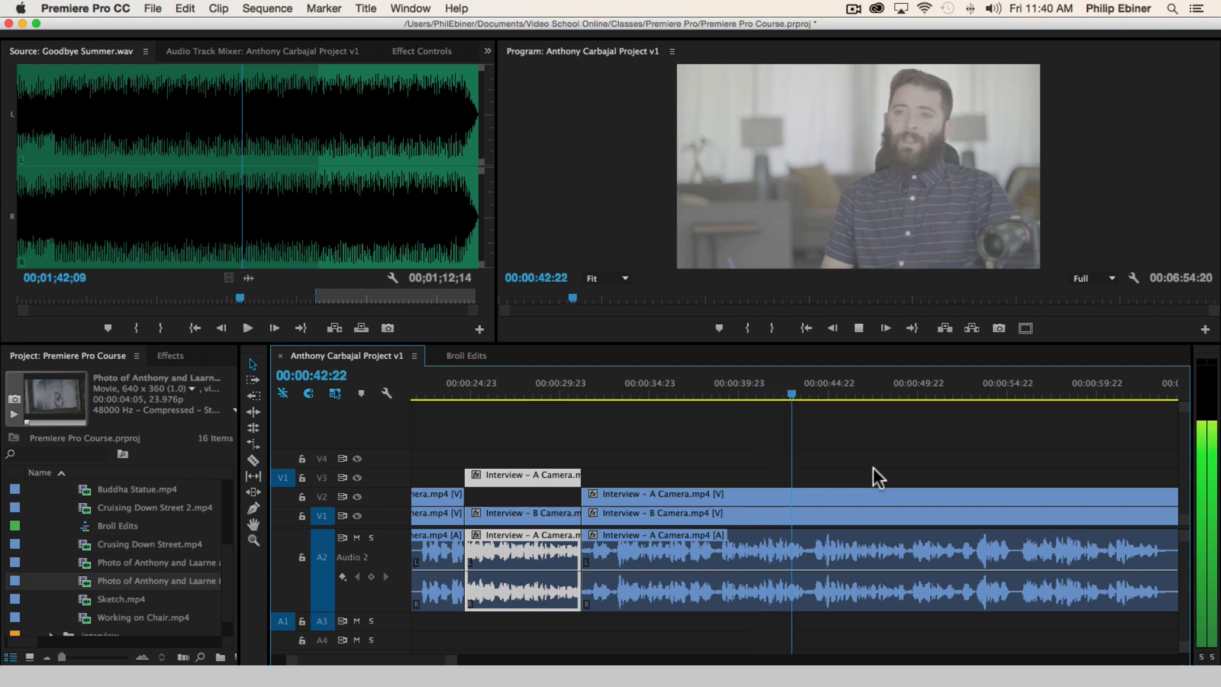
{"action": "key", "text": "space"}
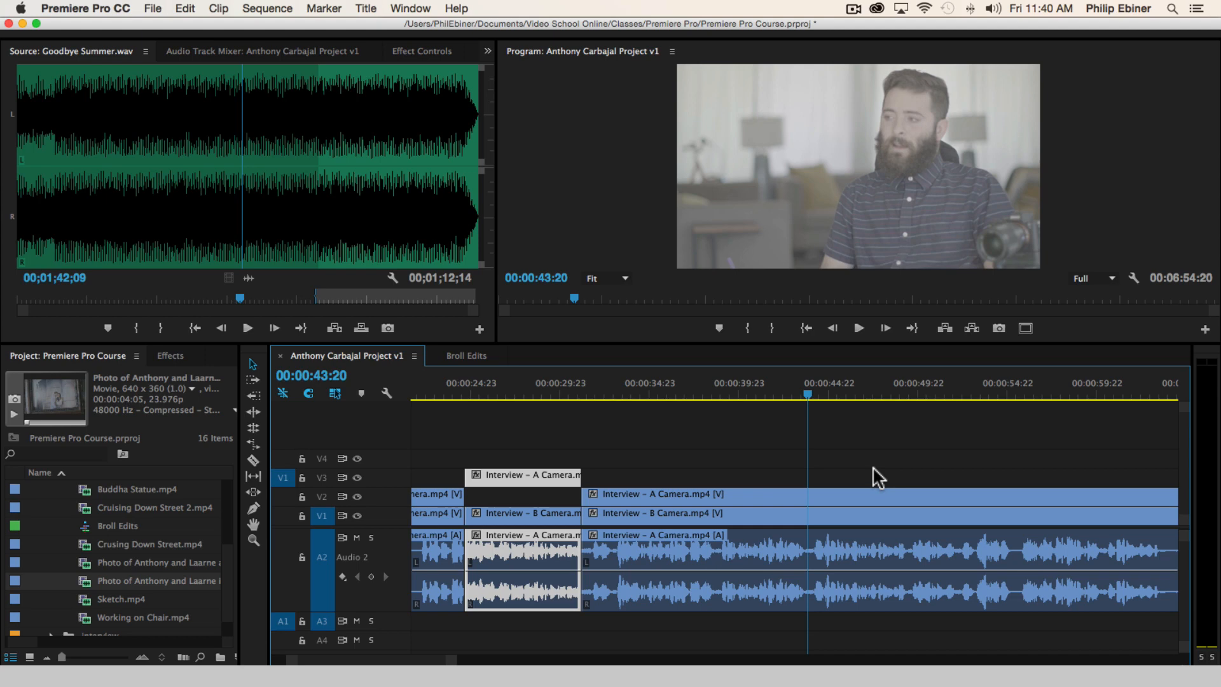
{"action": "key", "text": "space"}
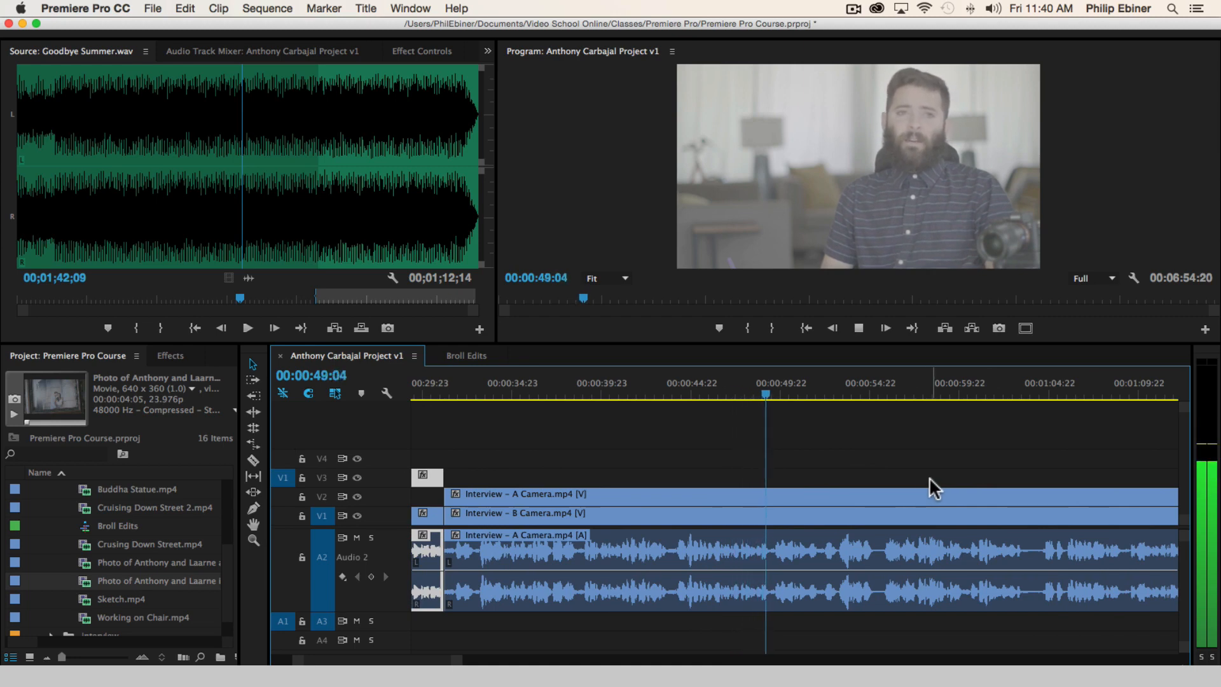
{"action": "key", "text": "space"}
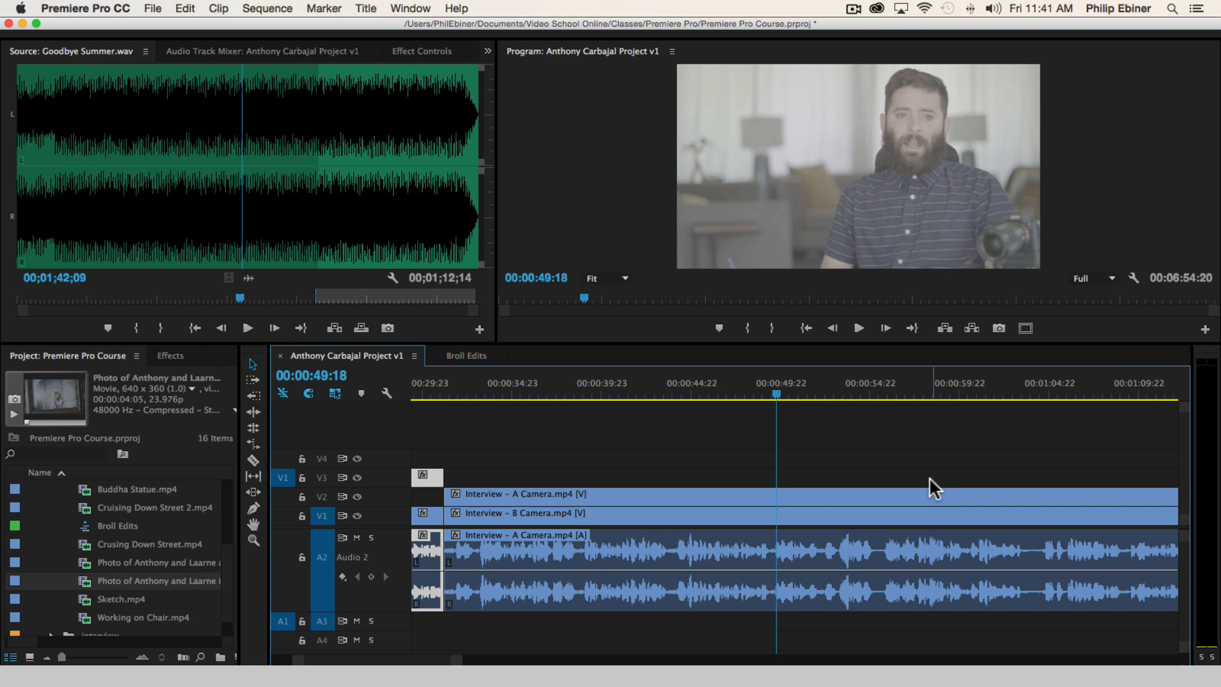
{"action": "key", "text": "space"}
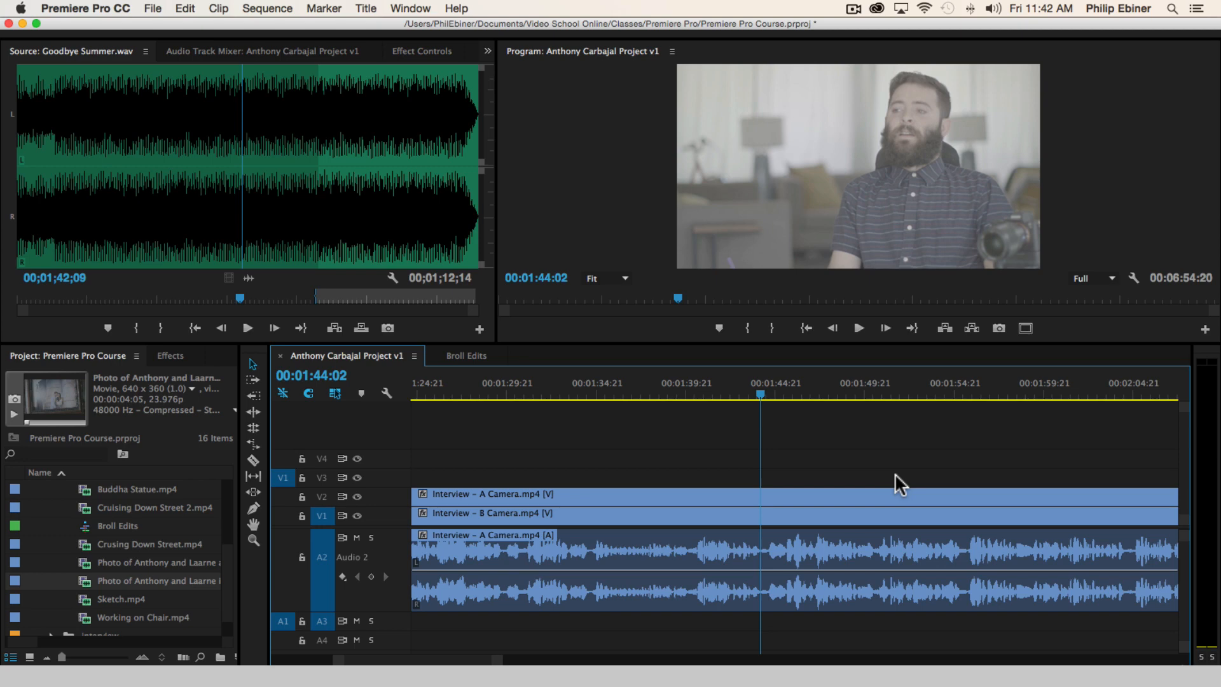
{"action": "key", "text": "space"}
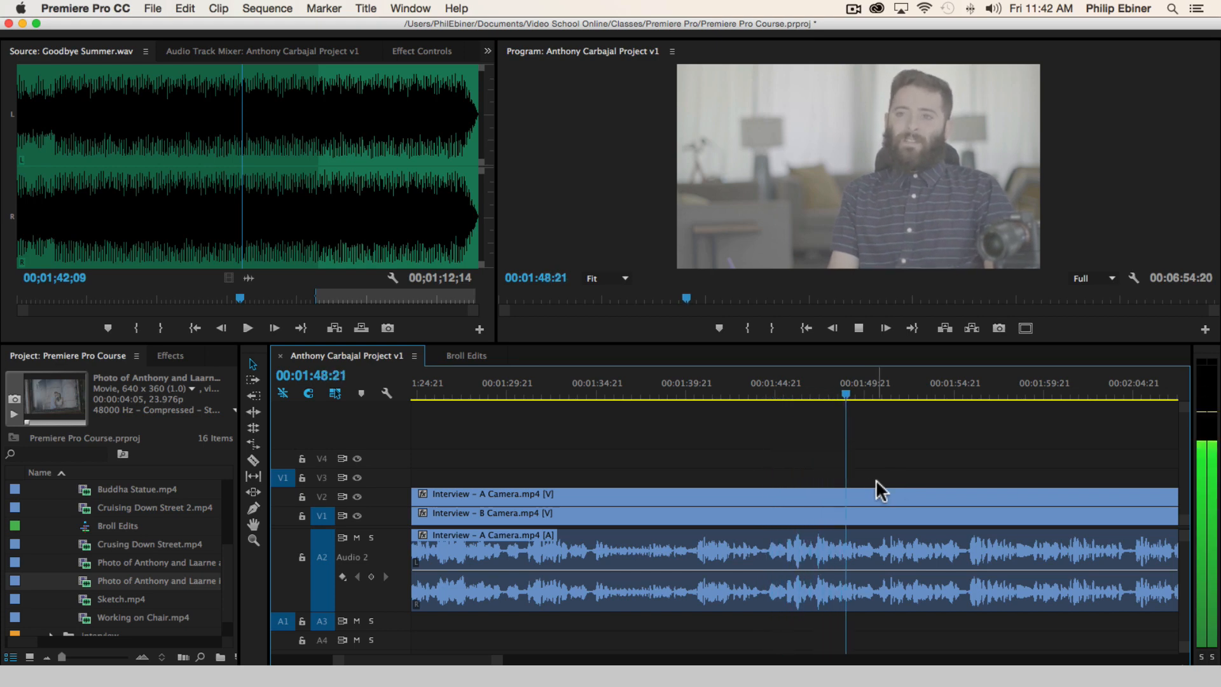
{"action": "scroll", "coordinate": [1033, 440], "scroll_direction": "down", "scroll_amount": 3}
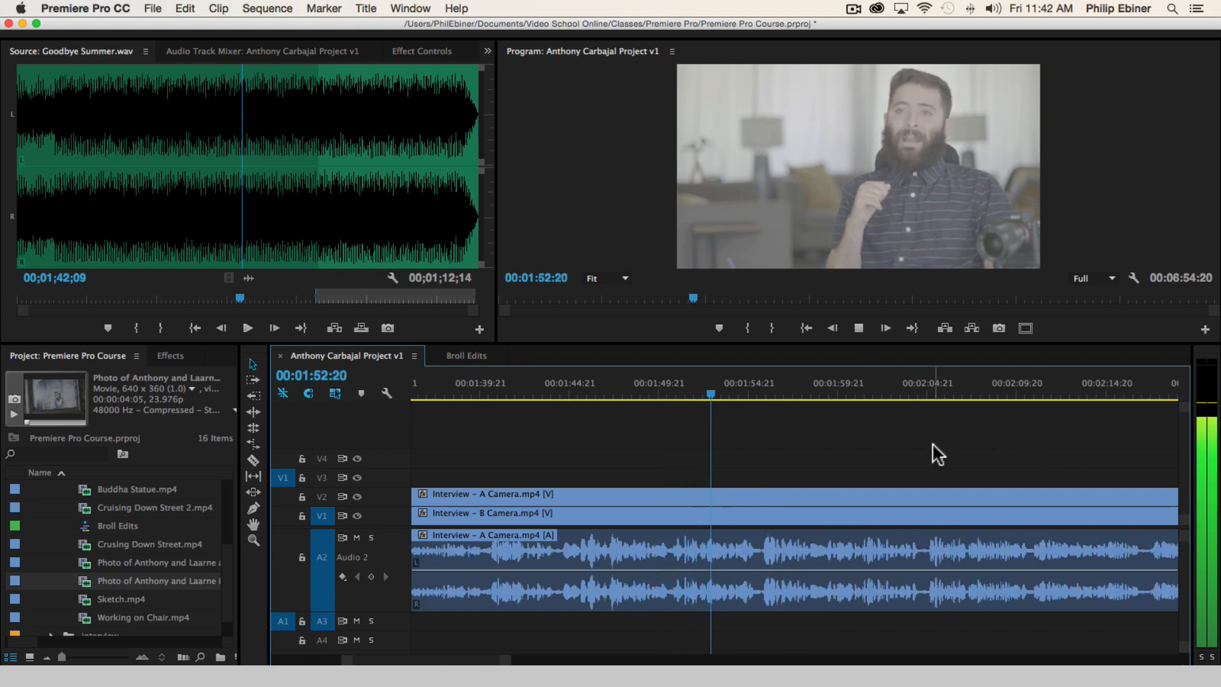
{"action": "scroll", "coordinate": [934, 448], "scroll_direction": "down", "scroll_amount": 2}
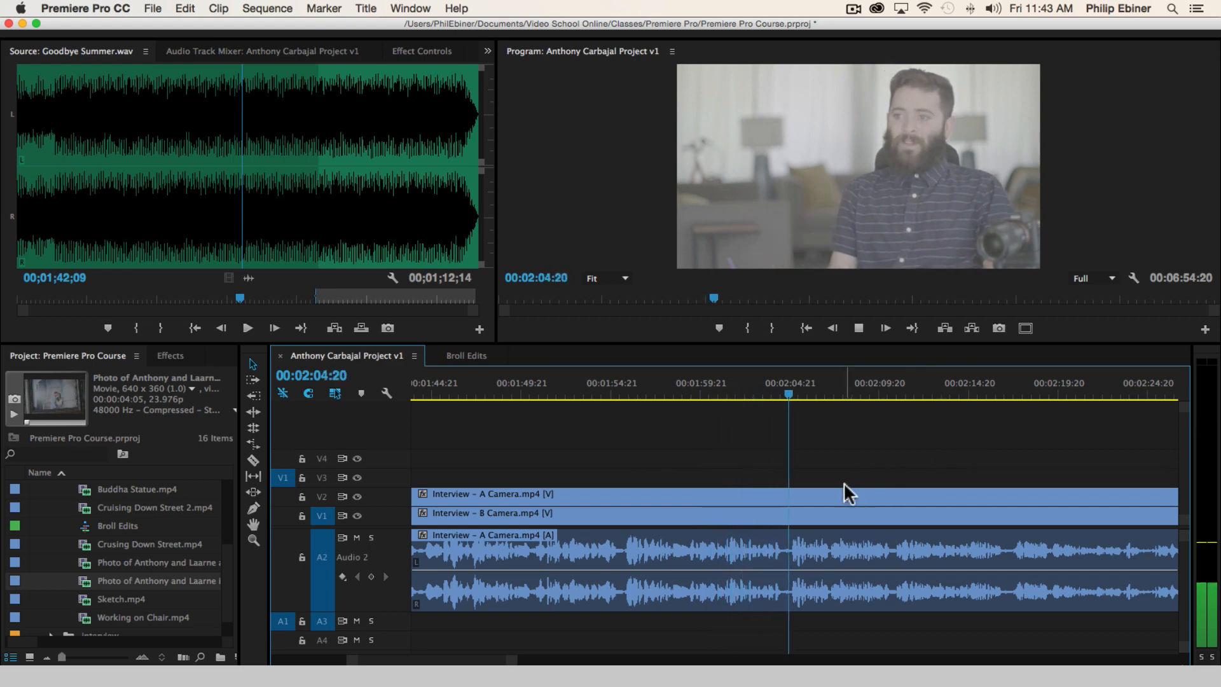
{"action": "key", "text": "space"}
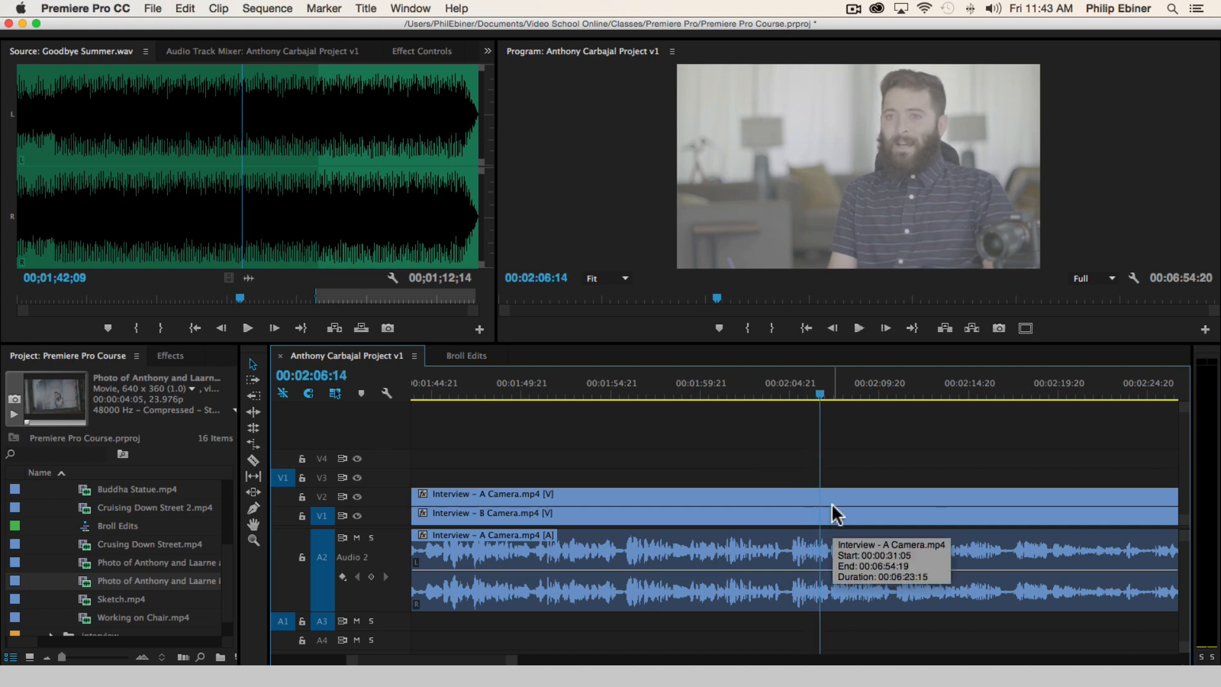
Return to the start of the statement near 00:01:55 and cut the clips on all tracks there
{"action": "left_click", "coordinate": [624, 393]}
{"action": "key", "text": "space"}
{"action": "key", "text": "c"}
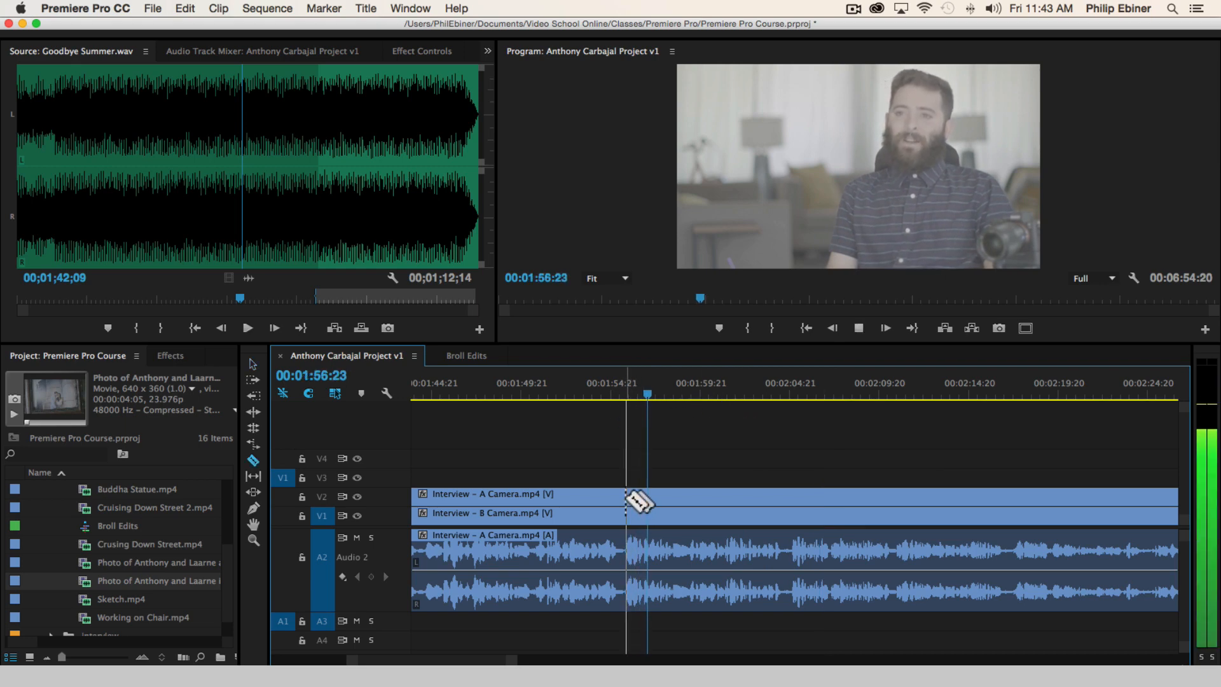
{"action": "left_click", "coordinate": [627, 502]}
{"action": "key", "text": "space"}
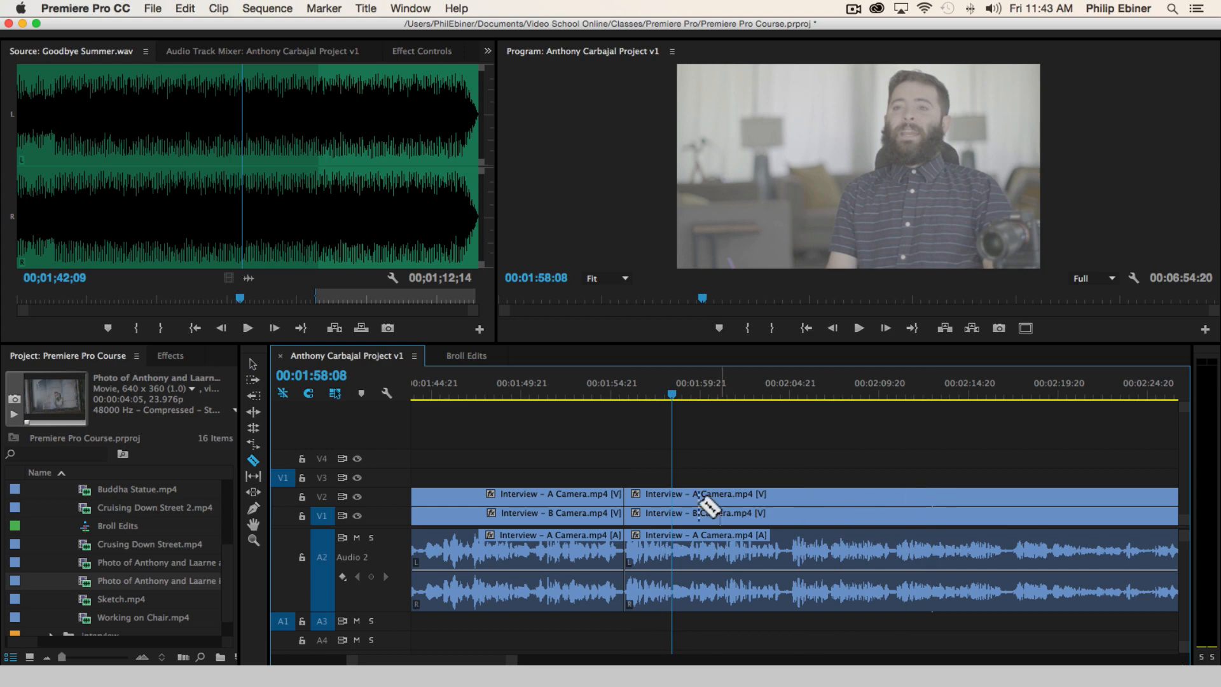
Replay the opening of the new segment near 00:01:55 with the system volume raised to check where the cut falls
{"action": "left_click", "coordinate": [624, 393]}
{"action": "key", "text": "space"}
{"action": "key", "text": "space"}
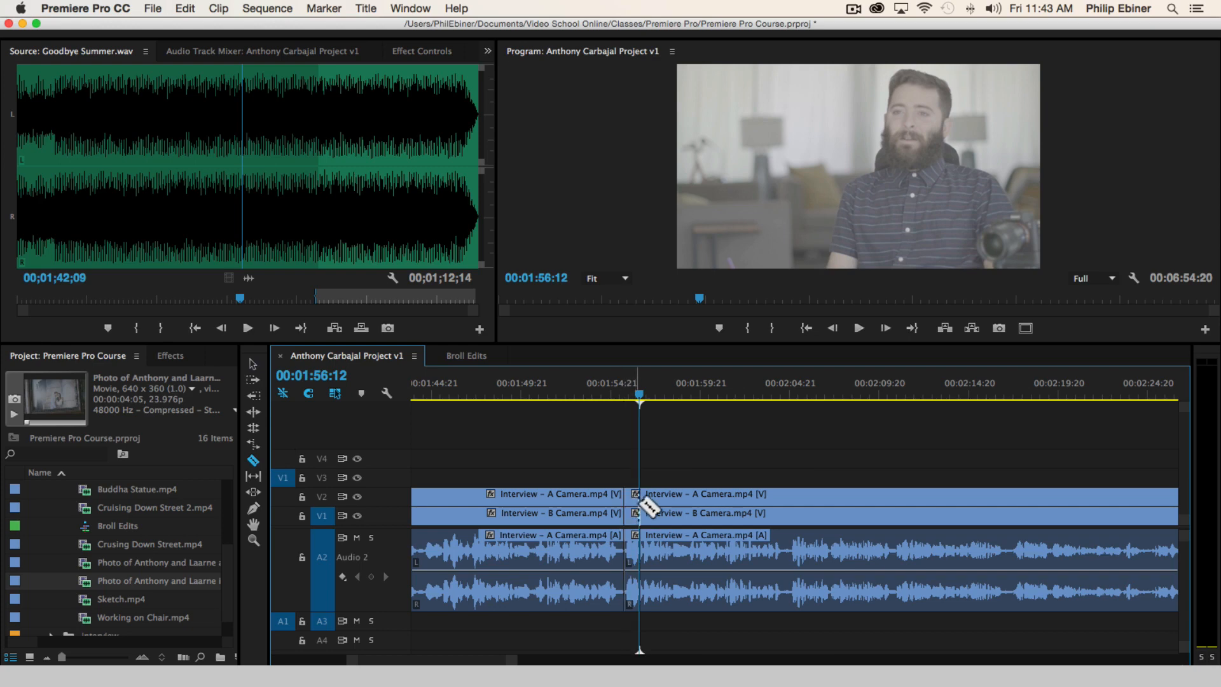
{"action": "key", "text": "XF86AudioRaiseVolume"}
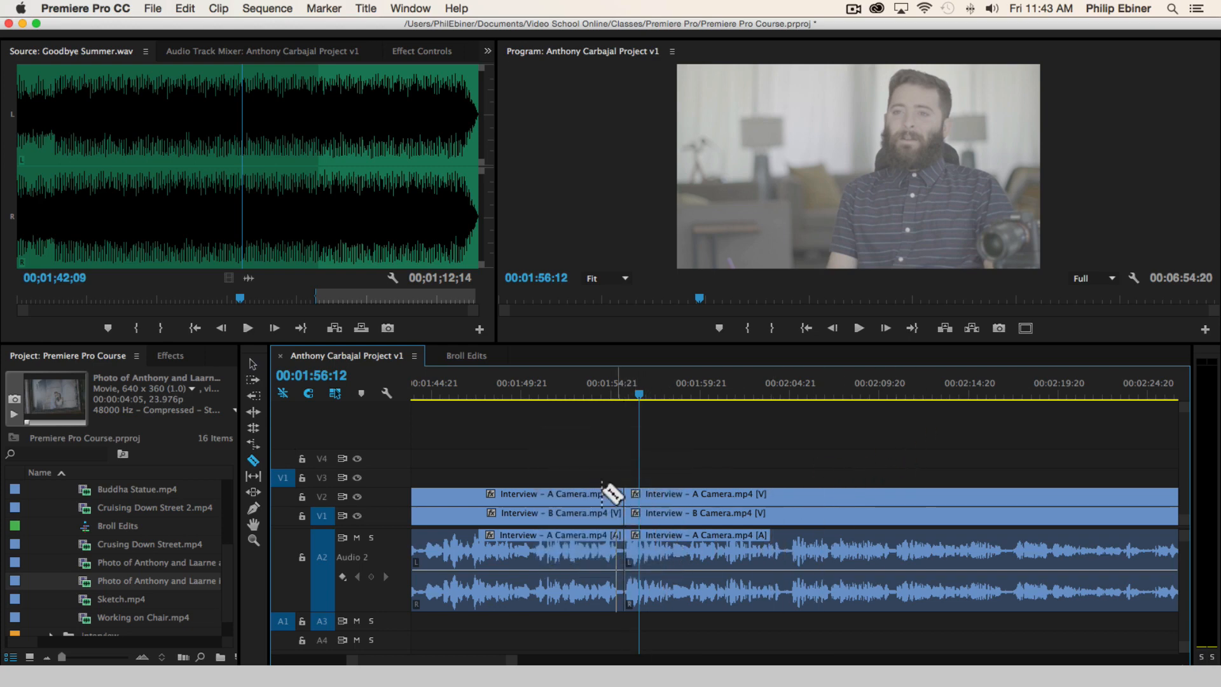
{"action": "key", "text": "space"}
{"action": "key", "text": "space"}
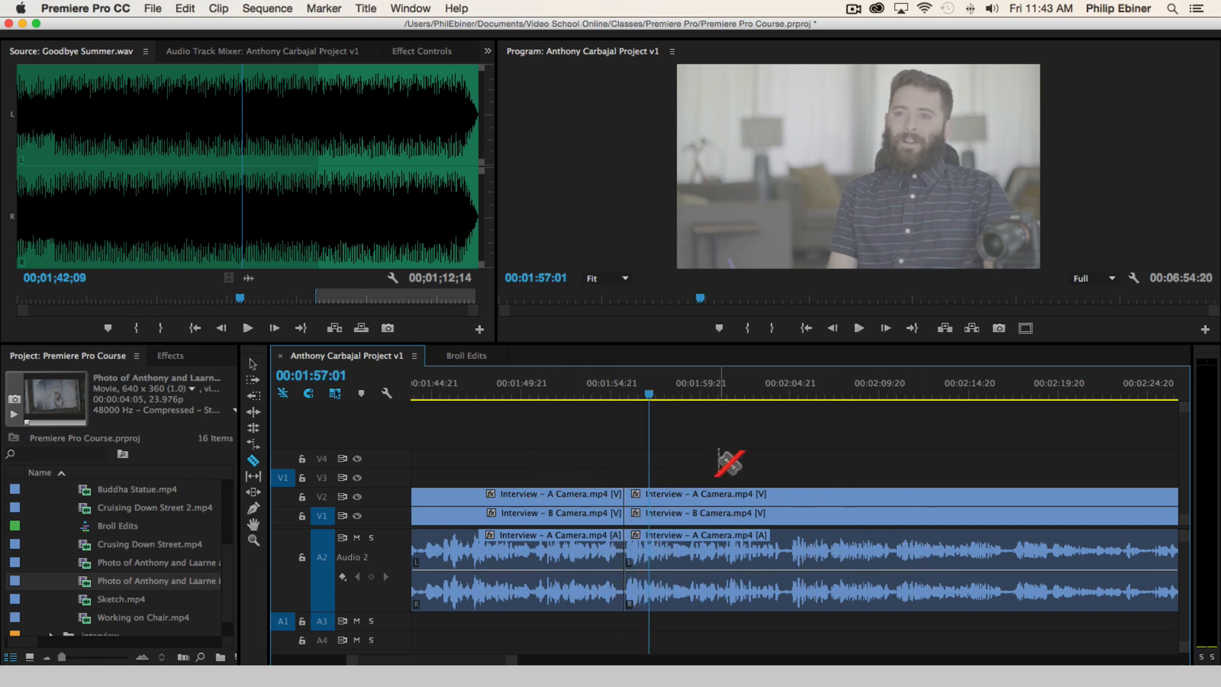
Cut the clips on all tracks at the statement's end, 00:02:14:04, and move the A Camera segment before that cut up to V3
{"action": "key", "text": "space"}
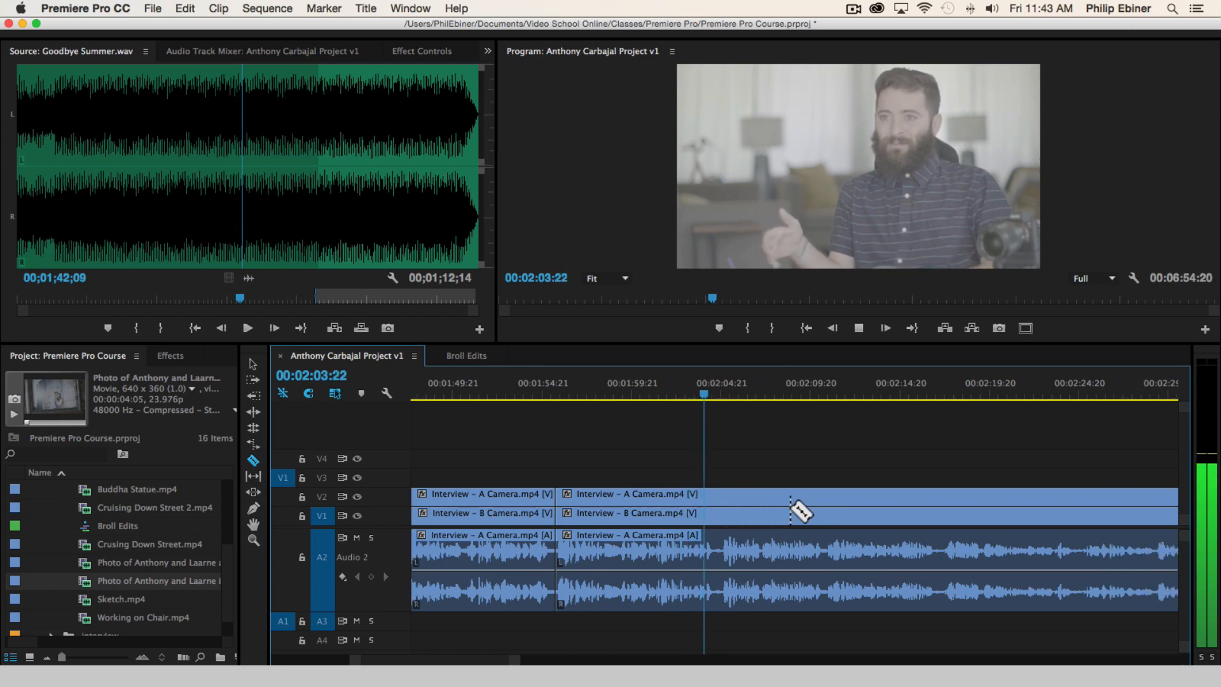
{"action": "left_click", "coordinate": [765, 516], "text": "shift"}
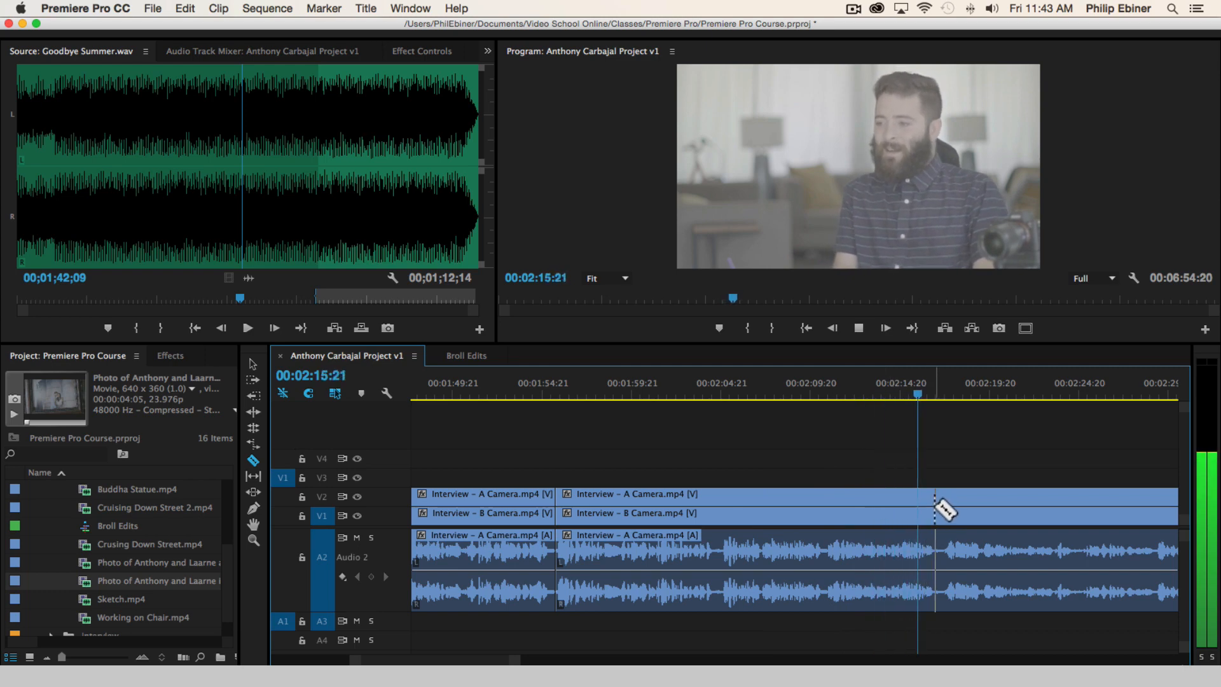
{"action": "left_click", "coordinate": [870, 393]}
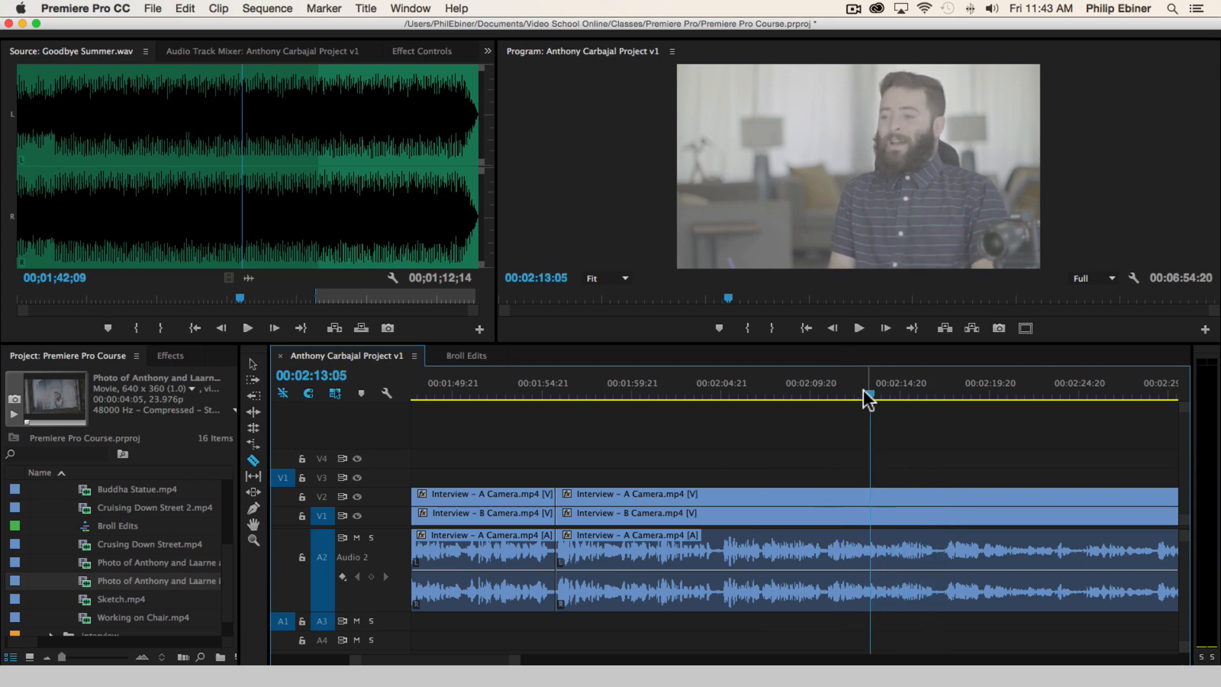
{"action": "left_click_drag", "start_coordinate": [863, 392], "coordinate": [855, 392]}
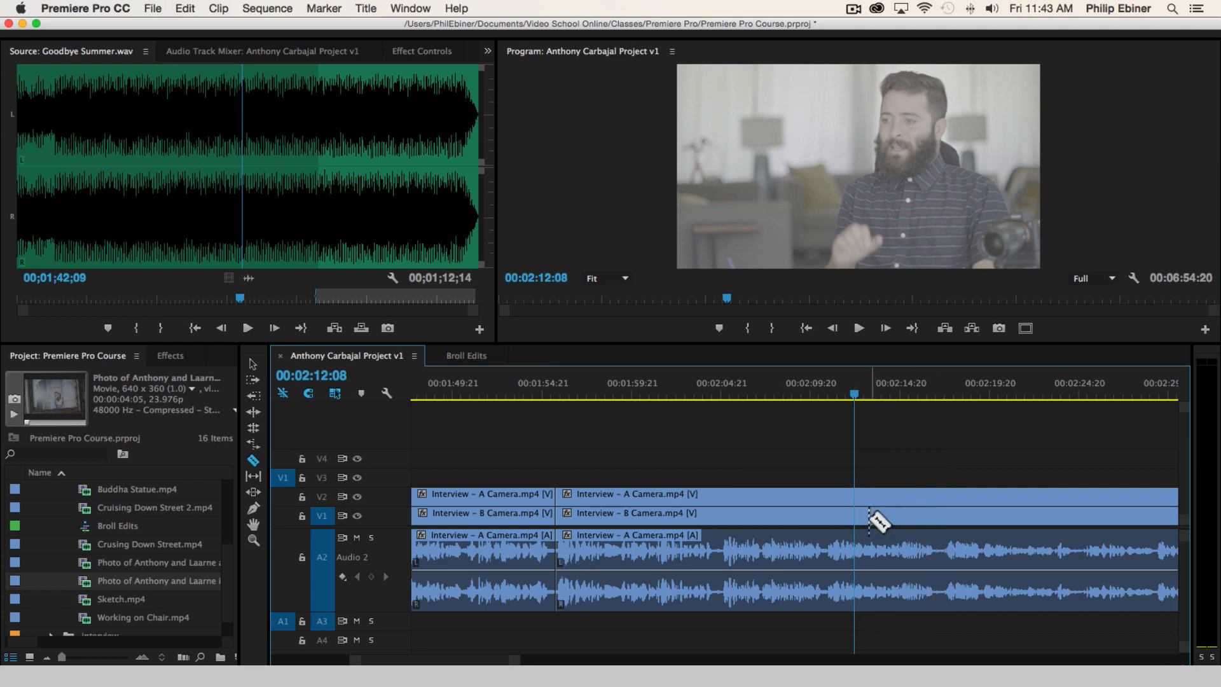
{"action": "left_click", "coordinate": [863, 552]}
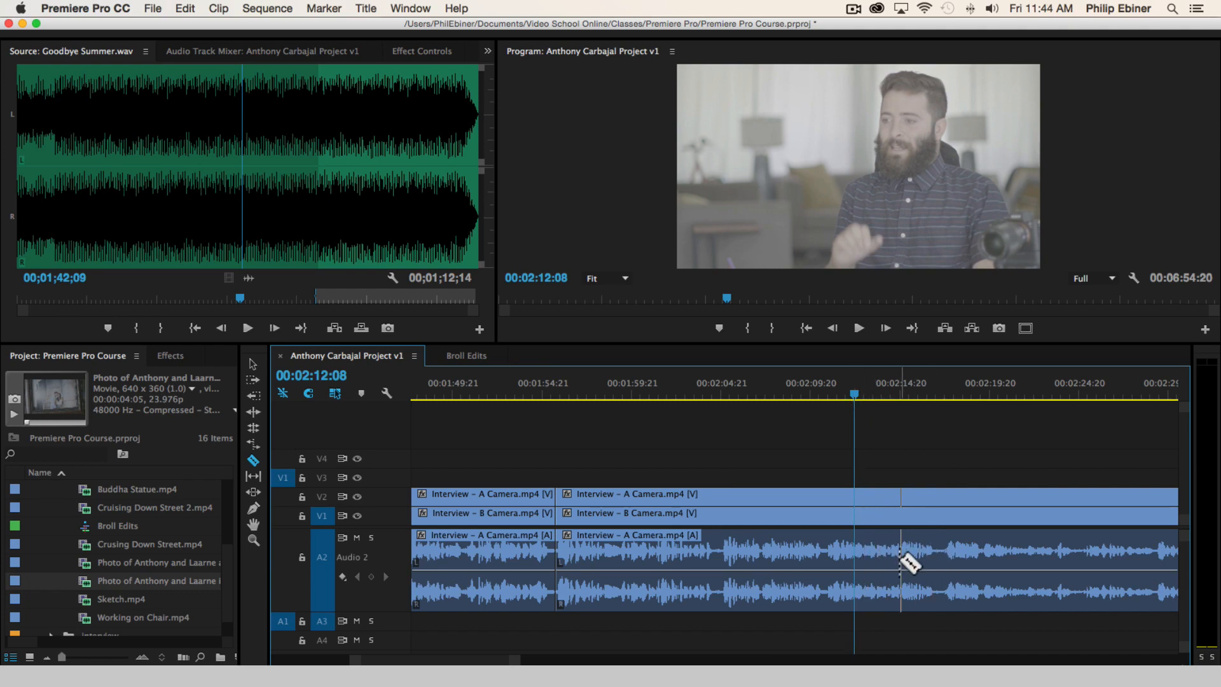
{"action": "key", "text": "space"}
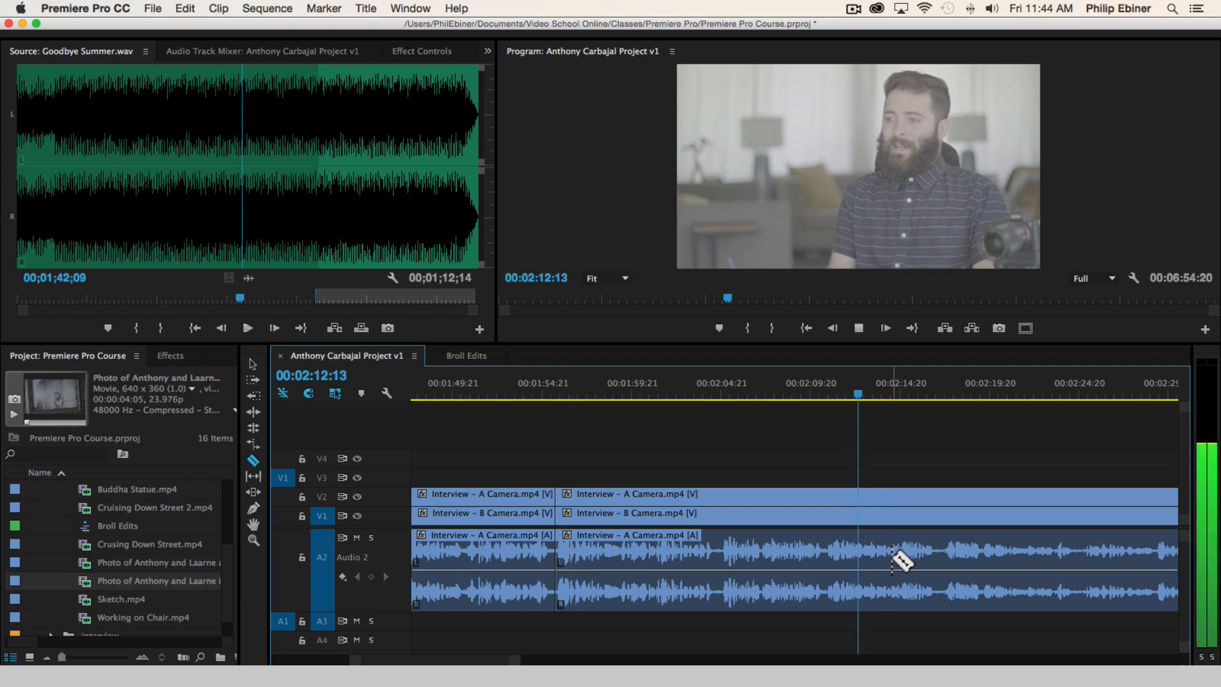
{"action": "left_click", "coordinate": [889, 503]}
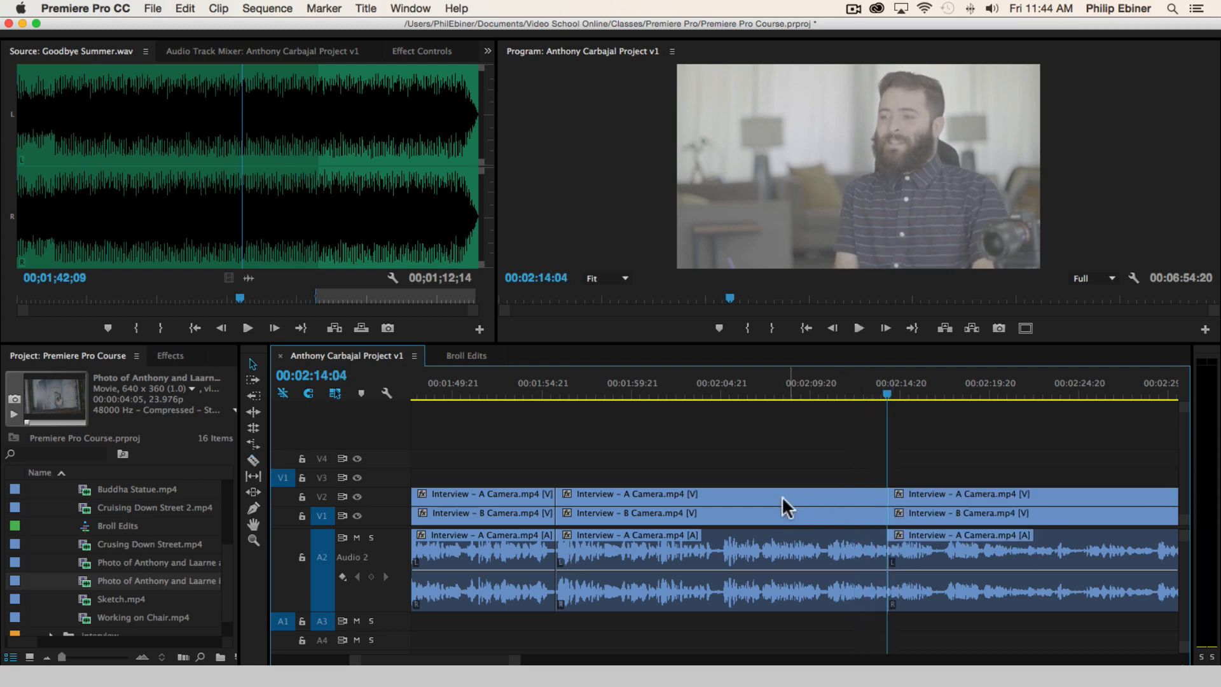
{"action": "left_click_drag", "start_coordinate": [781, 503], "coordinate": [788, 478]}
Play on to 00:02:35:07, return to the start of the next bite and cut the clips on all tracks at 00:02:31:03
{"action": "key", "text": "space"}
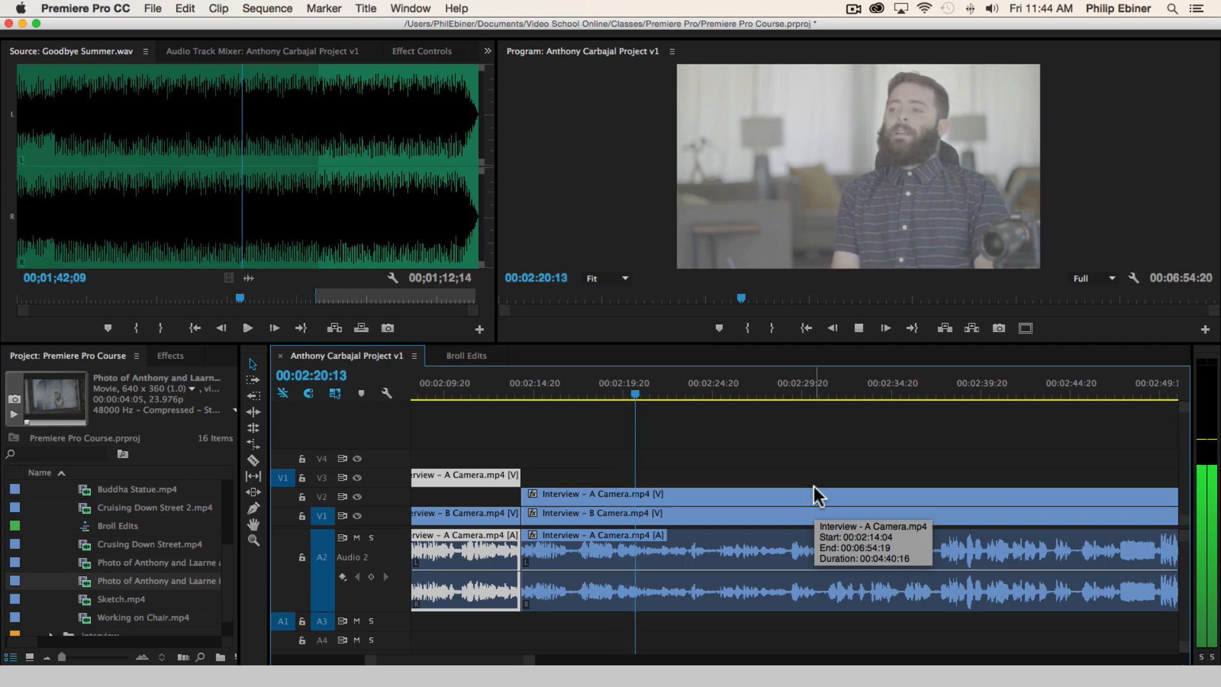
{"action": "key", "text": "XF86AudioLowerVolume"}
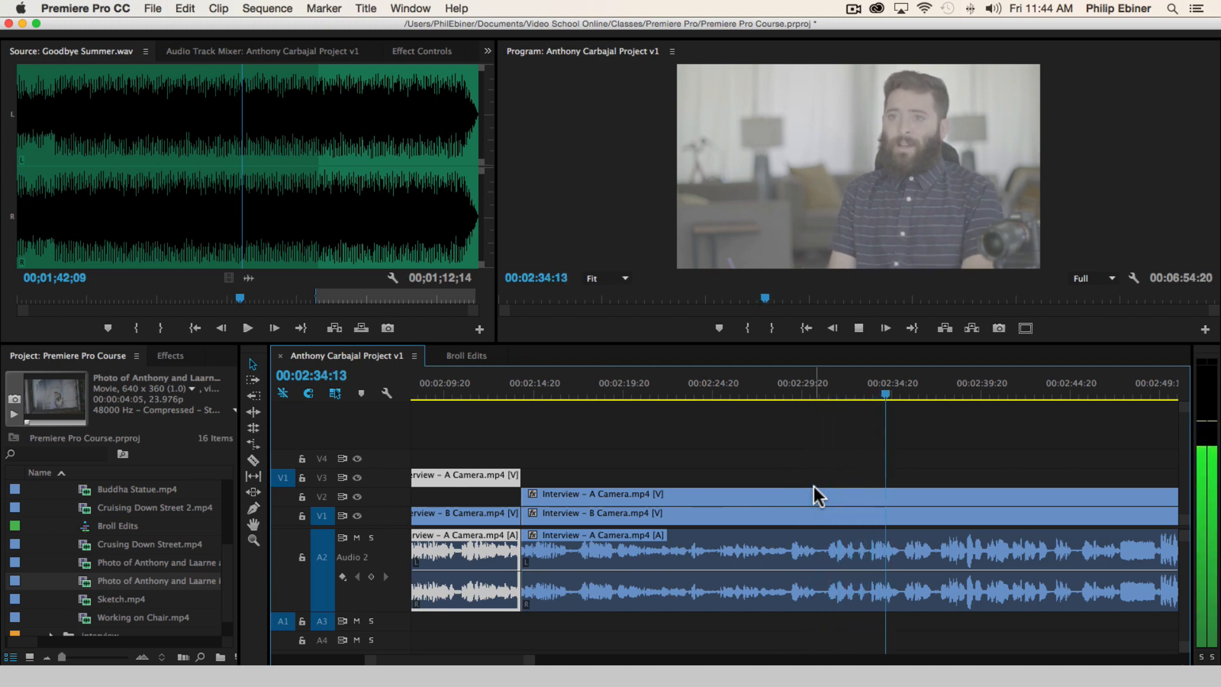
{"action": "key", "text": "space"}
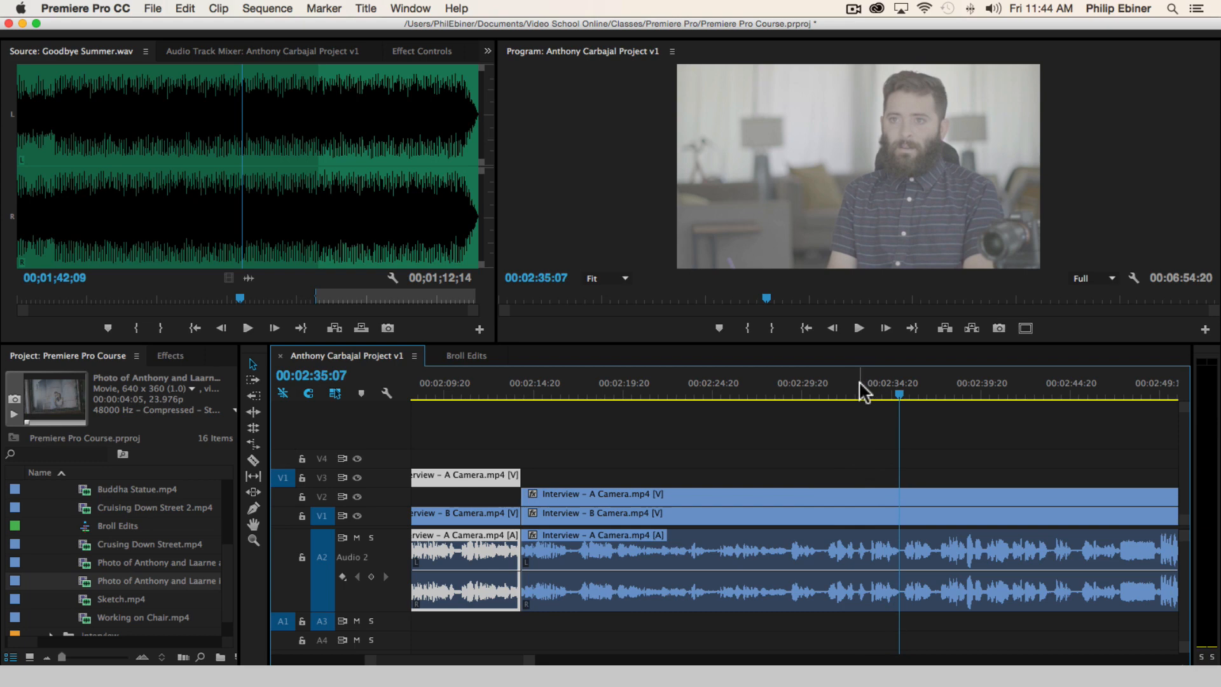
{"action": "left_click", "coordinate": [828, 391]}
{"action": "key", "text": "c"}
{"action": "left_click", "coordinate": [830, 502], "text": "shift"}
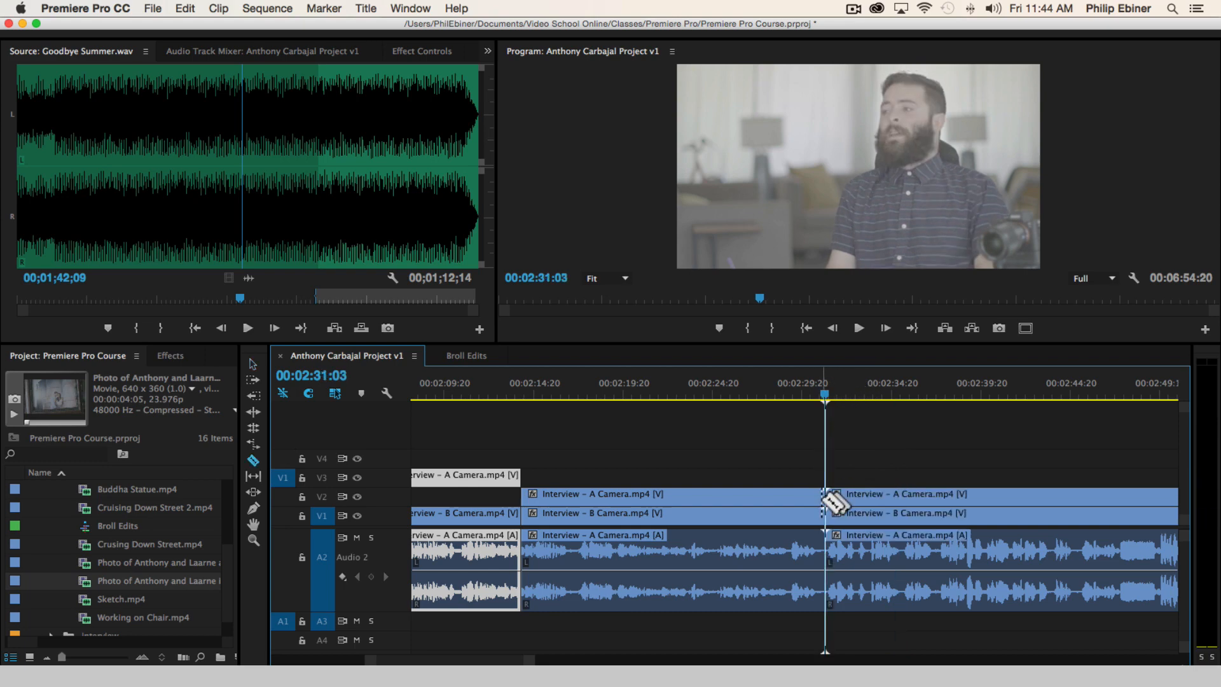
Cut all tracks at the end of the bite, 00:02:37:05, and move the A Camera segment starting at 00:02:31:03 up to V3
{"action": "key", "text": "space"}
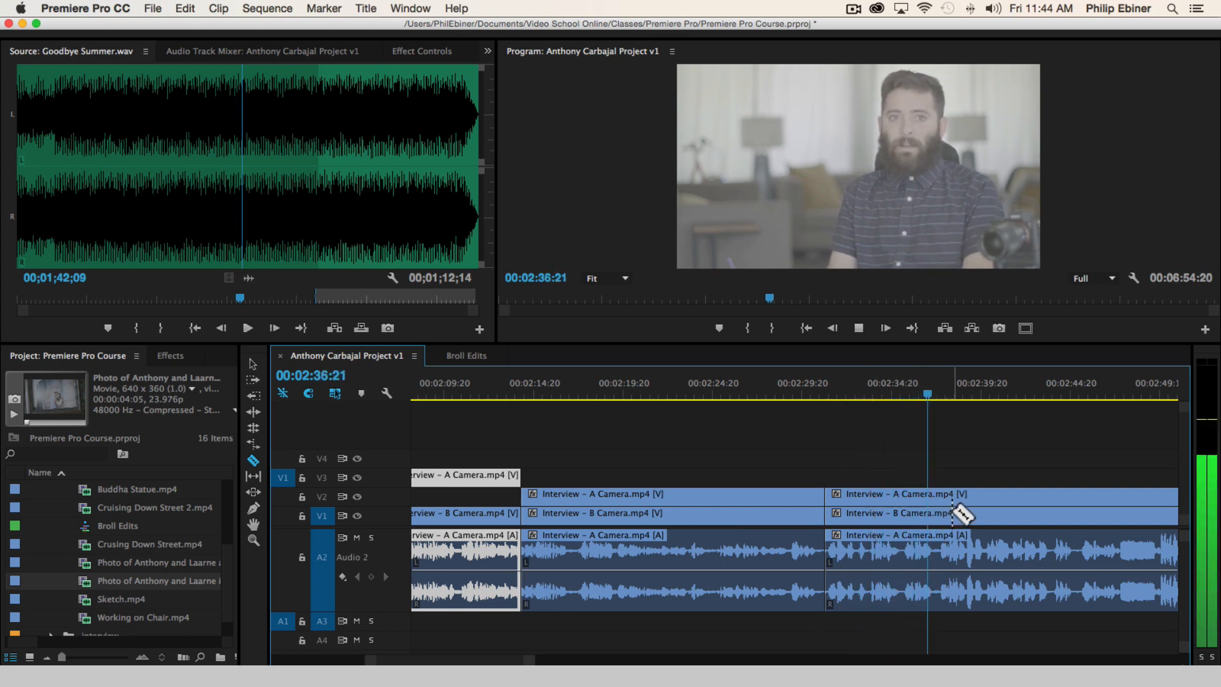
{"action": "key", "text": "space"}
{"action": "left_click", "coordinate": [934, 512], "text": "shift"}
{"action": "scroll", "coordinate": [900, 483], "scroll_direction": "right", "scroll_amount": 3}
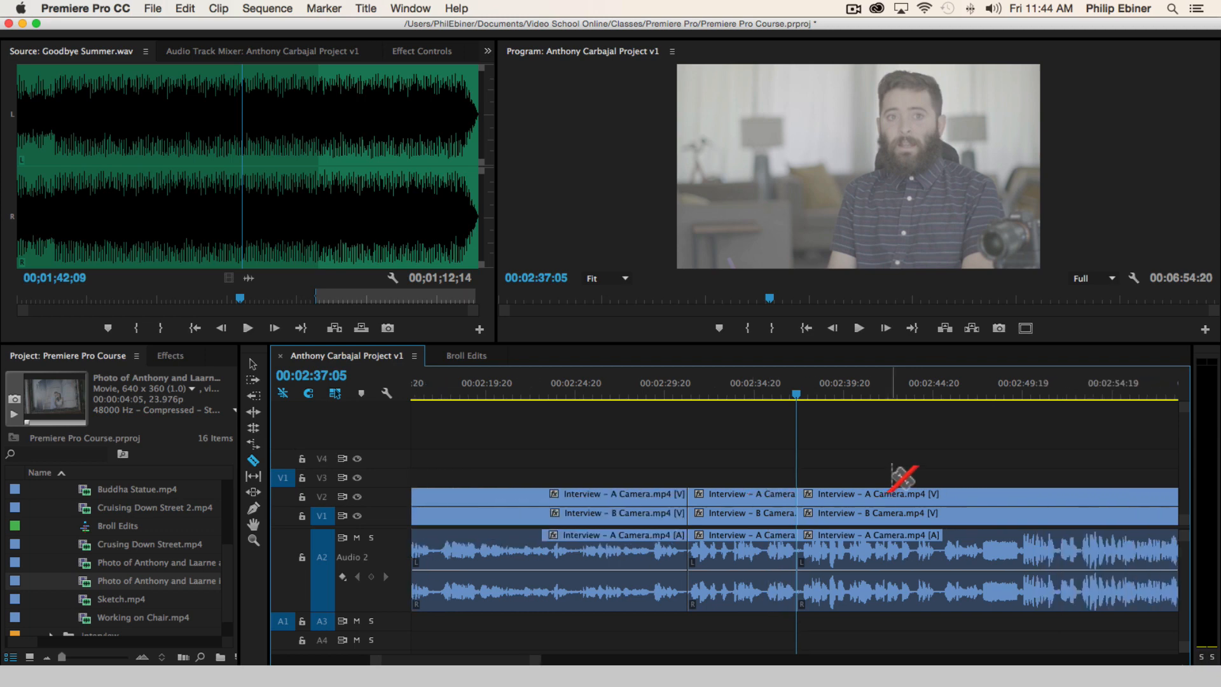
{"action": "left_click_drag", "start_coordinate": [704, 491], "coordinate": [702, 475]}
Listen to the interview from 00:02:37:05 to about 00:03:08:12 for another usable sound bite, backing up slightly after the pause at 00:02:46:15
{"action": "key", "text": "space"}
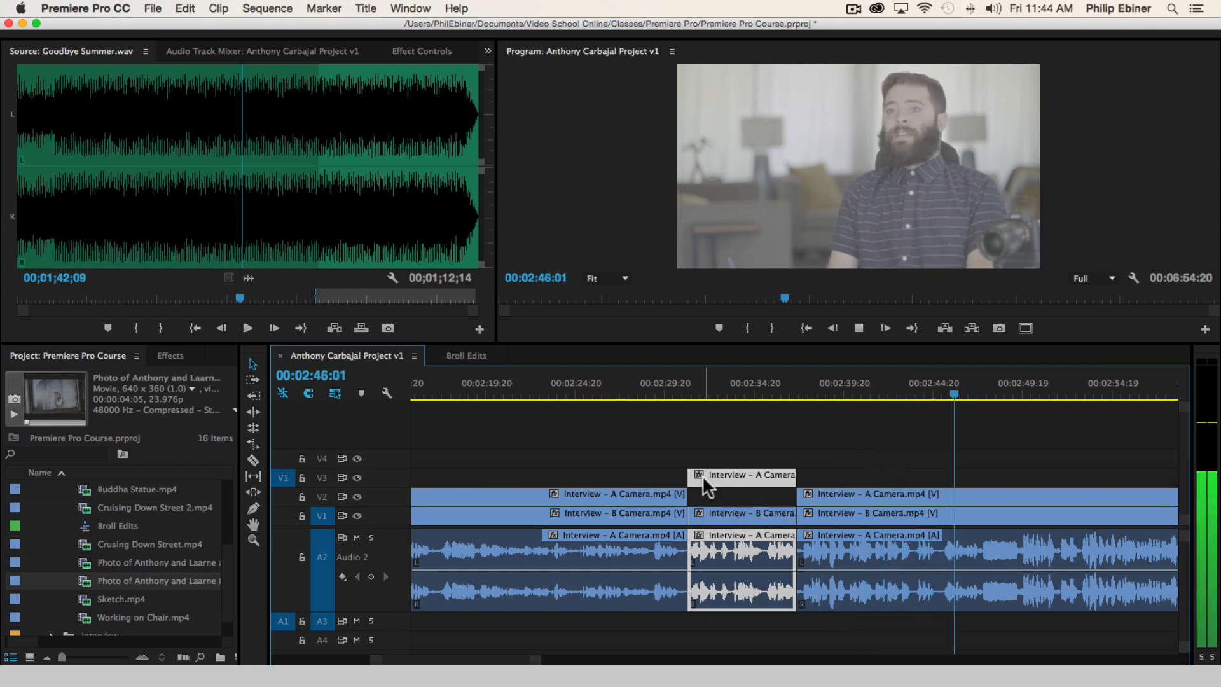
{"action": "key", "text": "space"}
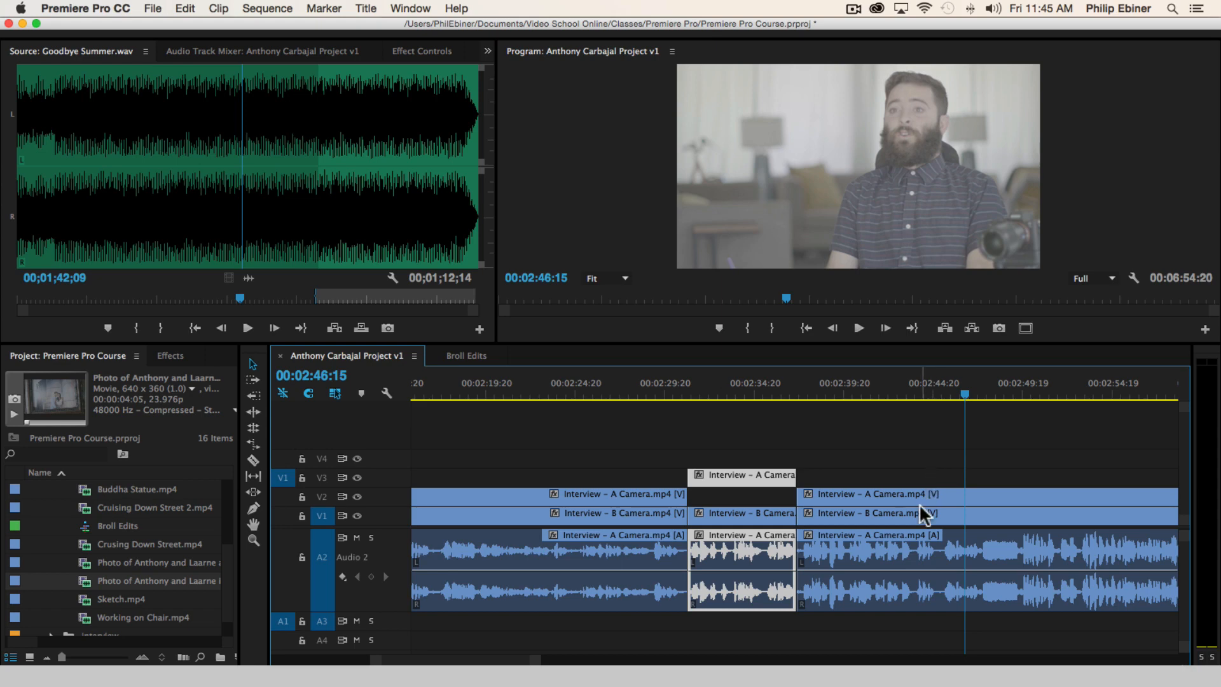
{"action": "left_click", "coordinate": [929, 469]}
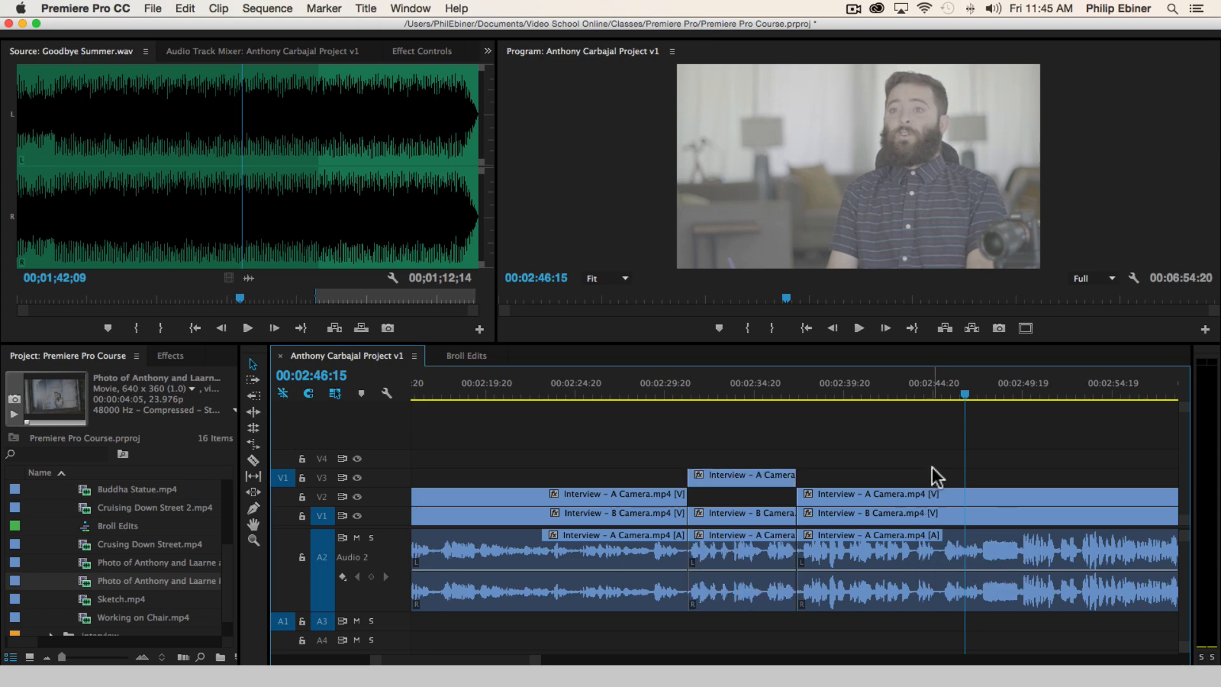
{"action": "left_click", "coordinate": [938, 381]}
{"action": "key", "text": "space"}
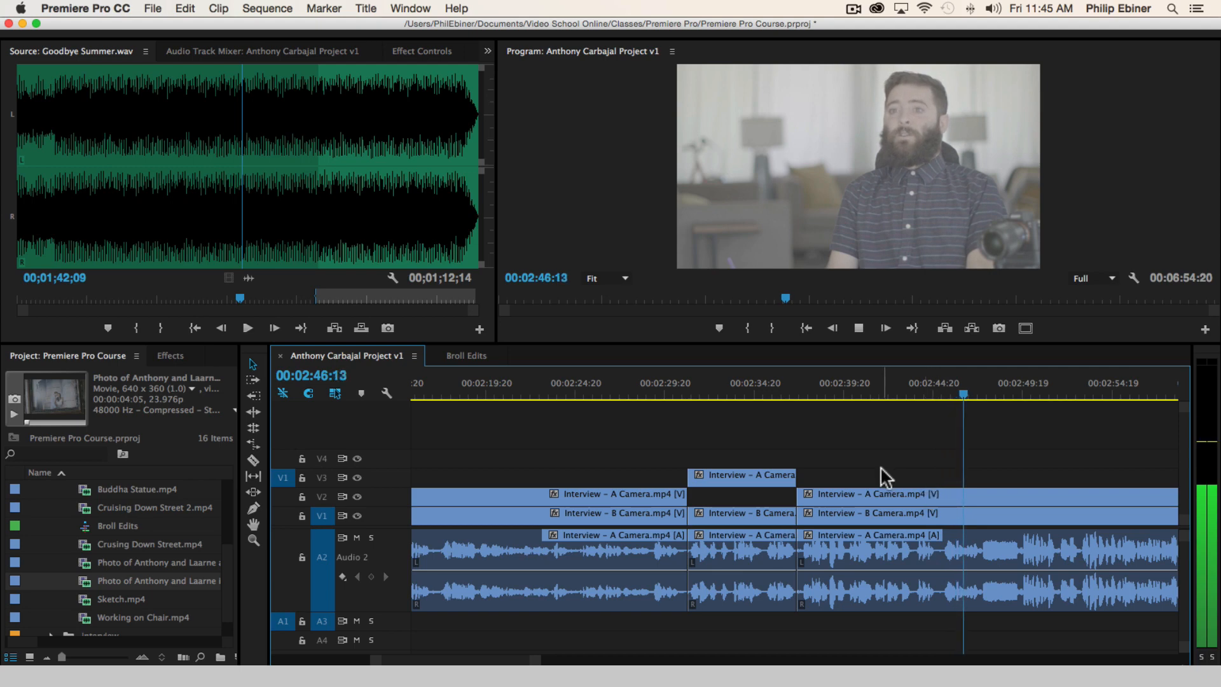
{"action": "scroll", "coordinate": [881, 468], "scroll_direction": "down", "scroll_amount": 3}
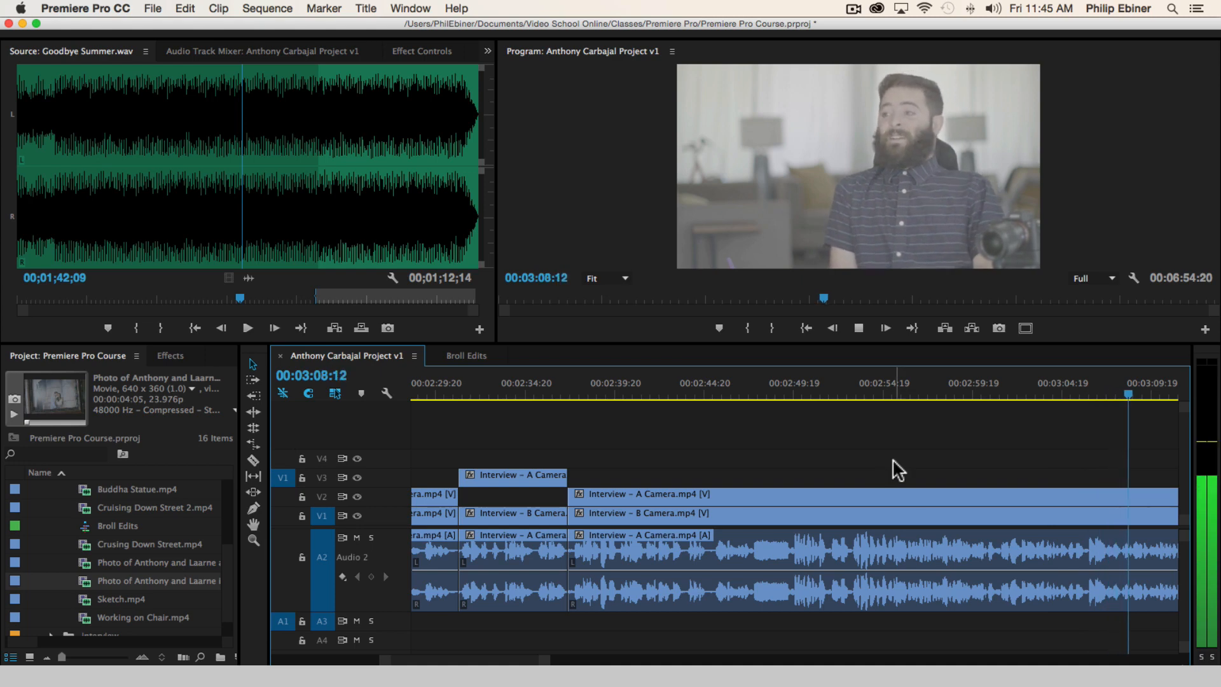
Go back to the start of the sound bite and cut the clips on all tracks at 00:03:01:05
{"action": "key", "text": "space"}
{"action": "left_click", "coordinate": [1025, 383]}
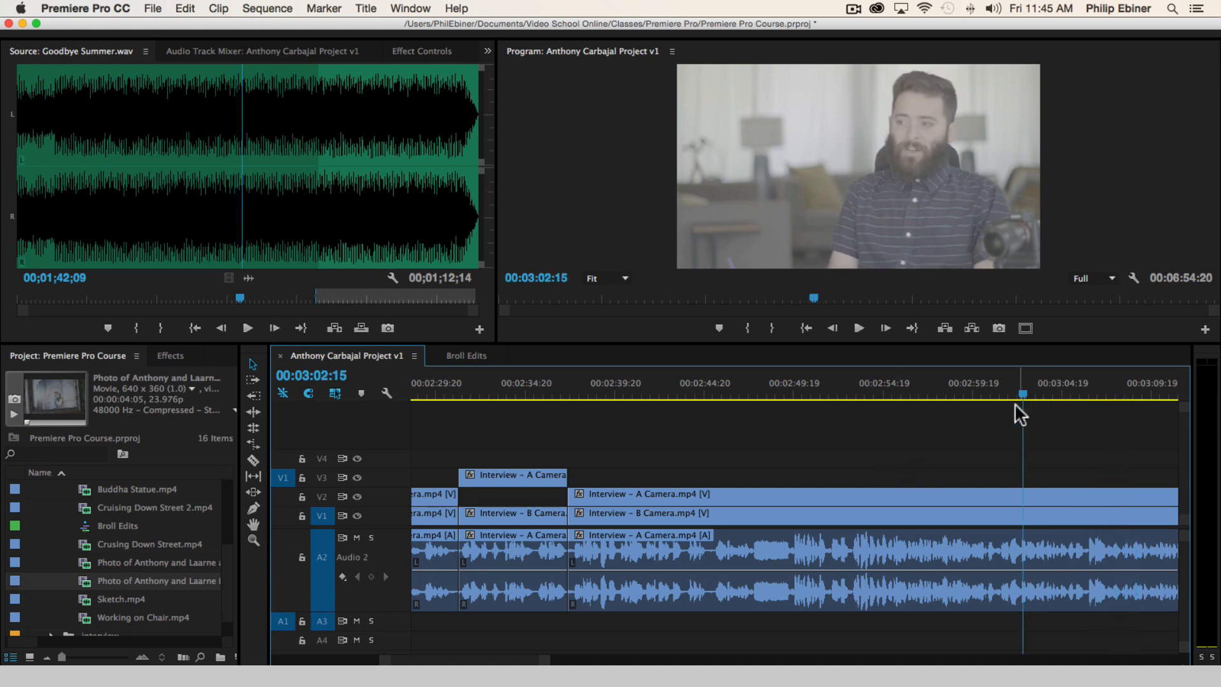
{"action": "scroll", "coordinate": [1090, 463], "scroll_direction": "down", "scroll_amount": 3}
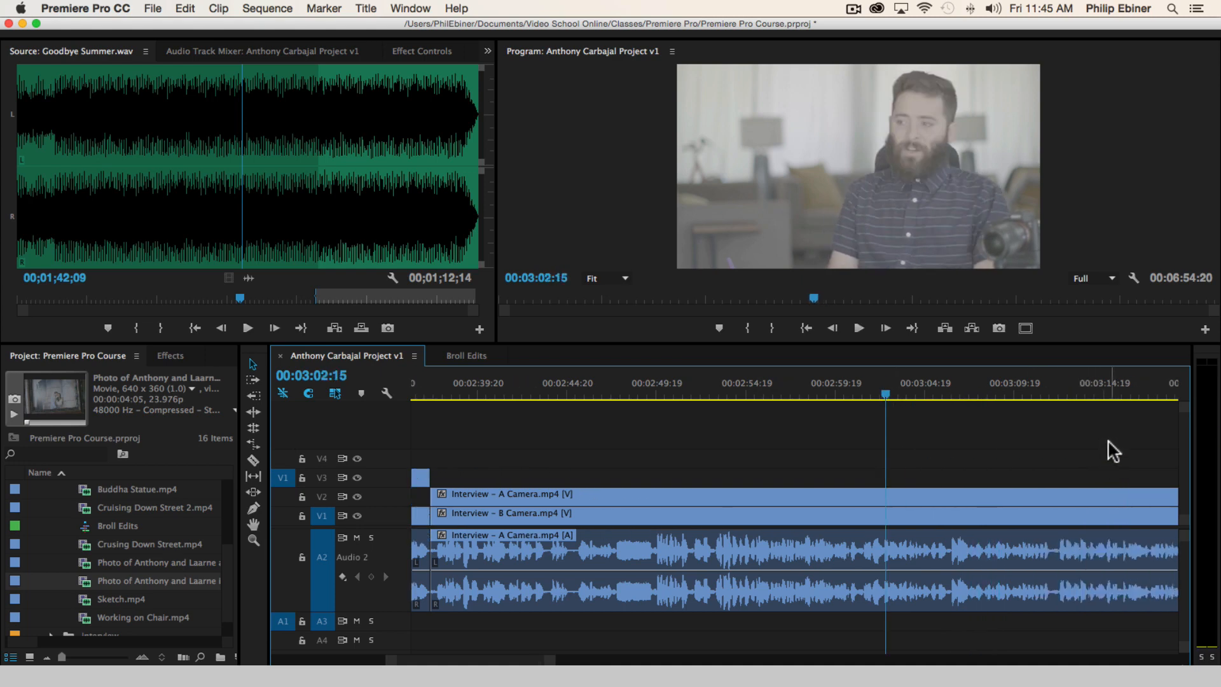
{"action": "left_click", "coordinate": [862, 388]}
{"action": "key", "text": "space"}
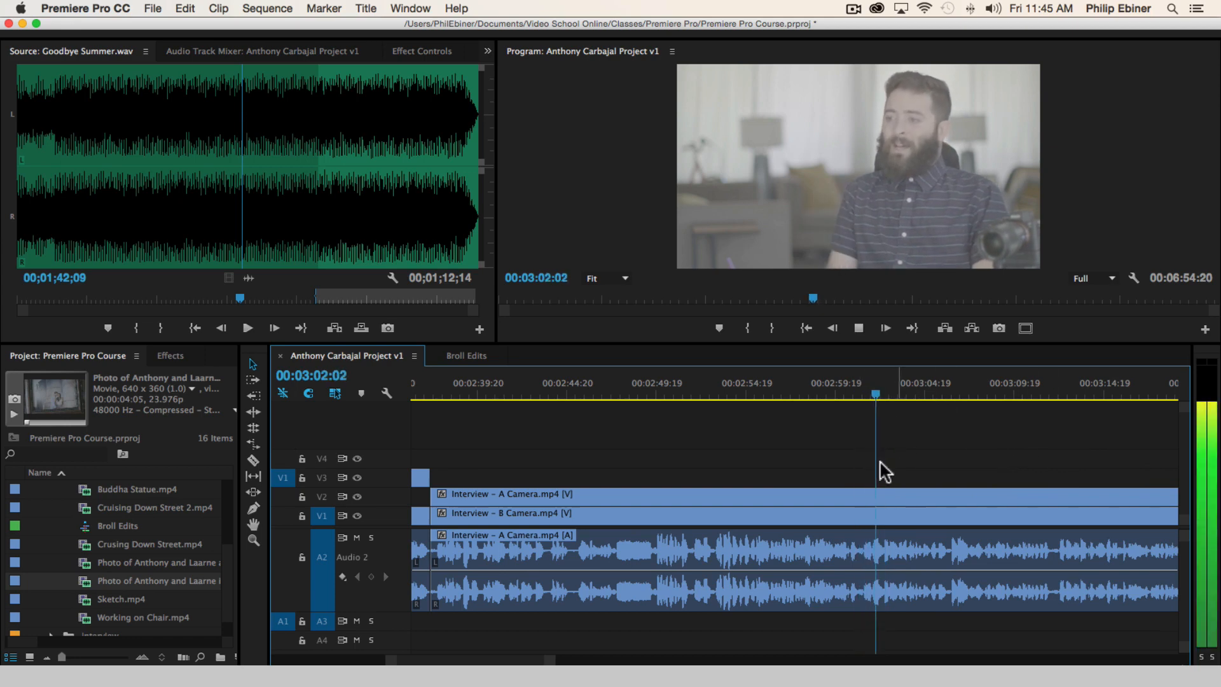
{"action": "key", "text": "c"}
{"action": "left_click", "coordinate": [861, 510]}
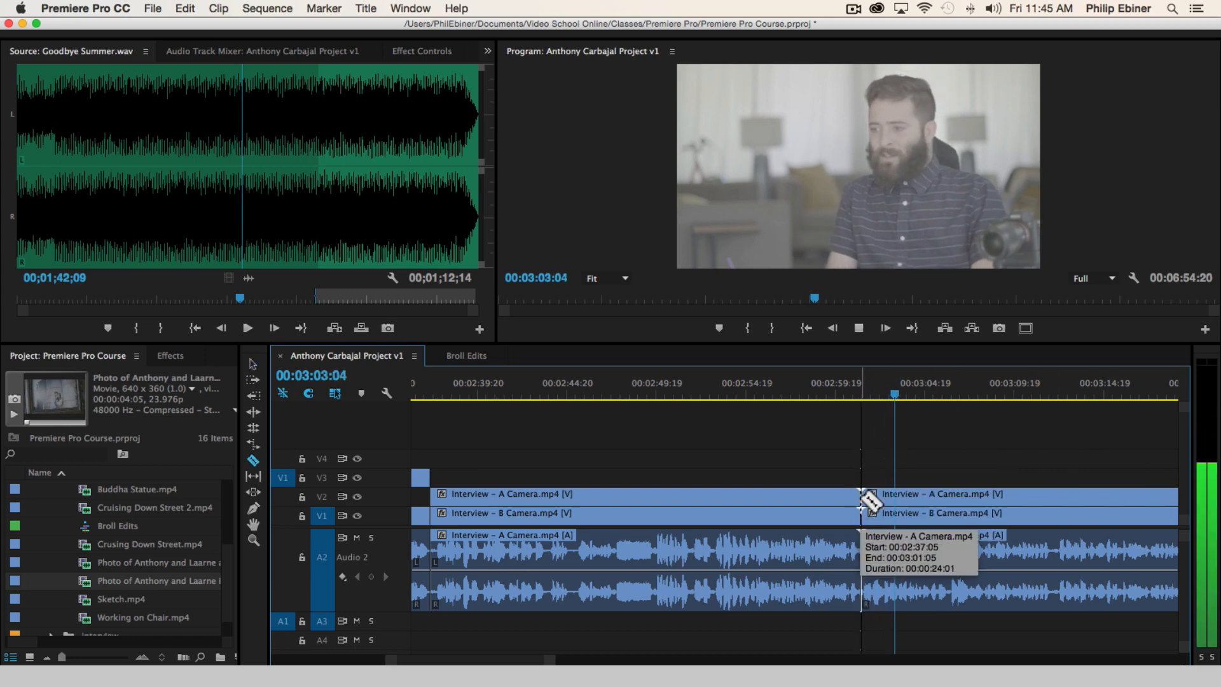
Cut all tracks at the end of the bite, 00:03:05:02, and move the A Camera segment before that cut up to V3
{"action": "key", "text": "space"}
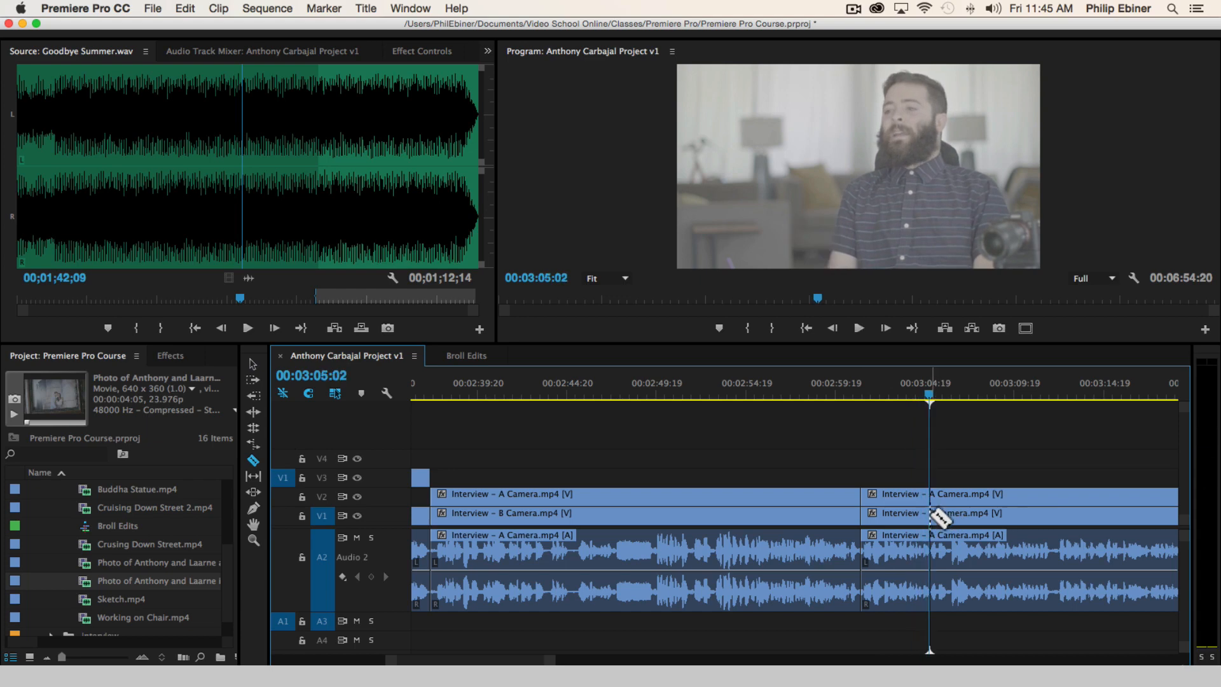
{"action": "left_click", "coordinate": [930, 508]}
{"action": "left_click_drag", "start_coordinate": [884, 483], "coordinate": [879, 481]}
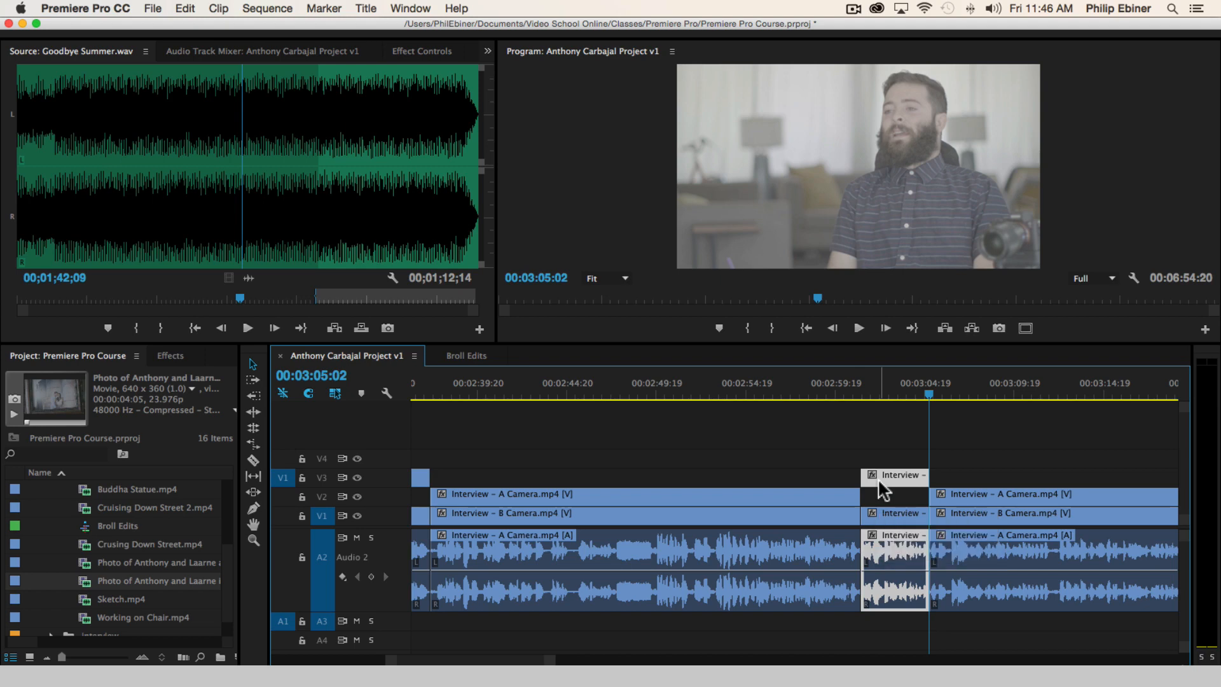
Listen to the interview on to 00:03:19:10, and expand the Photos bin in place of the broll bin
{"action": "key", "text": "space"}
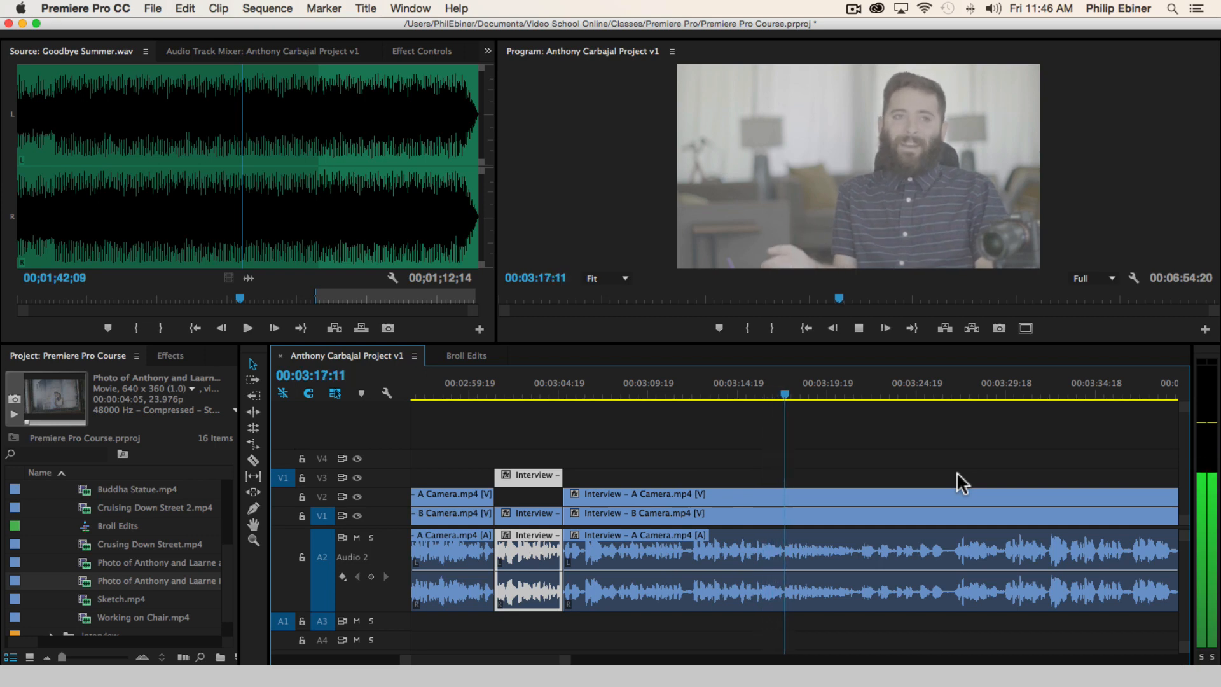
{"action": "key", "text": "space"}
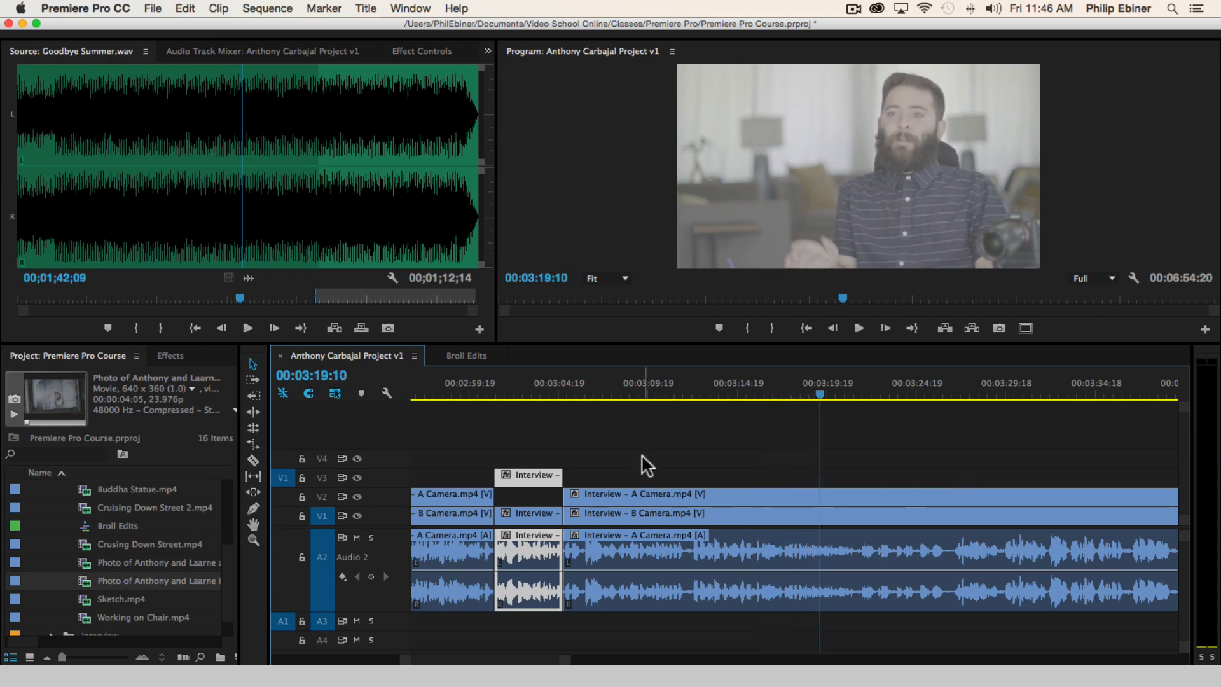
{"action": "scroll", "coordinate": [125, 520], "scroll_direction": "up", "scroll_amount": 5}
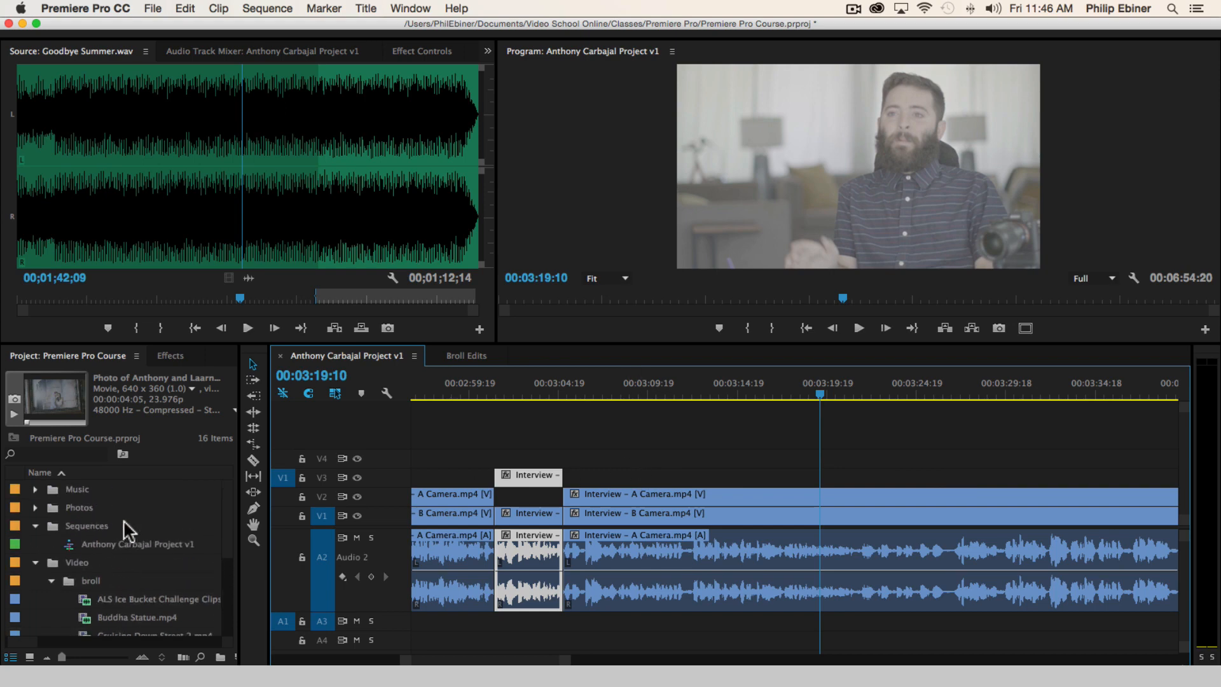
{"action": "left_click", "coordinate": [52, 580]}
{"action": "left_click", "coordinate": [35, 506]}
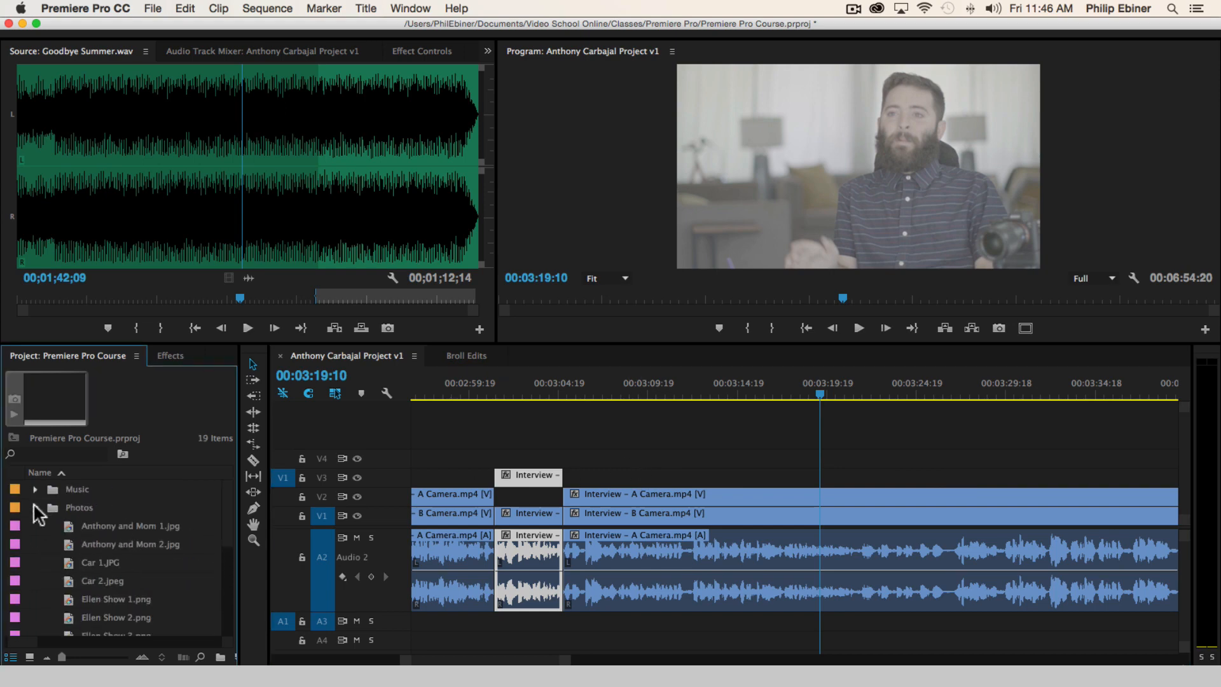
Preview the stills Ellen Show 1.png to Ellen Show 4.png as possible cover for the interview, returning to Ellen Show 3.png, and collapse the Photos bin
{"action": "scroll", "coordinate": [140, 536], "scroll_direction": "down", "scroll_amount": 2}
{"action": "double_click", "coordinate": [113, 561]}
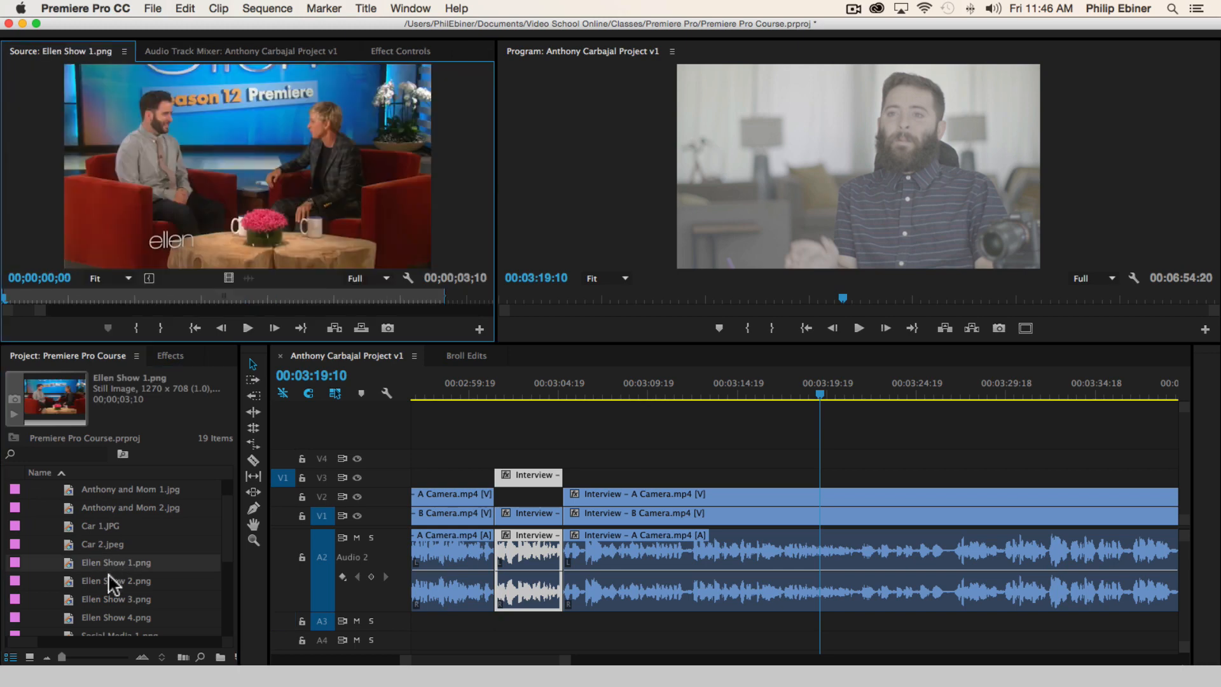
{"action": "double_click", "coordinate": [107, 576]}
{"action": "double_click", "coordinate": [110, 594]}
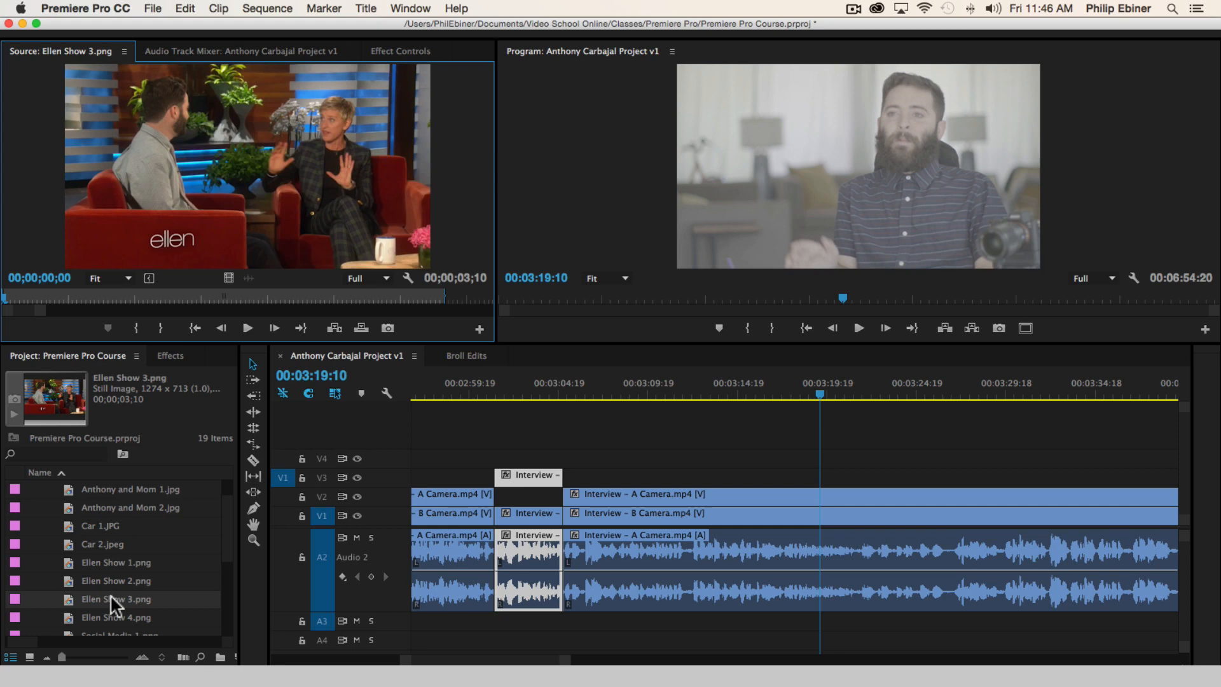
{"action": "scroll", "coordinate": [127, 617], "scroll_direction": "down", "scroll_amount": 1}
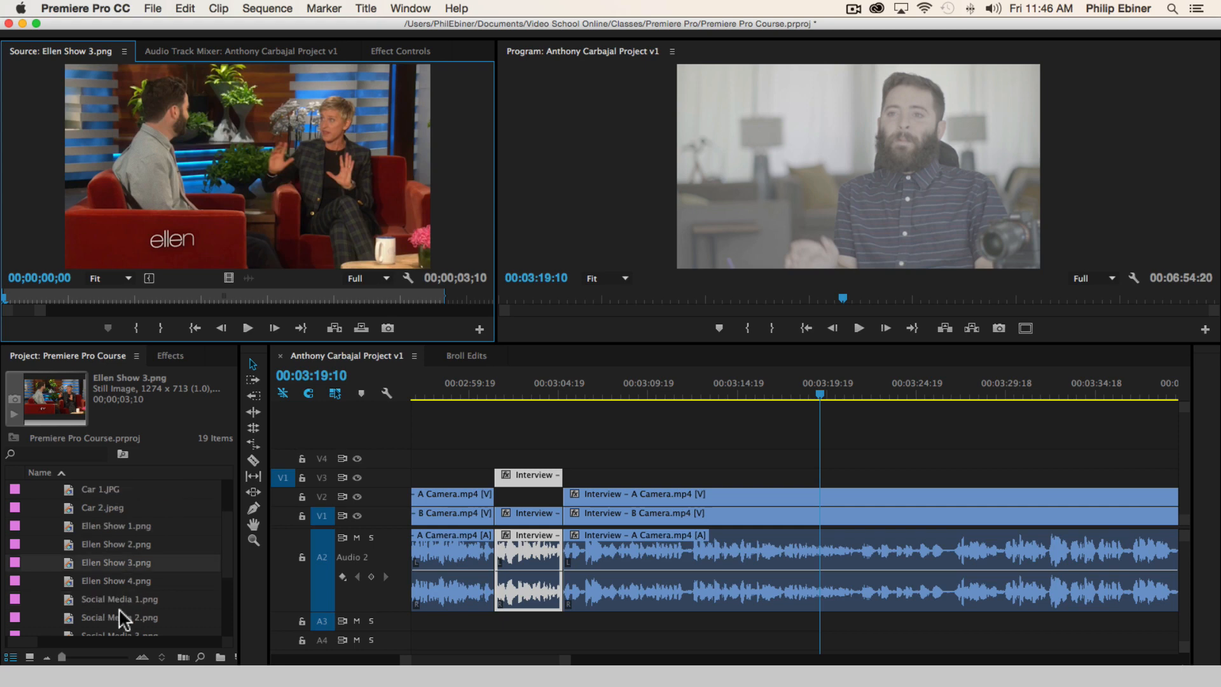
{"action": "double_click", "coordinate": [125, 581]}
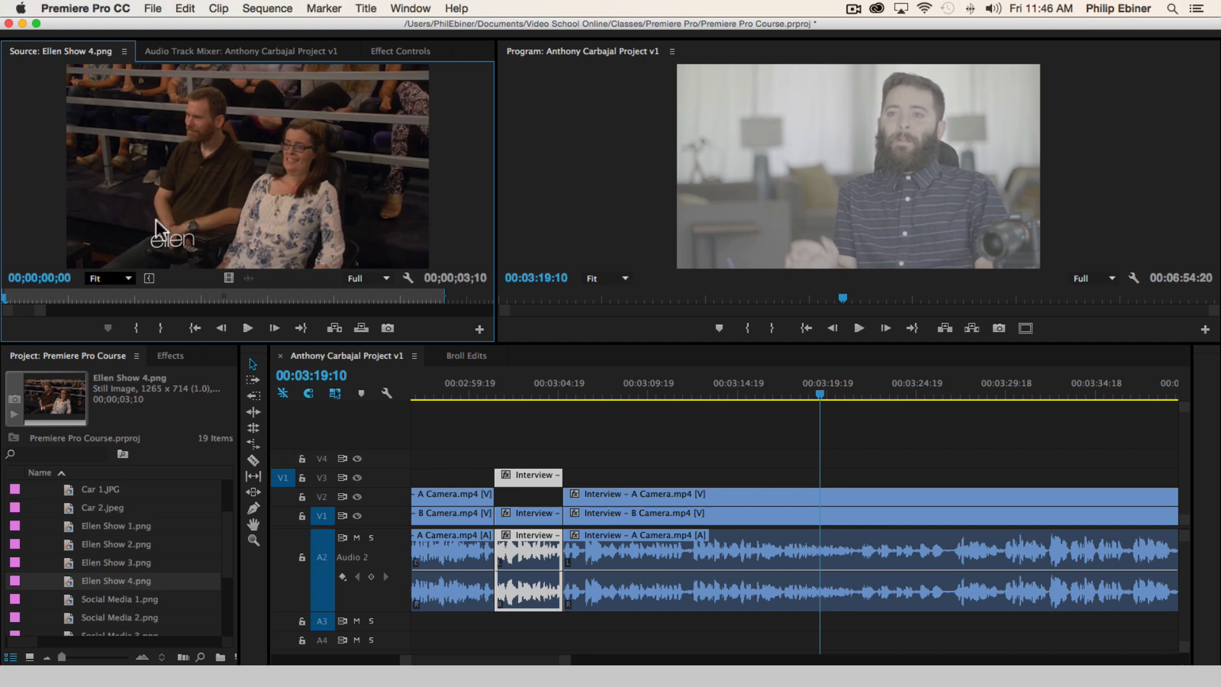
{"action": "double_click", "coordinate": [126, 559]}
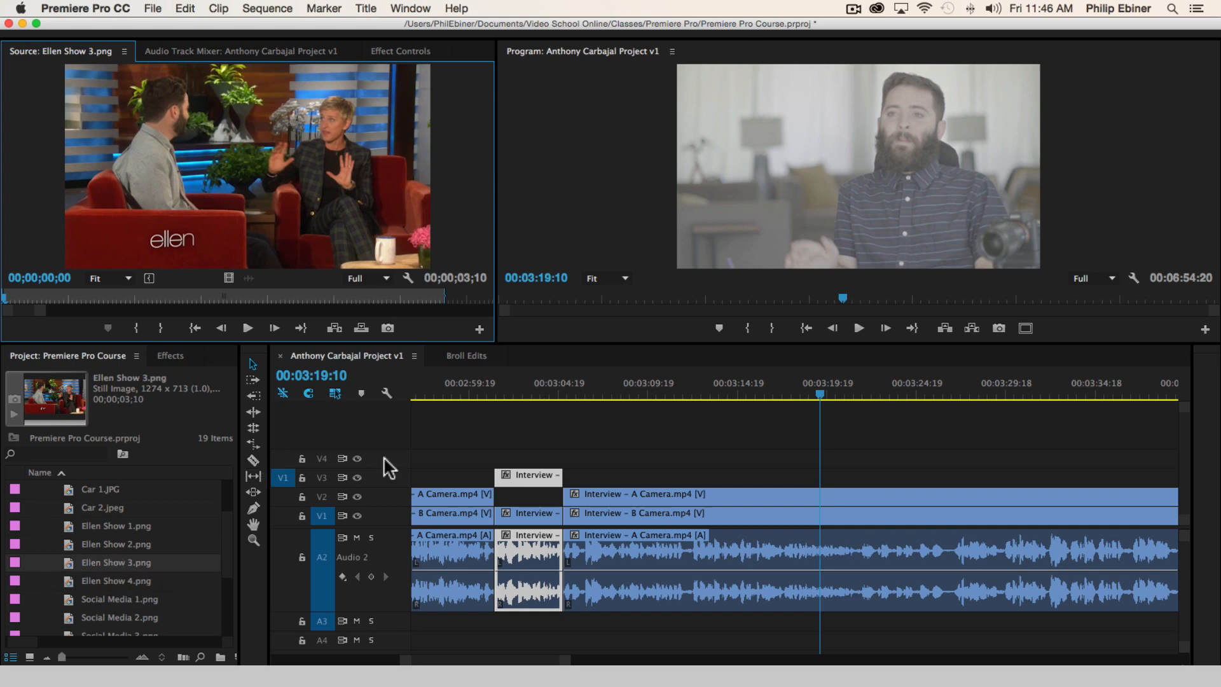
{"action": "scroll", "coordinate": [129, 507], "scroll_direction": "up", "scroll_amount": 3}
{"action": "left_click", "coordinate": [37, 507]}
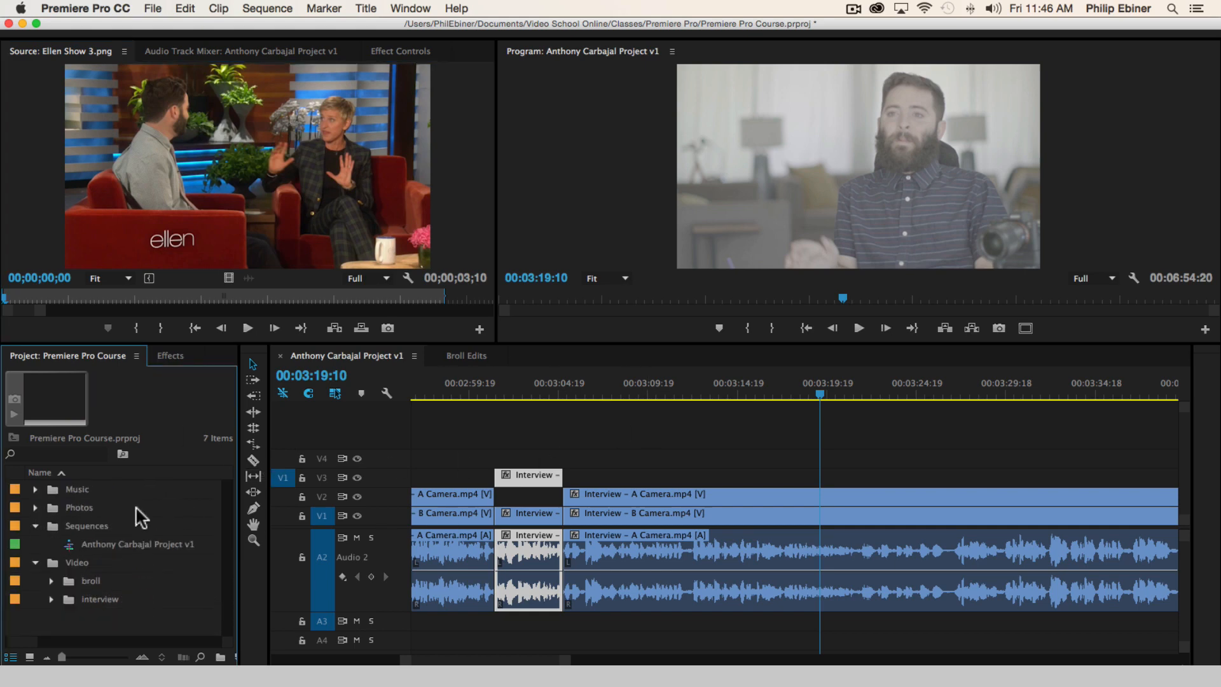
Listen to the interview from 00:03:17:14 to about 00:04:22:06 for the next usable bite, replaying the part from 00:03:42:06
{"action": "left_click", "coordinate": [889, 467]}
{"action": "left_click", "coordinate": [788, 396]}
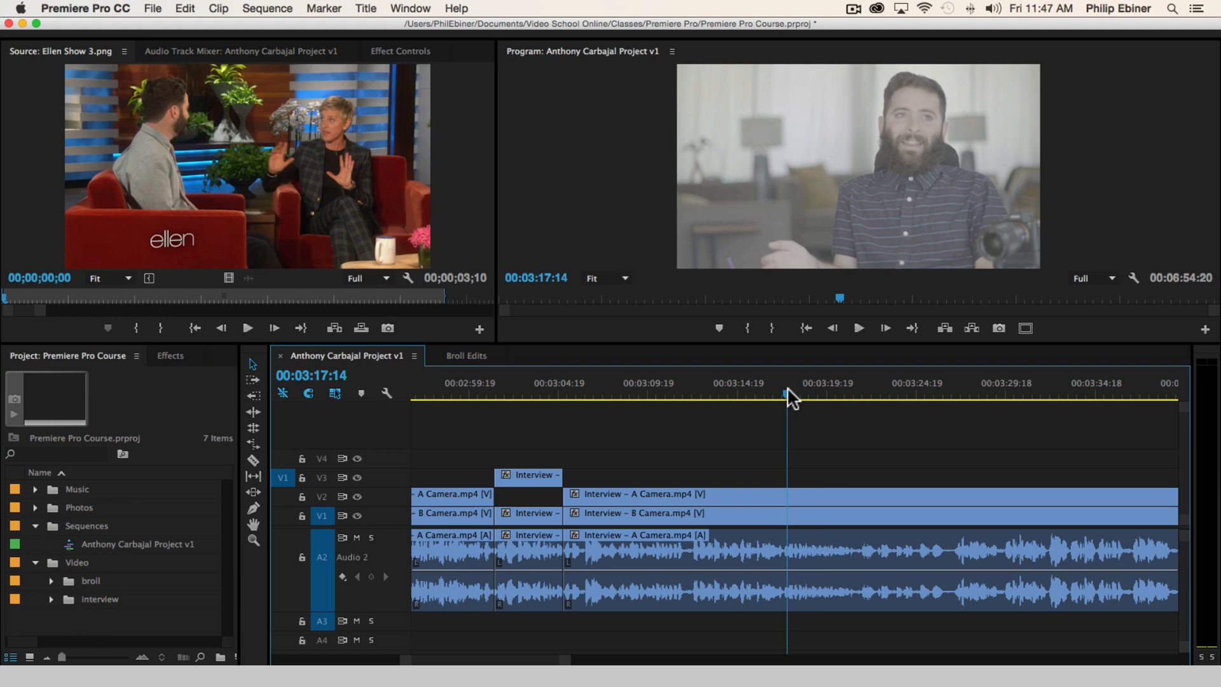
{"action": "key", "text": "space"}
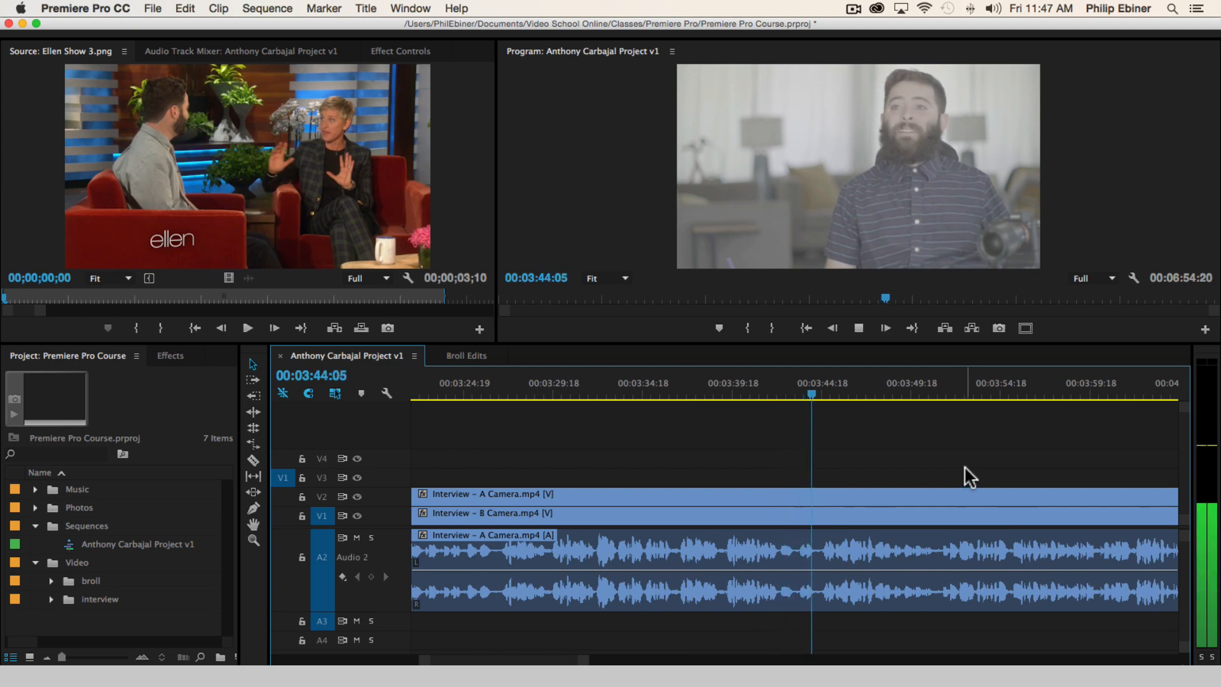
{"action": "key", "text": "space"}
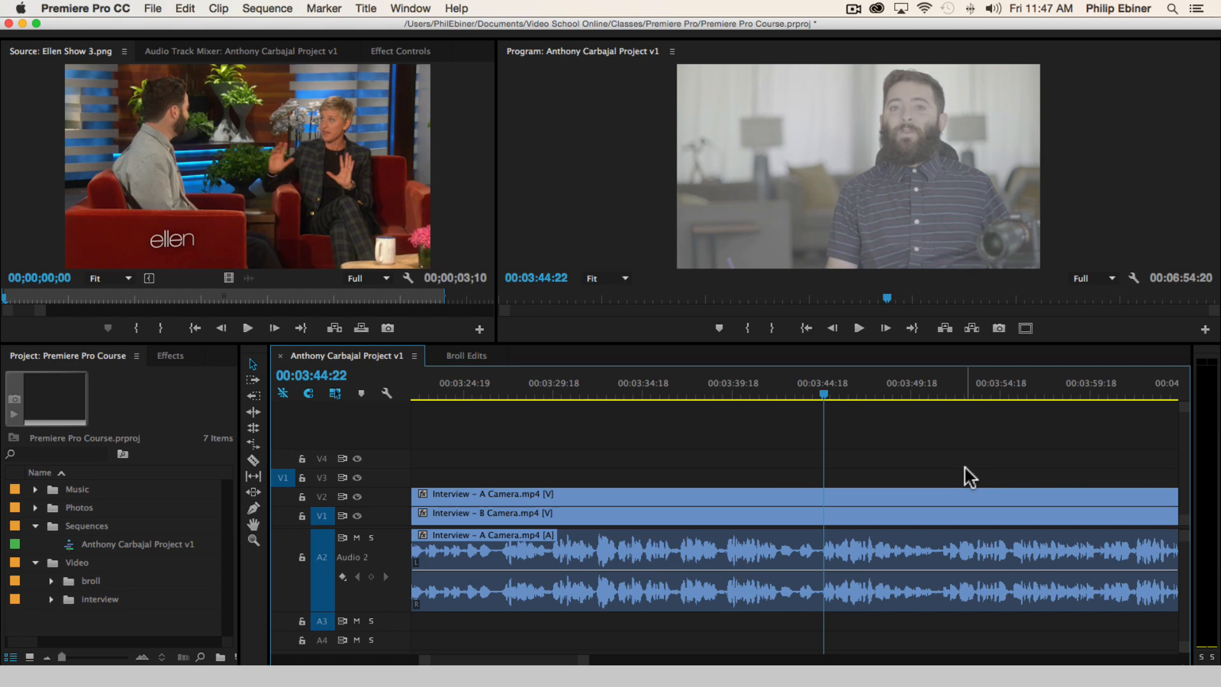
{"action": "left_click", "coordinate": [776, 391]}
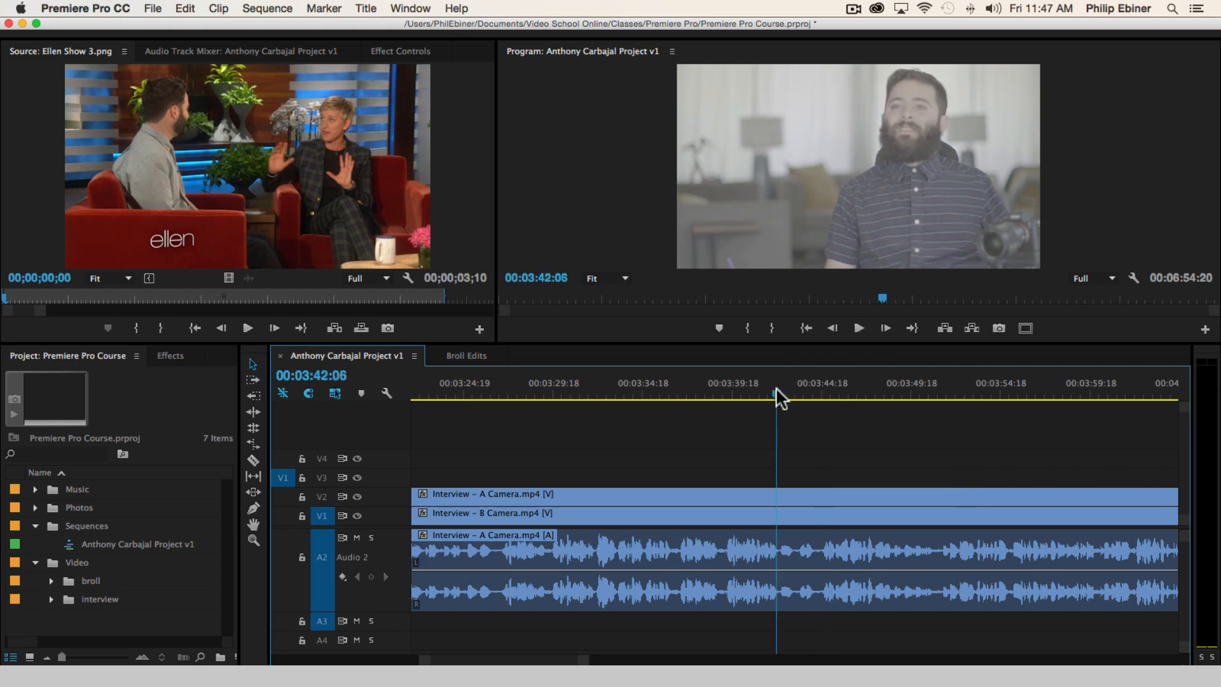
{"action": "key", "text": "space"}
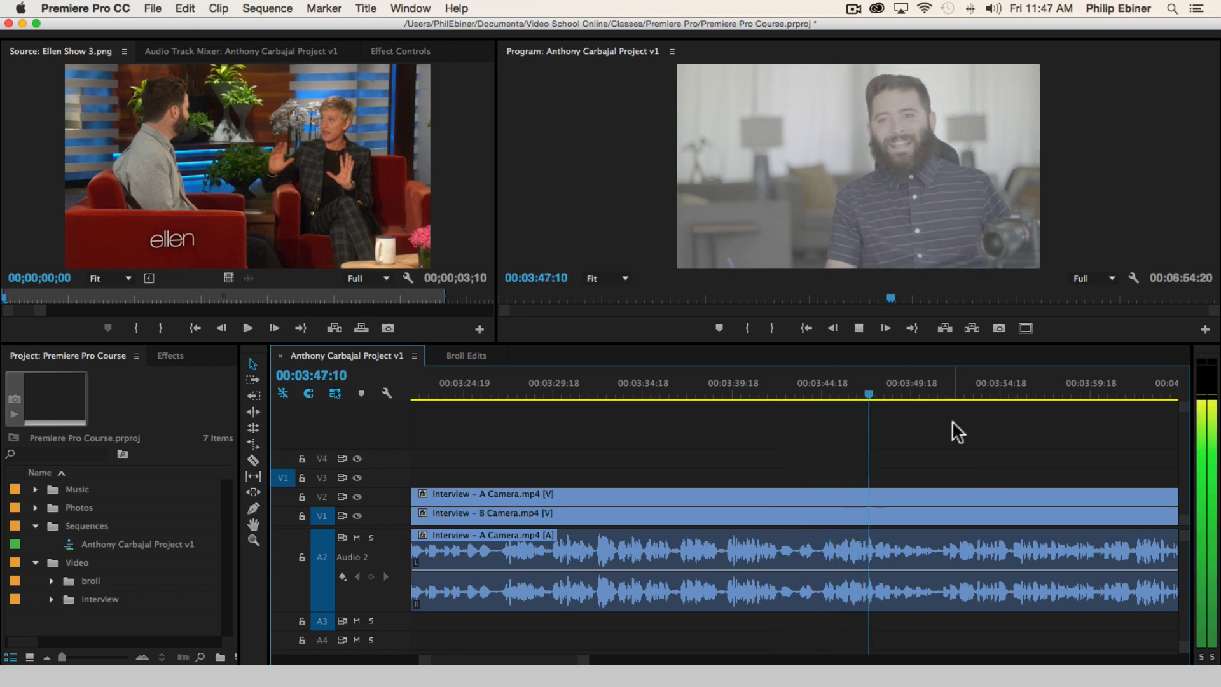
{"action": "key", "text": "space"}
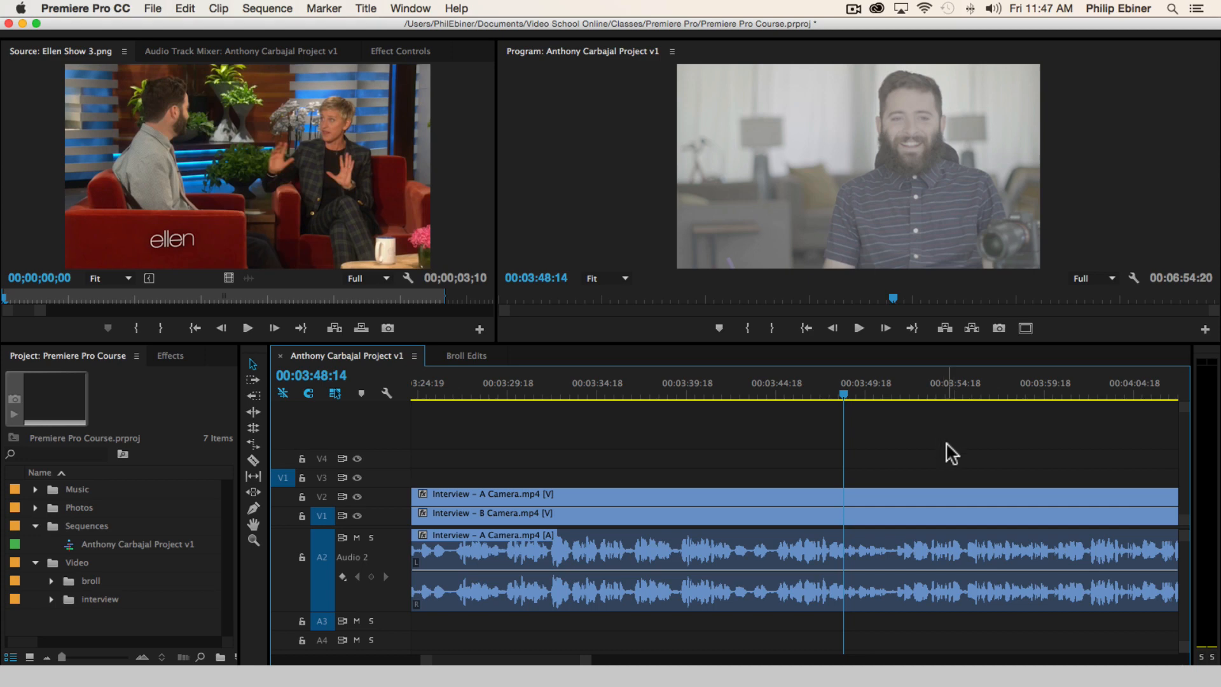
{"action": "key", "text": "space"}
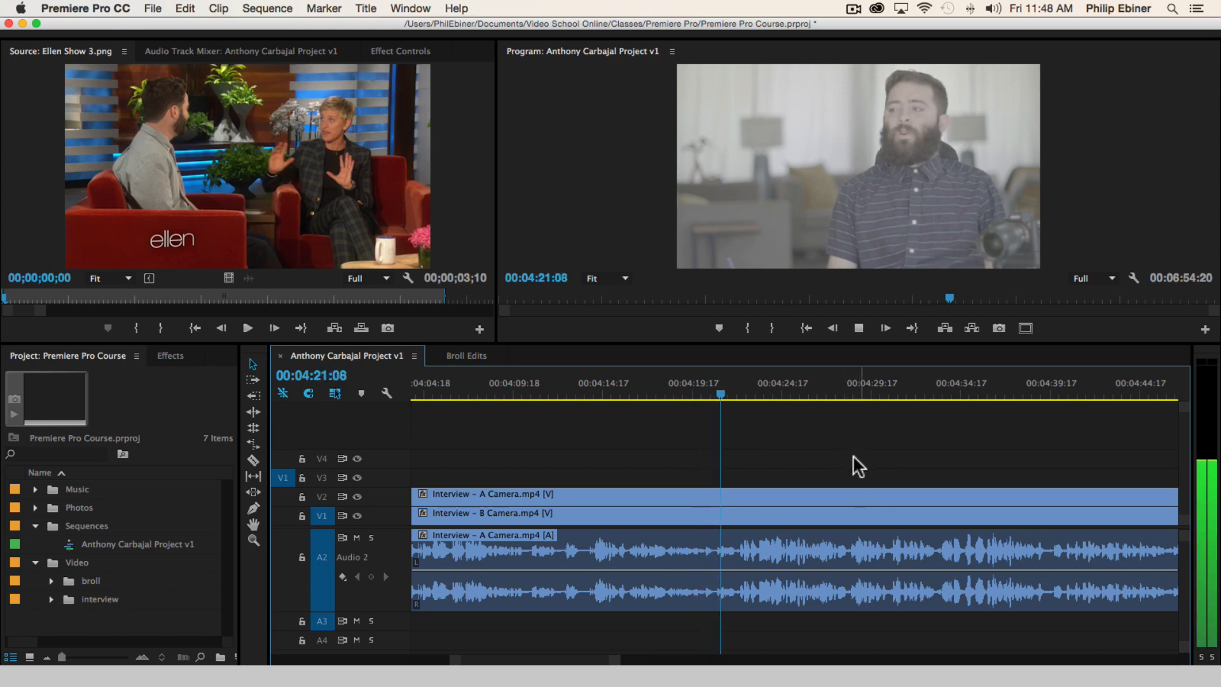
{"action": "key", "text": "space"}
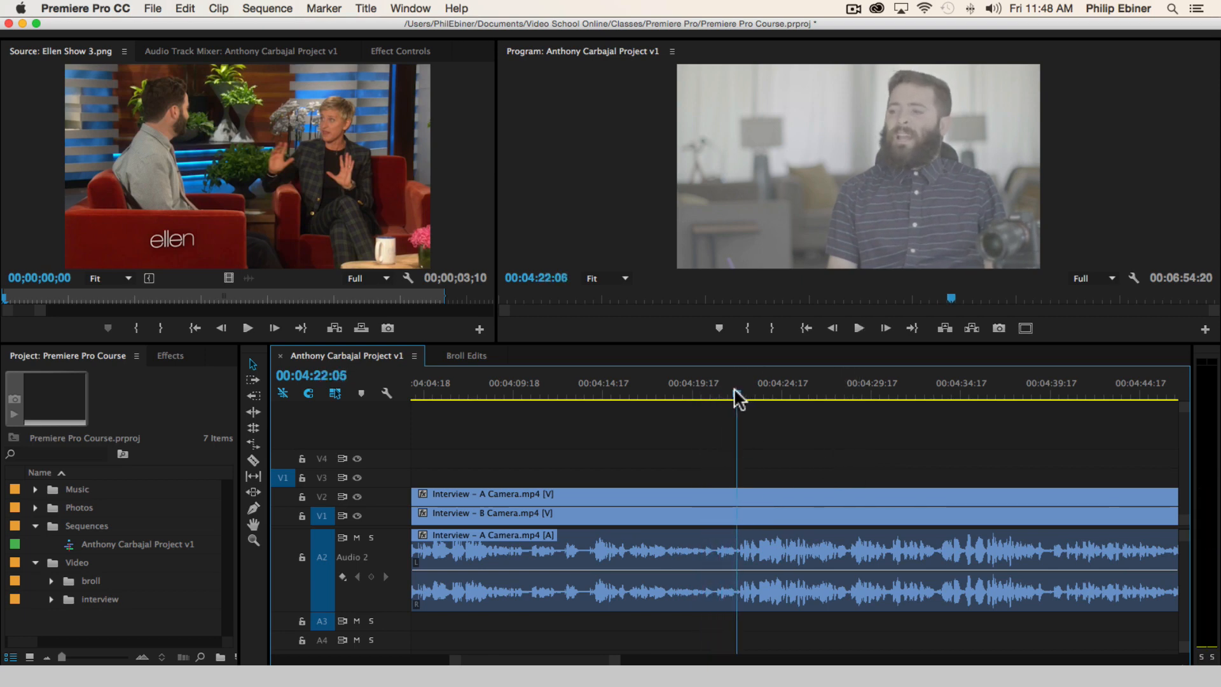
Cut all tracks at 00:04:22:06 and at about 00:04:16:00, and move the A Camera segment between the cuts up to V3
{"action": "key", "text": "c"}
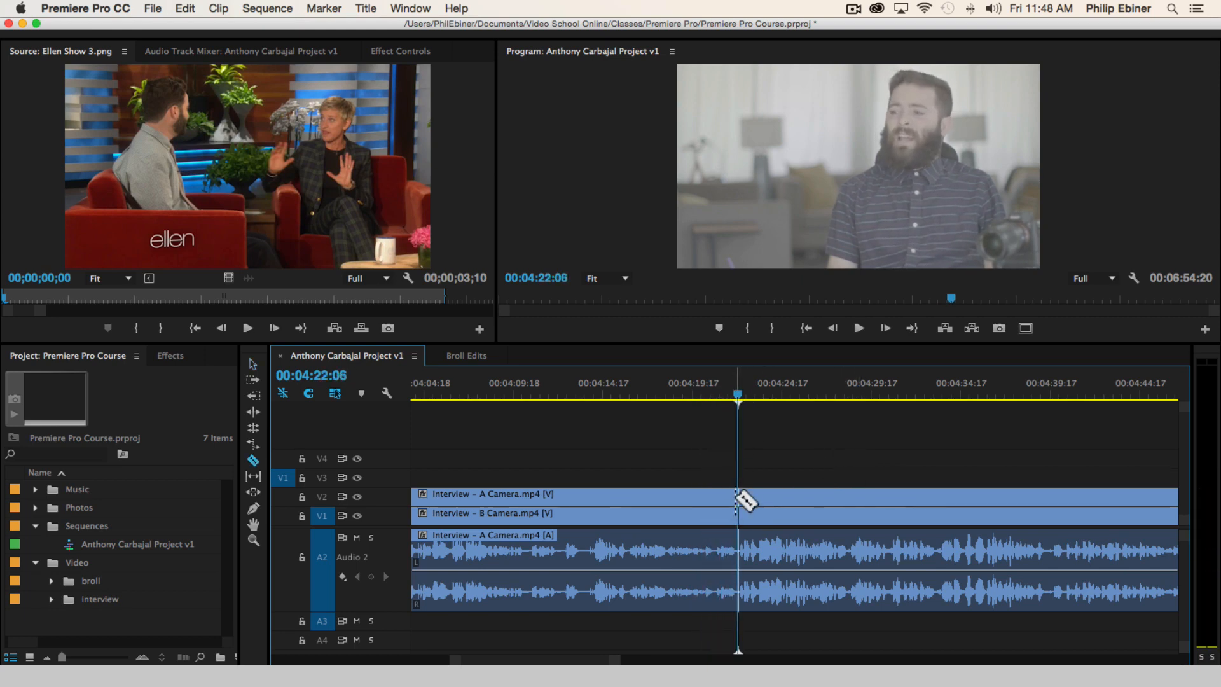
{"action": "left_click", "coordinate": [737, 496]}
{"action": "left_click", "coordinate": [585, 394]}
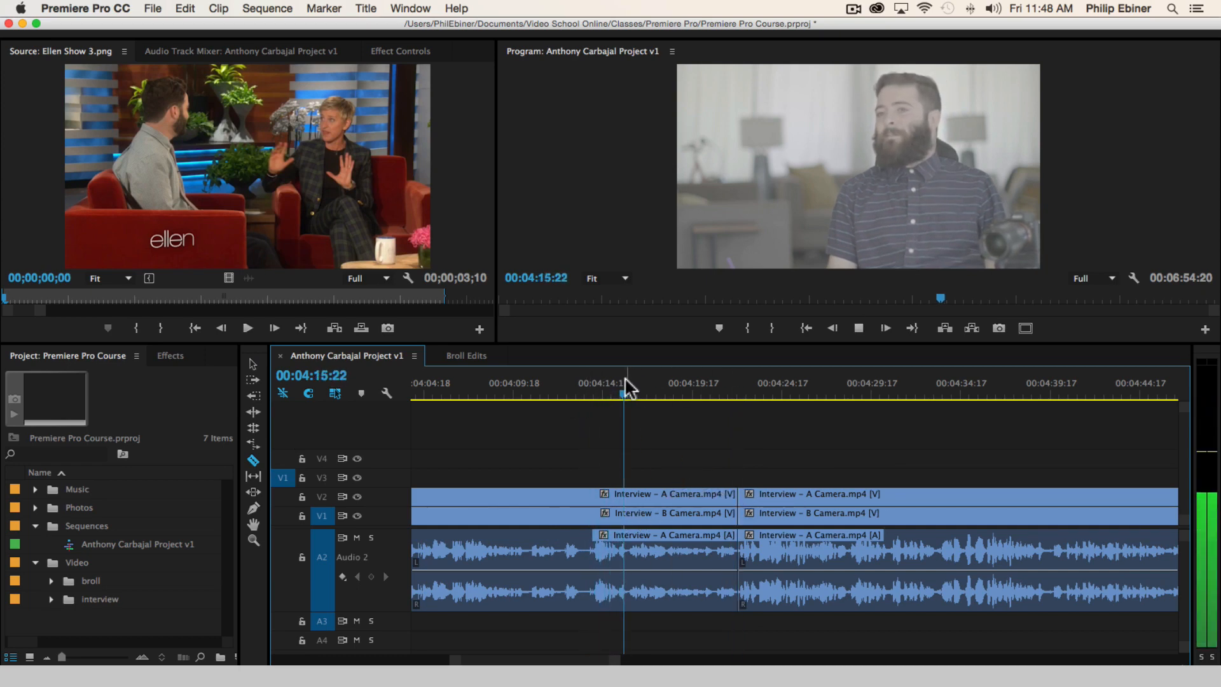
{"action": "left_click", "coordinate": [629, 506]}
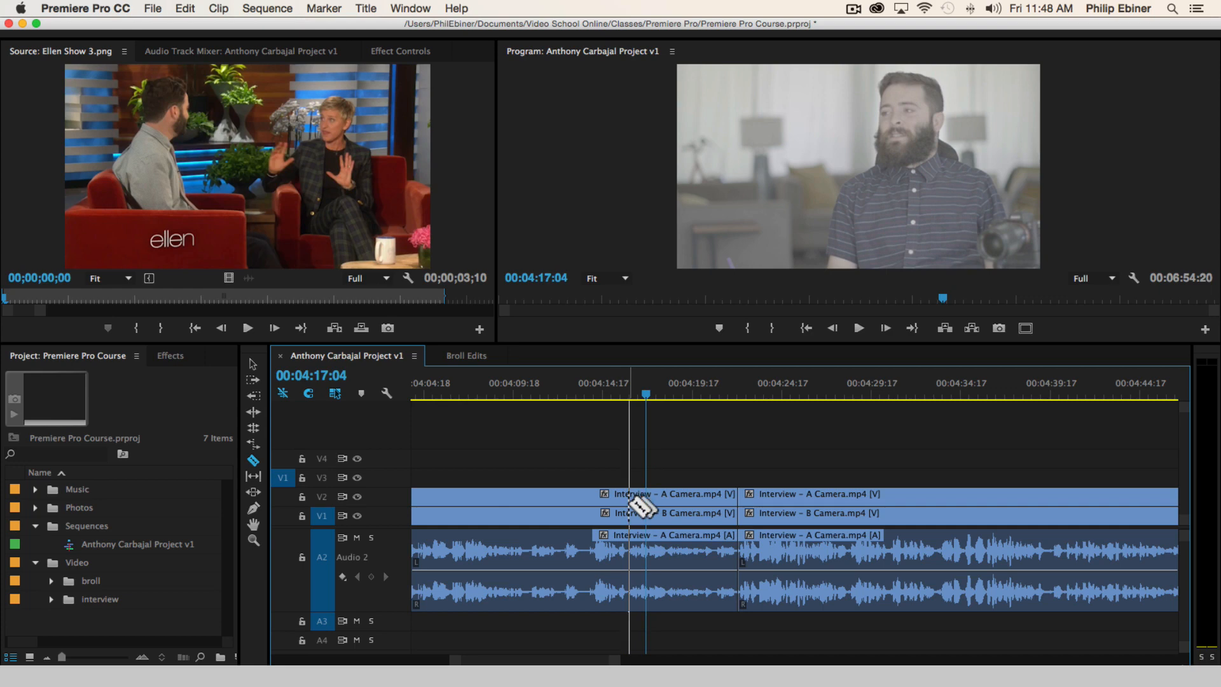
{"action": "left_click", "coordinate": [632, 503]}
{"action": "key", "text": "v"}
{"action": "left_click_drag", "start_coordinate": [662, 505], "coordinate": [666, 482]}
Listen to the interview from about 00:04:22:06 to 00:04:49:07 for another usable sound bite
{"action": "left_click", "coordinate": [736, 392]}
{"action": "key", "text": "space"}
{"action": "scroll", "coordinate": [807, 462], "scroll_direction": "right", "scroll_amount": 3}
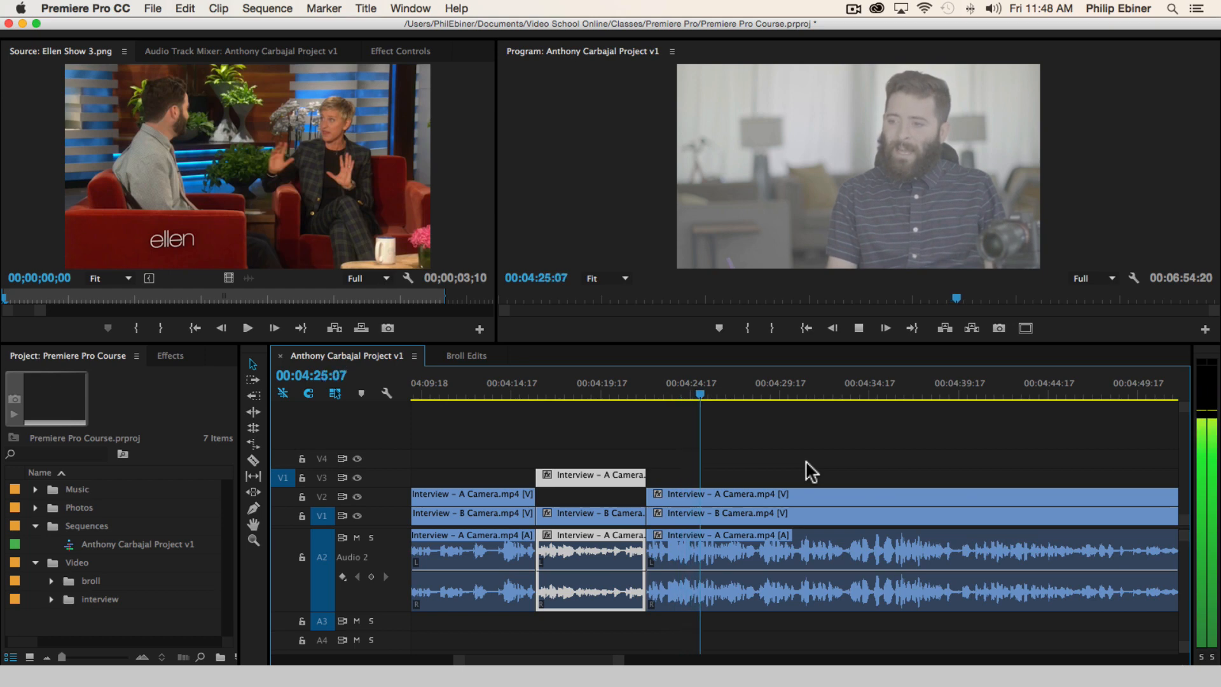
{"action": "scroll", "coordinate": [808, 463], "scroll_direction": "right", "scroll_amount": 2}
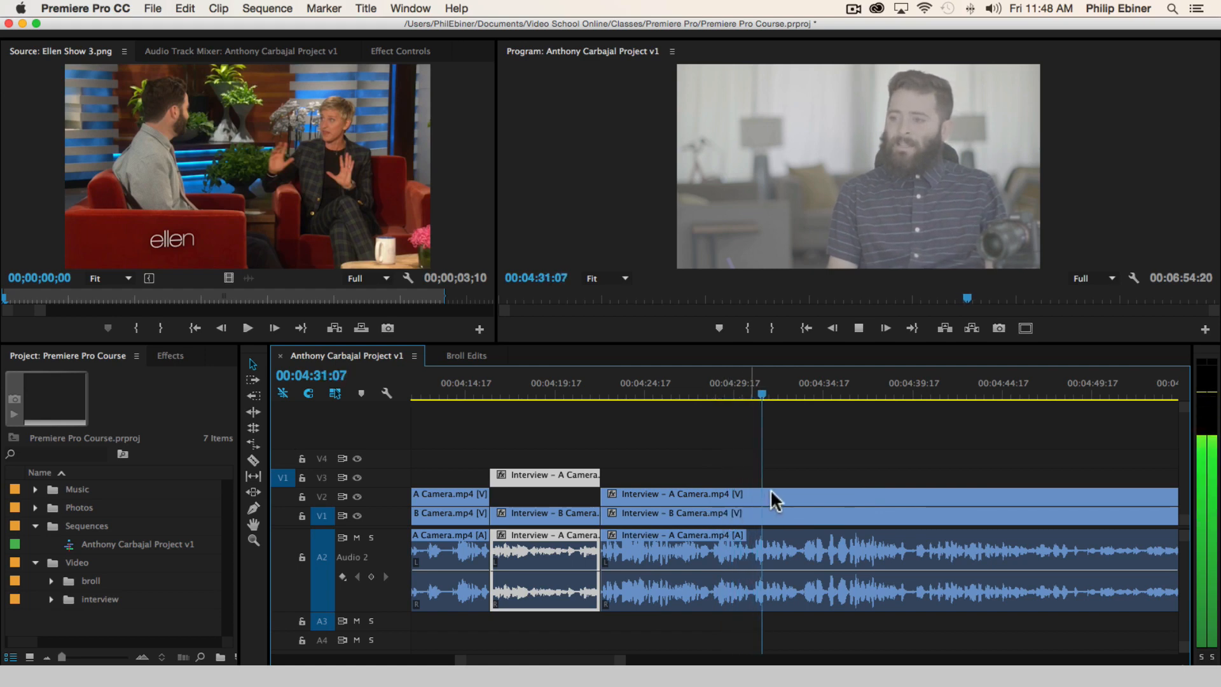
{"action": "scroll", "coordinate": [959, 469], "scroll_direction": "right", "scroll_amount": 2}
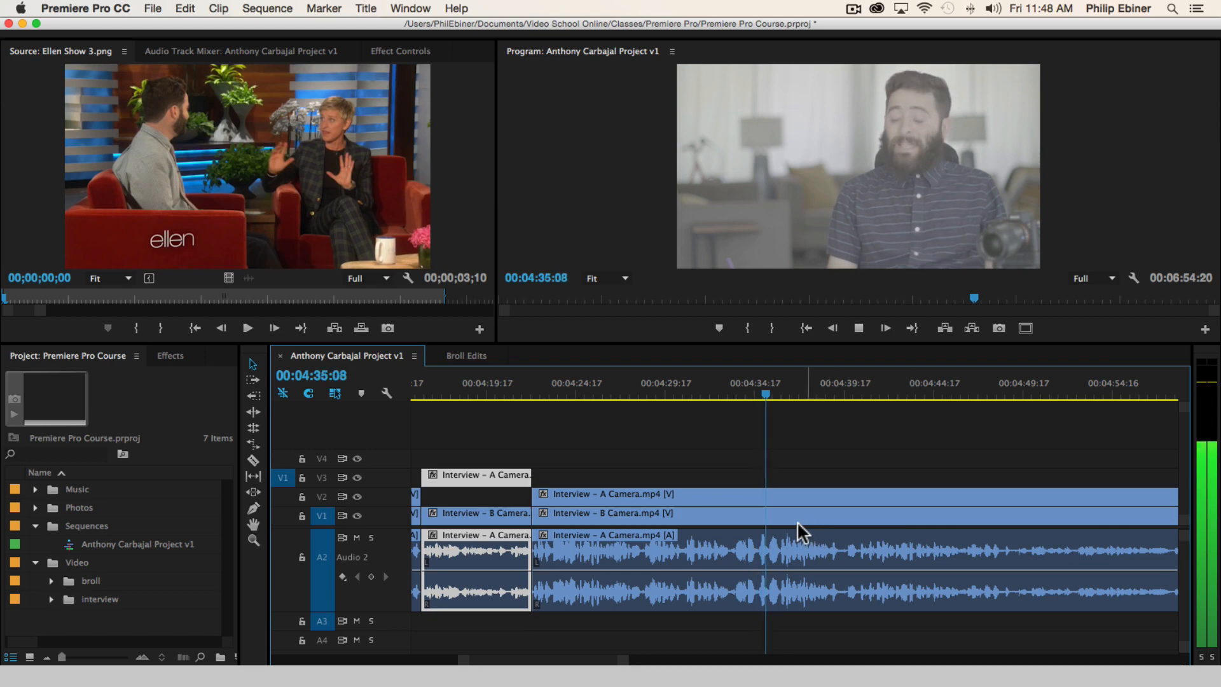
{"action": "scroll", "coordinate": [967, 479], "scroll_direction": "right", "scroll_amount": 6}
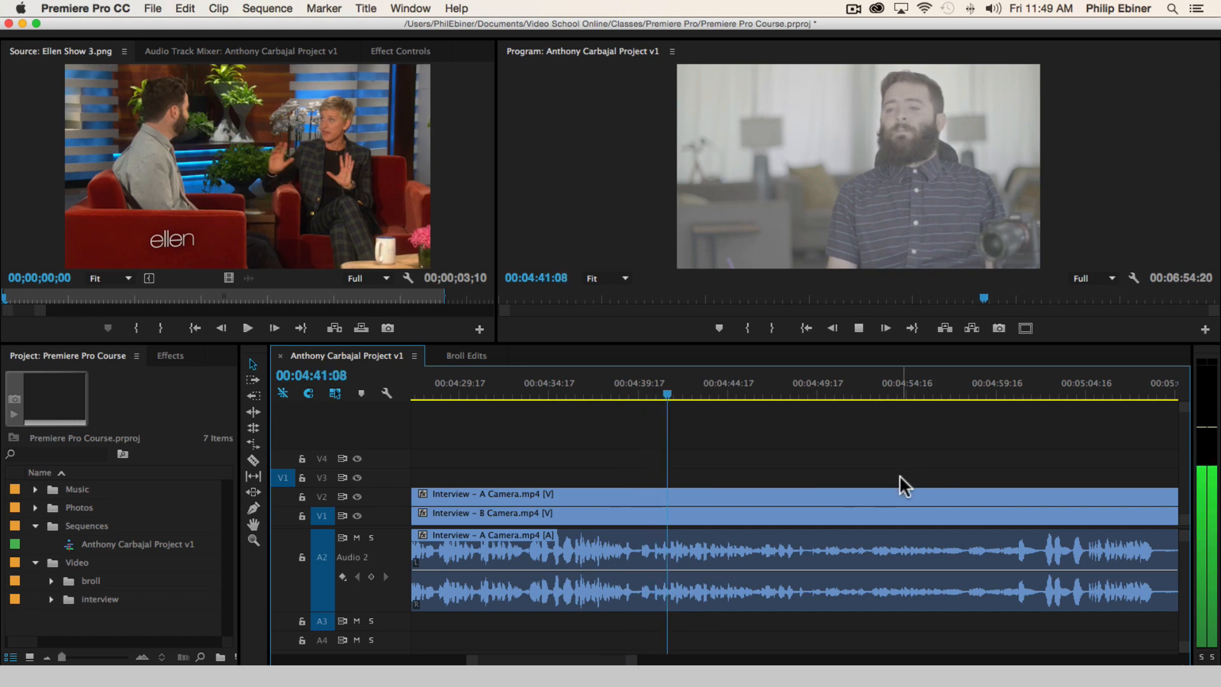
{"action": "scroll", "coordinate": [912, 475], "scroll_direction": "right", "scroll_amount": 2}
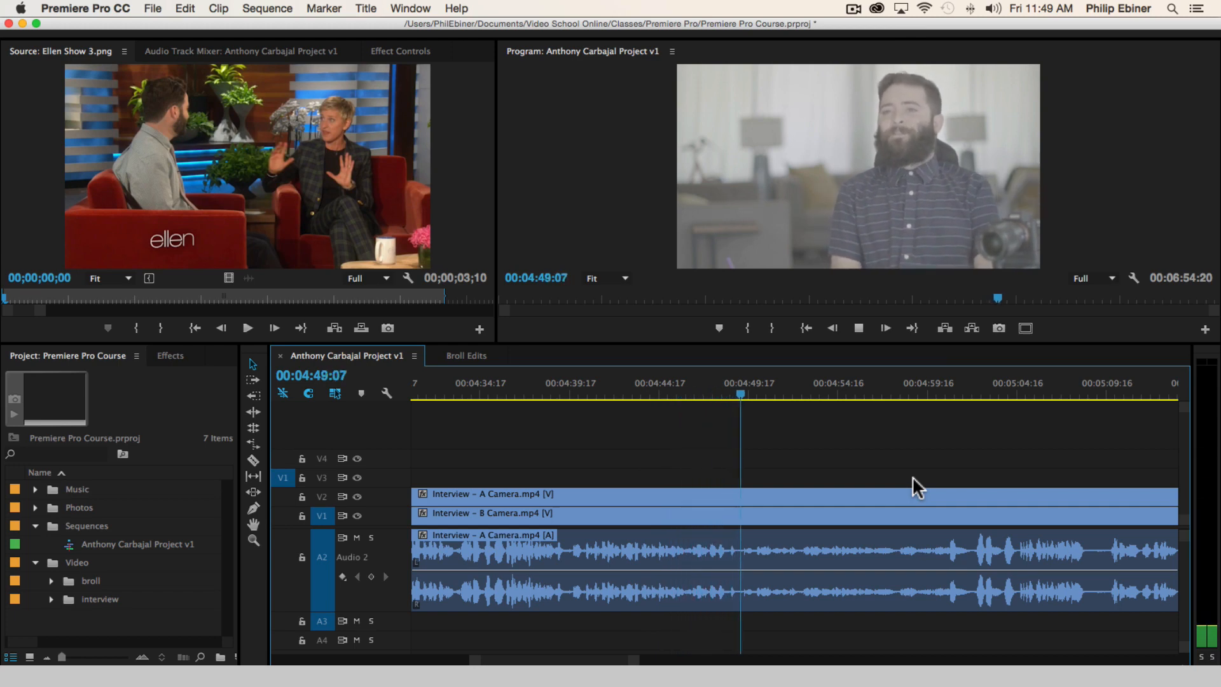
Play on to 00:05:13:19 and cut the clips on all tracks at the start of the bite, about 00:05:09:16
{"action": "key", "text": "space"}
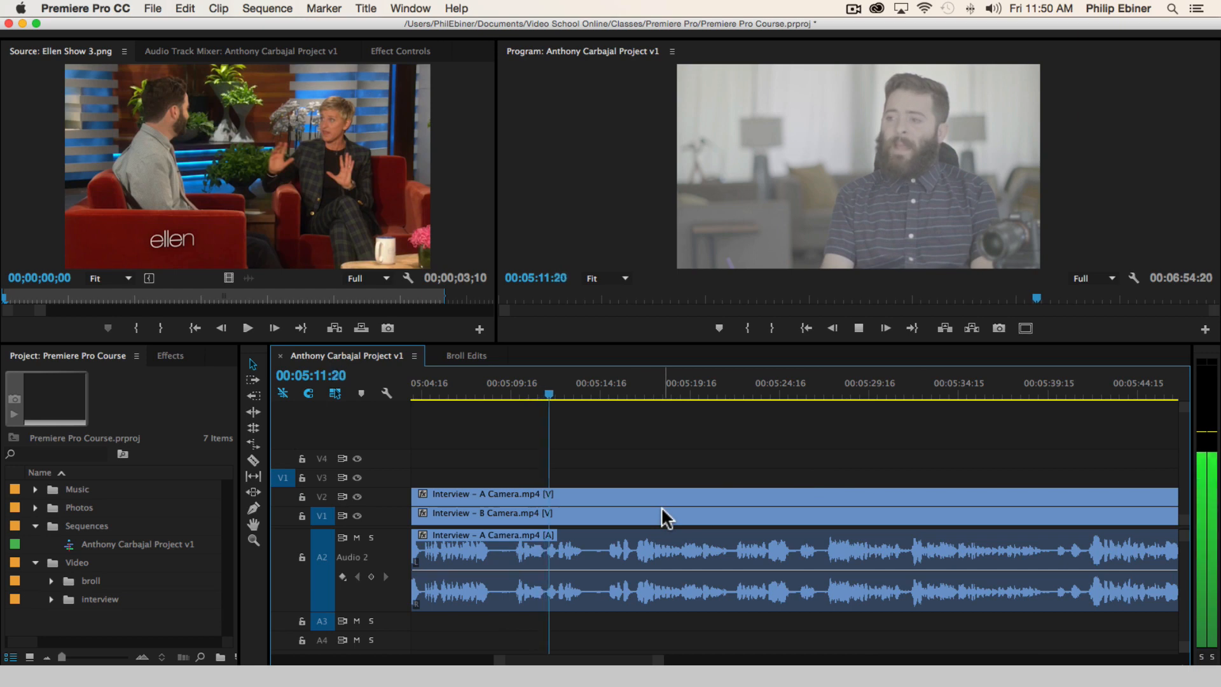
{"action": "key", "text": "space"}
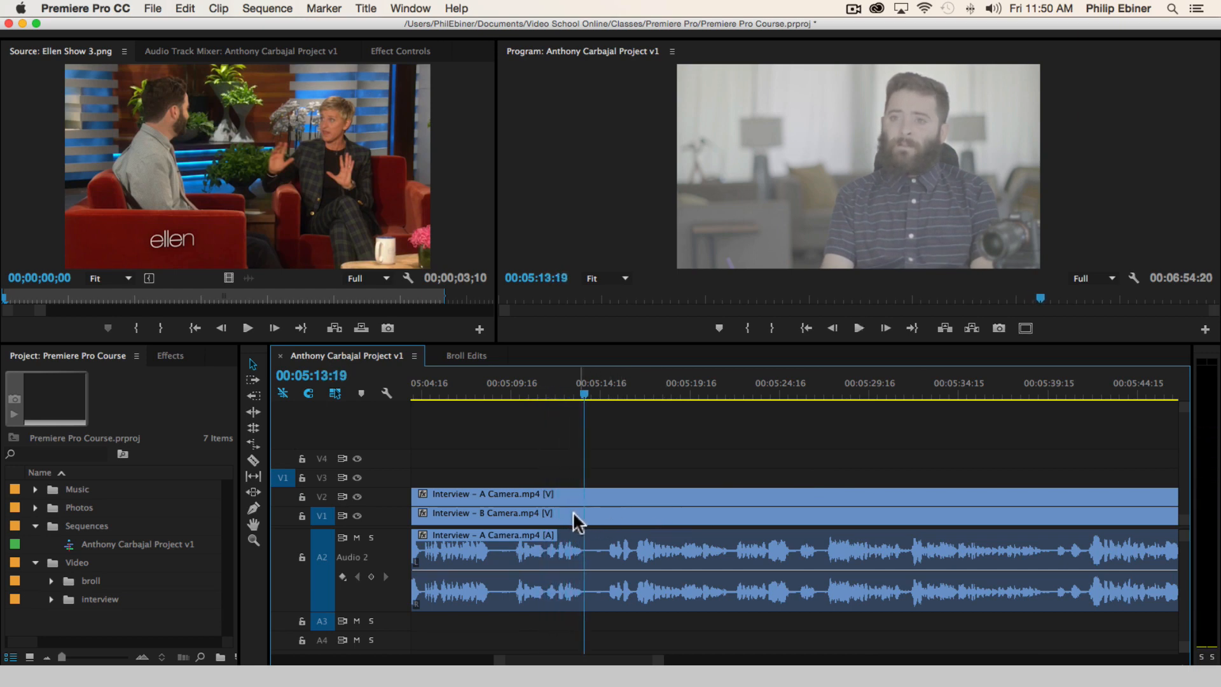
{"action": "left_click", "coordinate": [512, 509]}
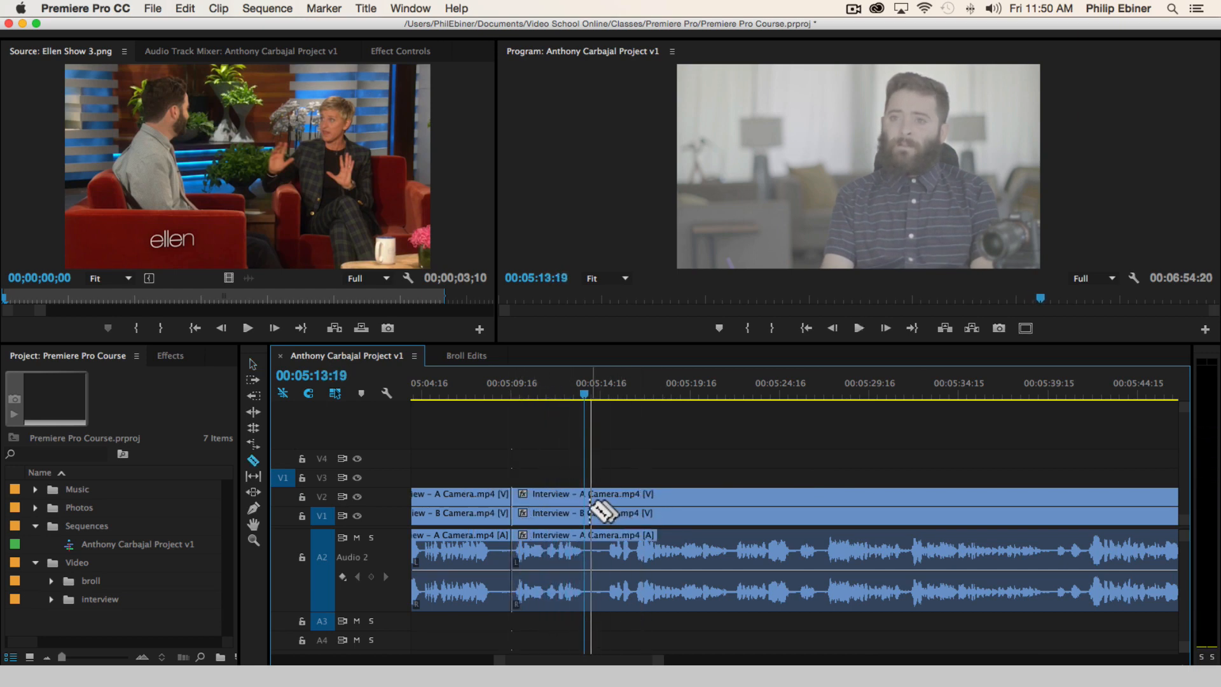
Cut all tracks at 00:05:13:19 and raise the A Camera segment that starts at 00:05:09:16 to V3
{"action": "left_click", "coordinate": [585, 508]}
{"action": "key", "text": "v"}
{"action": "key", "text": "space"}
{"action": "key", "text": "space"}
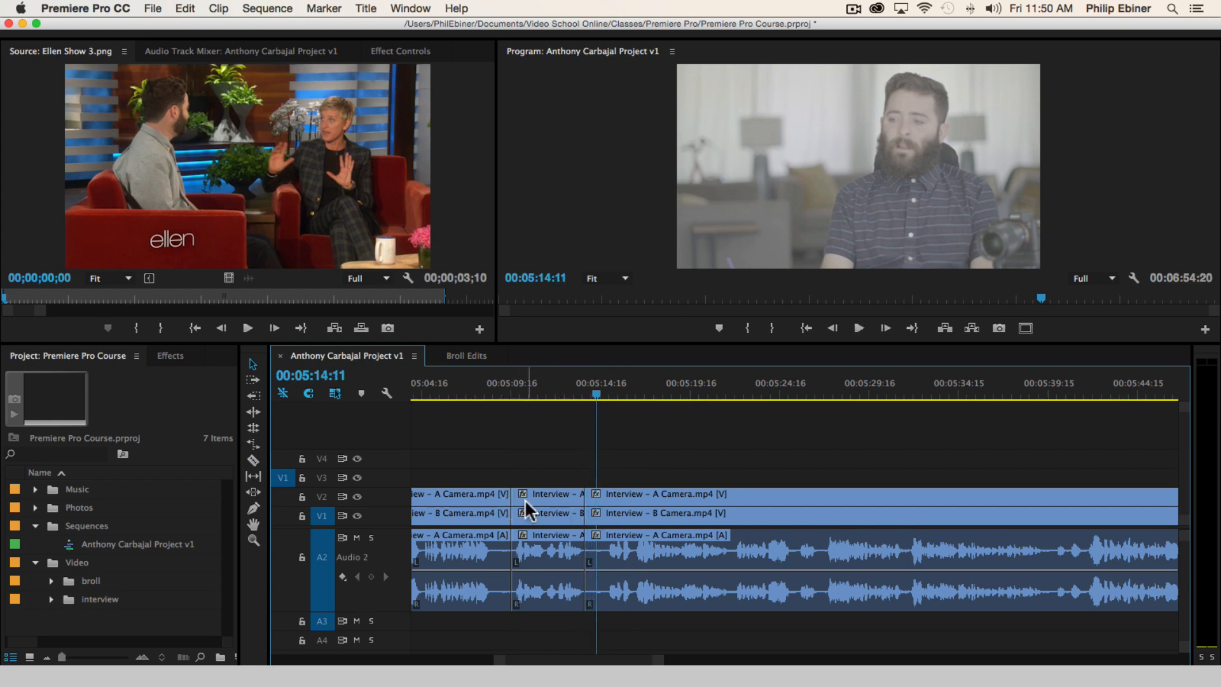
{"action": "left_click_drag", "start_coordinate": [525, 499], "coordinate": [527, 483]}
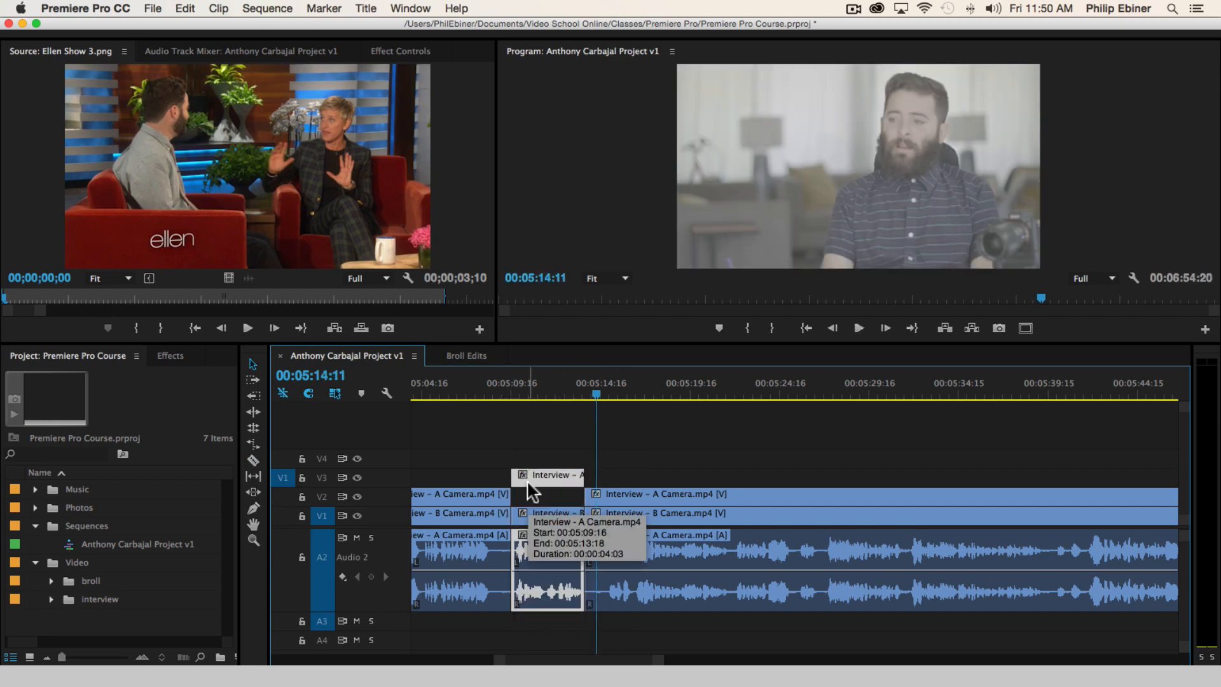
{"action": "left_click", "coordinate": [694, 467]}
Listen to the interview from 00:05:14:11 to about 00:05:59:21 for another usable sound bite
{"action": "key", "text": "space"}
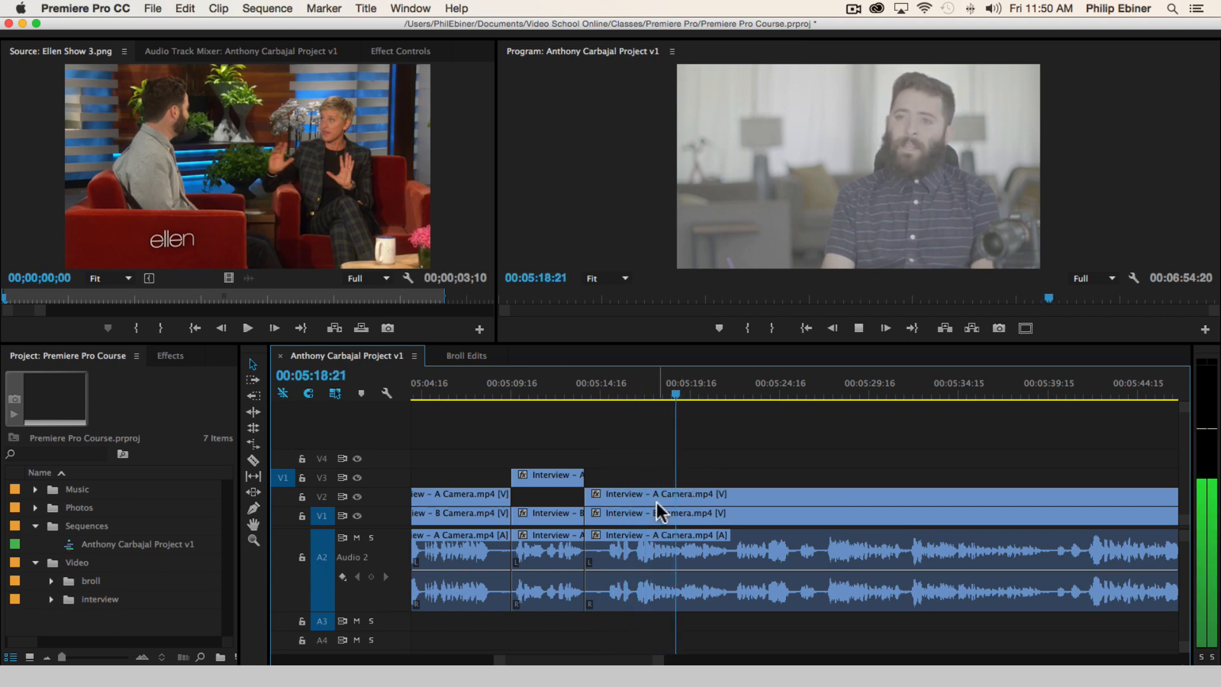
{"action": "scroll", "coordinate": [743, 479], "scroll_direction": "down", "scroll_amount": 3}
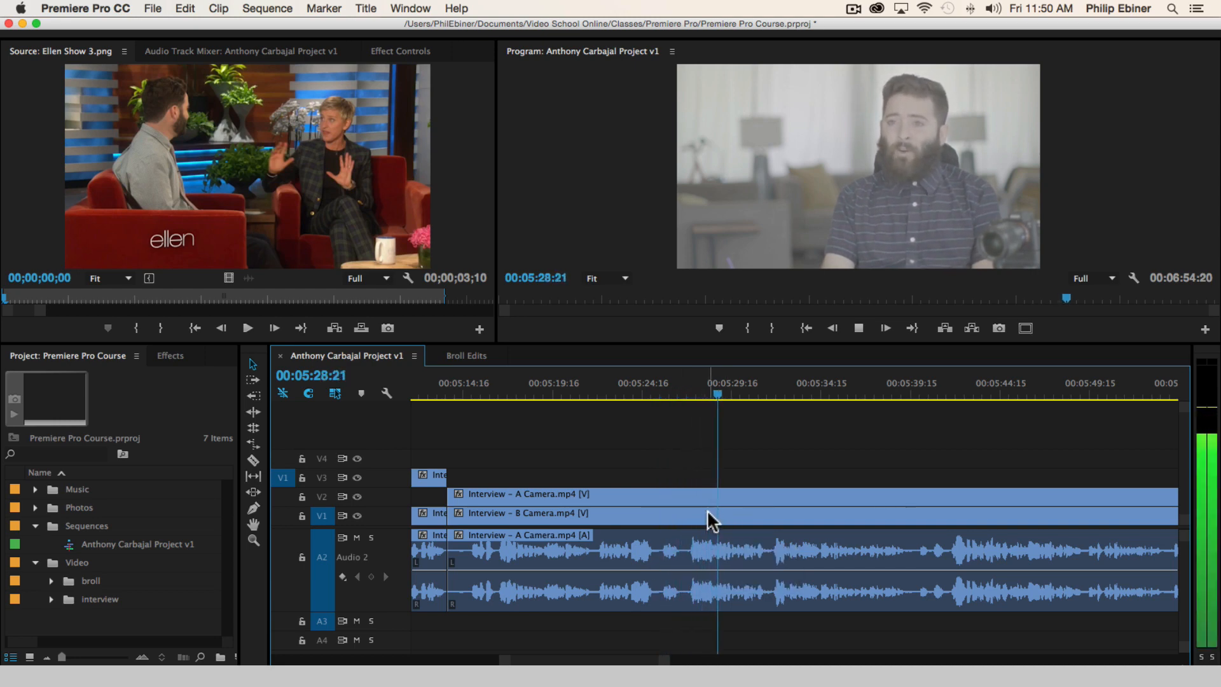
{"action": "scroll", "coordinate": [854, 493], "scroll_direction": "right", "scroll_amount": 2}
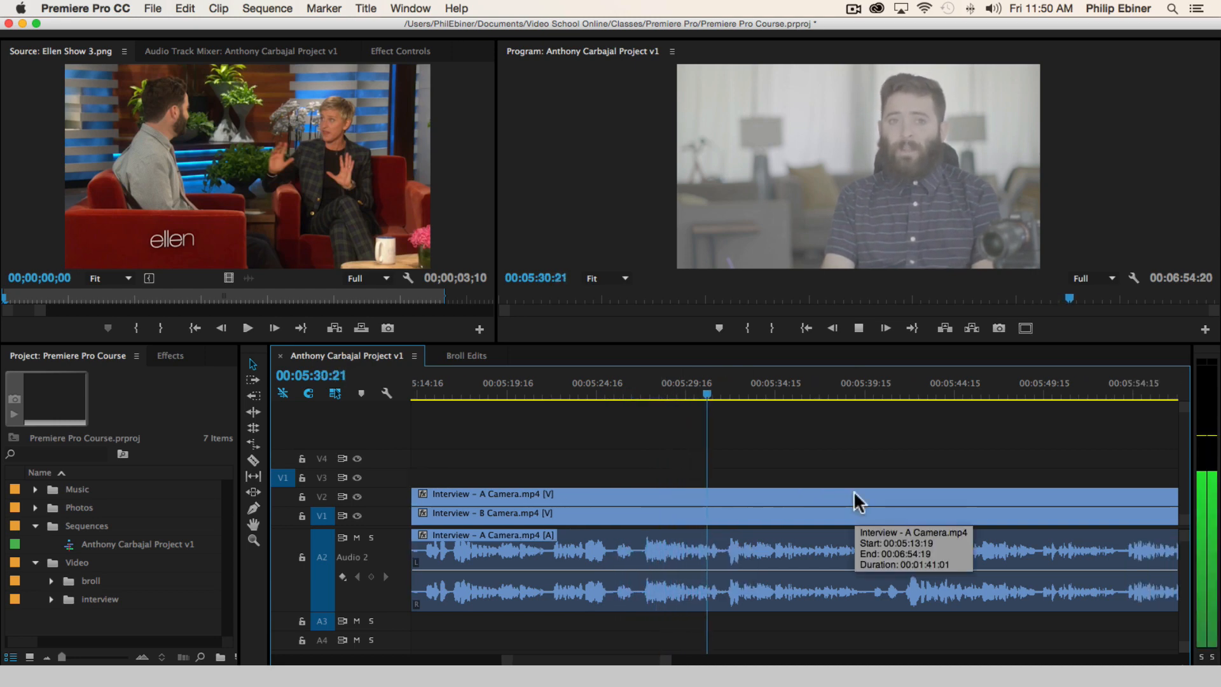
{"action": "scroll", "coordinate": [854, 493], "scroll_direction": "right", "scroll_amount": 2}
{"action": "scroll", "coordinate": [854, 490], "scroll_direction": "right", "scroll_amount": 2}
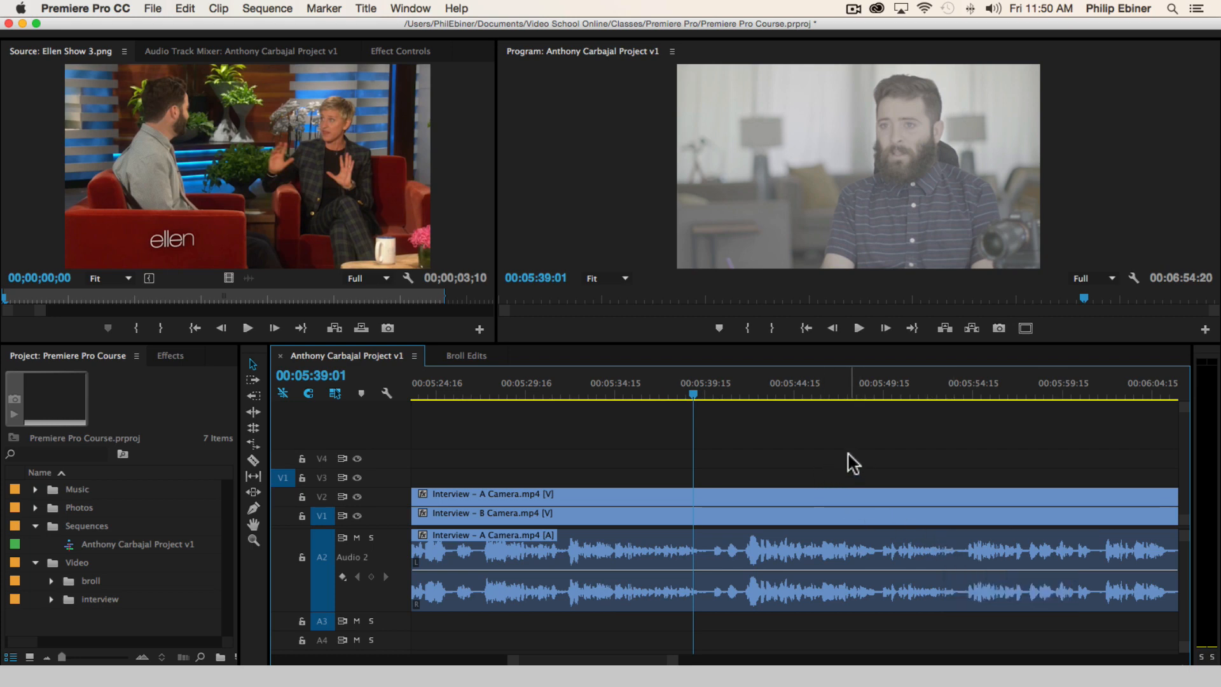
{"action": "key", "text": "space"}
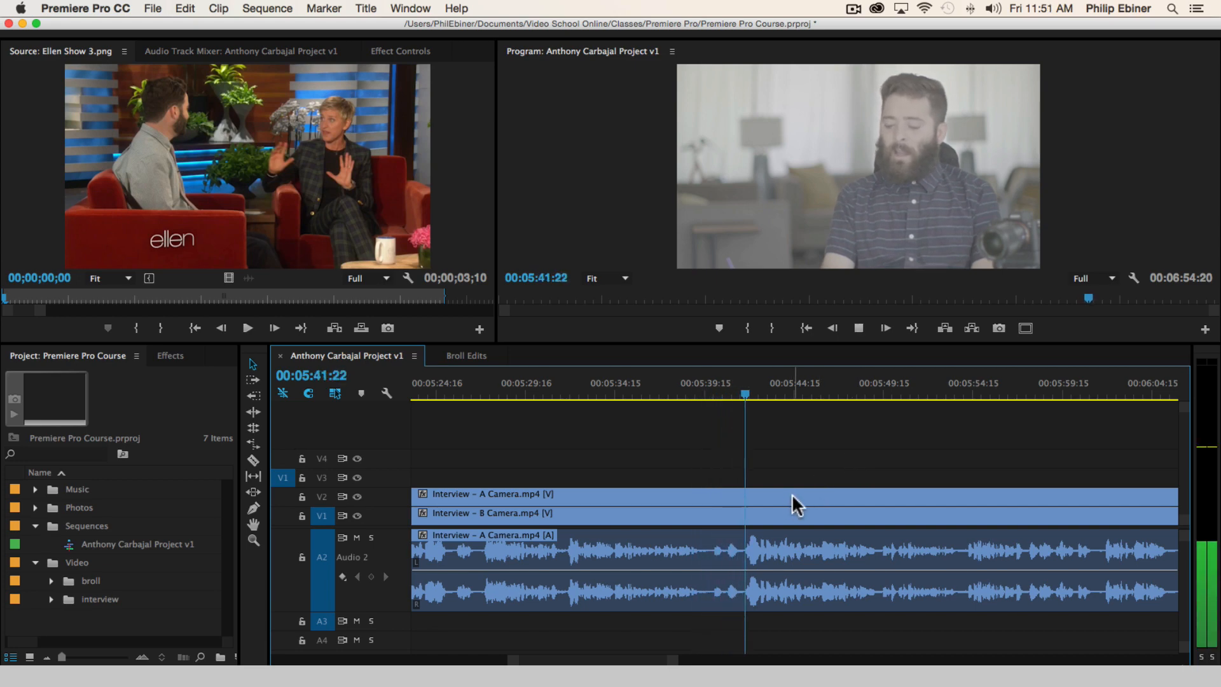
{"action": "scroll", "coordinate": [793, 496], "scroll_direction": "right", "scroll_amount": 2}
{"action": "scroll", "coordinate": [795, 495], "scroll_direction": "right", "scroll_amount": 6}
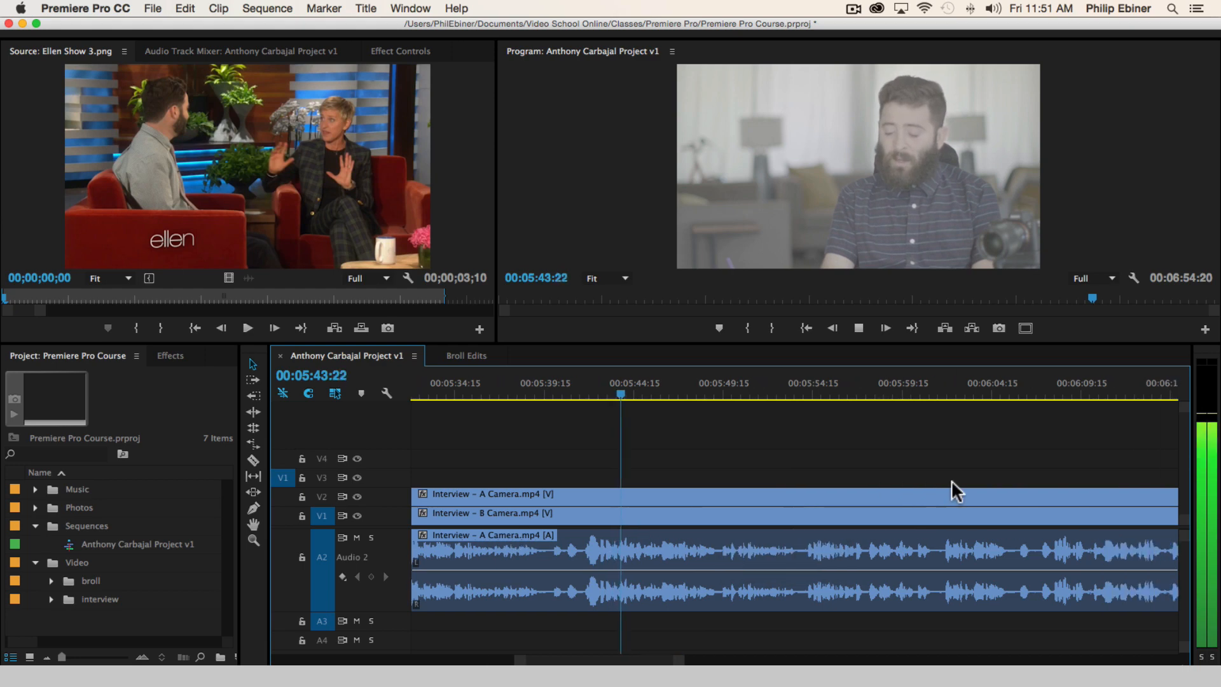
{"action": "mouse_move", "coordinate": [684, 661]}
{"action": "left_mouse_down"}
{"action": "mouse_move", "coordinate": [695, 661]}
{"action": "mouse_move", "coordinate": [674, 661]}
{"action": "left_mouse_up"}
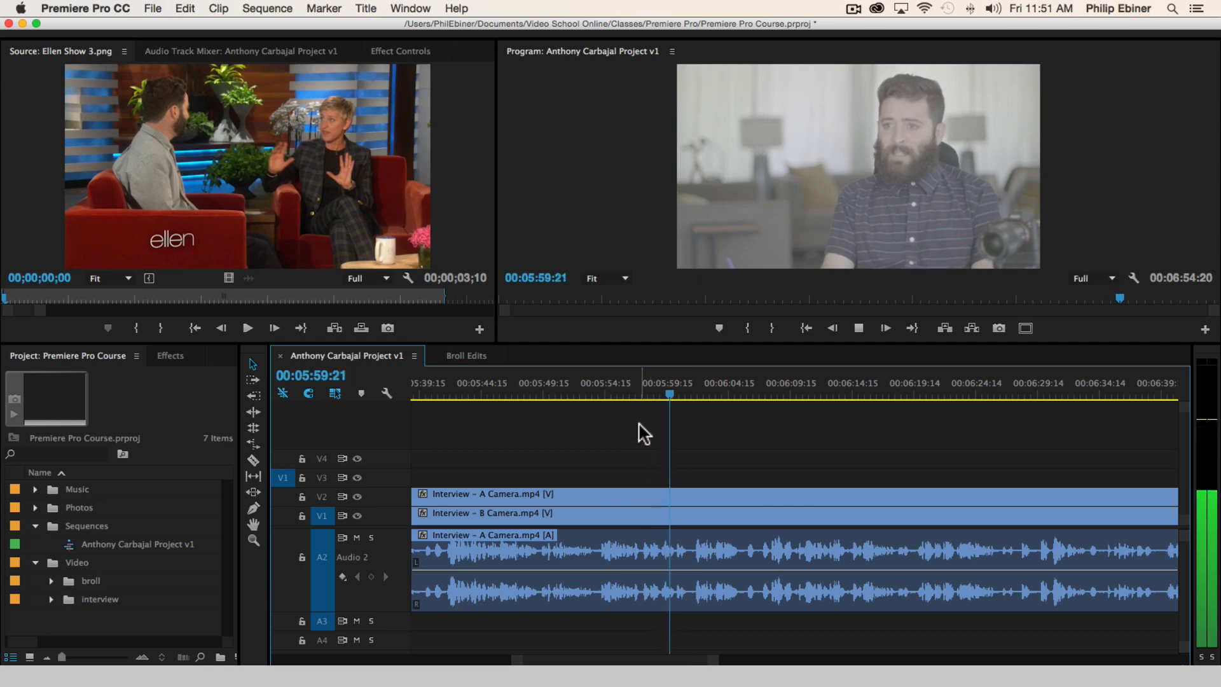
Cut all tracks at about 00:05:54:07 and play the bite on to about 00:06:19:01, skipping ahead to about 00:06:02
{"action": "left_click", "coordinate": [599, 392]}
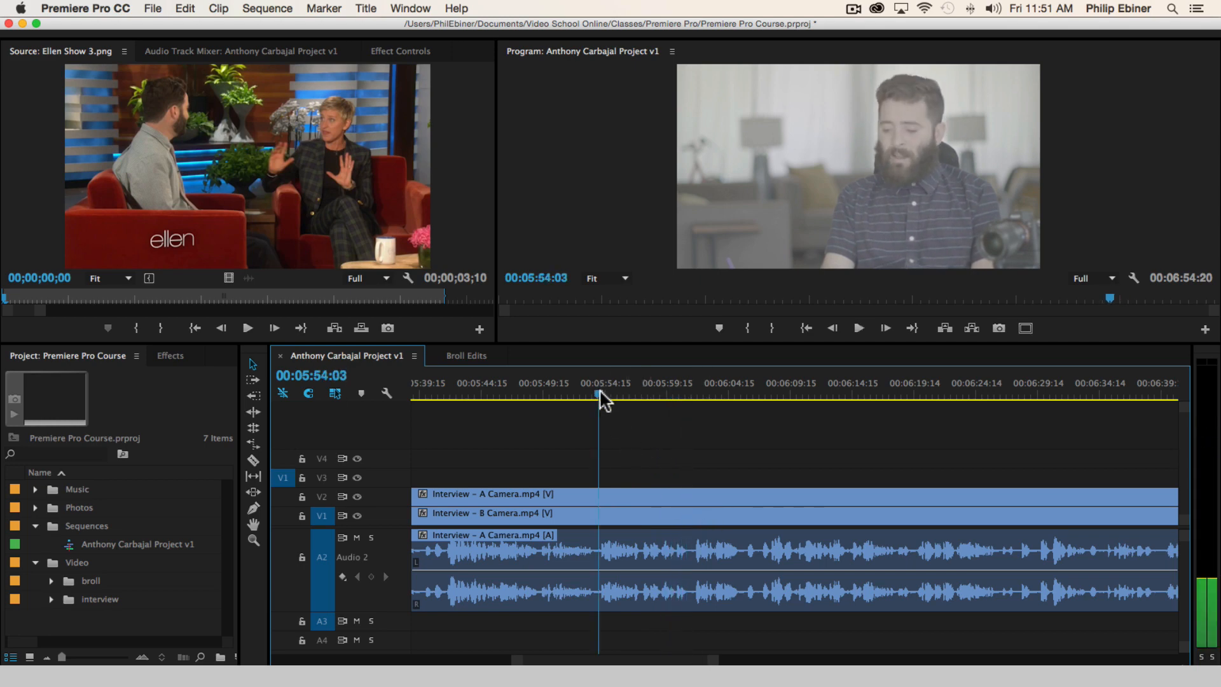
{"action": "key", "text": "c"}
{"action": "left_click", "coordinate": [601, 499], "text": "shift"}
{"action": "key", "text": "space"}
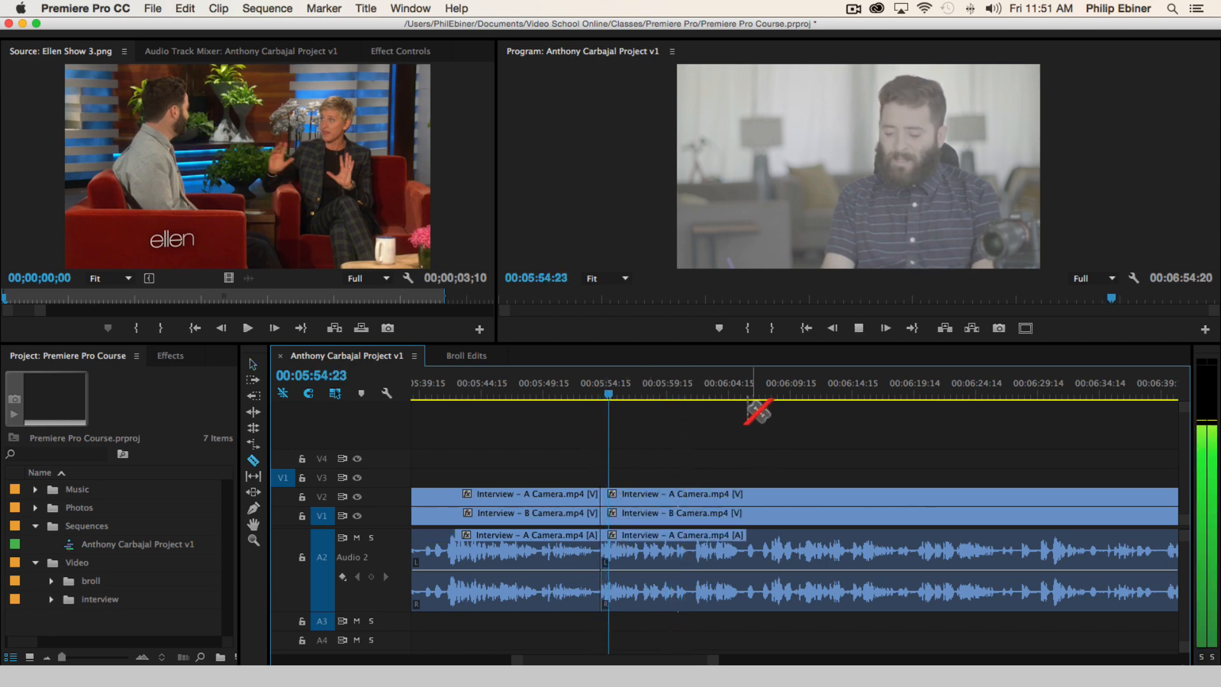
{"action": "left_click", "coordinate": [697, 391]}
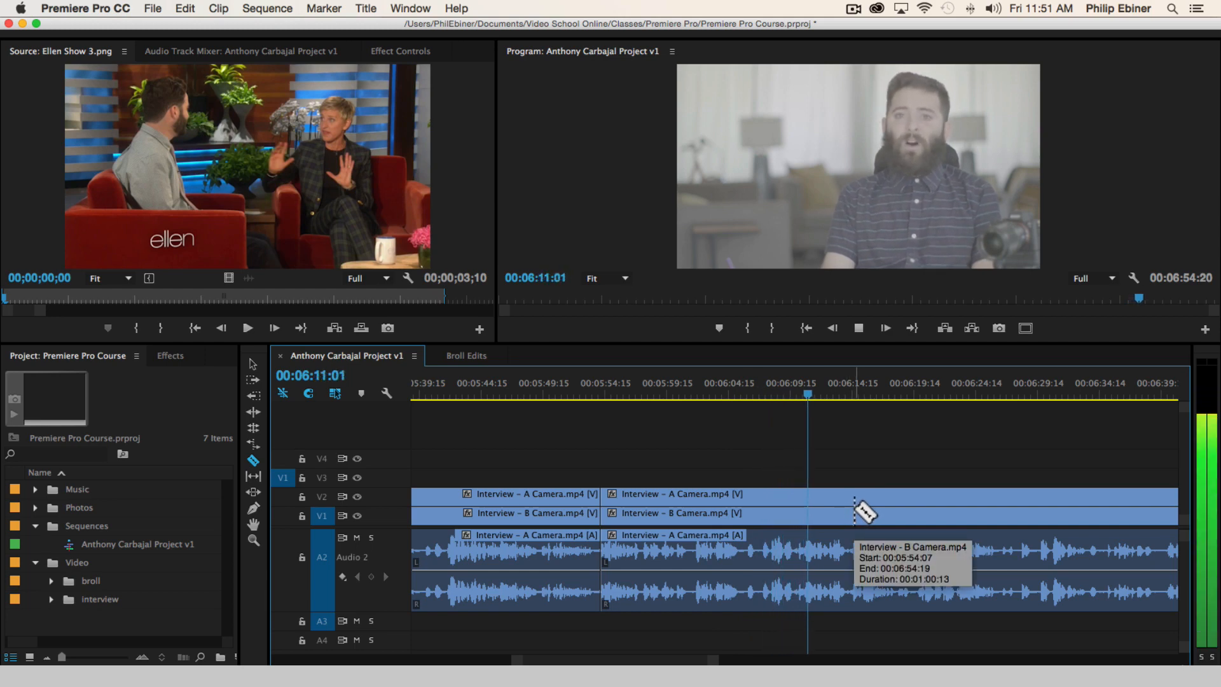
{"action": "left_click", "coordinate": [876, 515]}
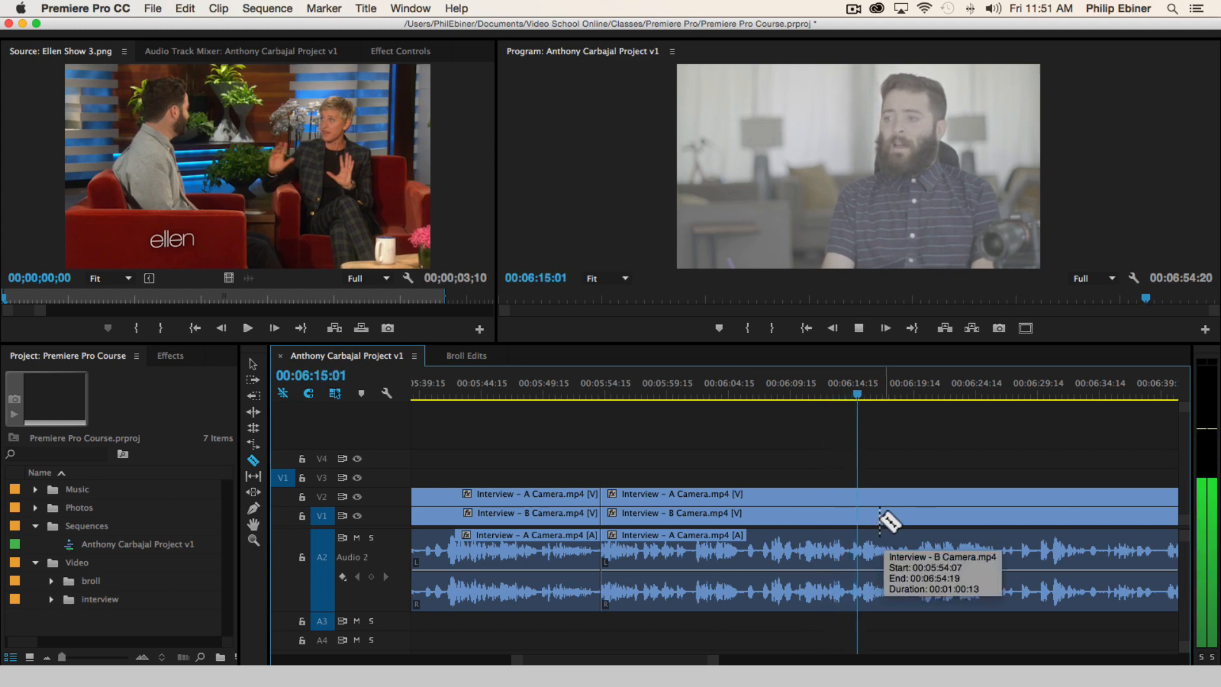
{"action": "scroll", "coordinate": [859, 523], "scroll_direction": "down", "scroll_amount": 1}
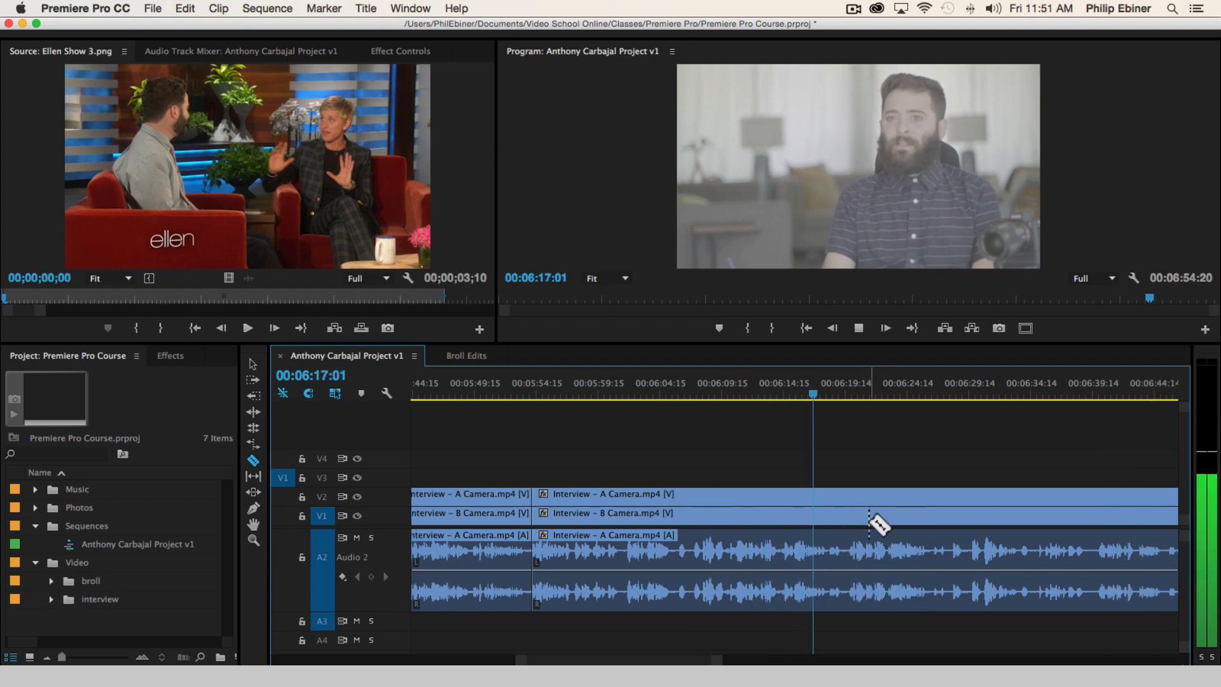
Cut all tracks at 00:06:18:01 and move the A Camera segment between the last two cuts up to V3
{"action": "key", "text": "space"}
{"action": "left_click", "coordinate": [826, 516]}
{"action": "key", "text": "v"}
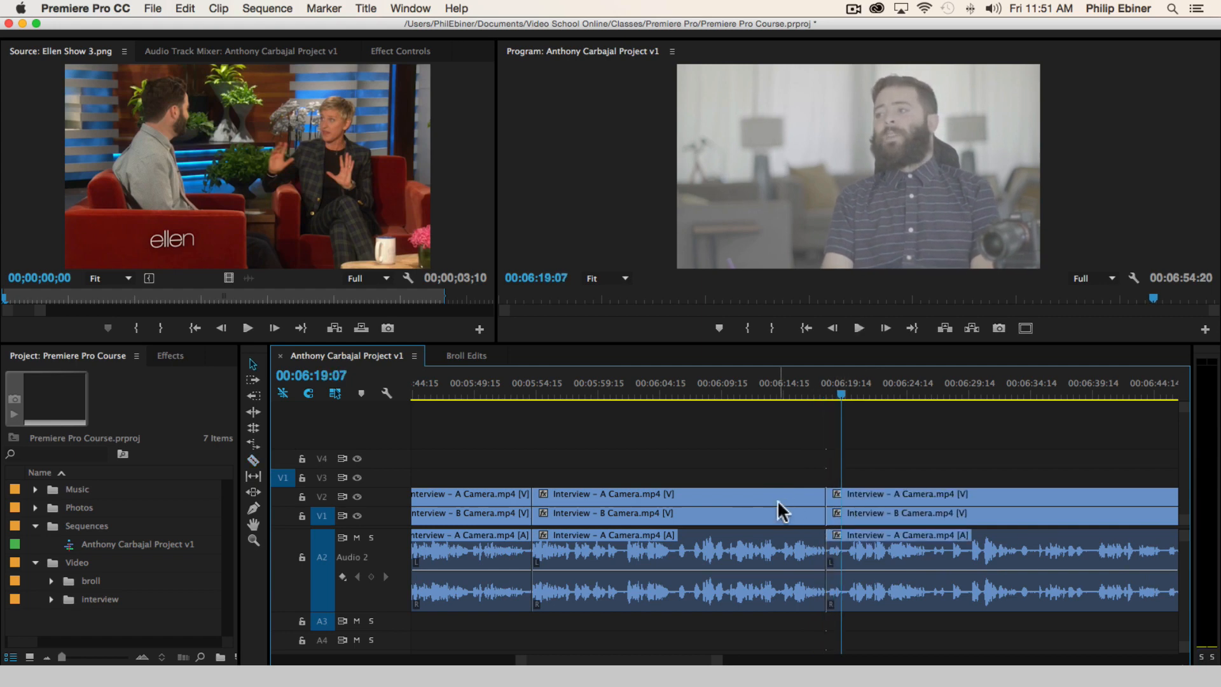
{"action": "left_click_drag", "start_coordinate": [778, 500], "coordinate": [779, 491]}
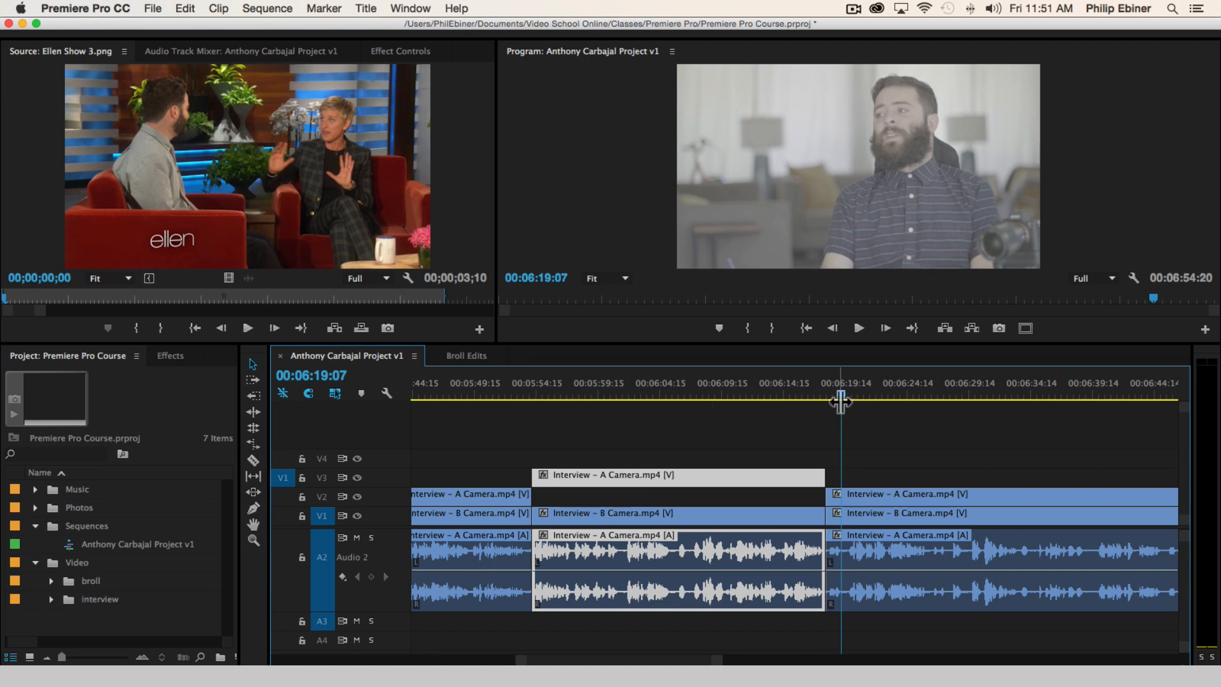
Listen on to 00:06:37:12, replaying from 00:06:28:11, and cut all tracks at the next bite's start, about 00:06:34:19
{"action": "scroll", "coordinate": [1006, 464], "scroll_direction": "down", "scroll_amount": 3}
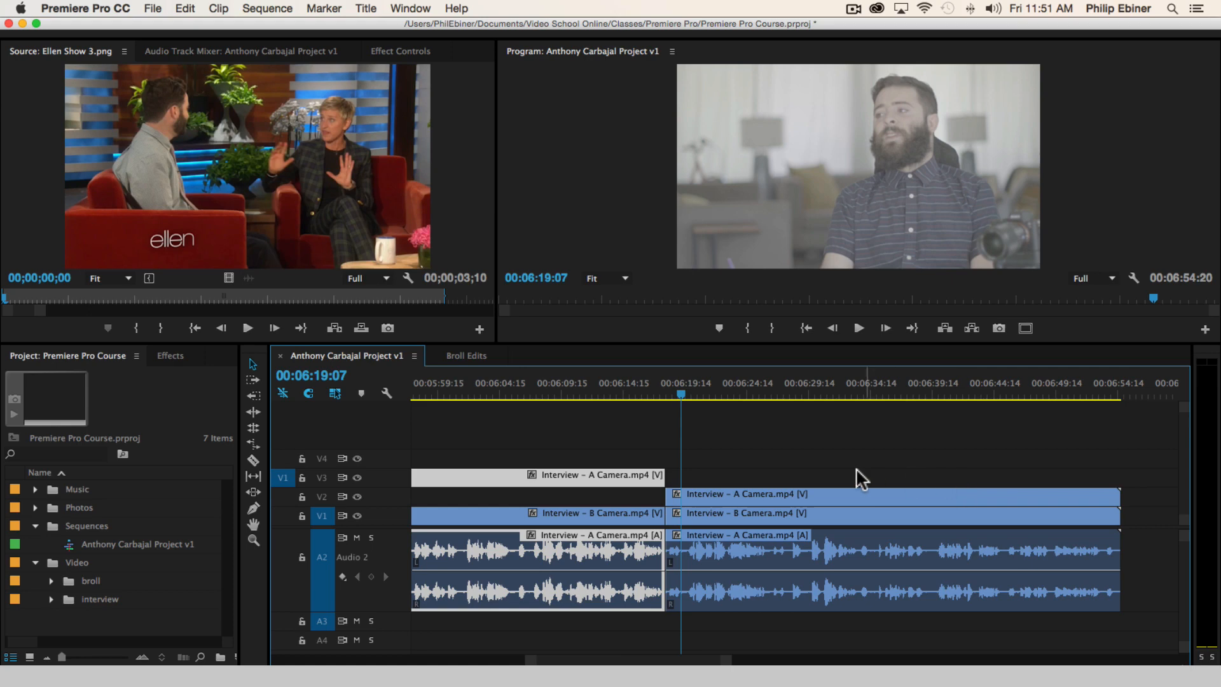
{"action": "key", "text": "space"}
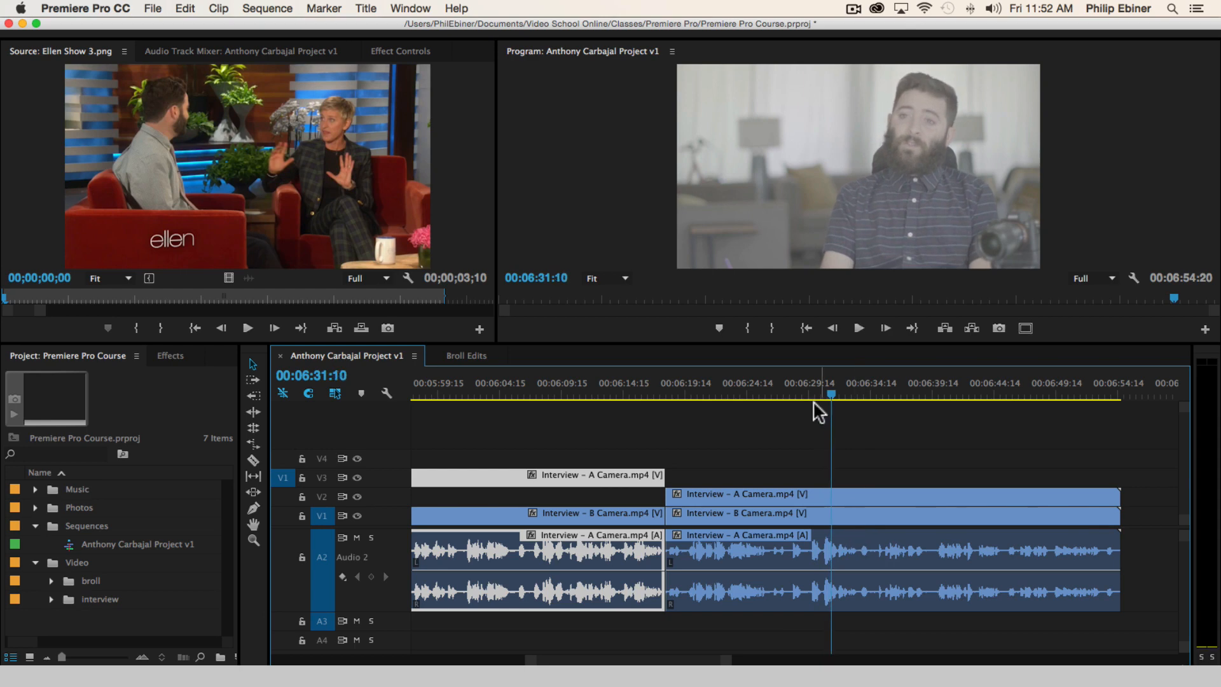
{"action": "left_click_drag", "start_coordinate": [812, 392], "coordinate": [796, 391]}
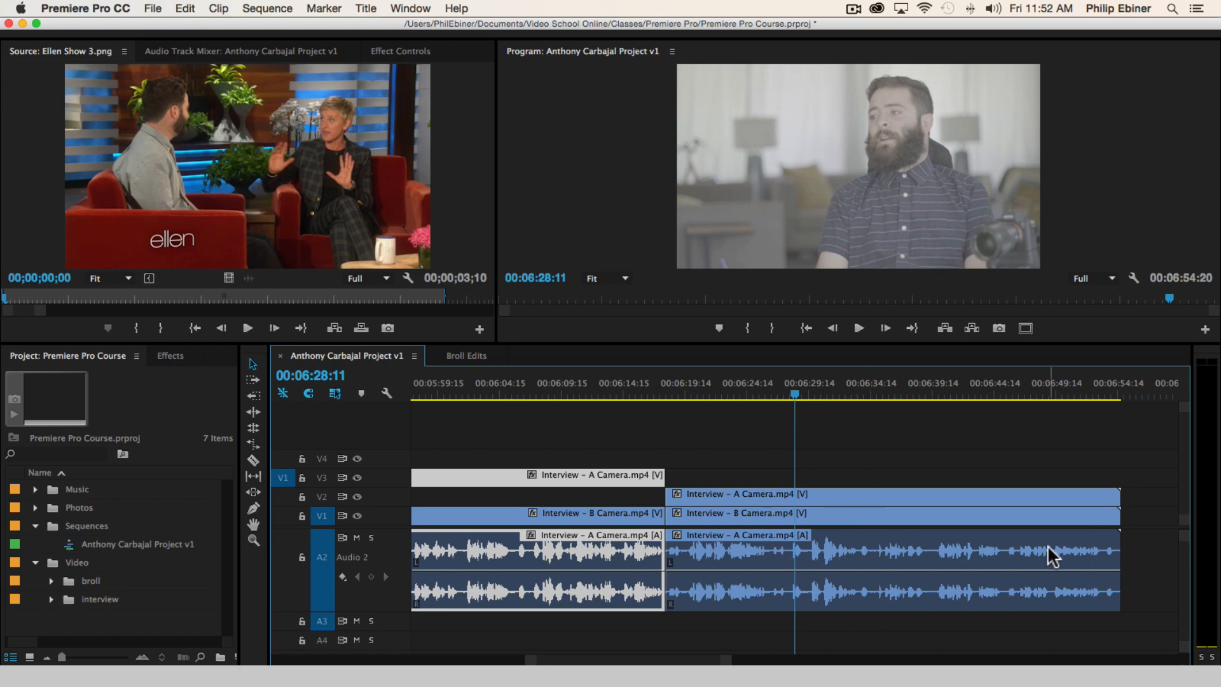
{"action": "key", "text": "space"}
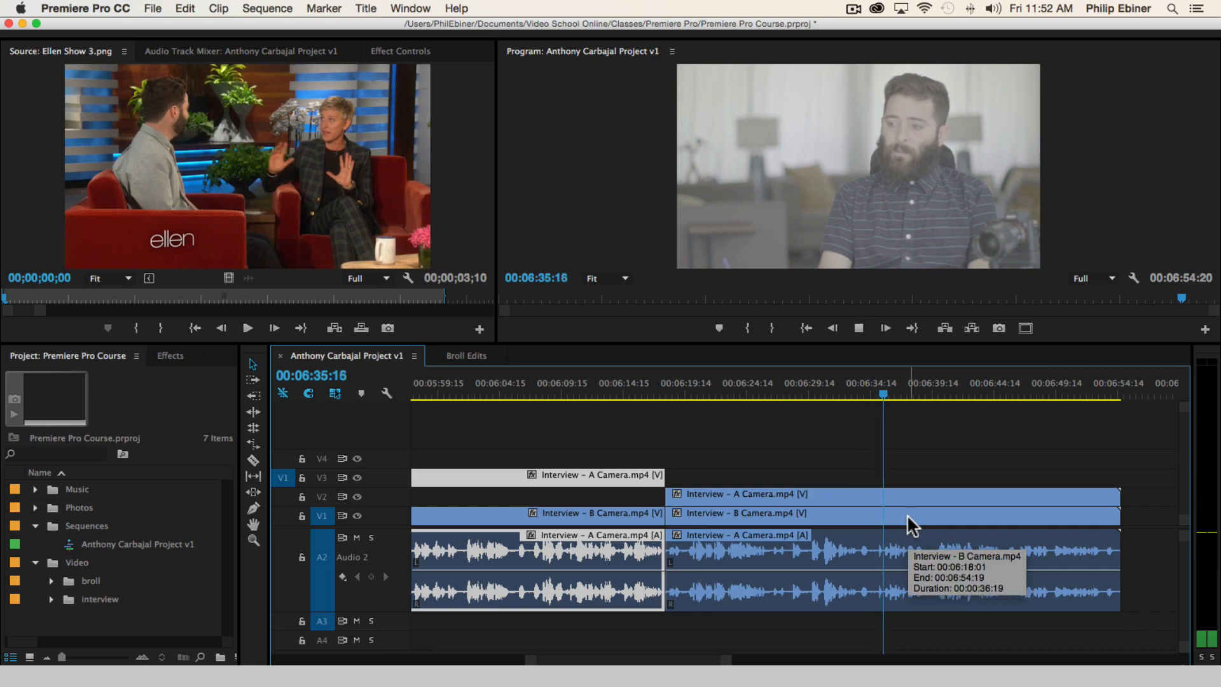
{"action": "key", "text": "space"}
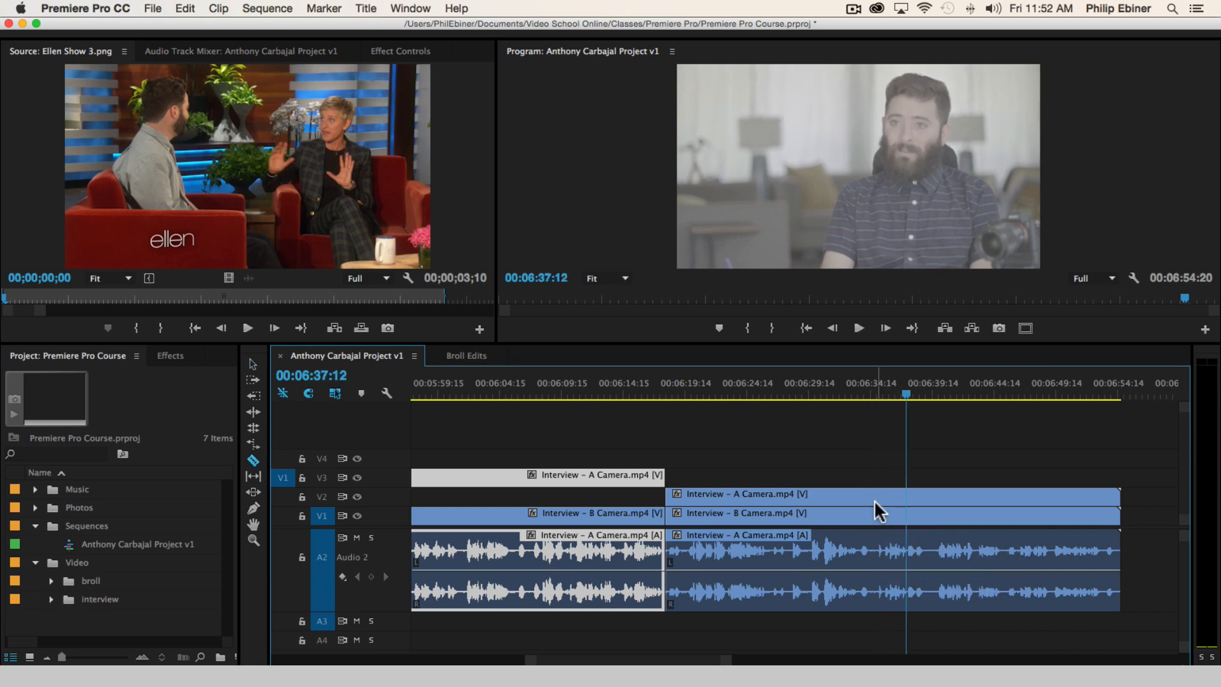
{"action": "left_click", "coordinate": [874, 503], "text": "shift"}
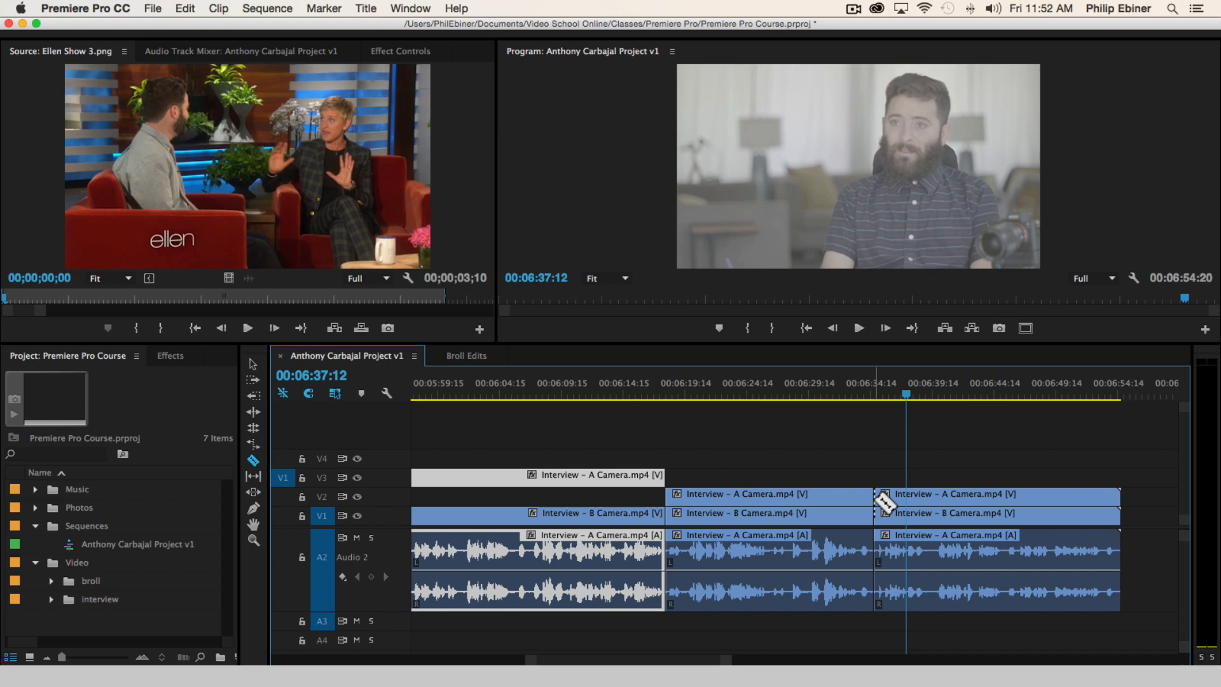
Play on to 00:06:54:11, cut all tracks at about 00:06:53:06, and raise the A Camera segment between the cuts to V3
{"action": "key", "text": "space"}
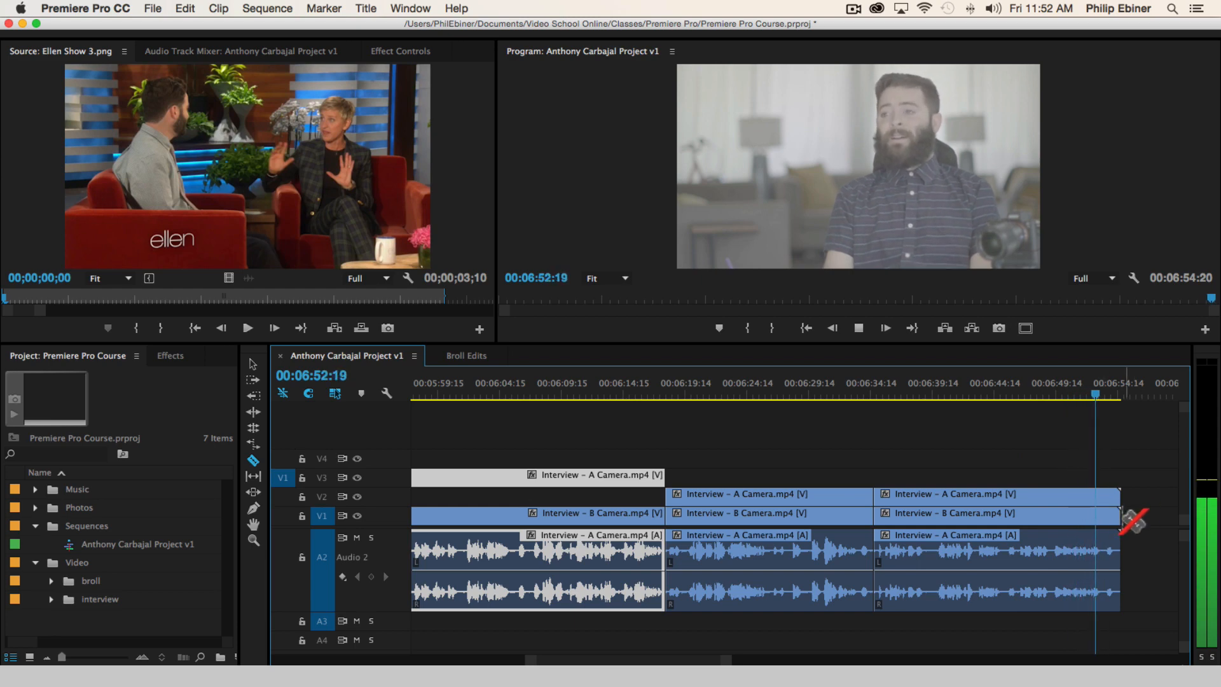
{"action": "key", "text": "space"}
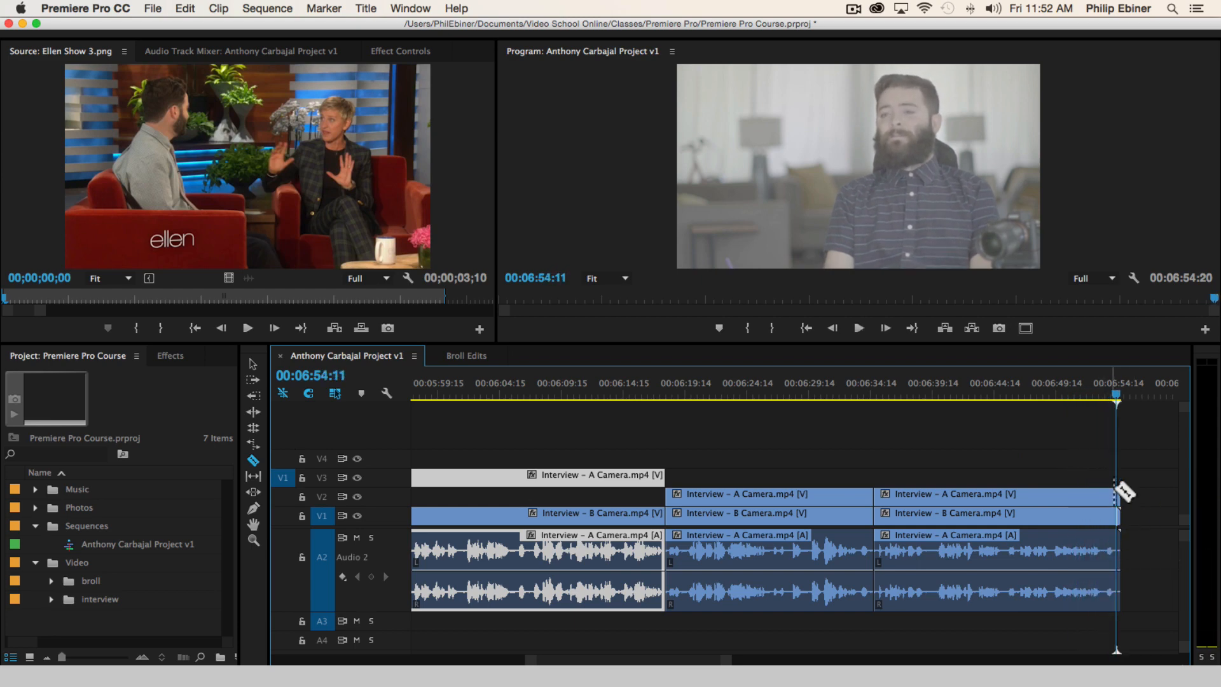
{"action": "left_click", "coordinate": [1103, 513], "text": "shift"}
{"action": "key", "text": "v"}
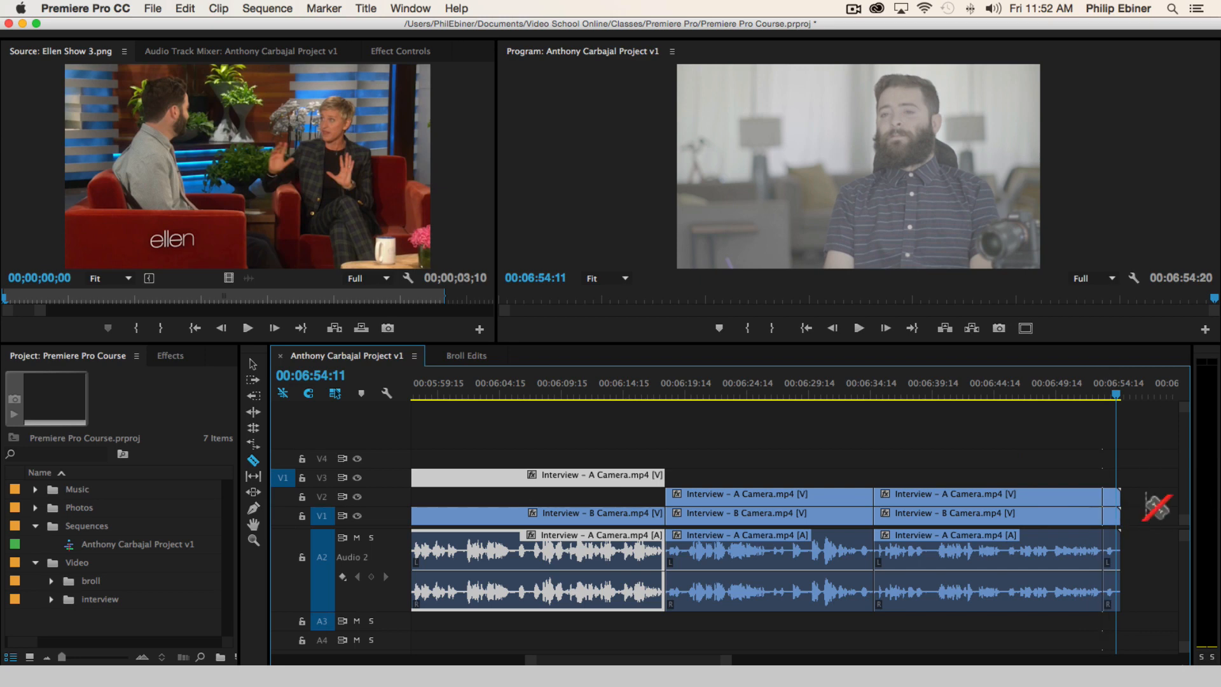
{"action": "left_click_drag", "start_coordinate": [937, 492], "coordinate": [910, 477]}
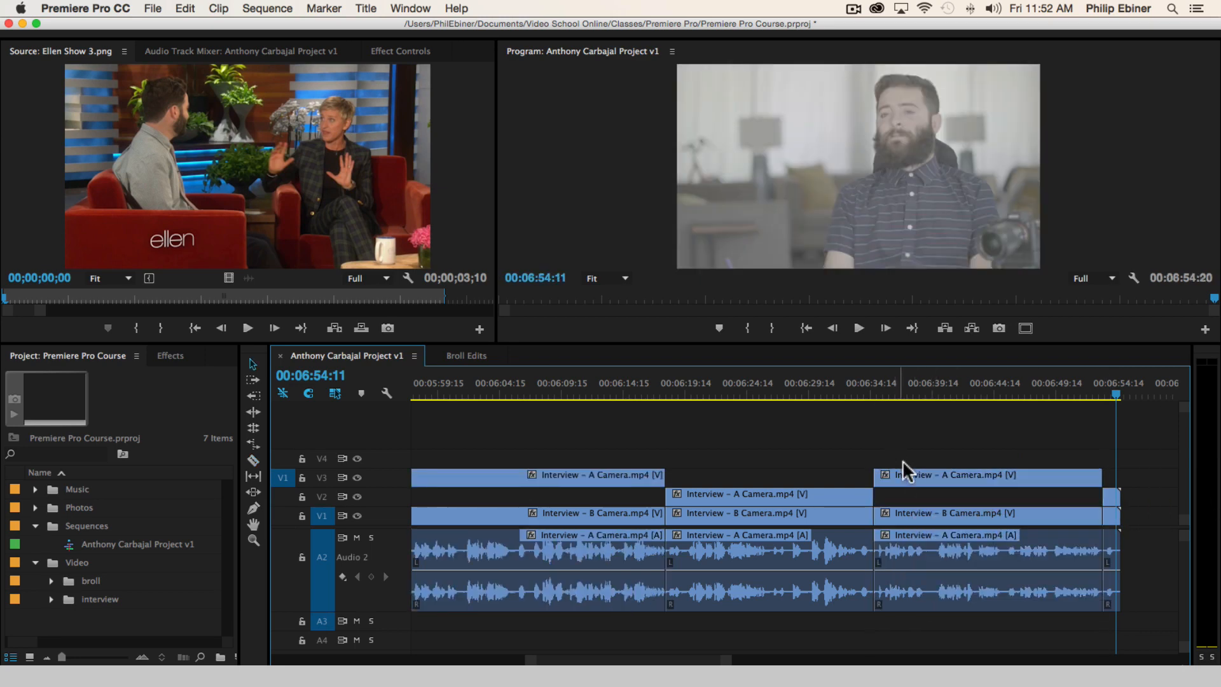
Review the whole rough-cut sequence in the timeline and return the playhead to 00:00:00:00
{"action": "key", "text": "minus"}
{"action": "key", "text": "minus"}
{"action": "key", "text": "minus"}
{"action": "scroll", "coordinate": [601, 441], "scroll_direction": "left", "scroll_amount": 5}
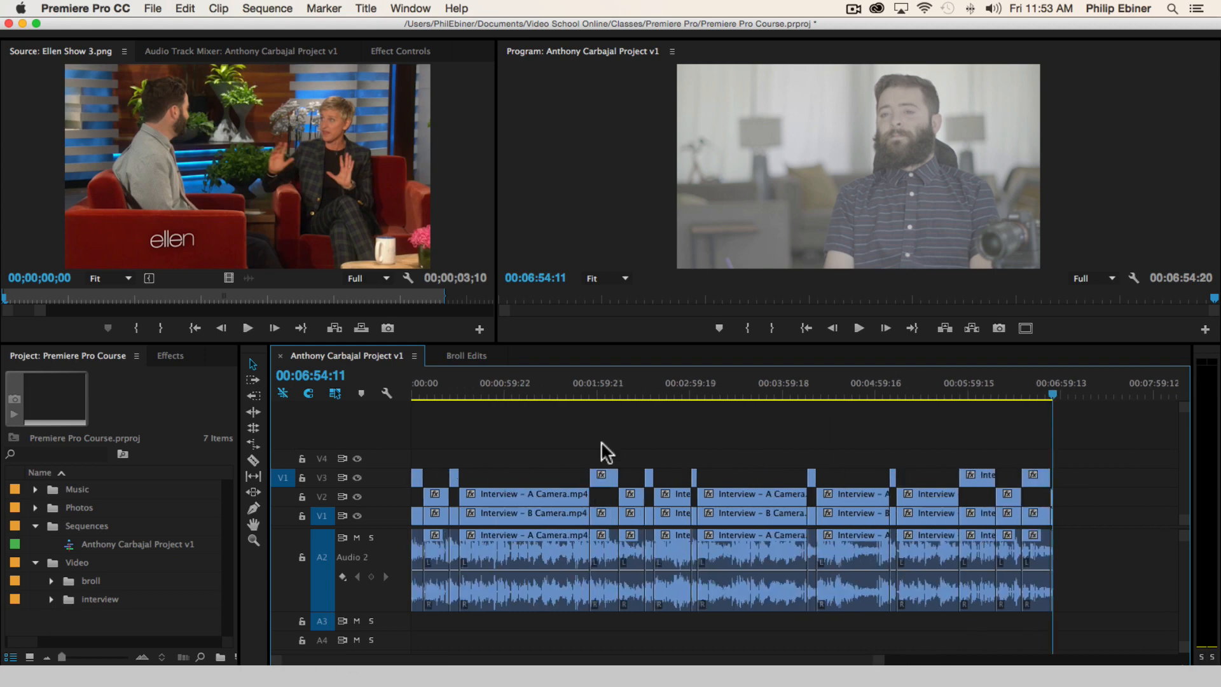
{"action": "key", "text": "minus"}
{"action": "key", "text": "Home"}
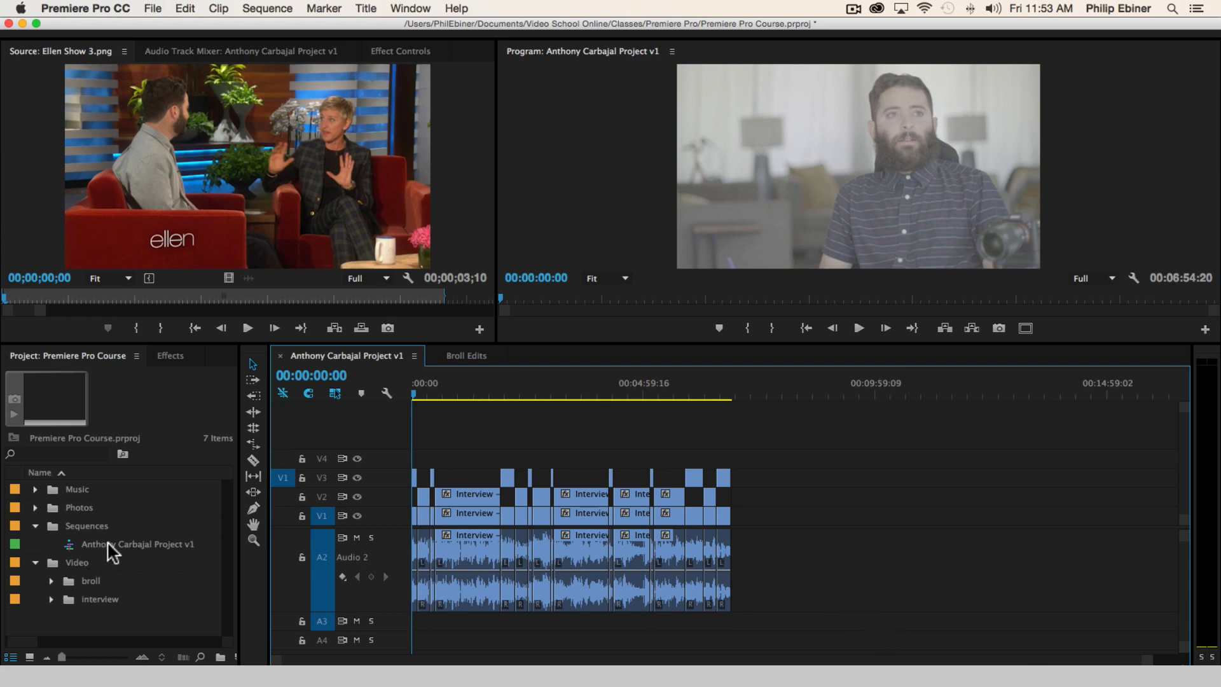
Load Interview - A Camera.mp4 from the interview bin as the source clip and briefly play its beginning
{"action": "left_click", "coordinate": [50, 598]}
{"action": "double_click", "coordinate": [117, 615]}
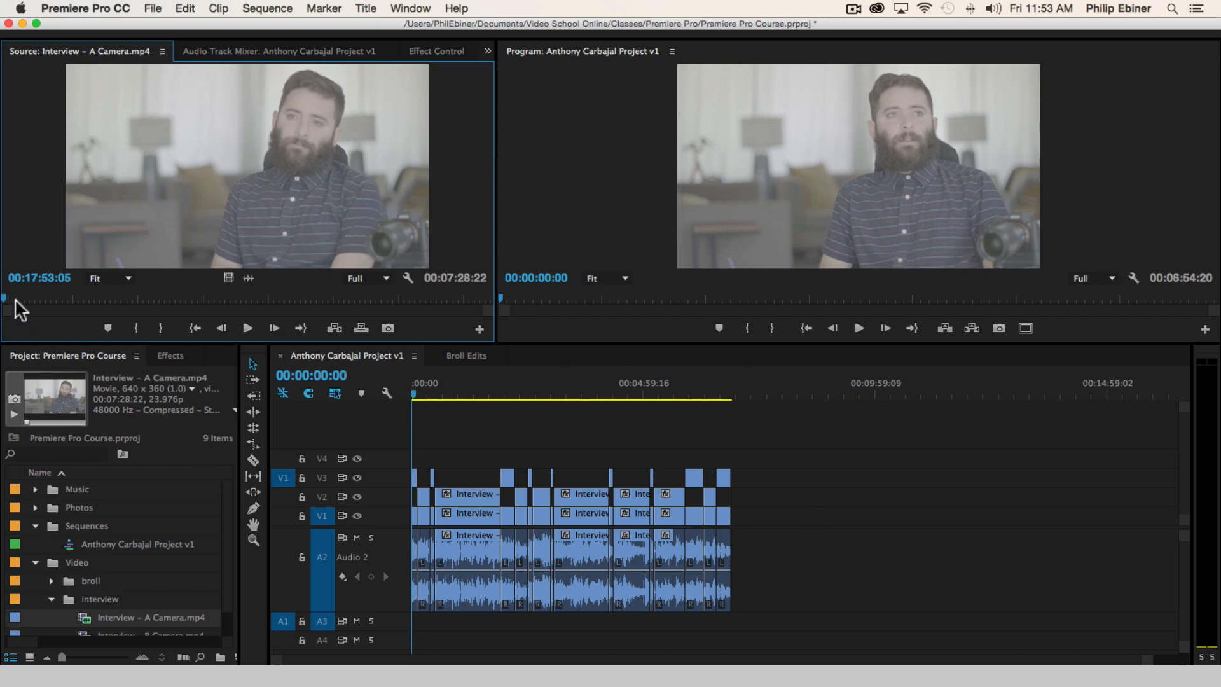
{"action": "key", "text": "space"}
{"action": "key", "text": "space"}
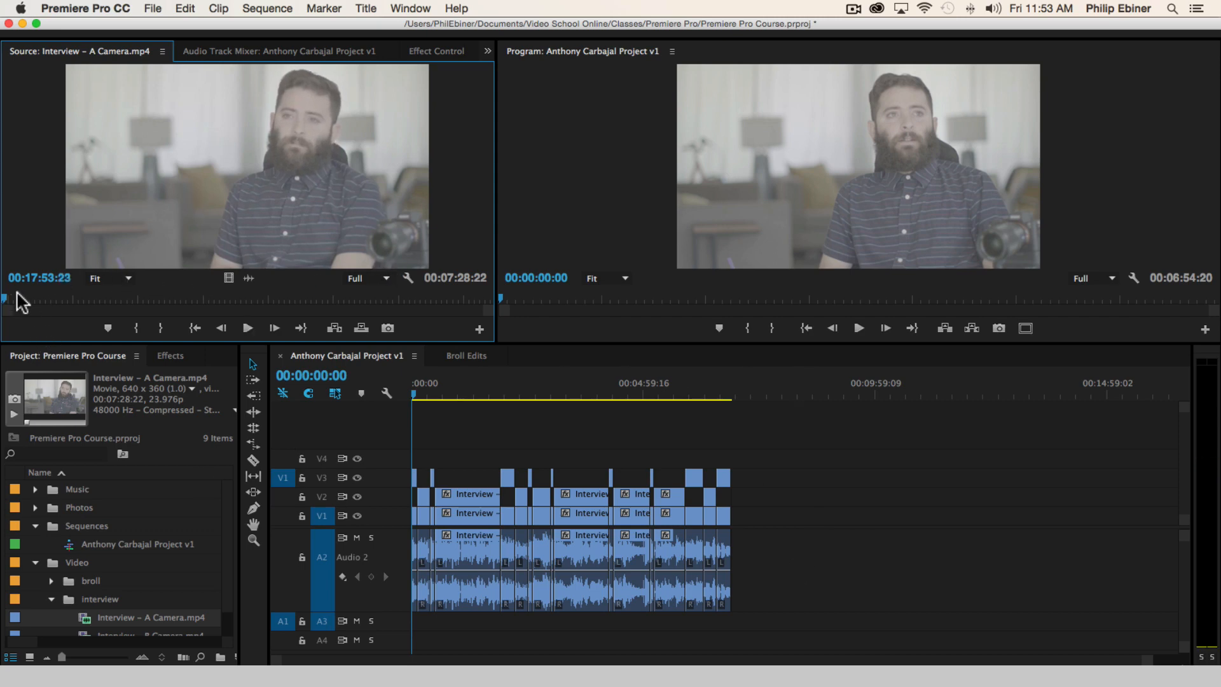
Mark an In point at 00:18:19:05 and an Out point at 00:18:27:15 on the source clip
{"action": "left_click_drag", "start_coordinate": [17, 294], "coordinate": [32, 294]}
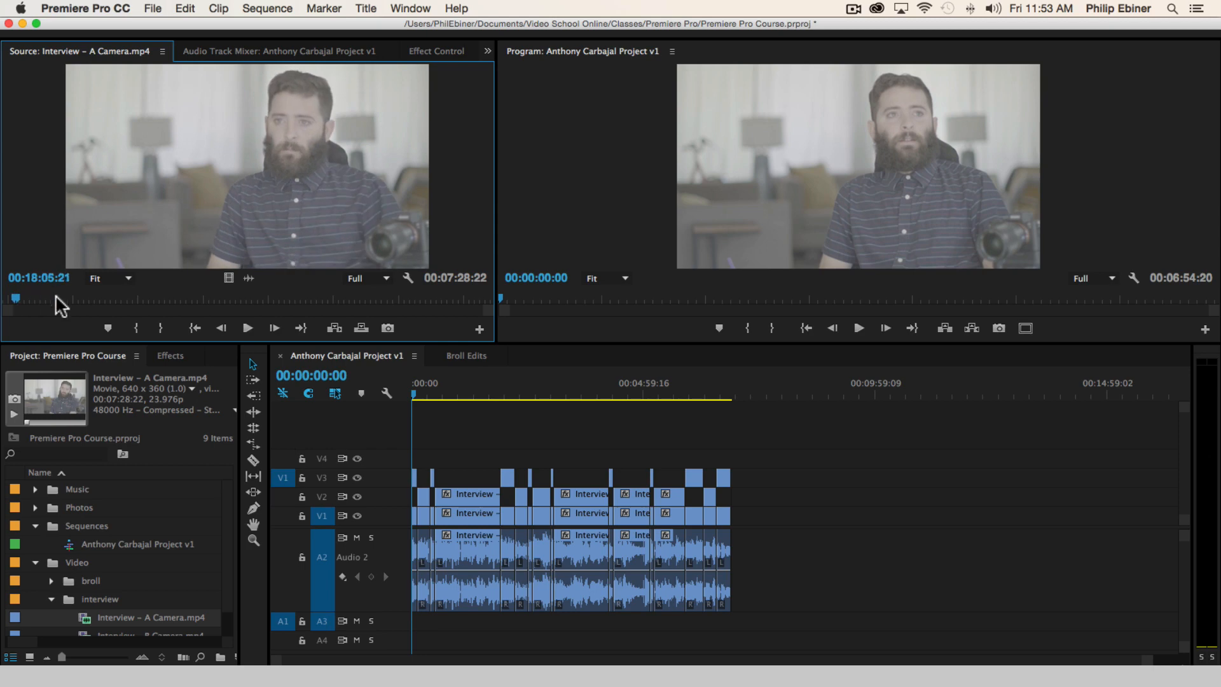
{"action": "left_click", "coordinate": [29, 296]}
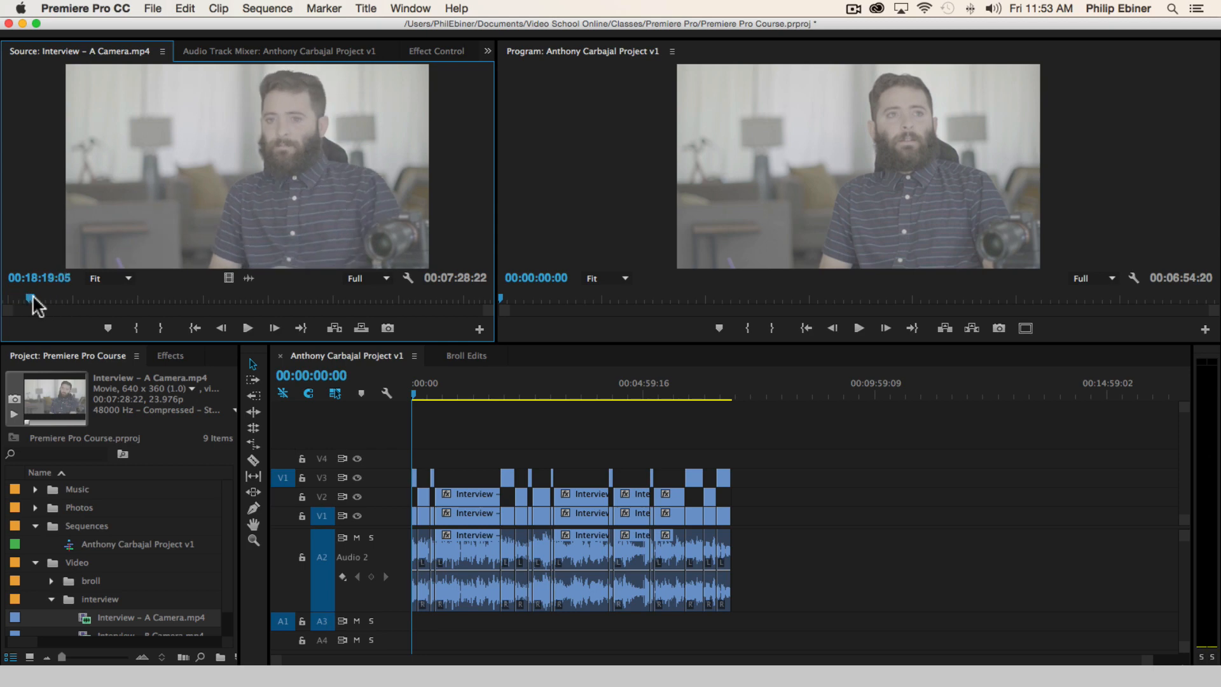
{"action": "key", "text": "i"}
{"action": "key", "text": "space"}
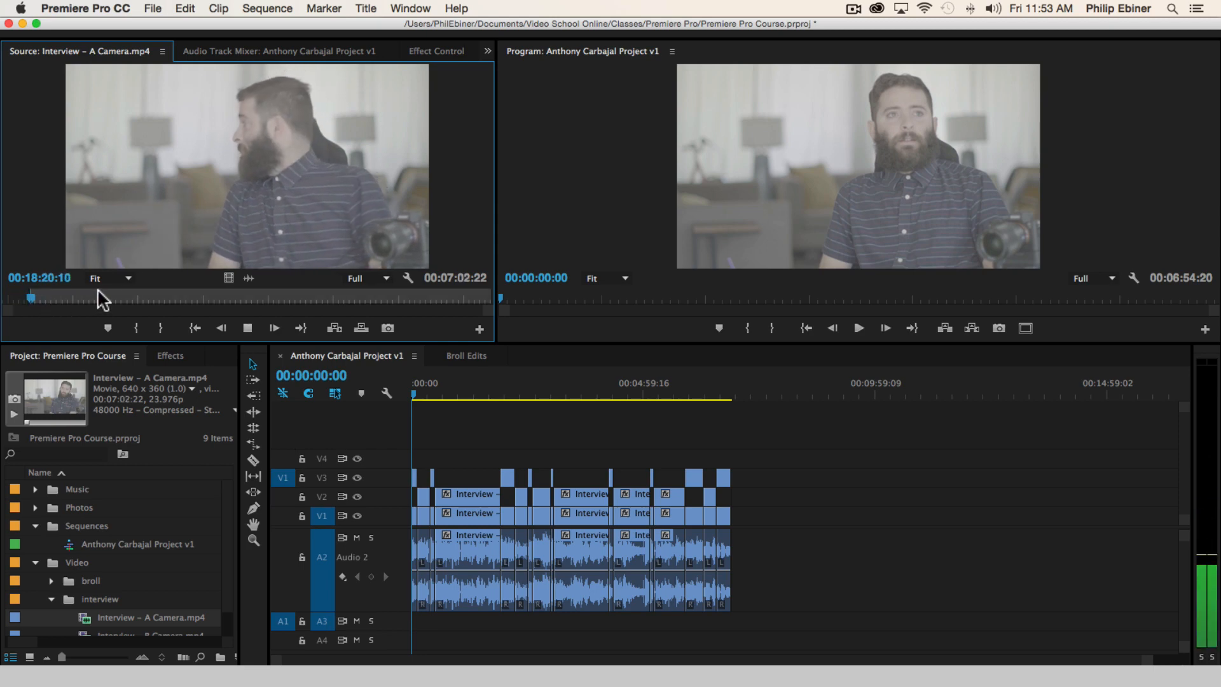
{"action": "key", "text": "space"}
{"action": "key", "text": "o"}
Place the marked A Camera excerpt on V2 and A2 in the empty area after the interview, and delete it again
{"action": "left_click_drag", "start_coordinate": [240, 261], "coordinate": [799, 533]}
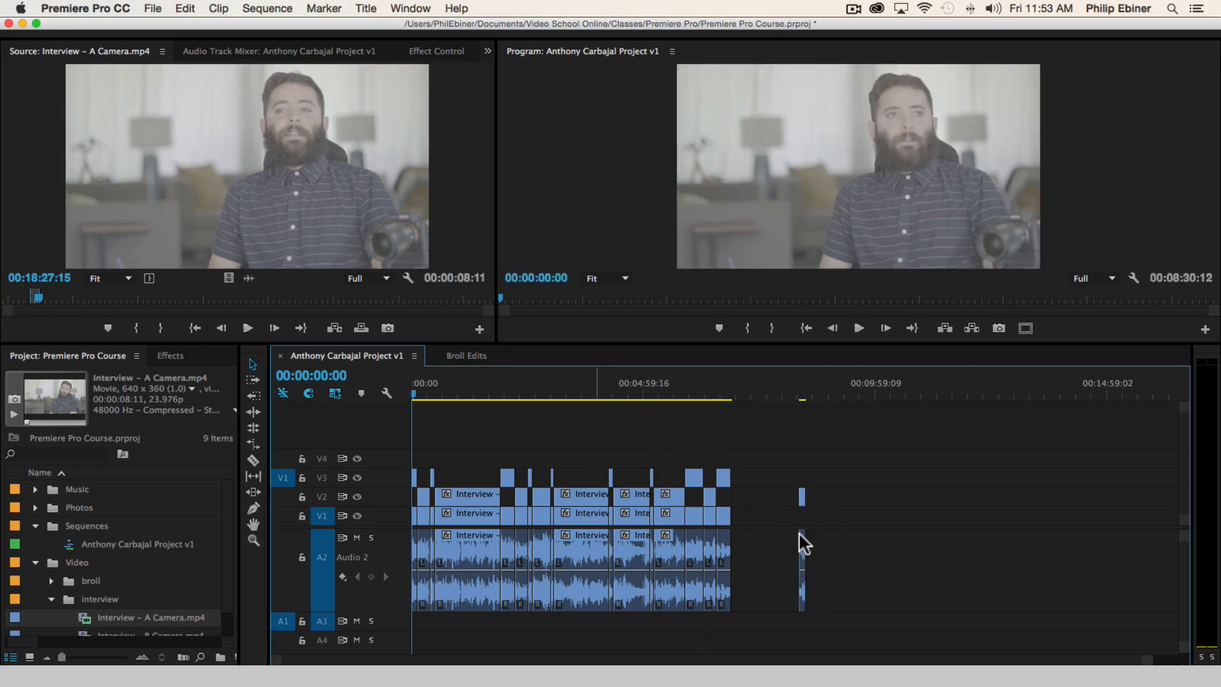
{"action": "left_click_drag", "start_coordinate": [834, 467], "coordinate": [792, 573]}
{"action": "key", "text": "Delete"}
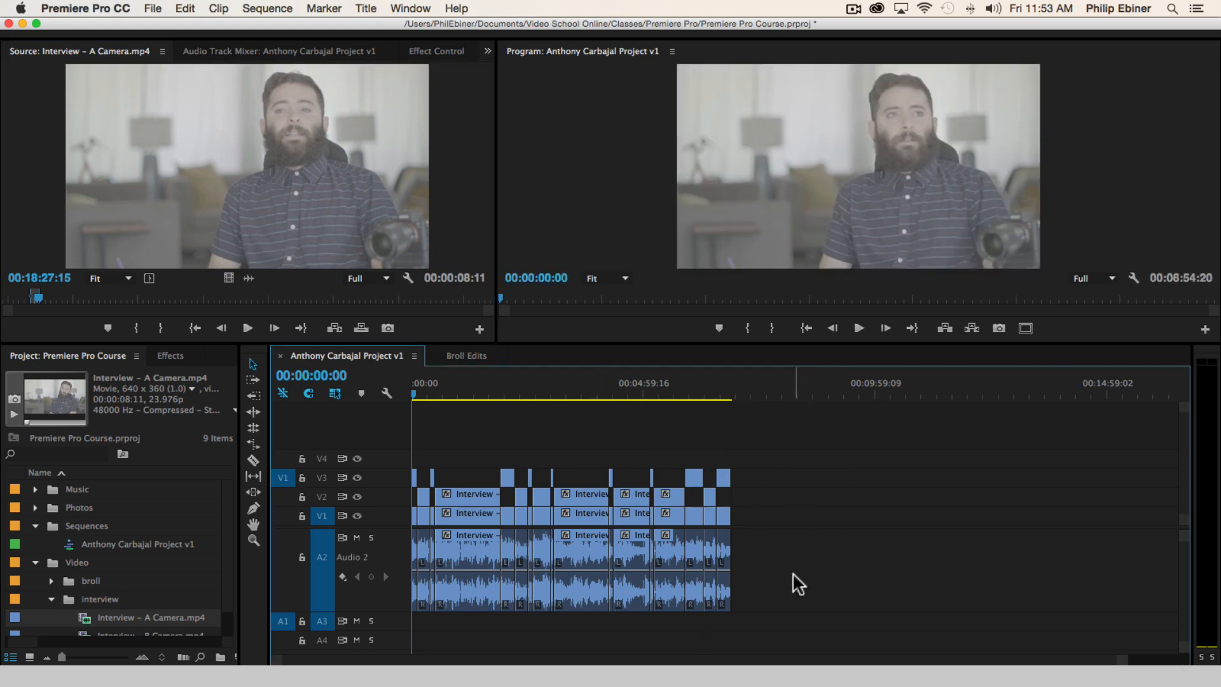
{"action": "scroll", "coordinate": [793, 572], "scroll_direction": "right", "scroll_amount": 1}
{"action": "scroll", "coordinate": [792, 573], "scroll_direction": "down", "scroll_amount": 1}
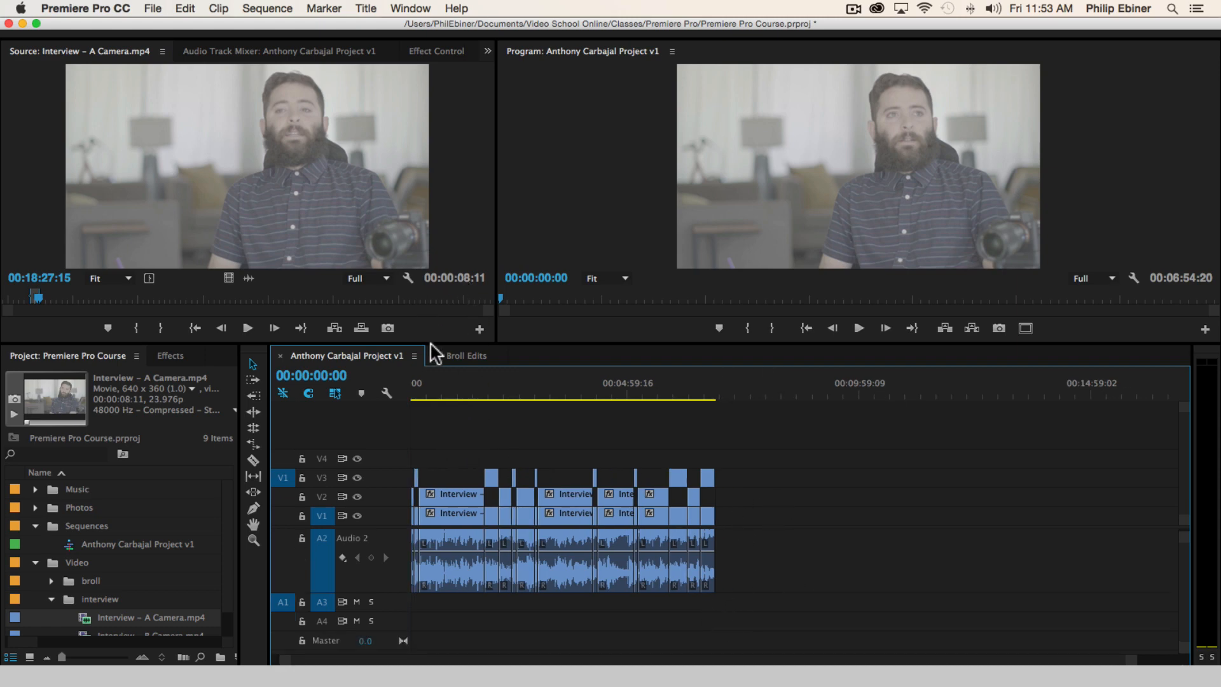
Rename the two-camera interview sequence in the Sequences bin as Synced Interview
{"action": "left_click_drag", "start_coordinate": [474, 387], "coordinate": [254, 399]}
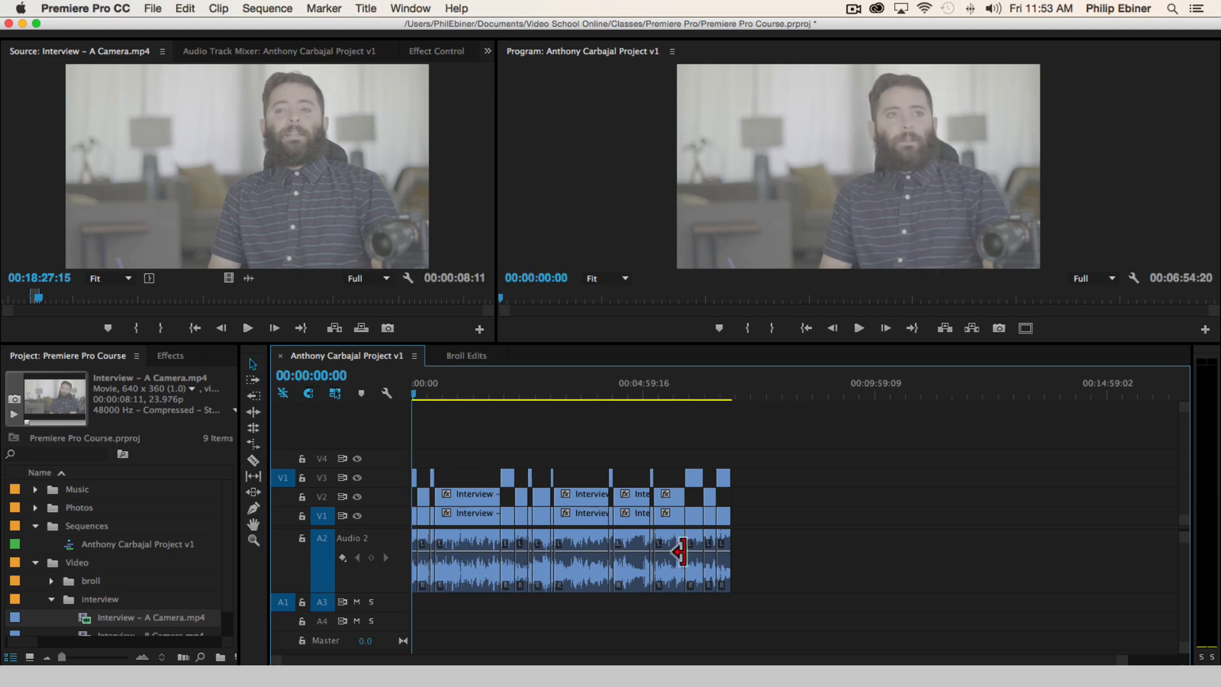
{"action": "left_click", "coordinate": [108, 545]}
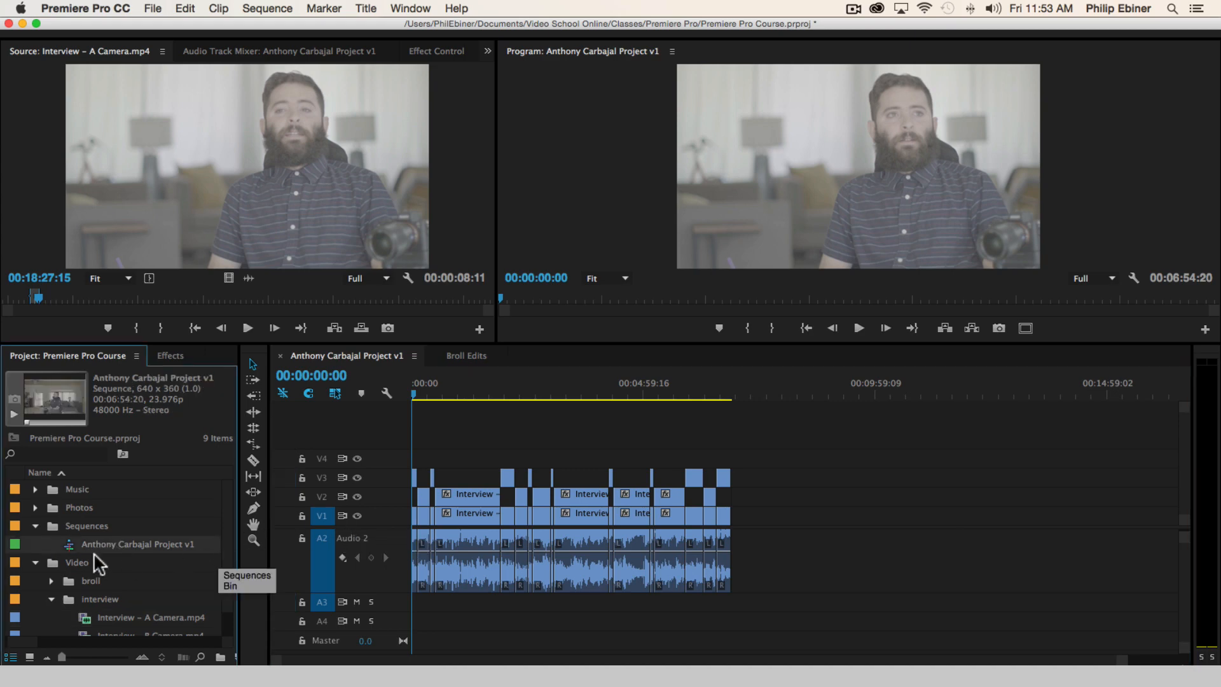
{"action": "key", "text": "Return"}
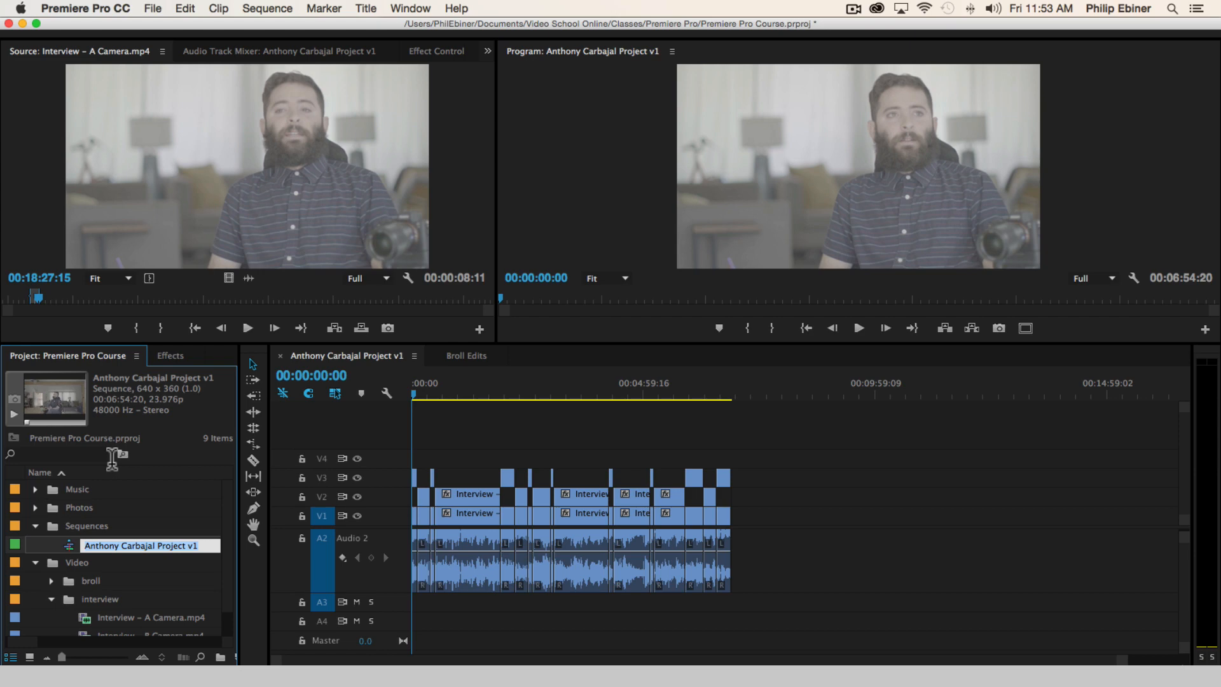
{"action": "type", "text": "Se"}
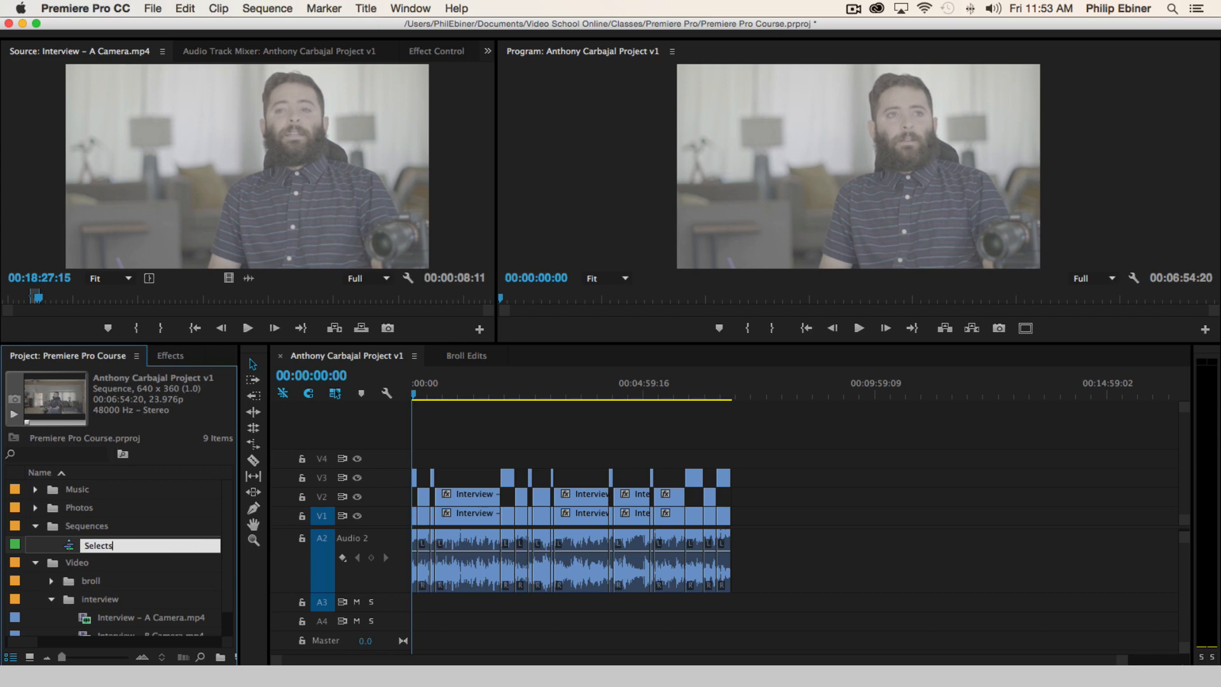
{"action": "type", "text": "lects"}
{"action": "key", "text": "BackSpace"}
{"action": "key", "text": "BackSpace"}
{"action": "key", "text": "BackSpace"}
{"action": "key", "text": "BackSpace"}
{"action": "key", "text": "BackSpace"}
{"action": "key", "text": "BackSpace"}
{"action": "type", "text": "ync"}
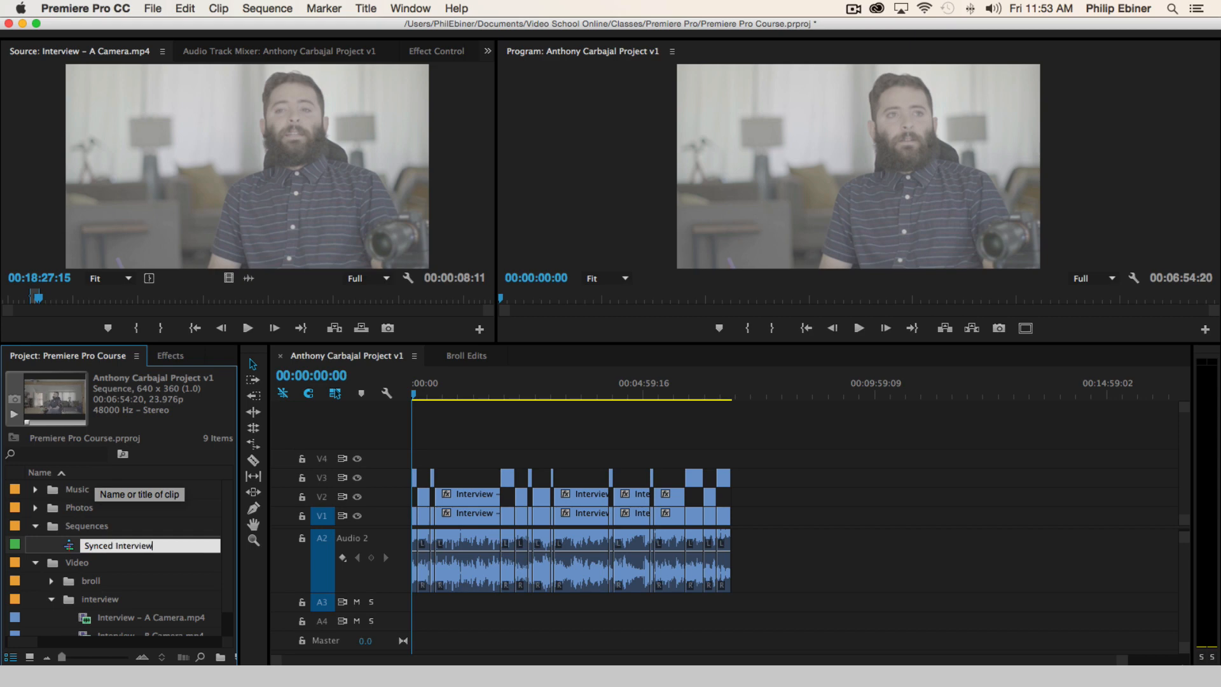
{"action": "type", "text": "ed Interview"}
{"action": "key", "text": "Tab"}
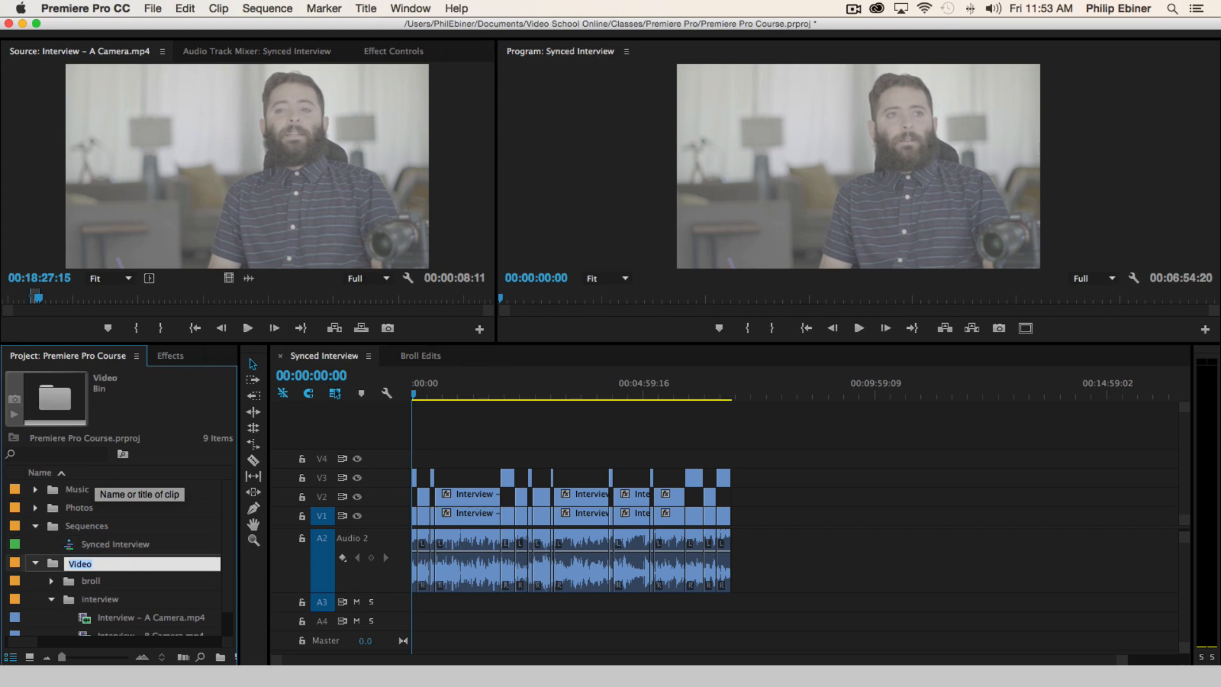
Duplicate the Synced Interview sequence in the Sequences bin, name the copy Selects and open it in the timeline
{"action": "left_click", "coordinate": [61, 544]}
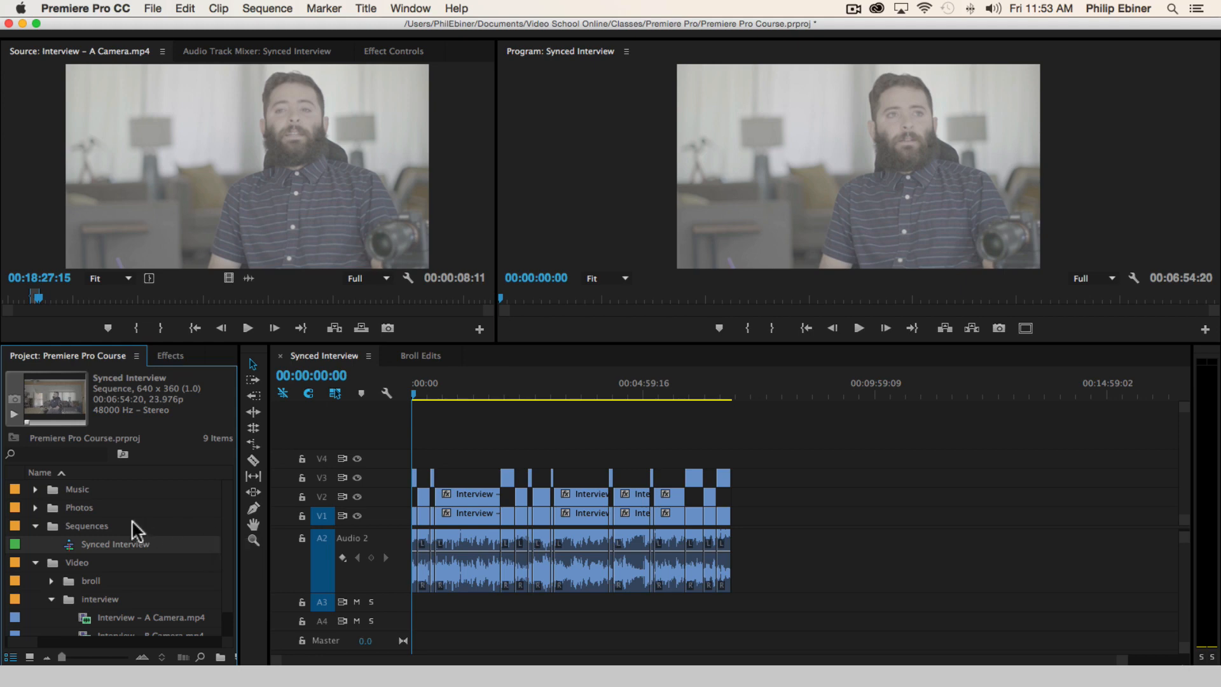
{"action": "left_click", "coordinate": [136, 527]}
{"action": "key", "text": "super+v"}
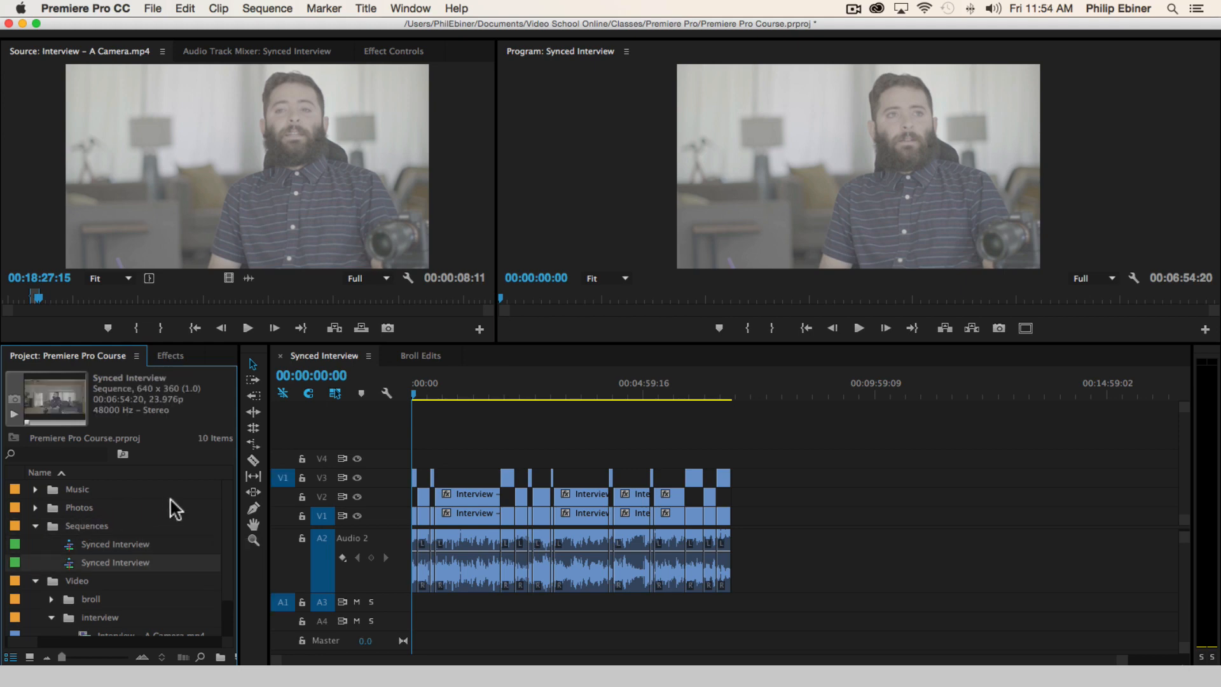
{"action": "left_click", "coordinate": [98, 558]}
{"action": "type", "text": "Selects"}
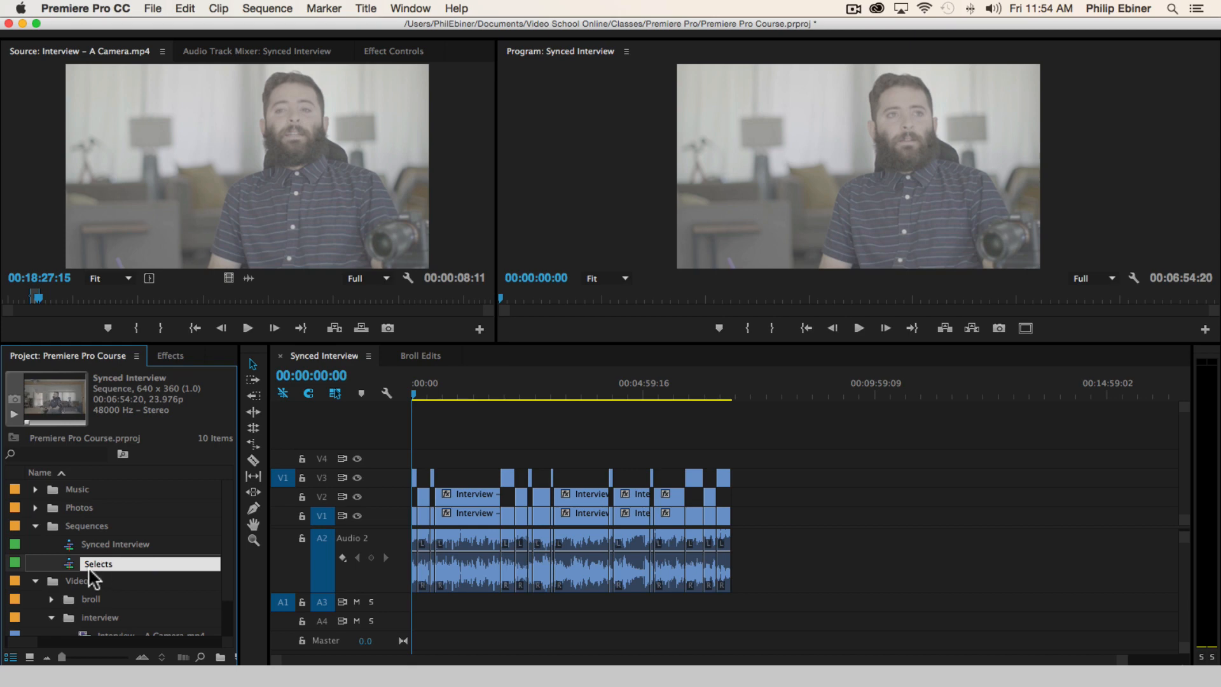
{"action": "key", "text": "Return"}
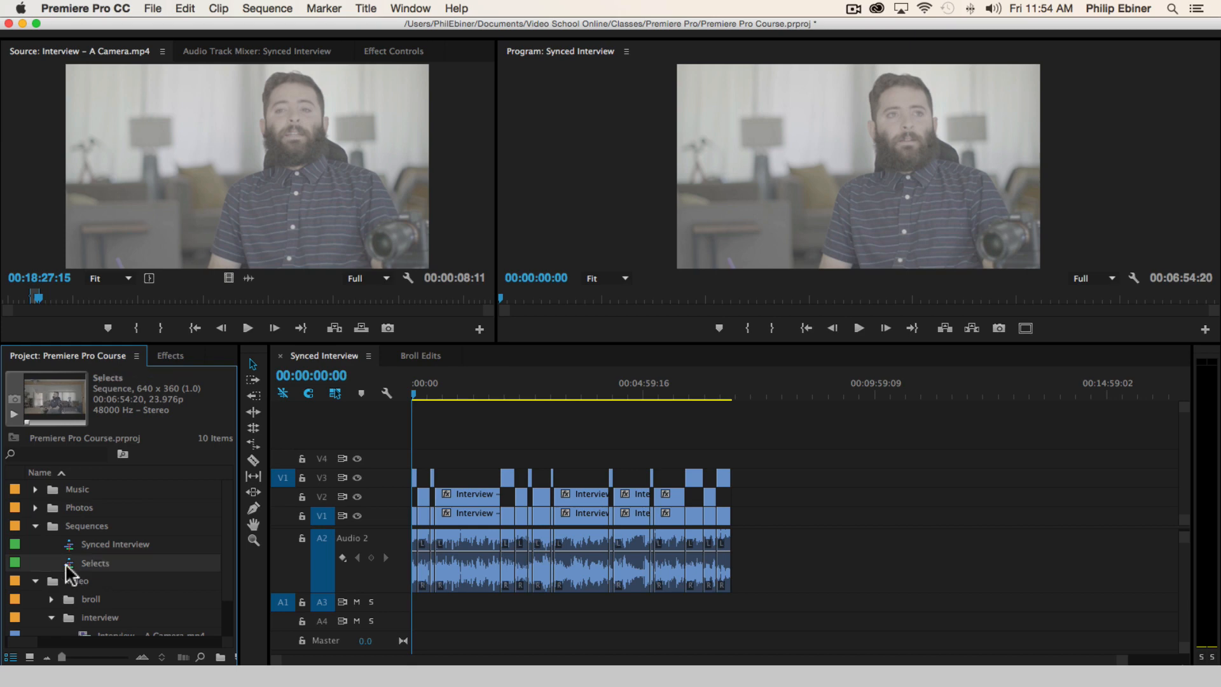
{"action": "double_click", "coordinate": [68, 563]}
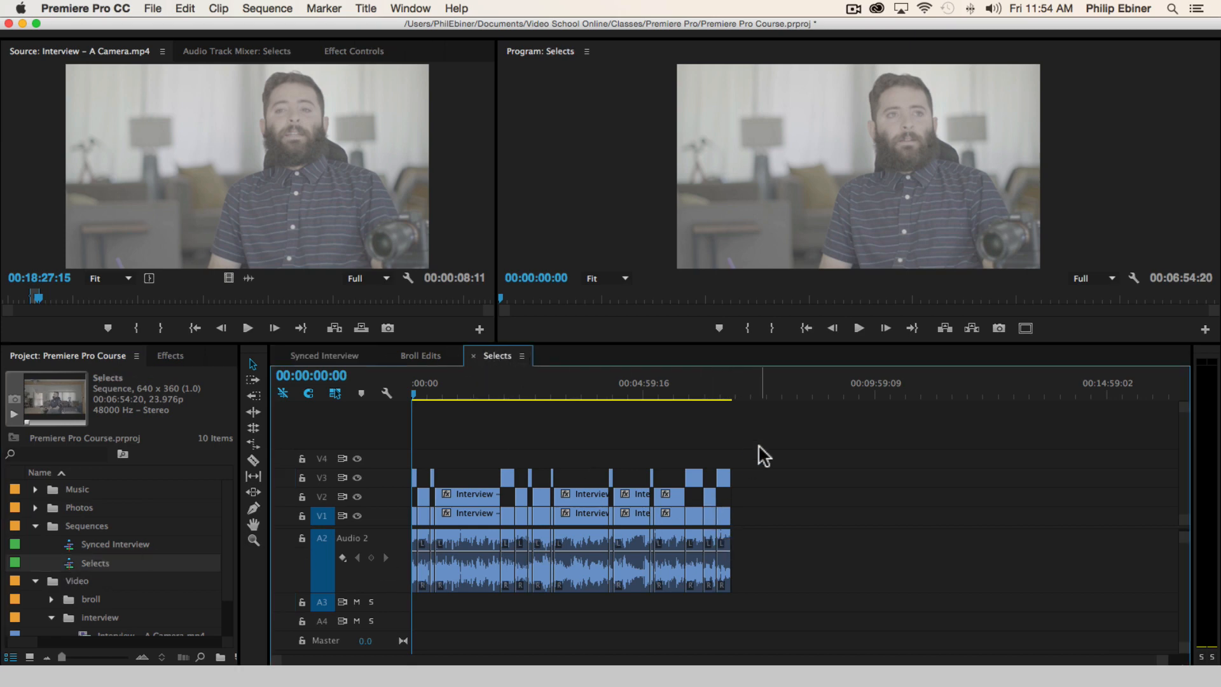
Delete the first five sections of Selects whose A Camera clips sit on V2, including their B Camera clips and audio
{"action": "key", "text": "="}
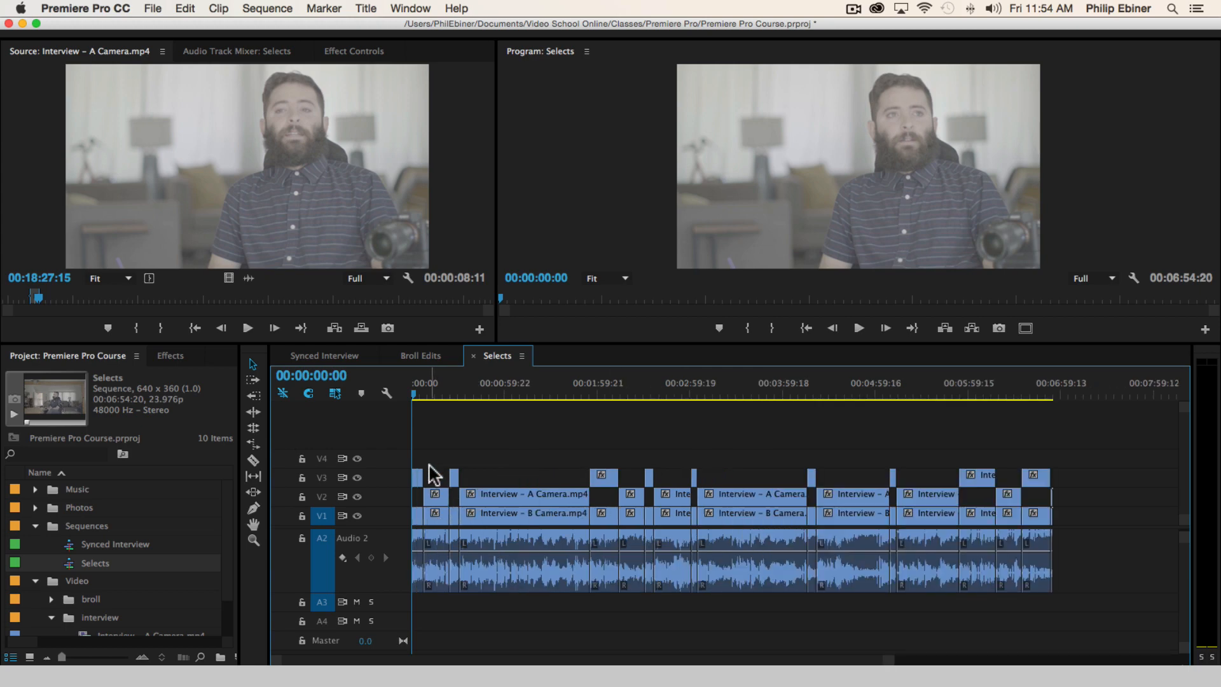
{"action": "left_click_drag", "start_coordinate": [430, 465], "coordinate": [441, 584]}
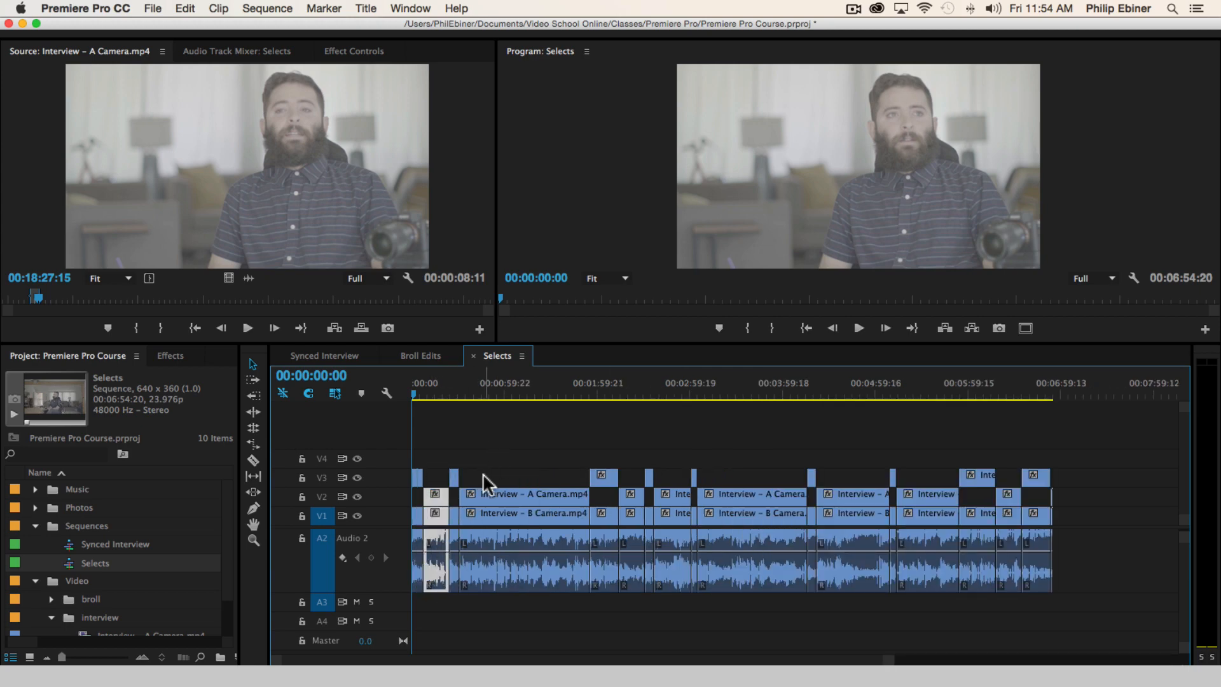
{"action": "key", "text": "Delete"}
{"action": "left_click_drag", "start_coordinate": [505, 455], "coordinate": [510, 611]}
{"action": "key", "text": "Delete"}
{"action": "left_click_drag", "start_coordinate": [629, 465], "coordinate": [621, 558]}
{"action": "key", "text": "Delete"}
{"action": "left_click_drag", "start_coordinate": [694, 457], "coordinate": [678, 604]}
{"action": "key", "text": "Delete"}
{"action": "left_click_drag", "start_coordinate": [743, 427], "coordinate": [745, 573]}
{"action": "key", "text": "Delete"}
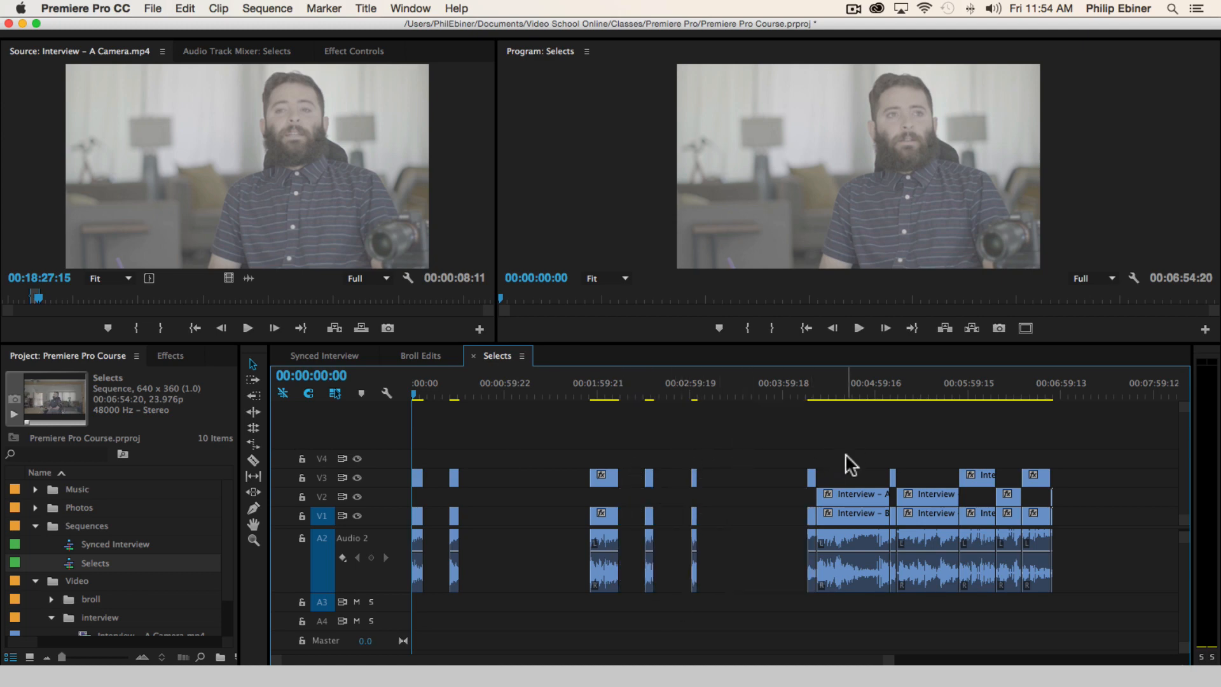
Delete the remaining three unraised sections in the second half of Selects and the stray fragment at the sequence's end
{"action": "left_click_drag", "start_coordinate": [848, 465], "coordinate": [853, 608]}
{"action": "key", "text": "Delete"}
{"action": "left_click_drag", "start_coordinate": [927, 483], "coordinate": [935, 573]}
{"action": "key", "text": "Delete"}
{"action": "left_click_drag", "start_coordinate": [1009, 453], "coordinate": [994, 588]}
{"action": "key", "text": "Delete"}
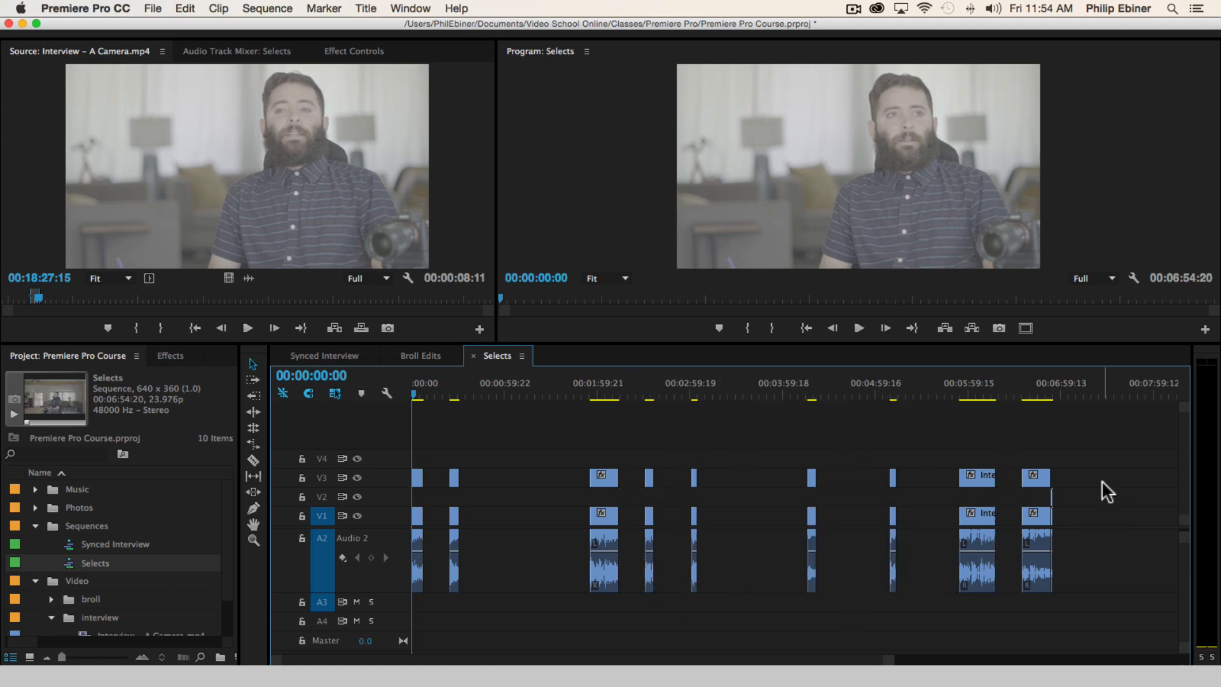
{"action": "left_click_drag", "start_coordinate": [1094, 488], "coordinate": [1048, 588]}
{"action": "key", "text": "Delete"}
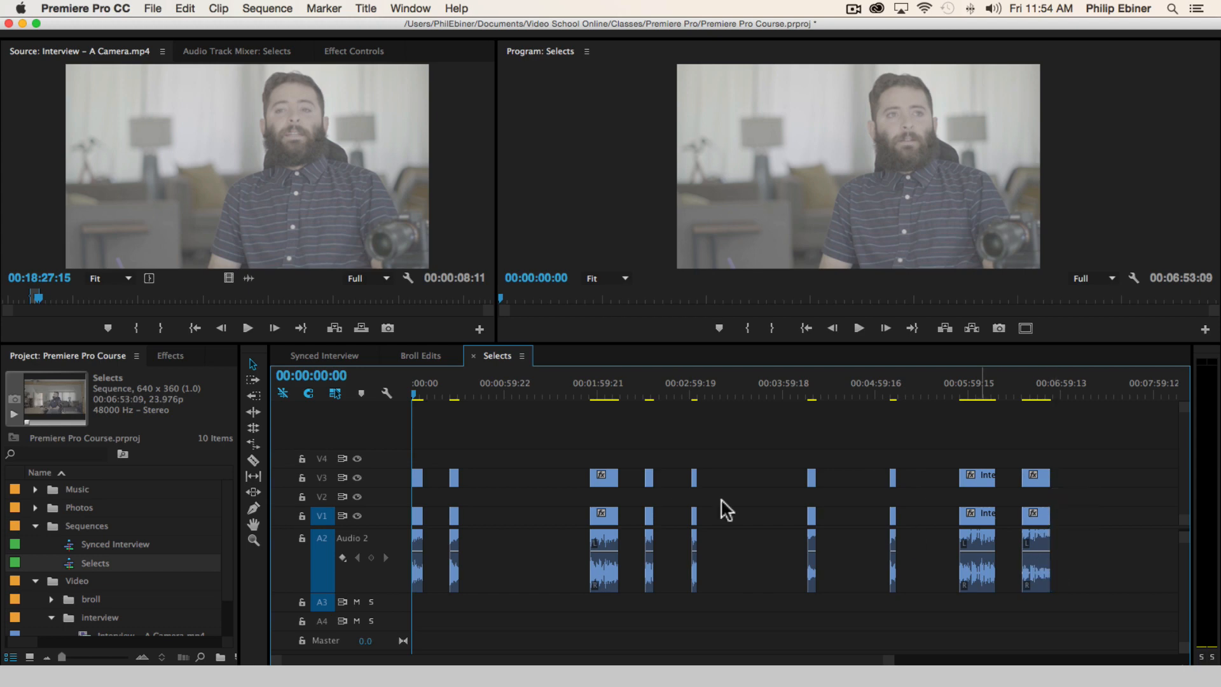
Close all the gaps between the remaining bites in Selects and move the playhead to 00:01:35:04
{"action": "left_click", "coordinate": [441, 514]}
{"action": "key", "text": "Delete"}
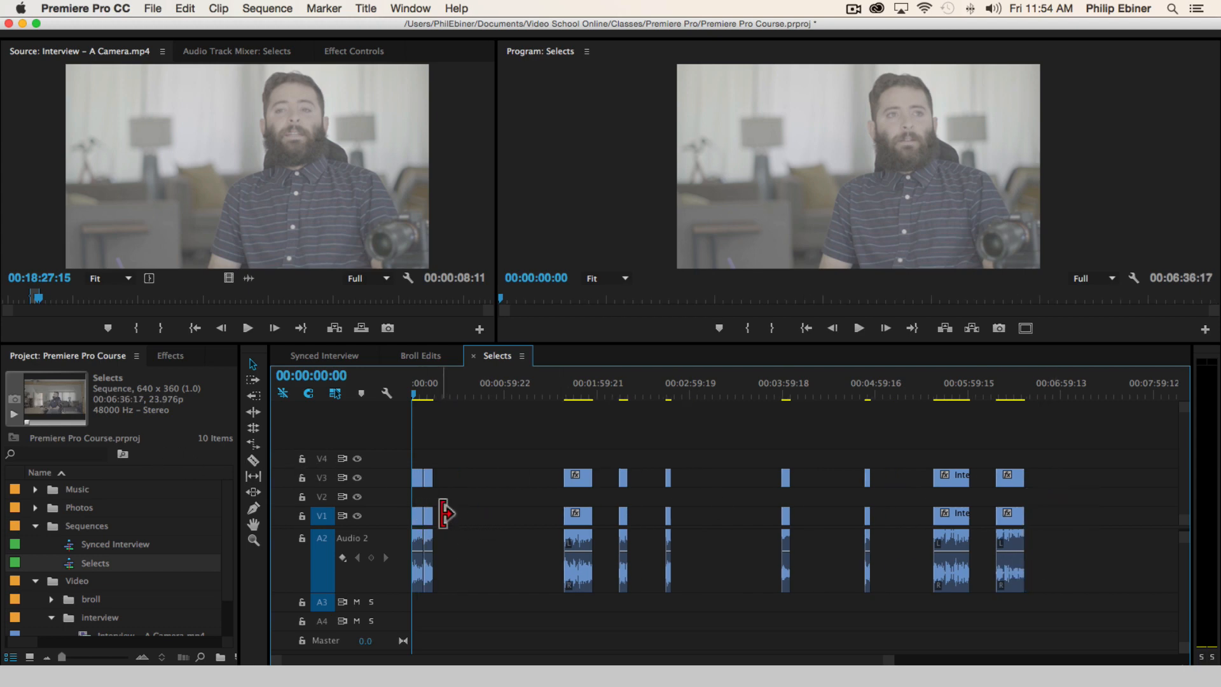
{"action": "left_click", "coordinate": [461, 515]}
{"action": "key", "text": "Delete"}
{"action": "left_click", "coordinate": [476, 518]}
{"action": "key", "text": "Delete"}
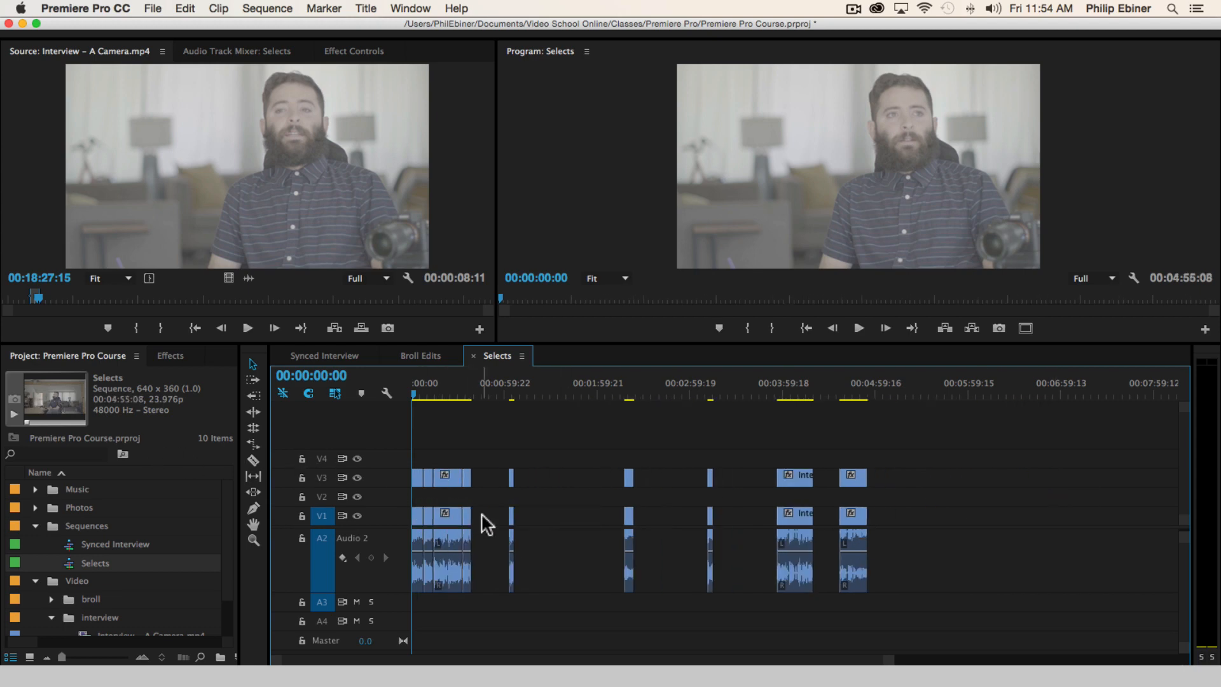
{"action": "left_click", "coordinate": [483, 514]}
{"action": "key", "text": "Delete"}
{"action": "left_click", "coordinate": [521, 513]}
{"action": "key", "text": "Delete"}
{"action": "left_click", "coordinate": [521, 513]}
{"action": "key", "text": "Delete"}
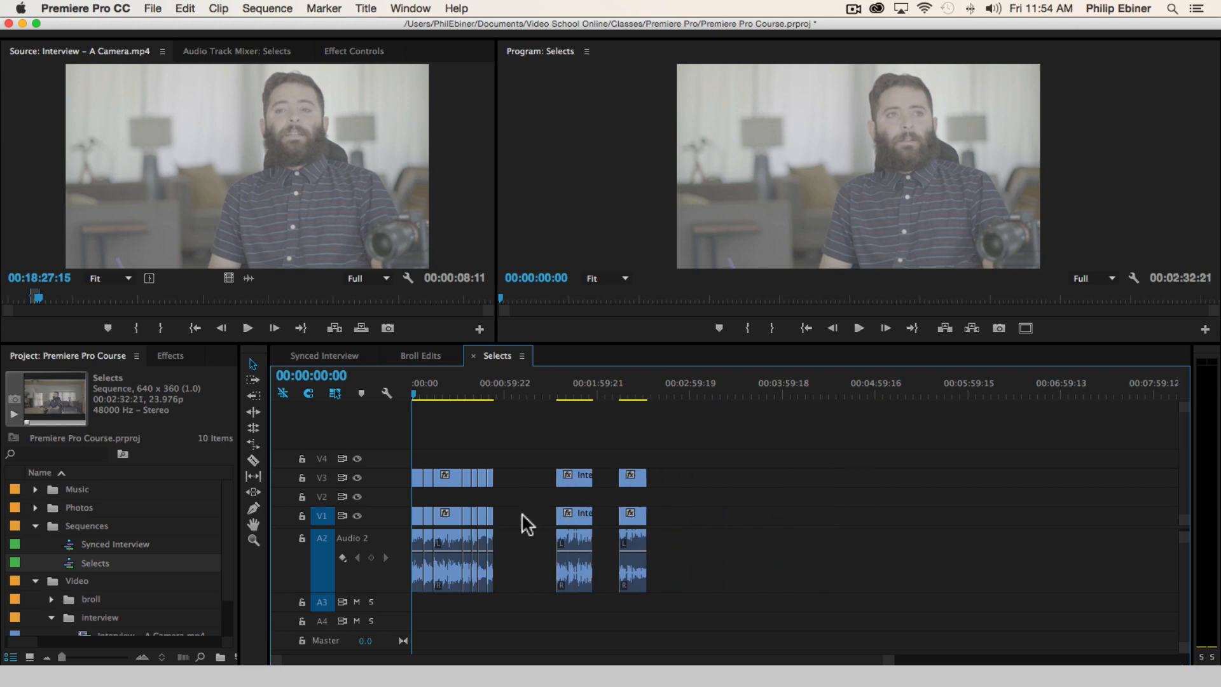
{"action": "left_click", "coordinate": [521, 513]}
{"action": "key", "text": "Delete"}
{"action": "left_click", "coordinate": [549, 513]}
{"action": "key", "text": "Delete"}
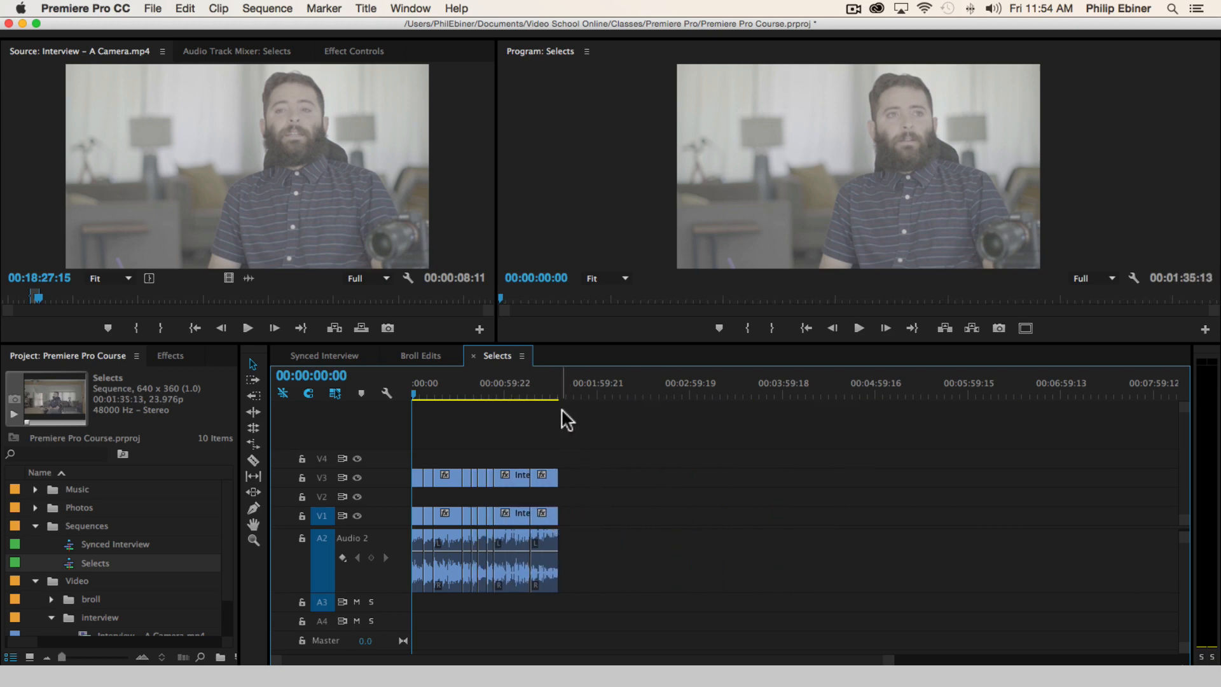
{"action": "left_click", "coordinate": [558, 384]}
{"action": "left_click", "coordinate": [559, 385]}
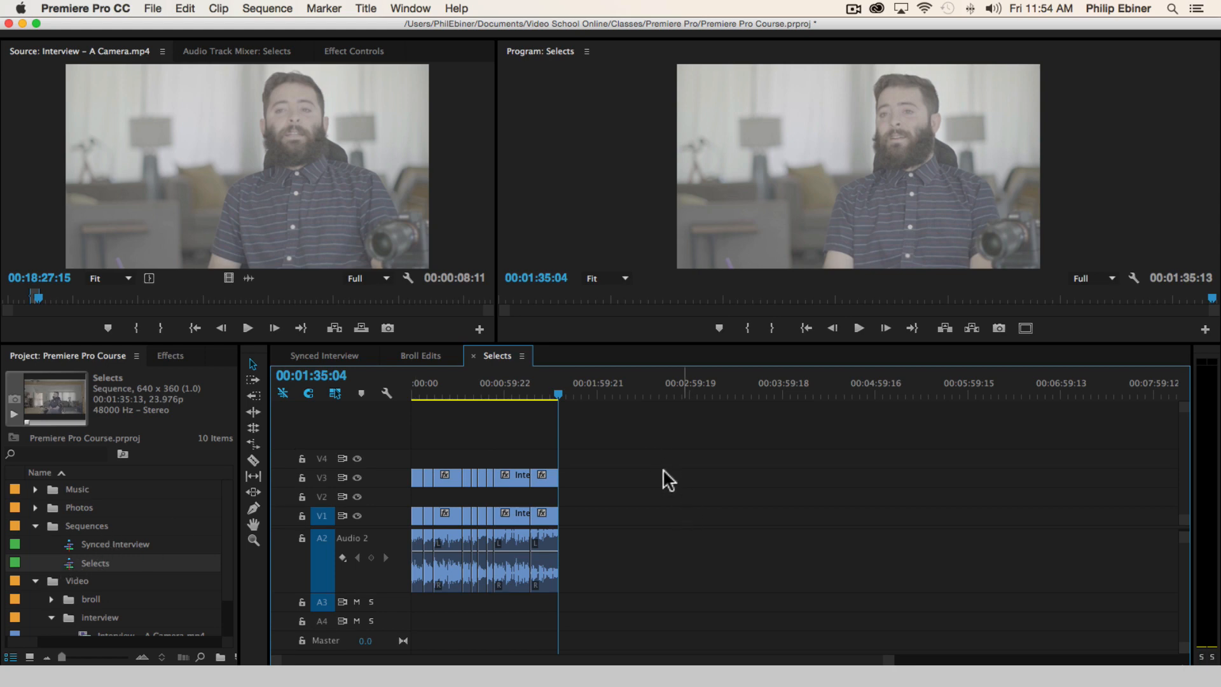
Move all the A Camera clips in Selects from V3 down to V2, directly above the B Camera clips
{"action": "left_click", "coordinate": [77, 563]}
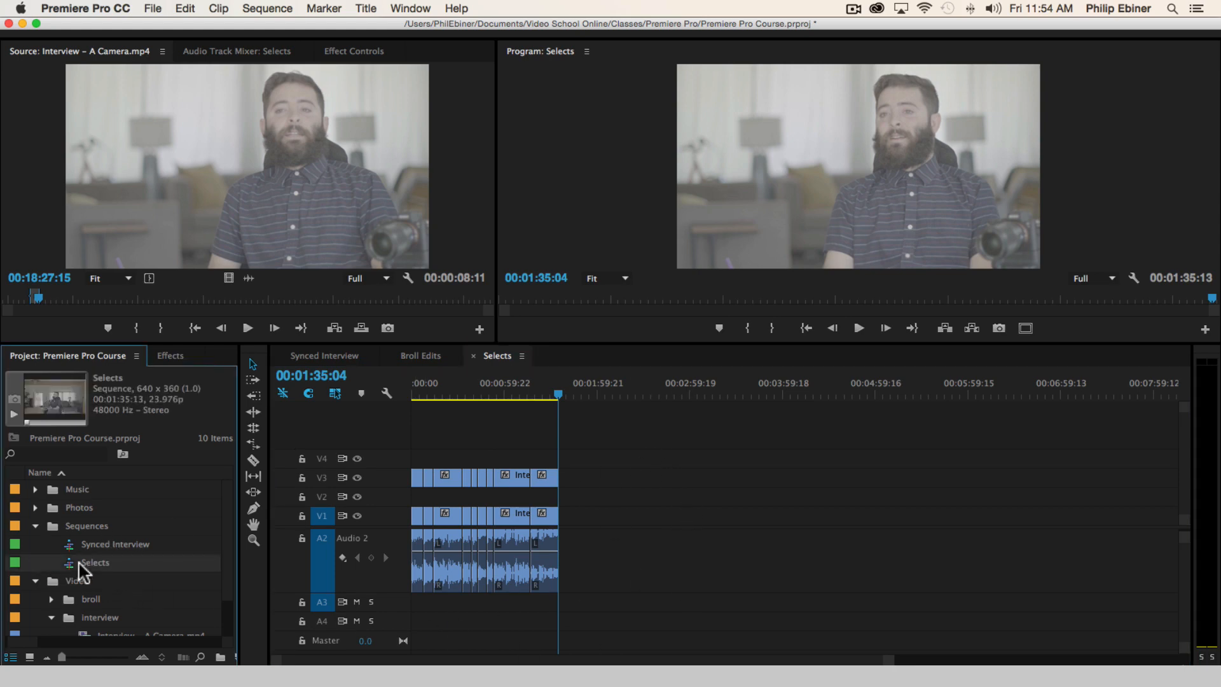
{"action": "left_click_drag", "start_coordinate": [620, 448], "coordinate": [412, 496]}
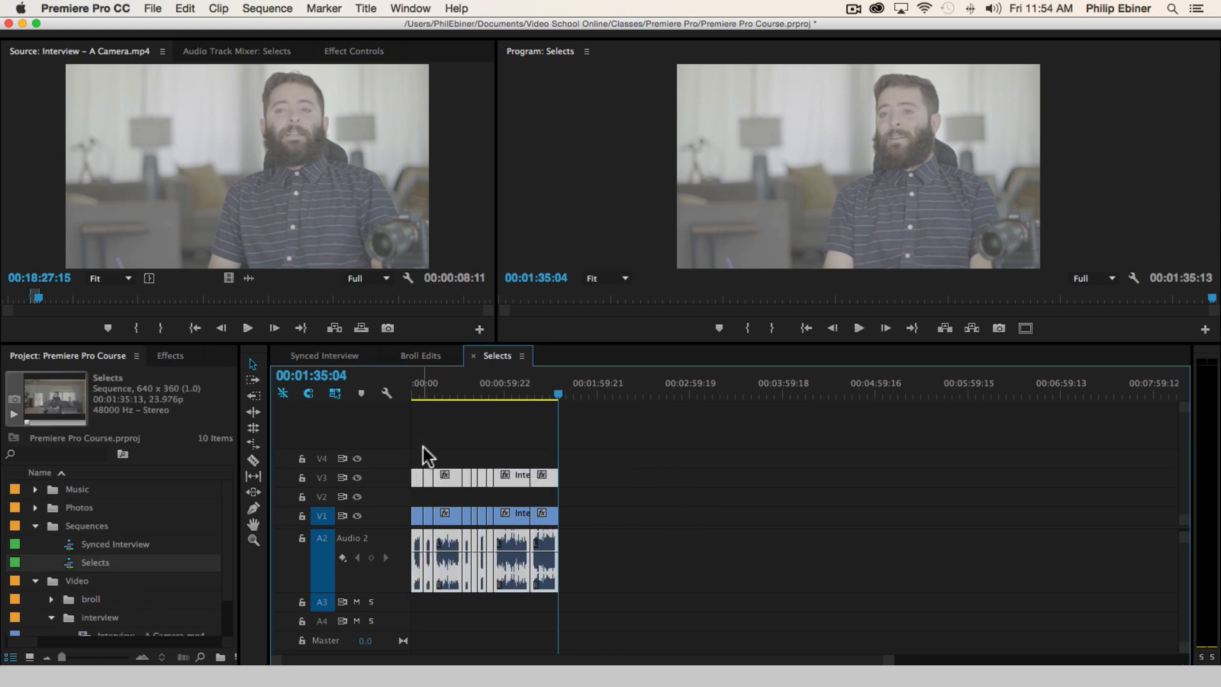
{"action": "key", "text": "Home"}
{"action": "key", "text": "space"}
{"action": "key", "text": "backslash"}
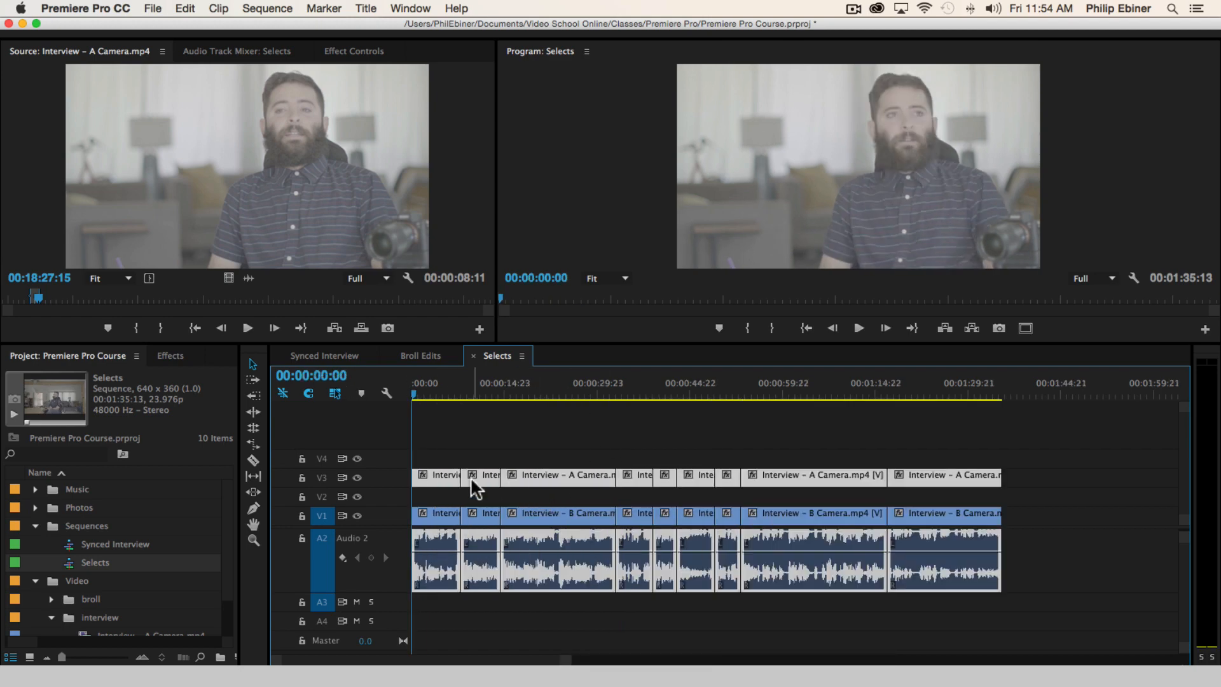
{"action": "left_click_drag", "start_coordinate": [443, 485], "coordinate": [449, 505]}
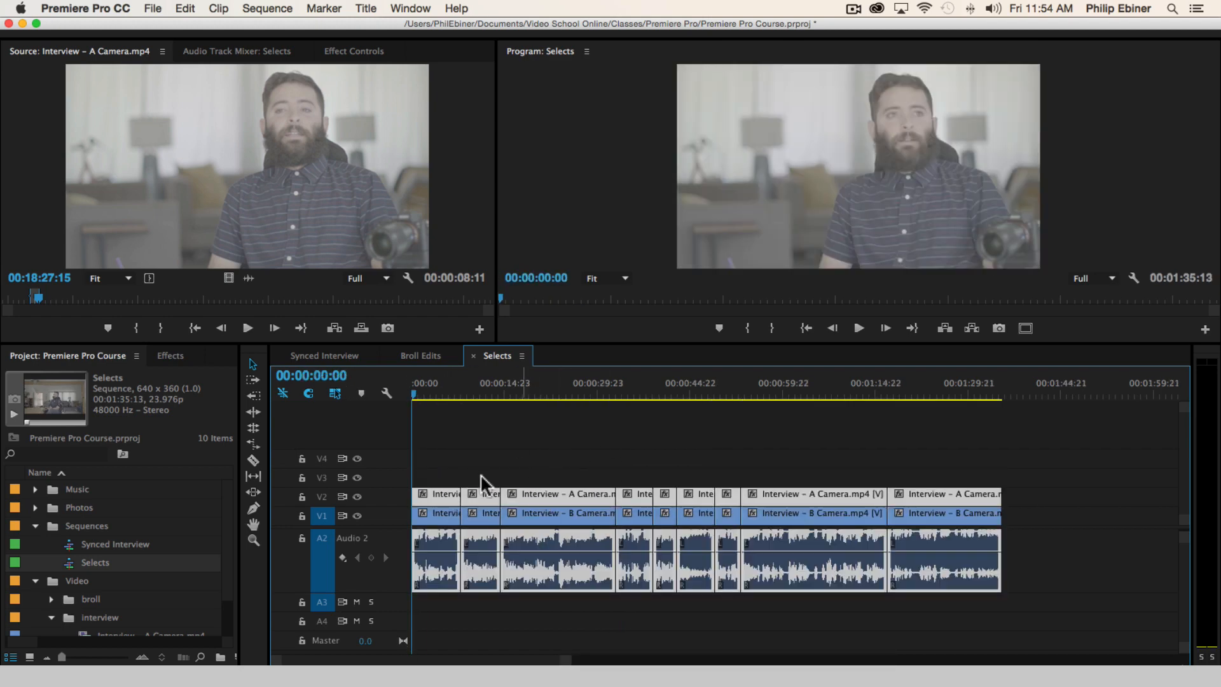
Duplicate the Selects sequence in the Sequences bin, name the copy with the interviewee's first name and v1, and open it
{"action": "left_click", "coordinate": [54, 552]}
{"action": "left_click", "coordinate": [86, 563]}
{"action": "key", "text": "super+c"}
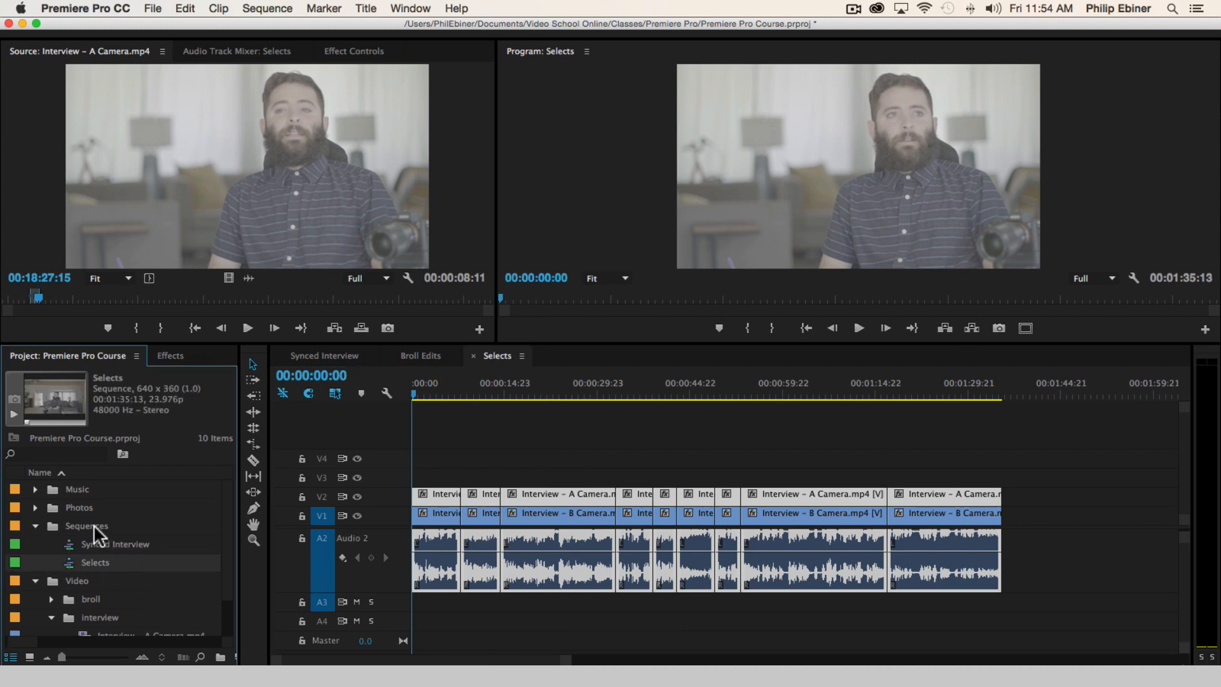
{"action": "key", "text": "super+v"}
{"action": "left_click", "coordinate": [101, 562]}
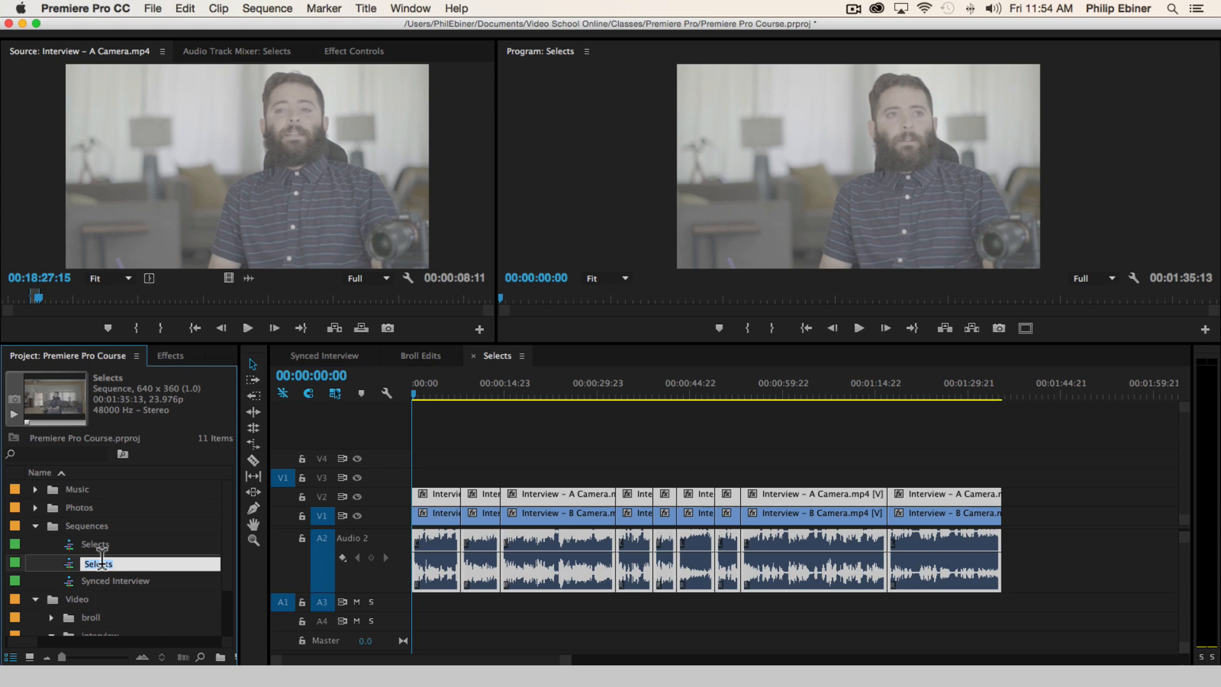
{"action": "type", "text": "Anthony v1"}
{"action": "key", "text": "Return"}
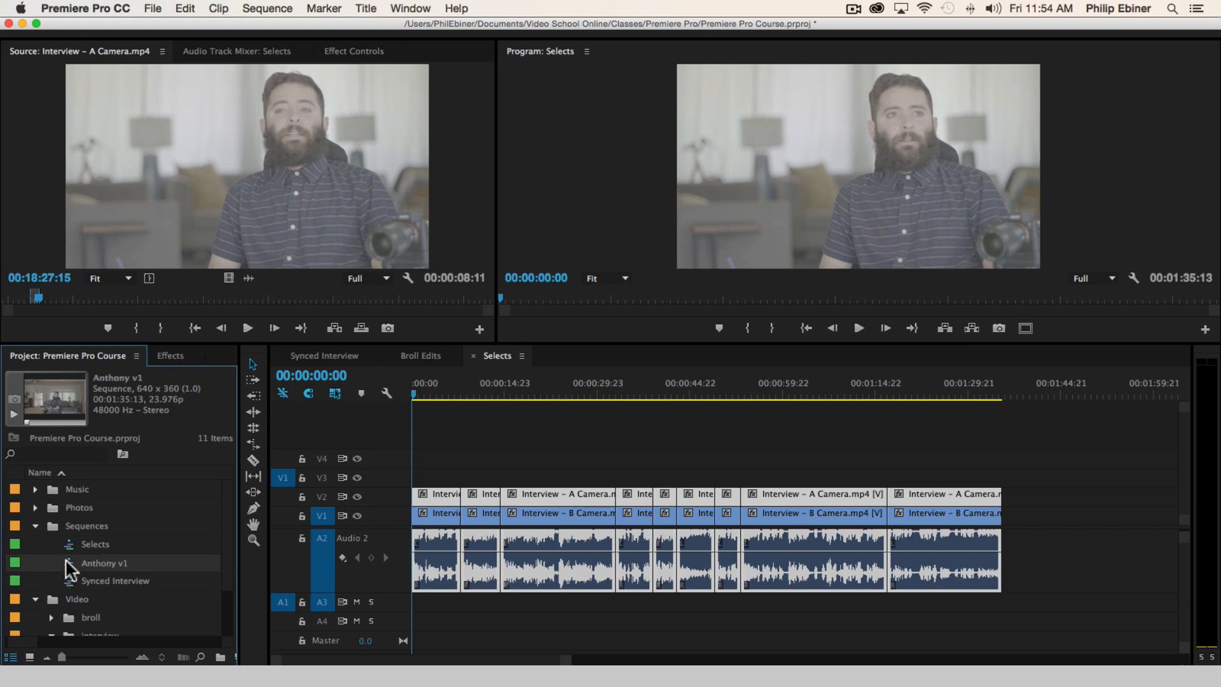
{"action": "double_click", "coordinate": [69, 564]}
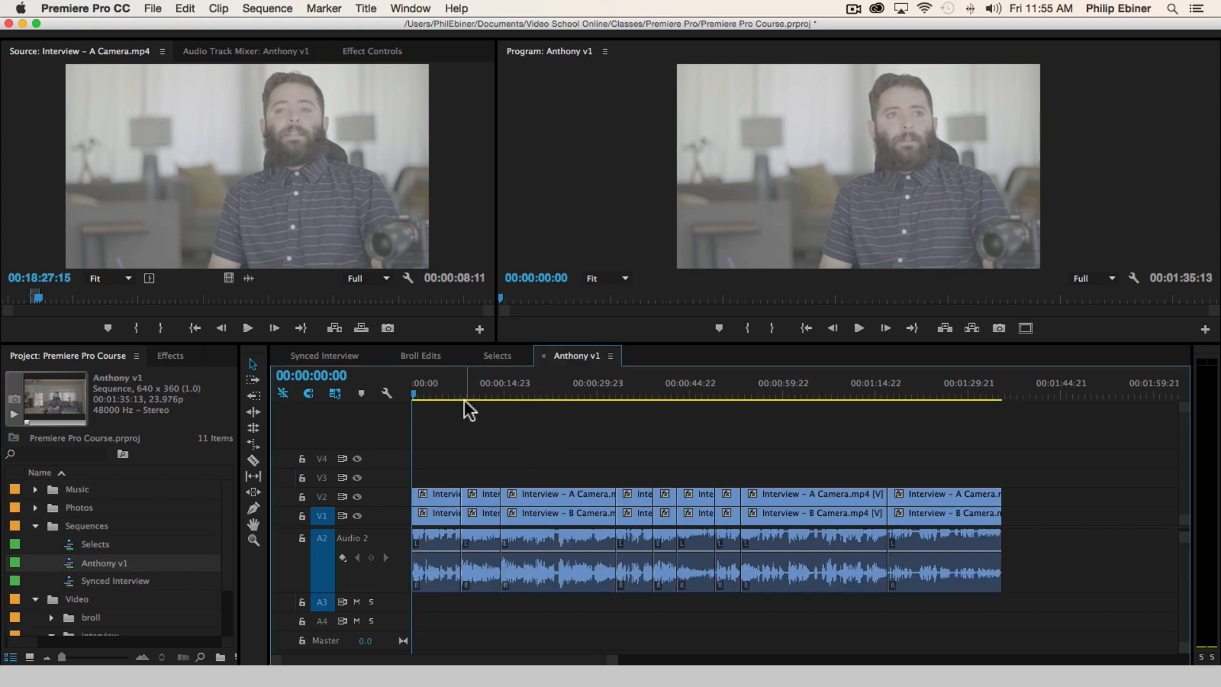
Close the Selects, Broll Edits and Synced Interview sequences in the timeline, keeping only the new v1 sequence open
{"action": "left_click", "coordinate": [501, 355]}
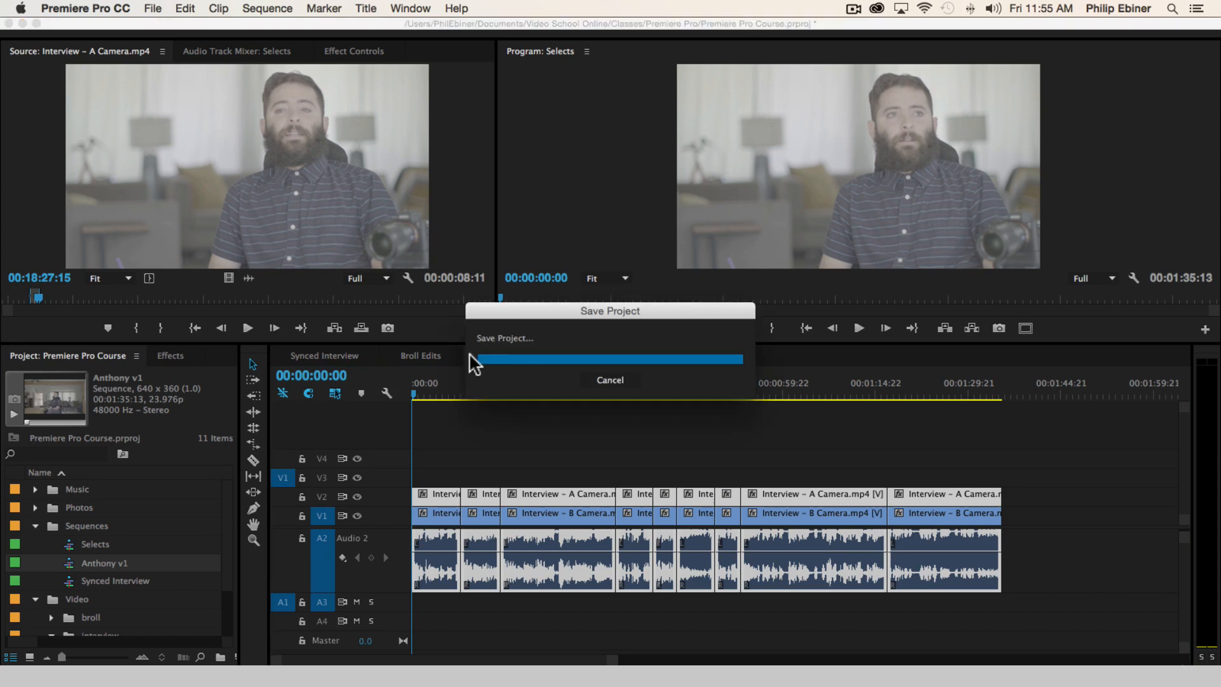
{"action": "left_click", "coordinate": [472, 355]}
{"action": "left_click", "coordinate": [407, 356]}
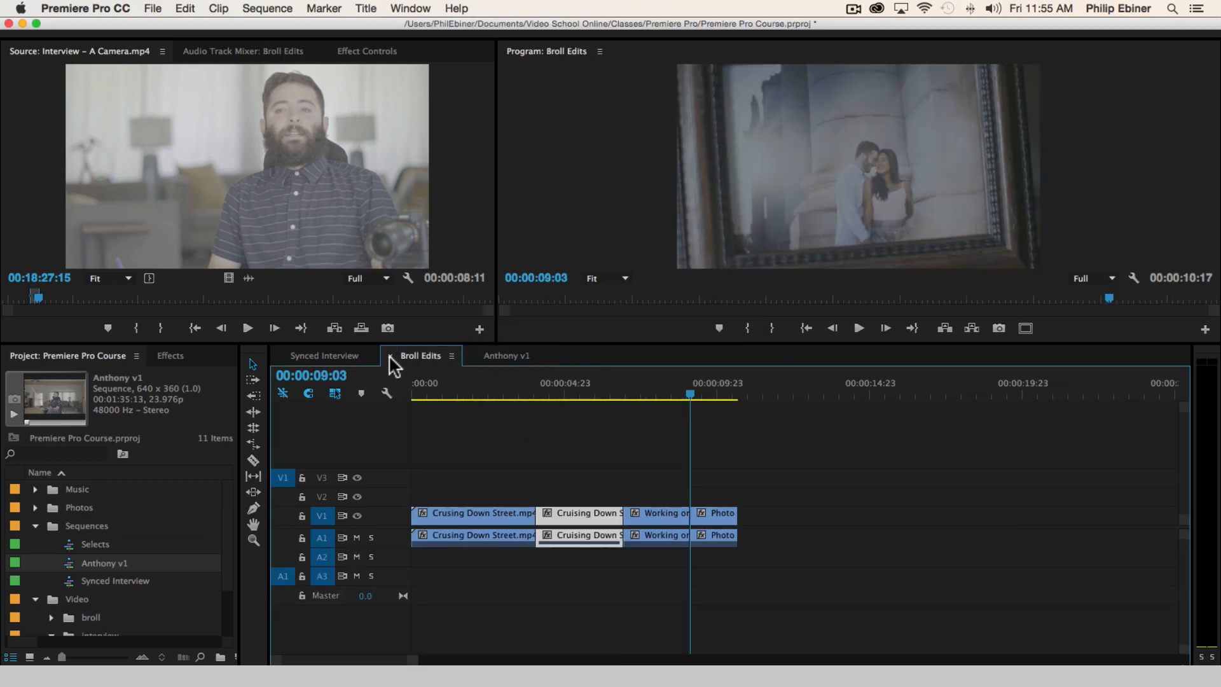
{"action": "left_click", "coordinate": [390, 356]}
{"action": "left_click", "coordinate": [322, 355]}
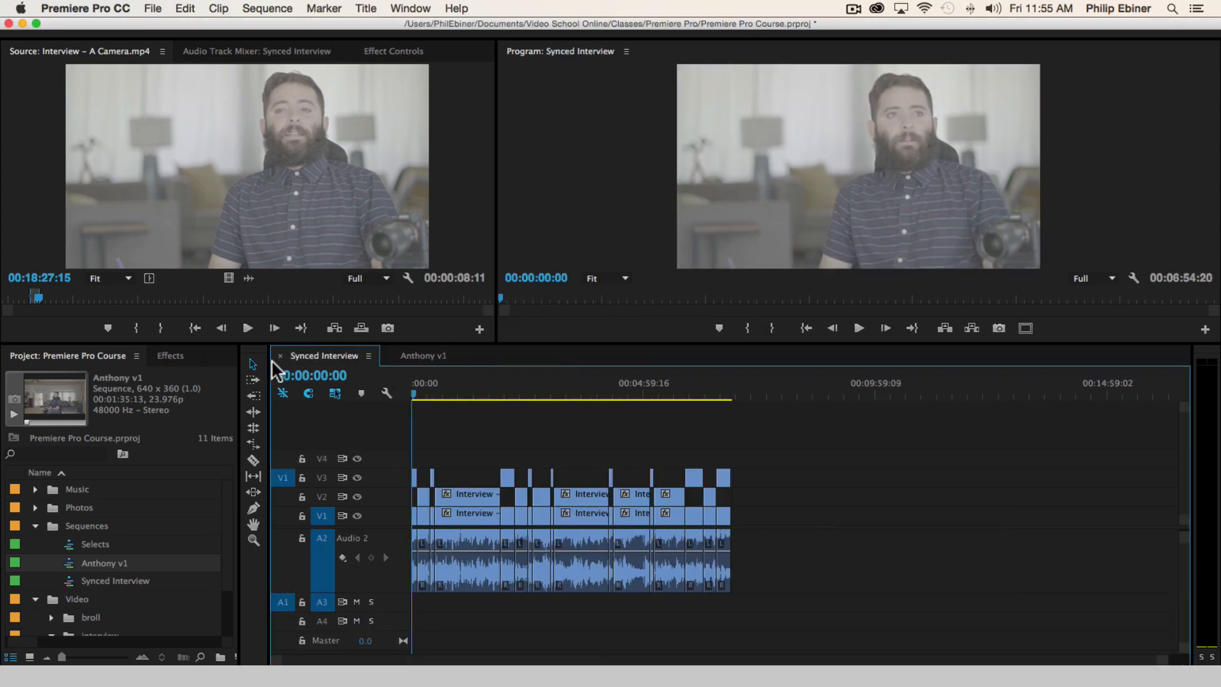
{"action": "left_click", "coordinate": [280, 355]}
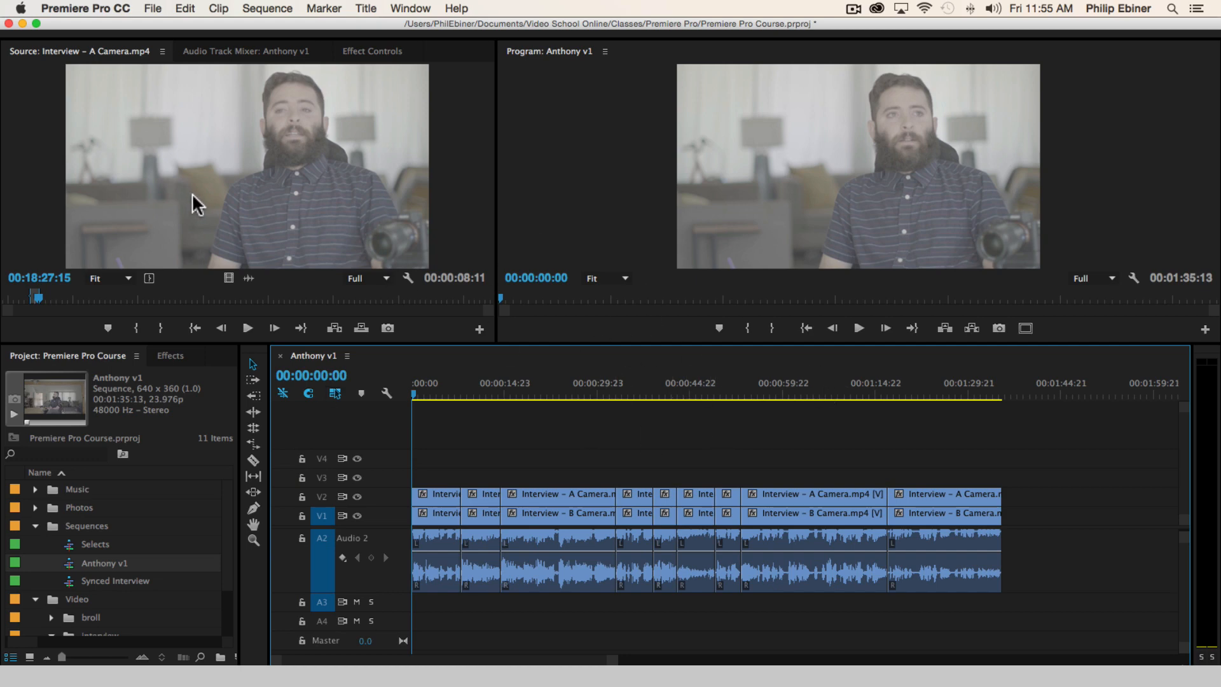
In the Auto Save preferences, keep automatic project saving on with an interval of 5 minutes and confirm
{"action": "left_click", "coordinate": [152, 9]}
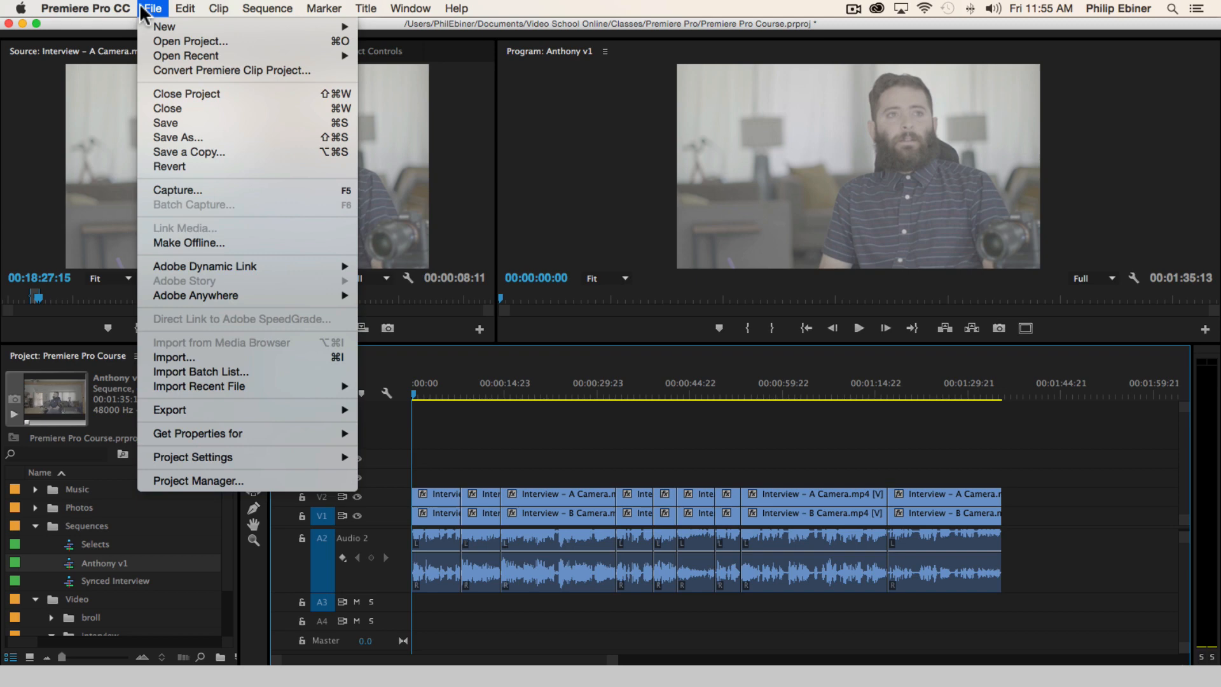
{"action": "mouse_move", "coordinate": [112, 11]}
{"action": "mouse_move", "coordinate": [107, 59]}
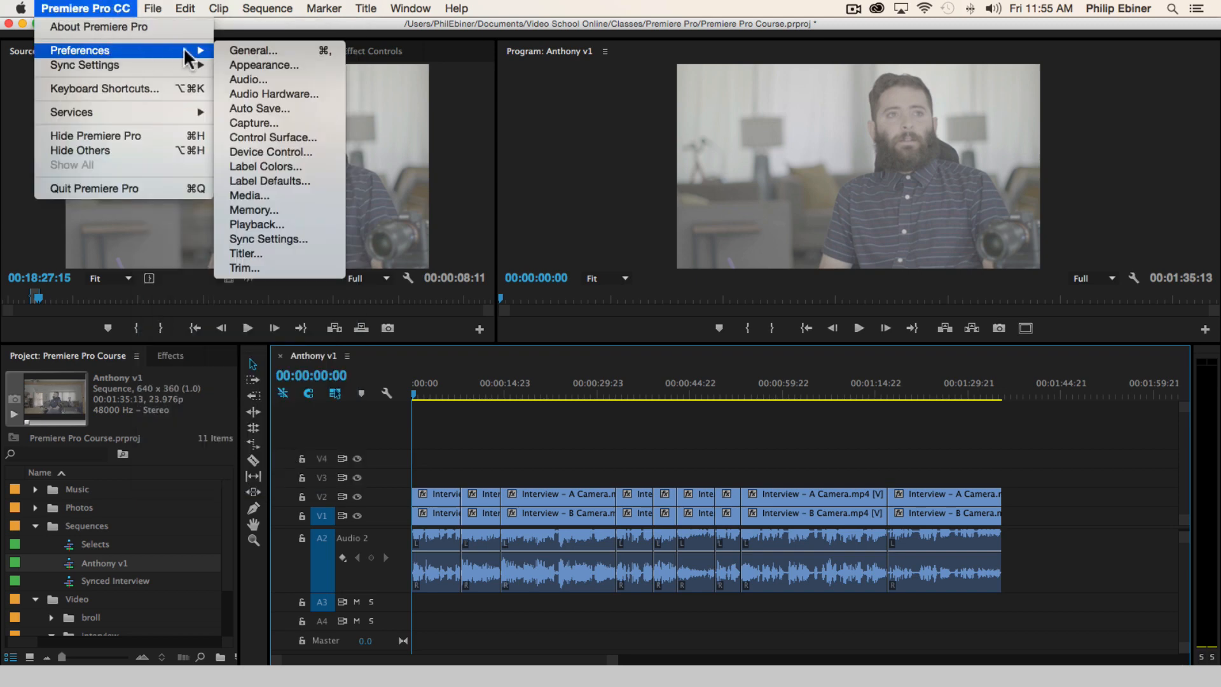
{"action": "left_click", "coordinate": [285, 108]}
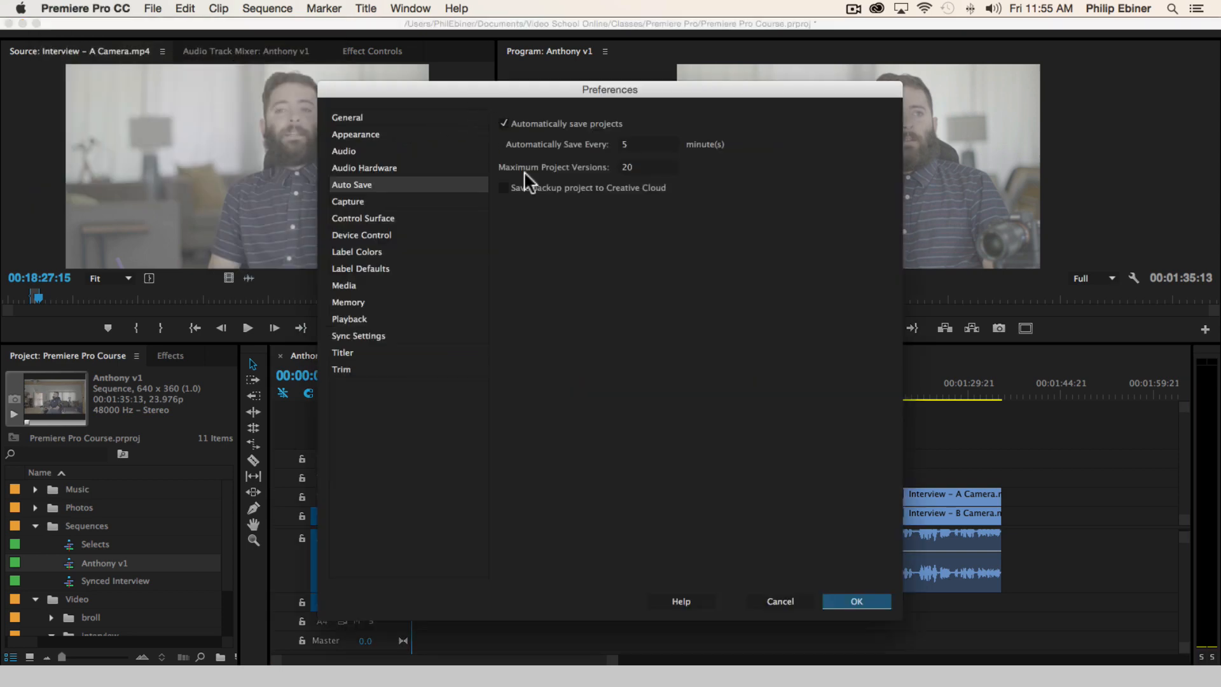
{"action": "left_click", "coordinate": [504, 124]}
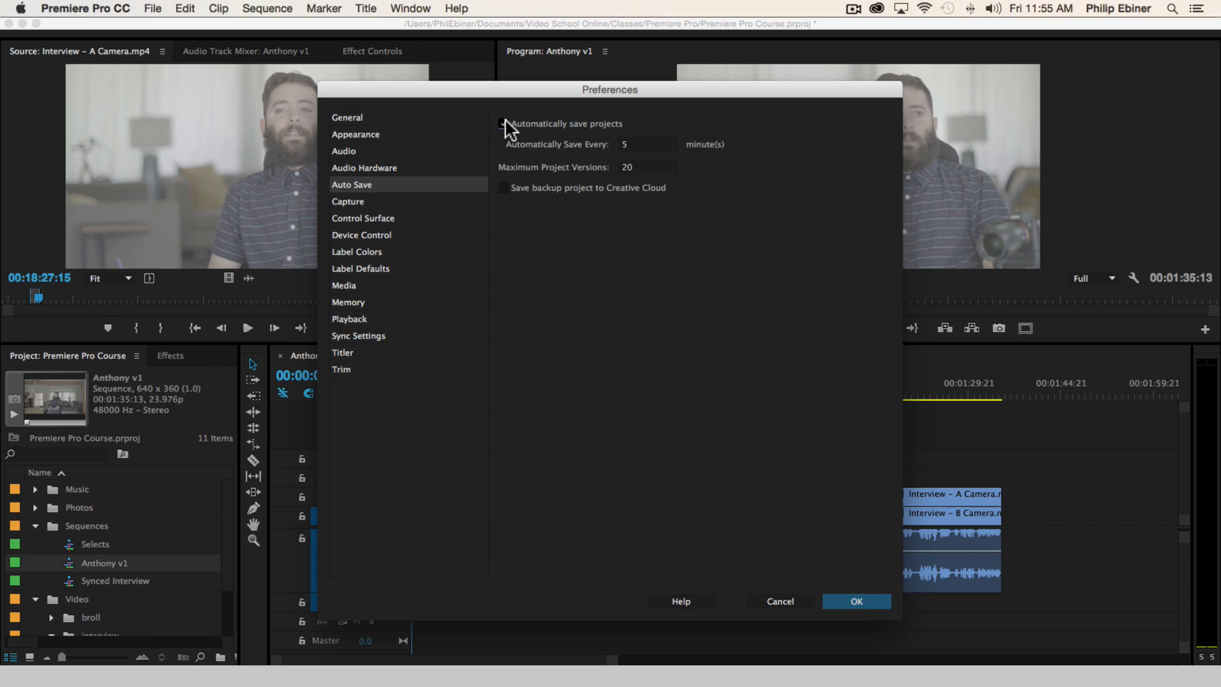
{"action": "left_click", "coordinate": [644, 138]}
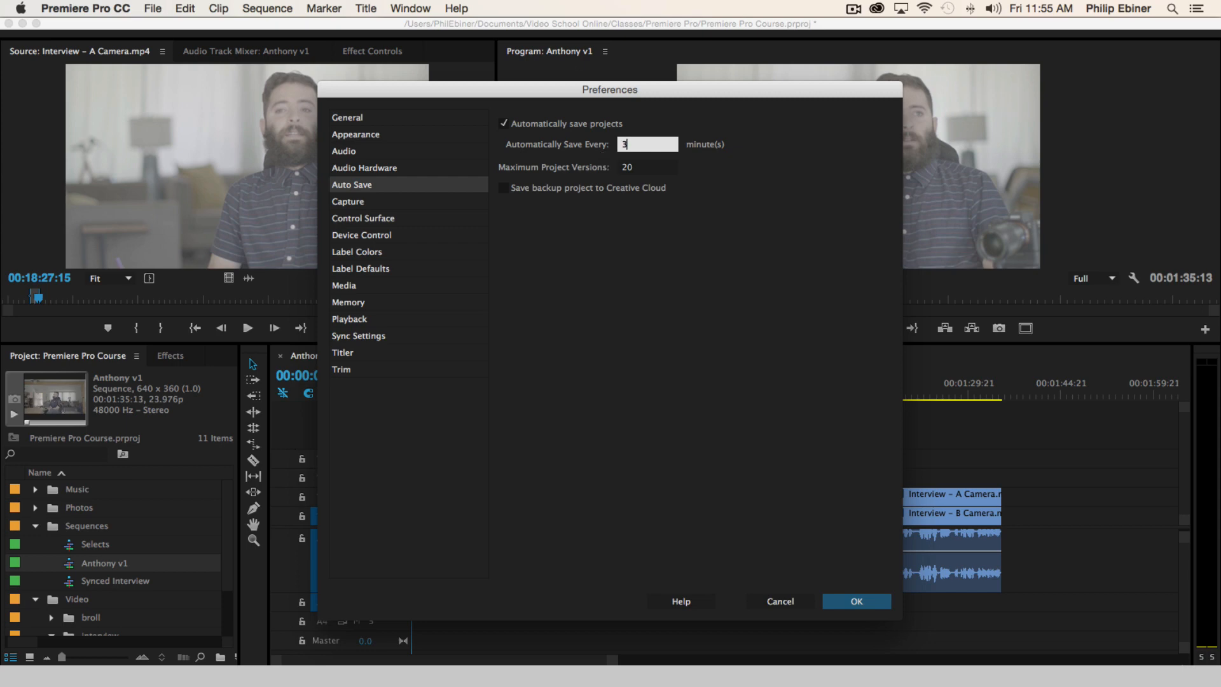
{"action": "left_click", "coordinate": [638, 144]}
{"action": "type", "text": "5"}
{"action": "left_click", "coordinate": [884, 192]}
{"action": "left_click", "coordinate": [705, 177]}
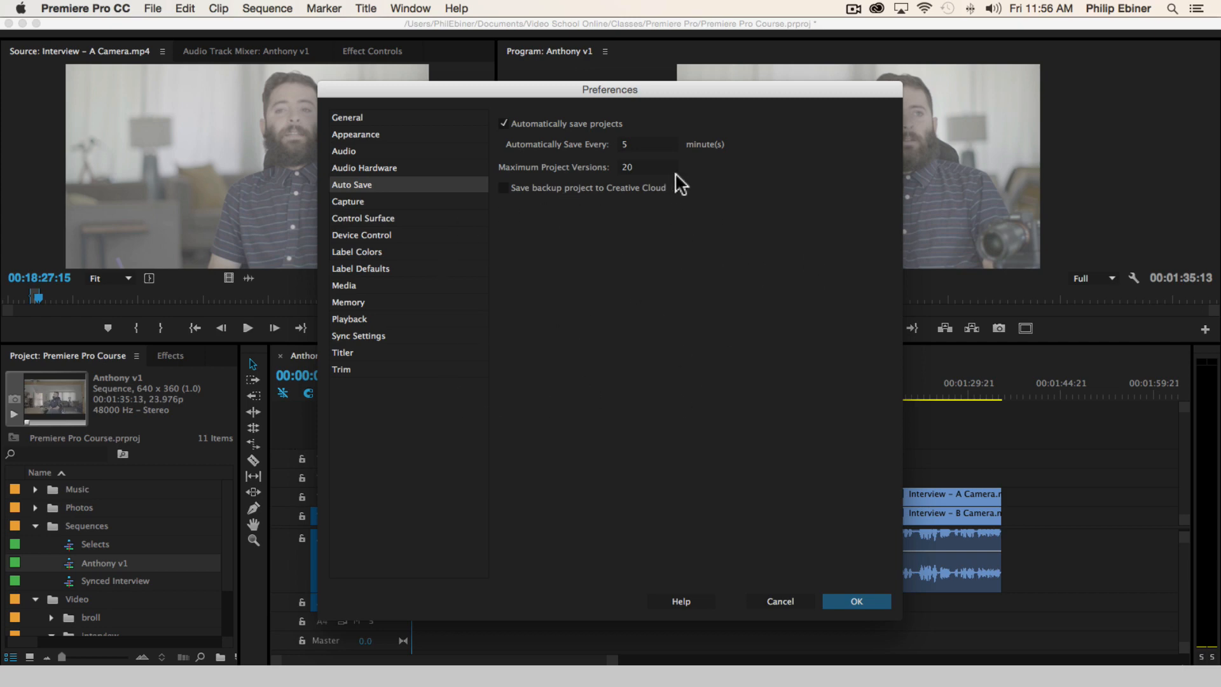
{"action": "left_click", "coordinate": [878, 601]}
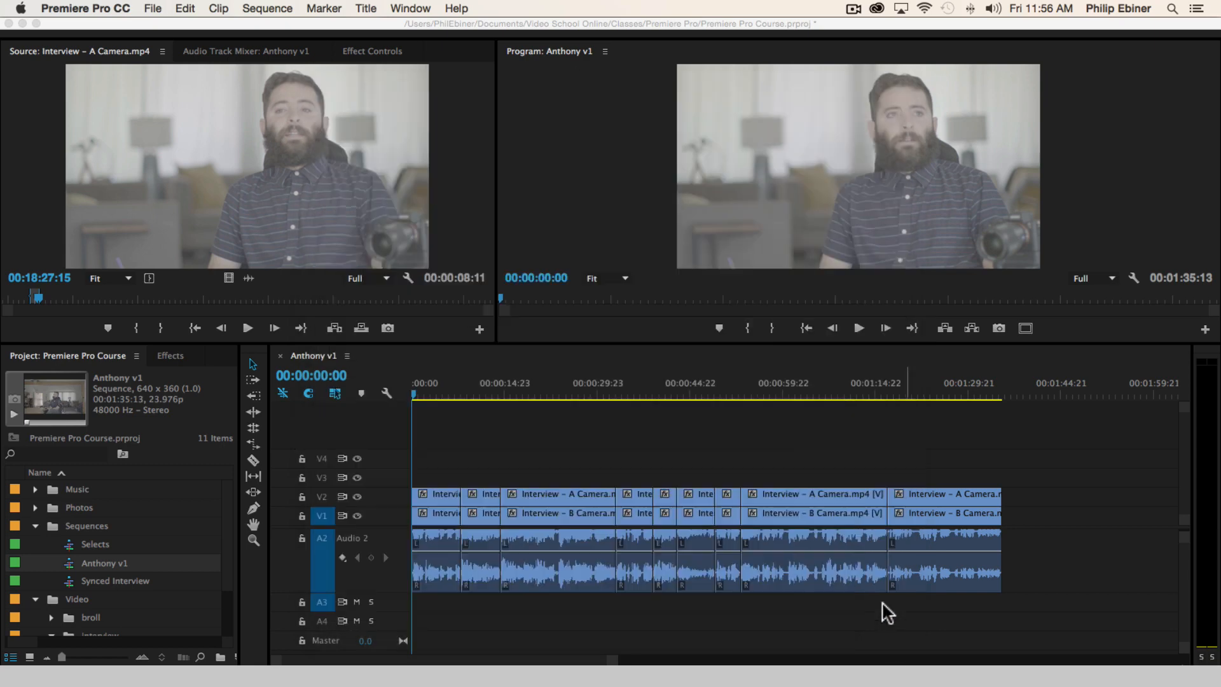
Switch to Finder and open the Adobe Premiere Pro Auto-Save folder inside the Premiere Pro course folder
{"action": "key", "text": "super+Tab"}
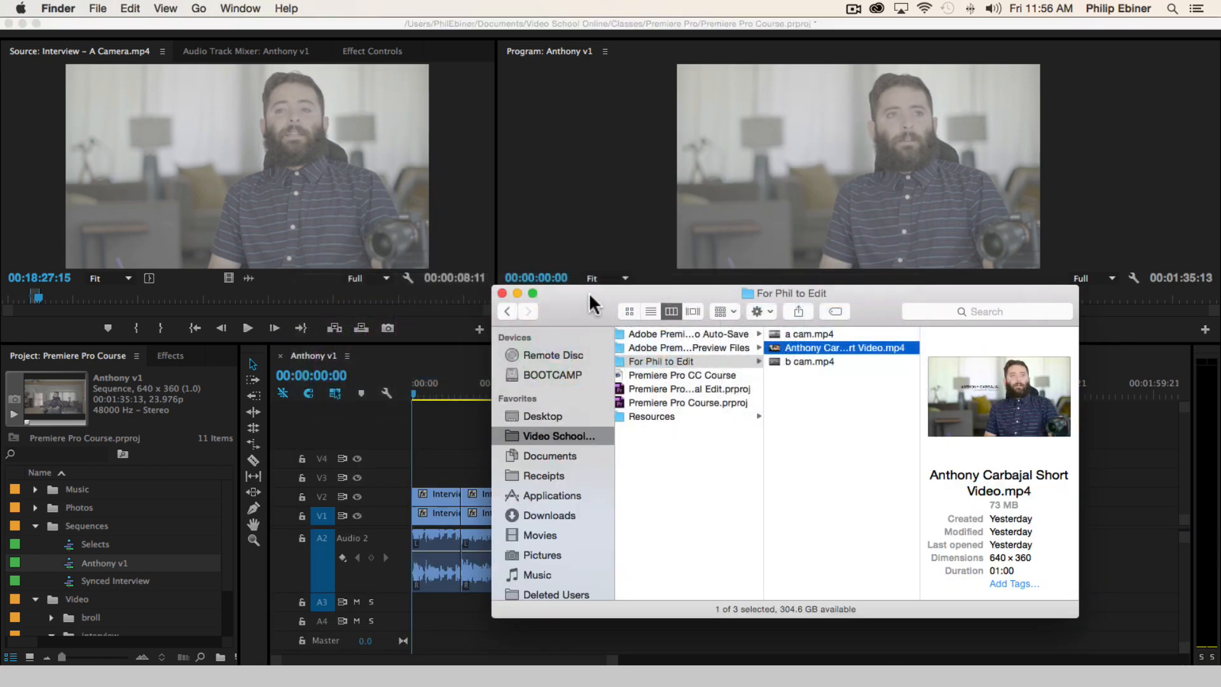
{"action": "left_click_drag", "start_coordinate": [580, 293], "coordinate": [465, 198]}
{"action": "left_click_drag", "start_coordinate": [647, 407], "coordinate": [706, 404]}
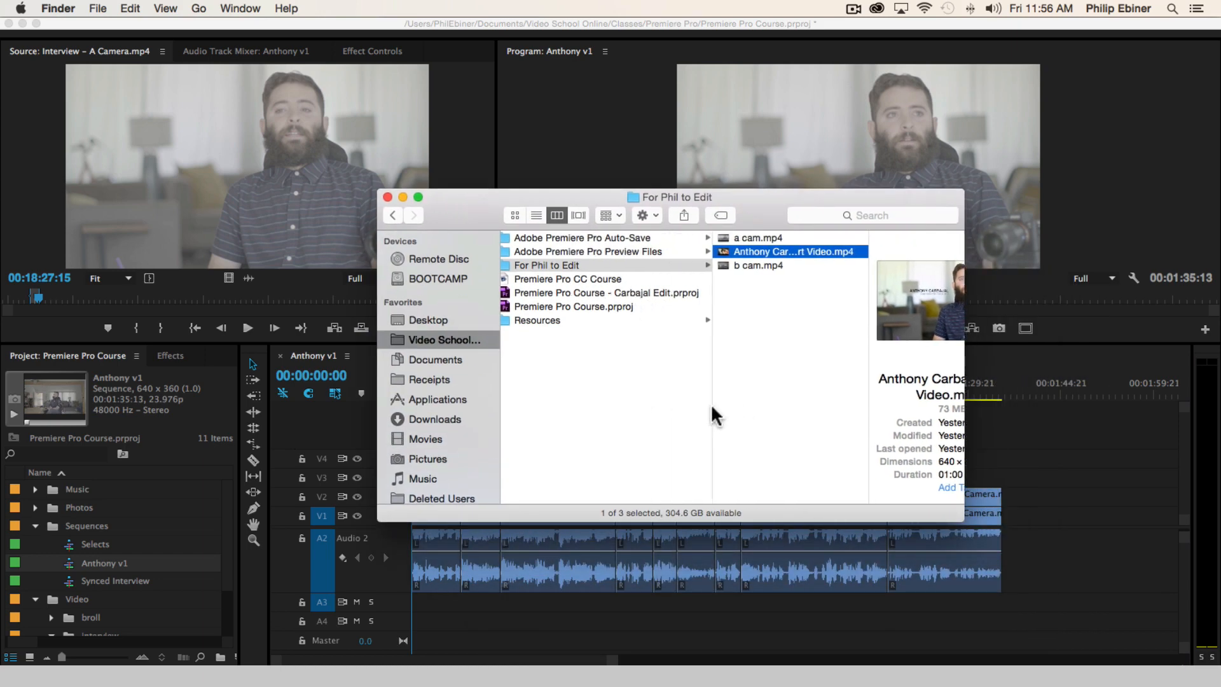
{"action": "scroll", "coordinate": [690, 402], "scroll_direction": "left", "scroll_amount": 3}
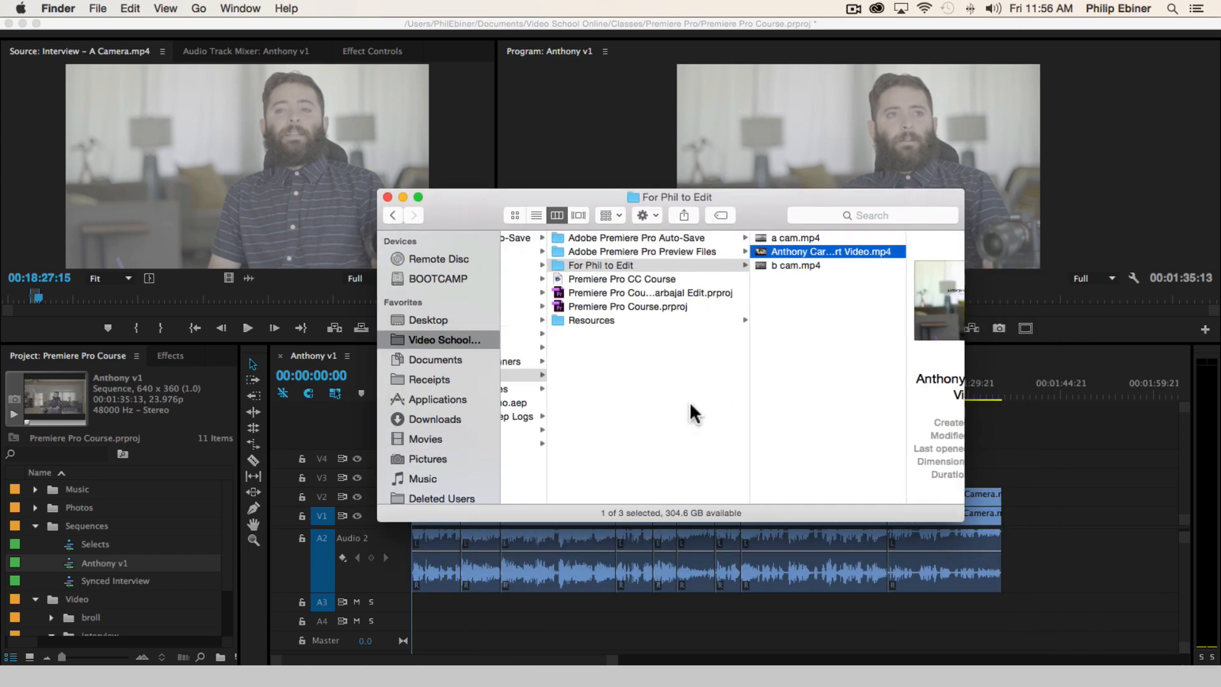
{"action": "scroll", "coordinate": [689, 402], "scroll_direction": "left", "scroll_amount": 1}
{"action": "scroll", "coordinate": [751, 319], "scroll_direction": "left", "scroll_amount": 5}
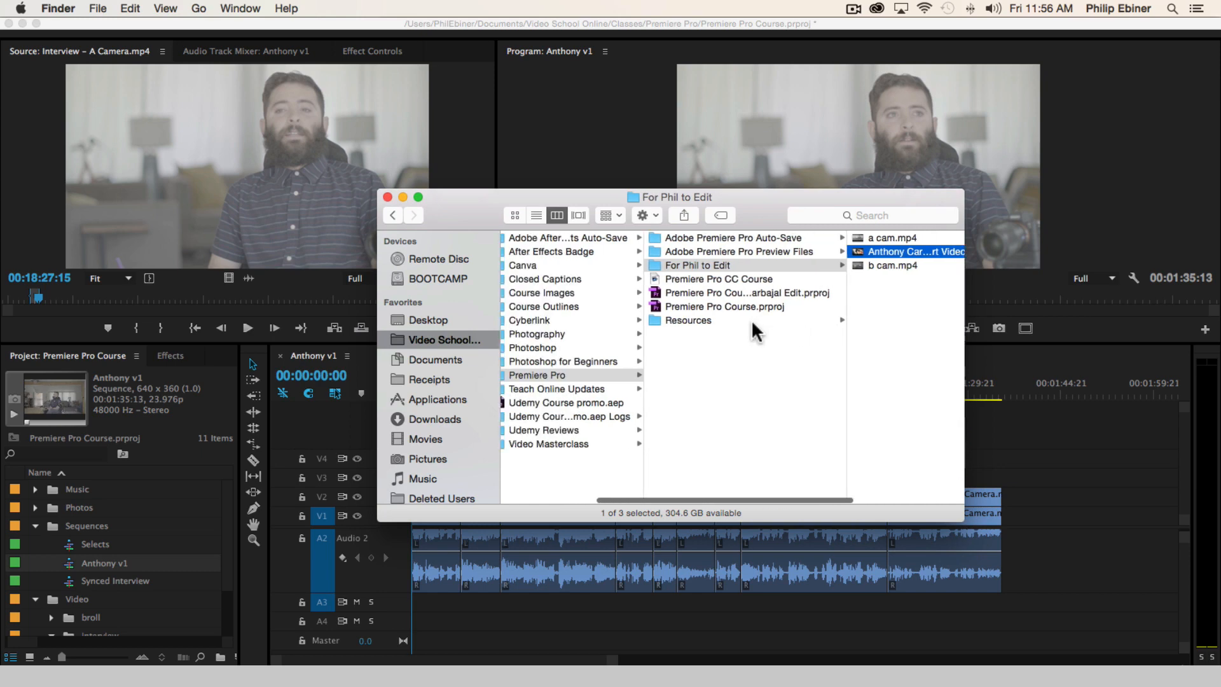
{"action": "scroll", "coordinate": [750, 319], "scroll_direction": "left", "scroll_amount": 1}
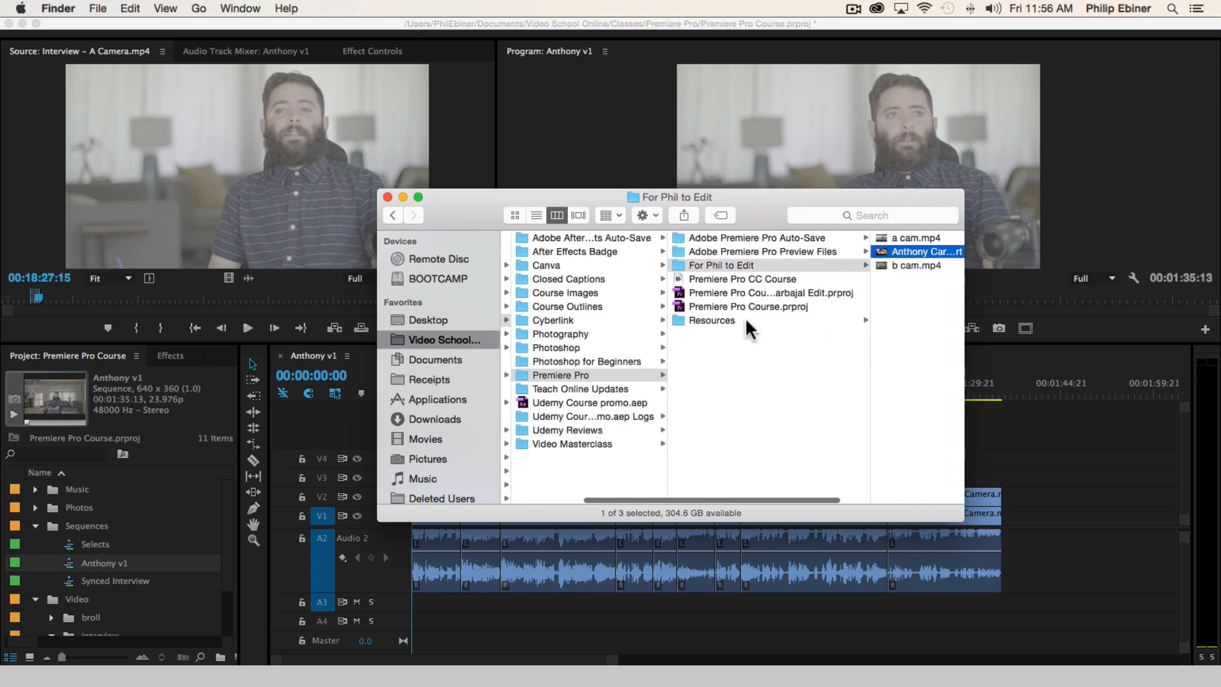
{"action": "left_click", "coordinate": [752, 237]}
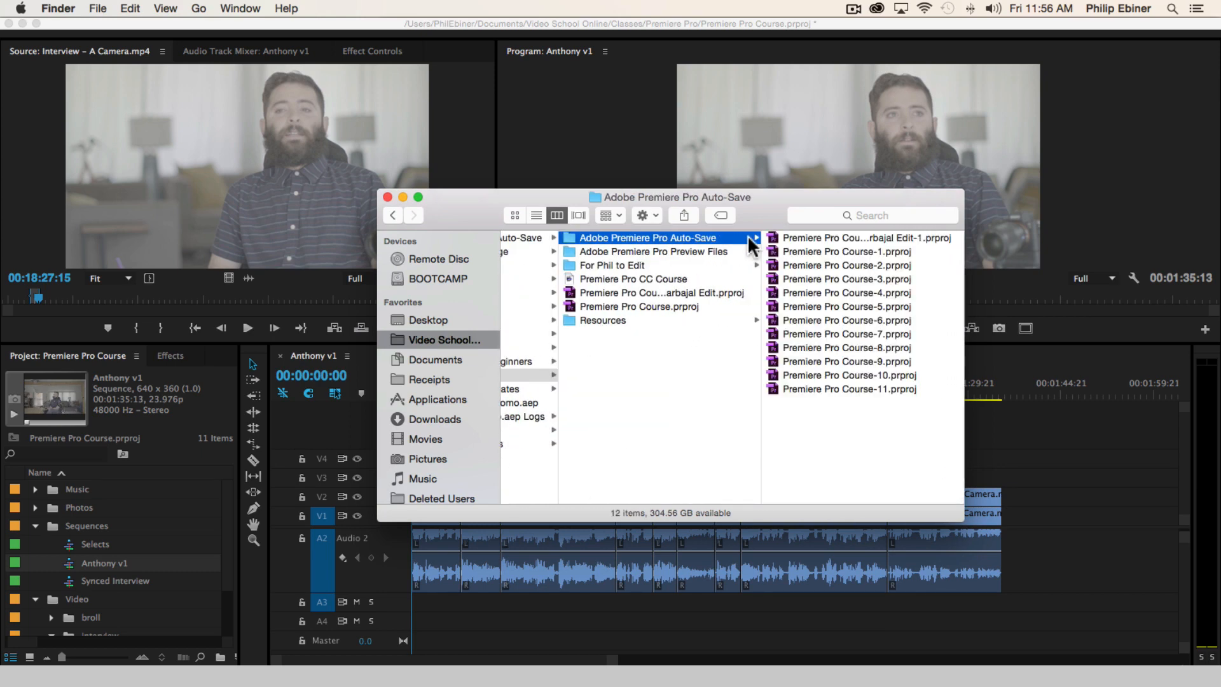
Look through the numbered auto-saved project files and their modification times, and return to Premiere Pro
{"action": "left_click", "coordinate": [866, 264]}
{"action": "key", "text": "Down"}
{"action": "key", "text": "Down"}
{"action": "key", "text": "Down"}
{"action": "key", "text": "Down"}
{"action": "key", "text": "Down"}
{"action": "key", "text": "Down"}
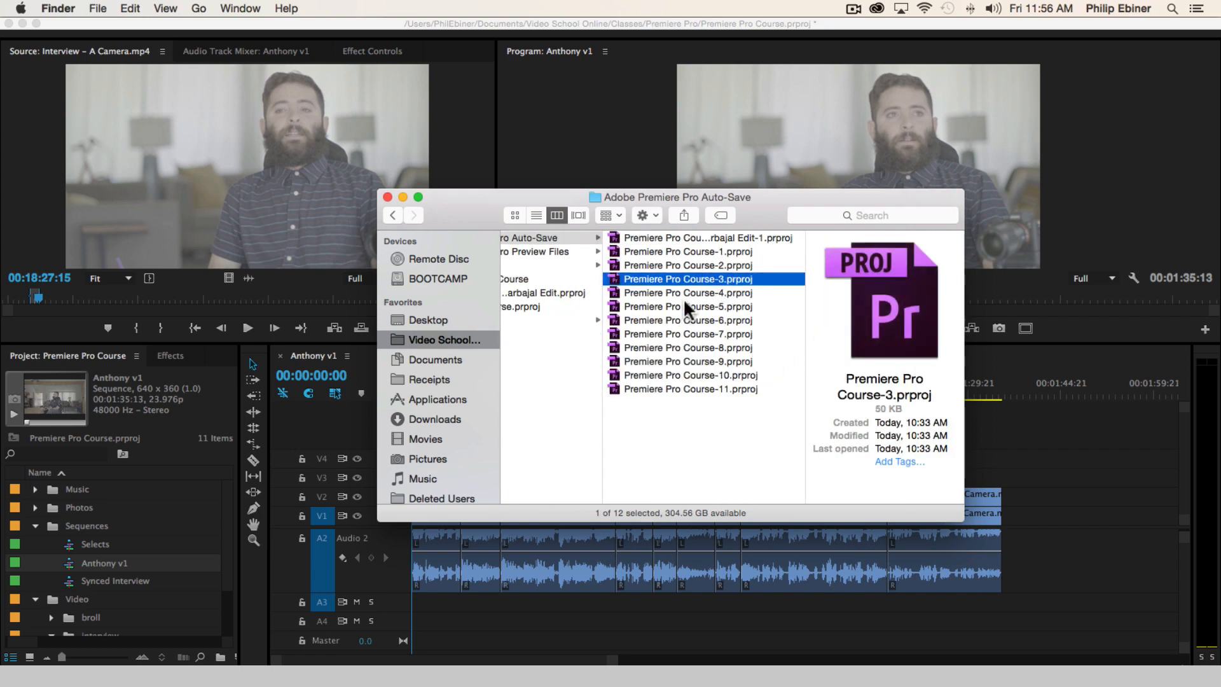
{"action": "key", "text": "Up"}
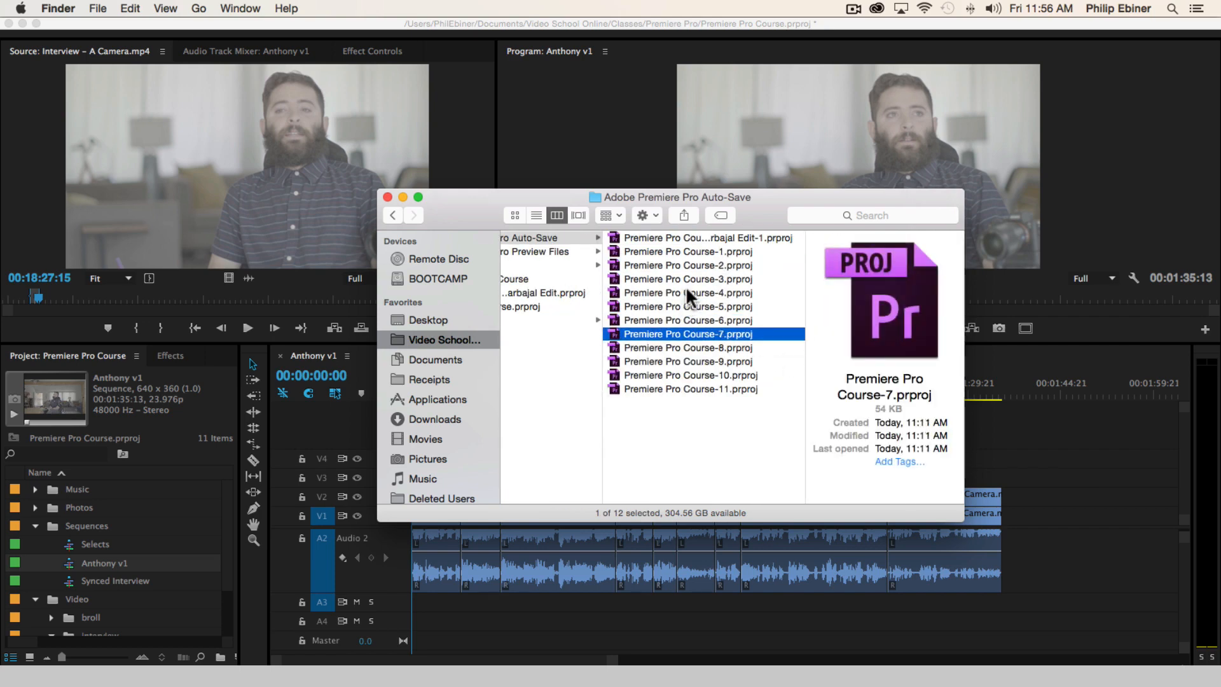
{"action": "key", "text": "Down"}
{"action": "key", "text": "Down"}
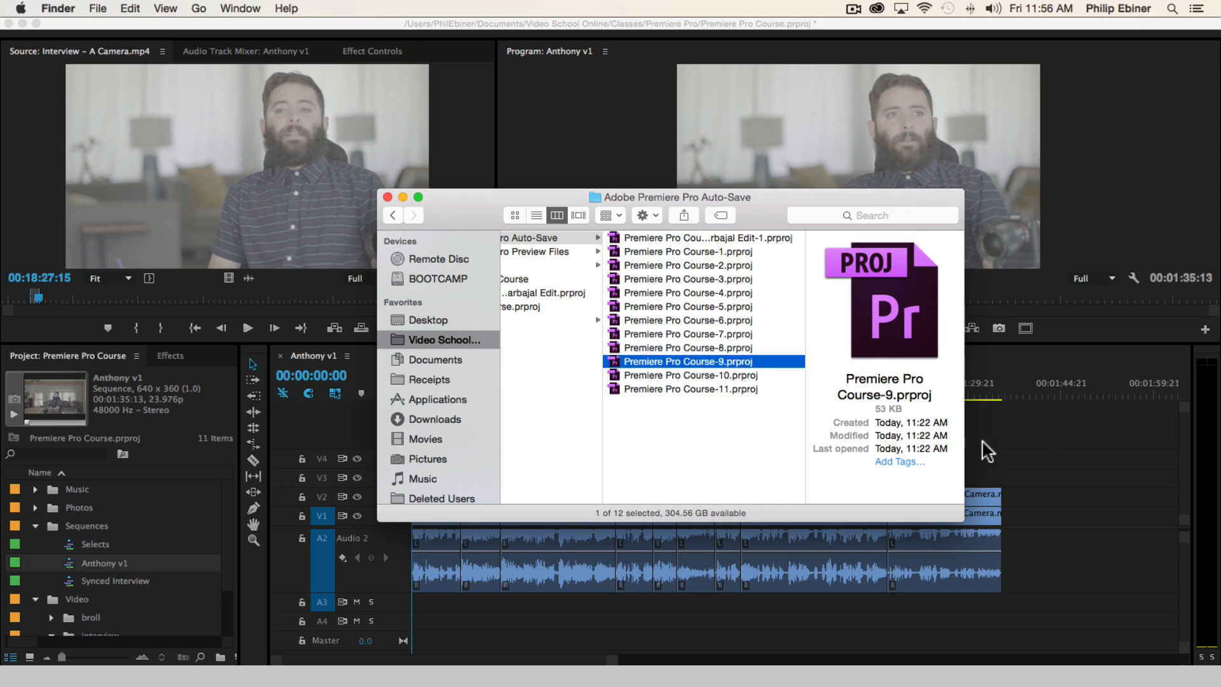
{"action": "key", "text": "Down"}
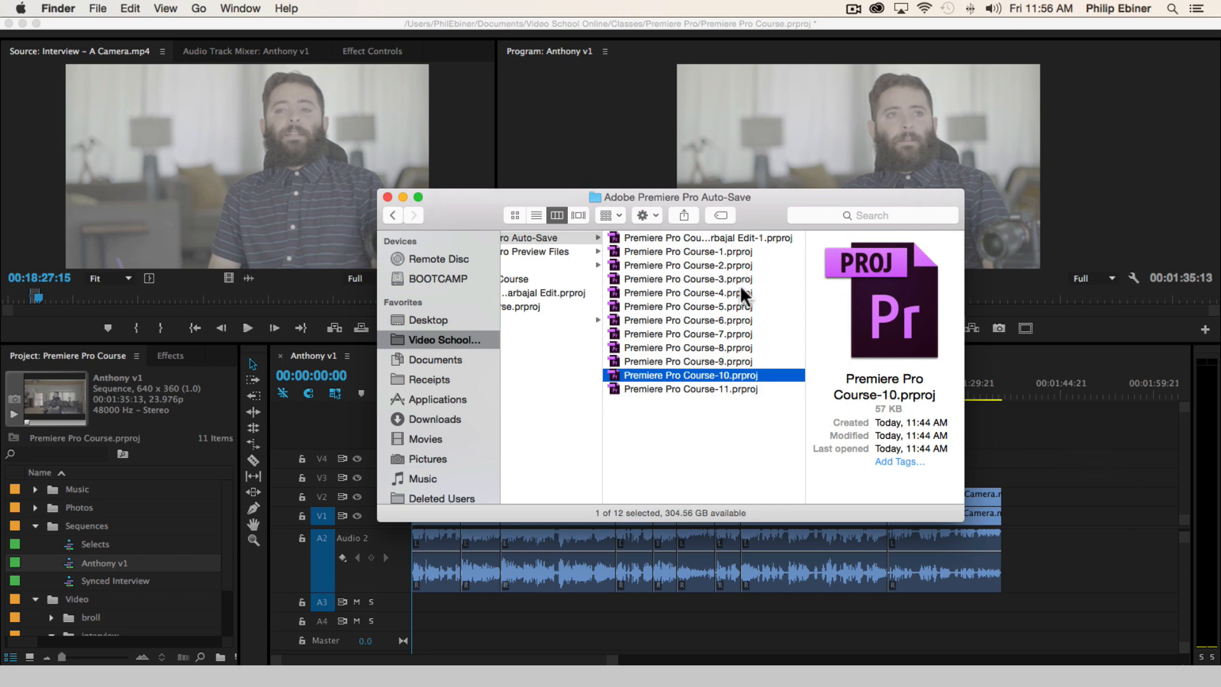
{"action": "left_click", "coordinate": [702, 277]}
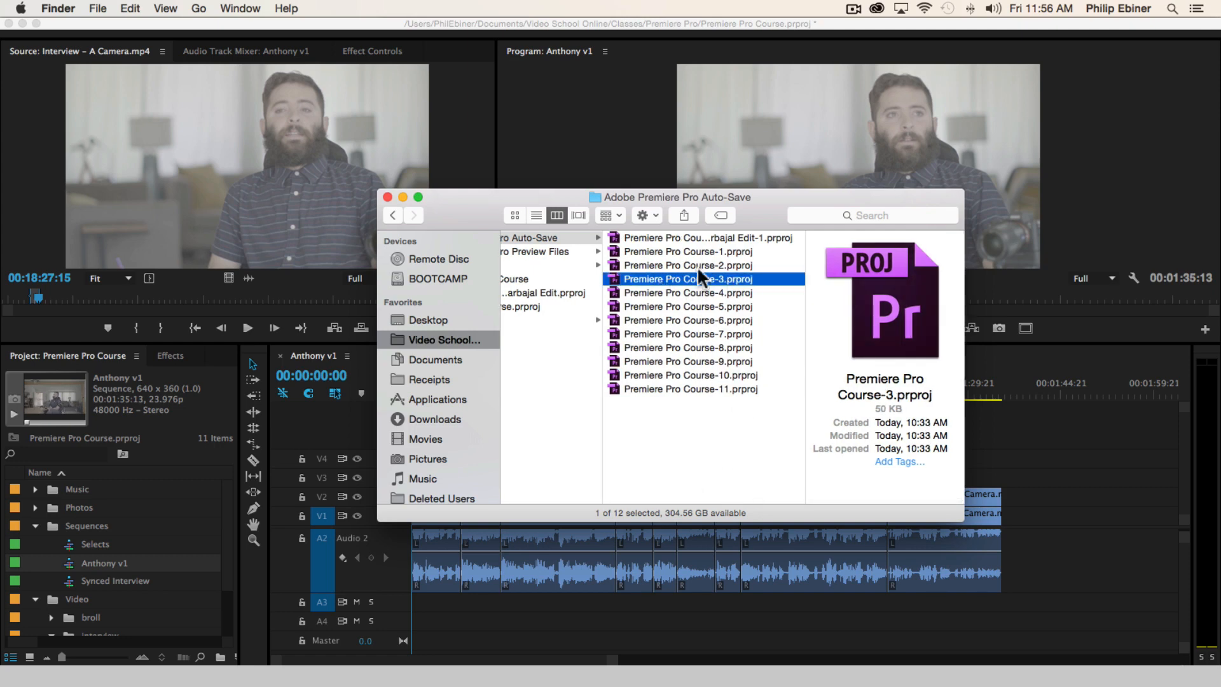
{"action": "left_click", "coordinate": [1094, 578]}
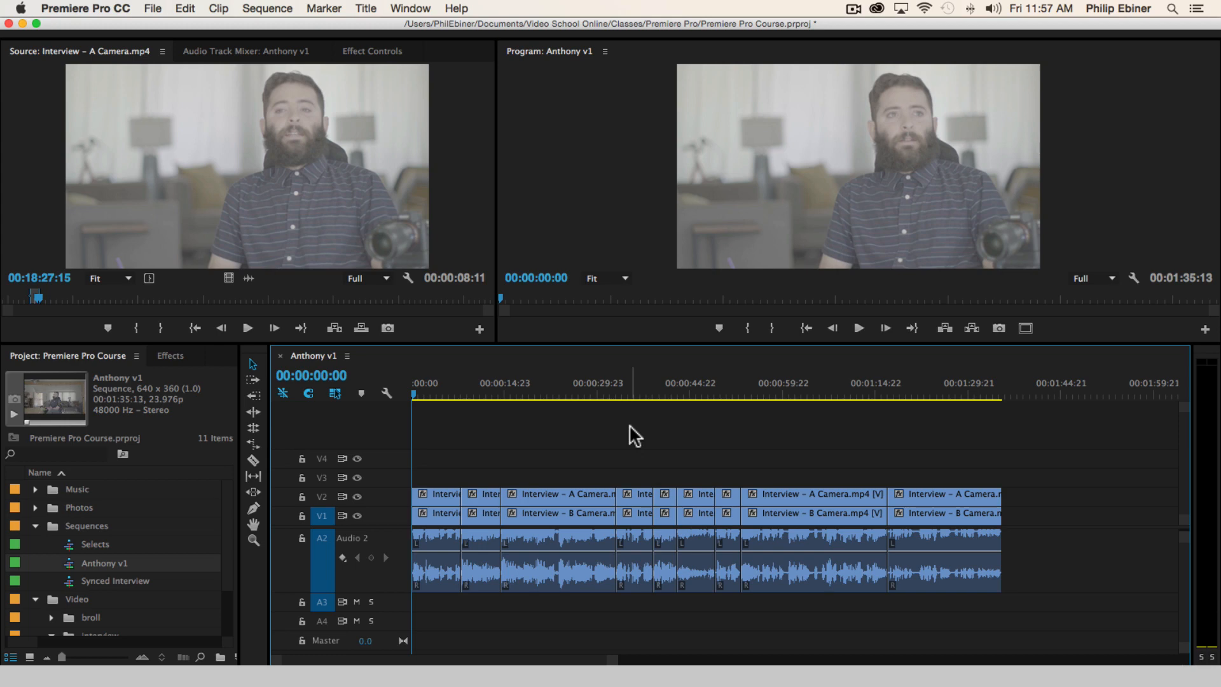
Play the end of the first bite in the v1 sequence to find the section to remove, stopping at 00:00:06:23
{"action": "key", "text": "equal"}
{"action": "key", "text": "space"}
{"action": "key", "text": "equal"}
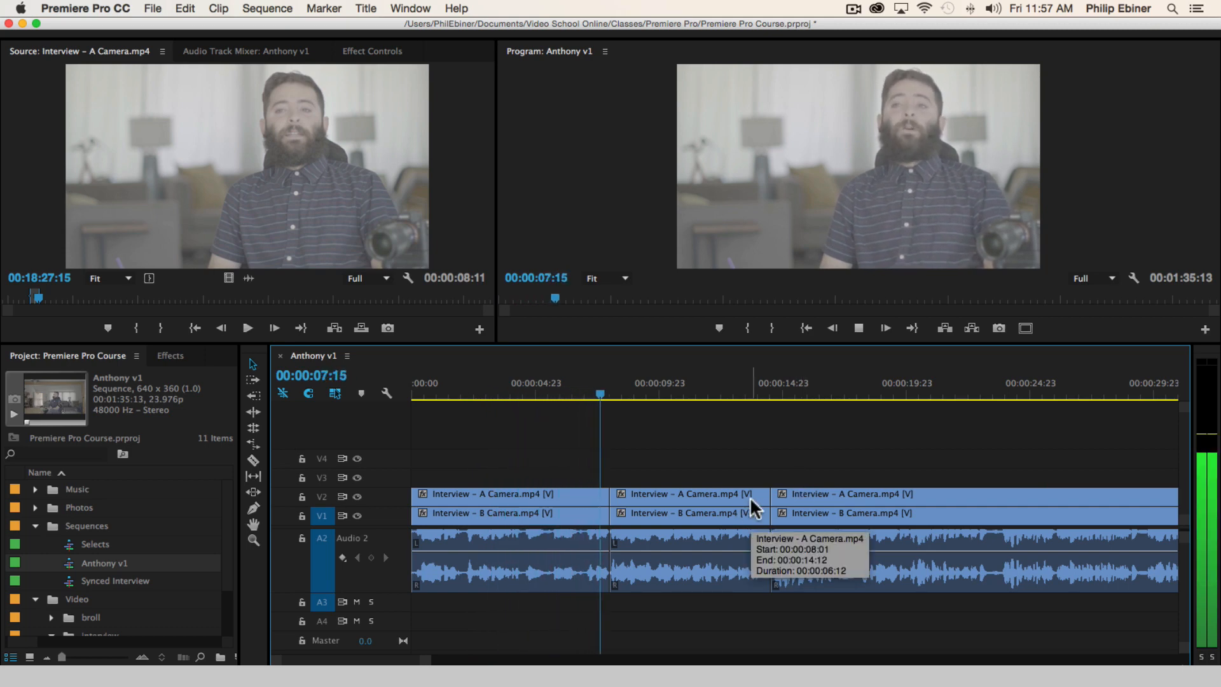
{"action": "left_click", "coordinate": [529, 398]}
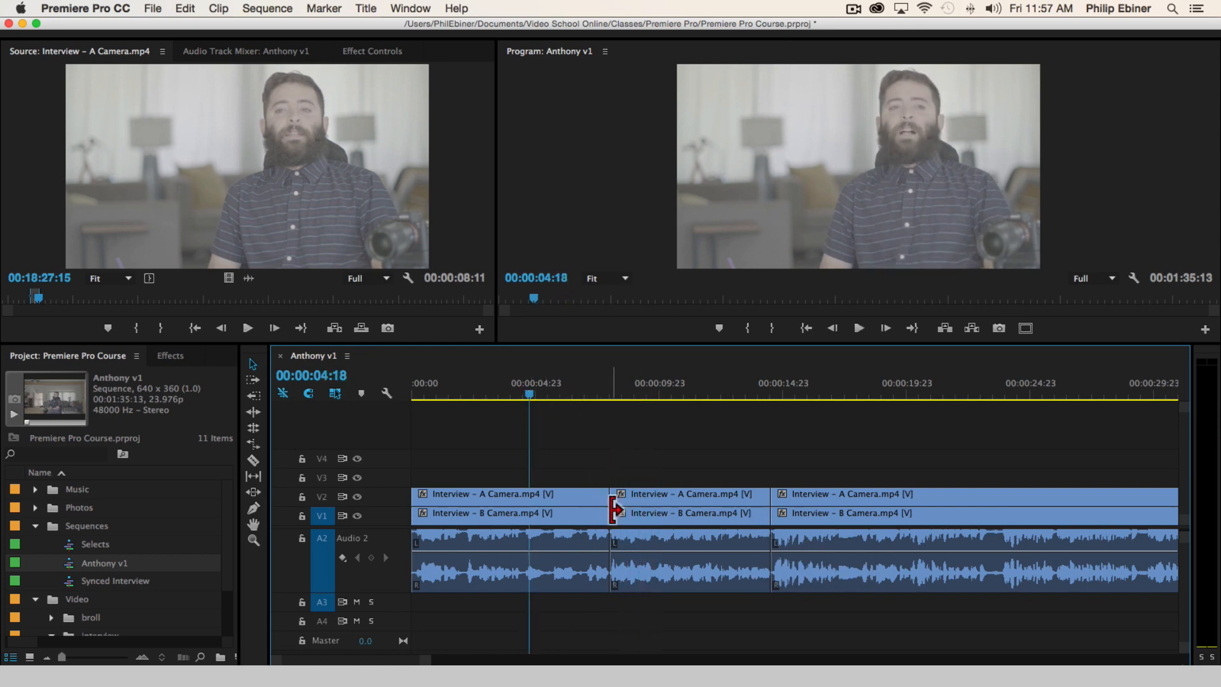
{"action": "key", "text": "space"}
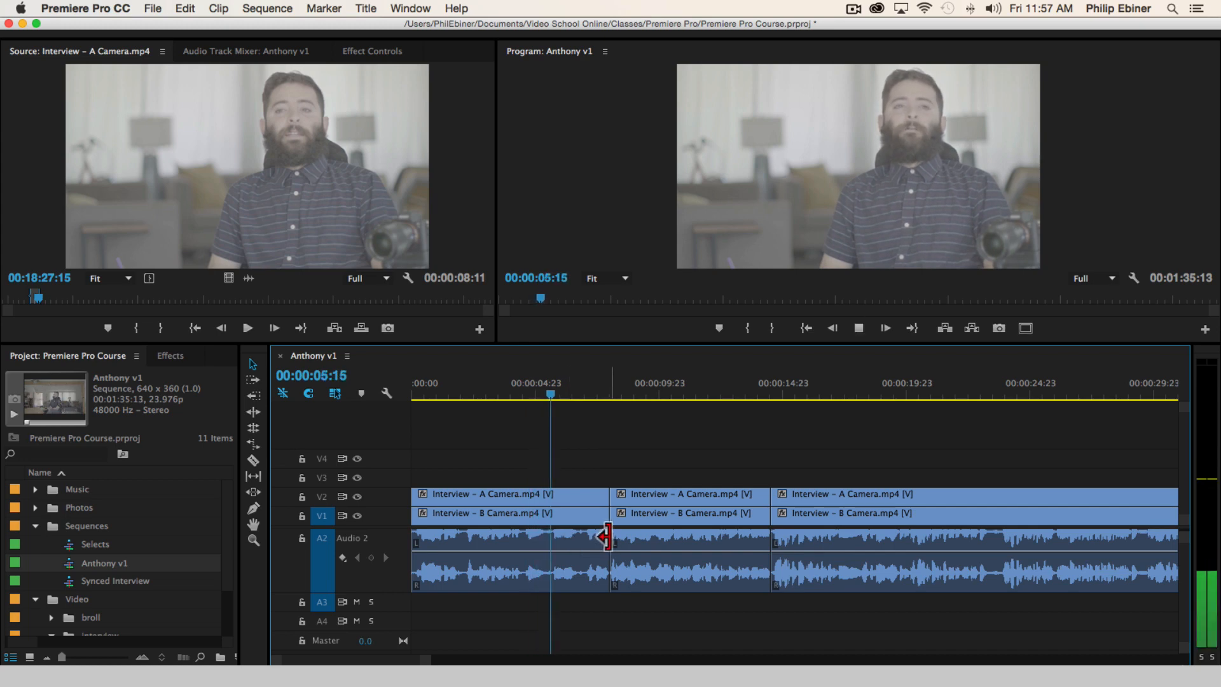
{"action": "key", "text": "space"}
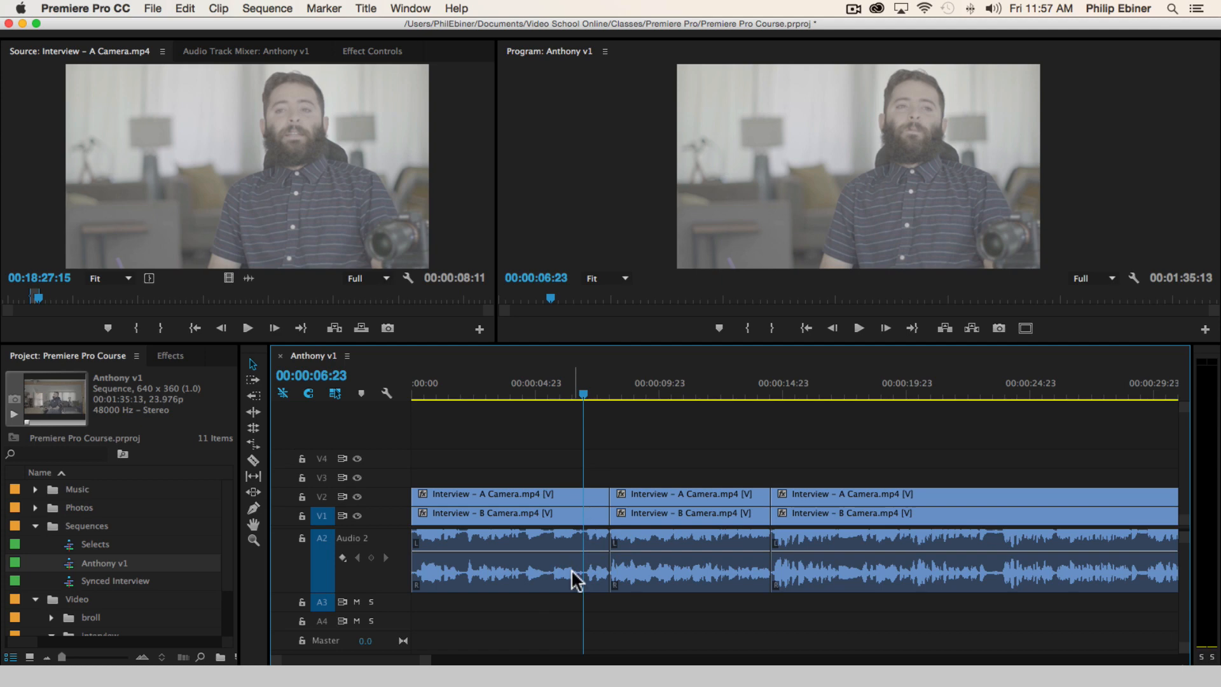
Cut out the section from about 00:00:05:15 to 00:00:06:23 on all tracks and close the gap
{"action": "key", "text": "n"}
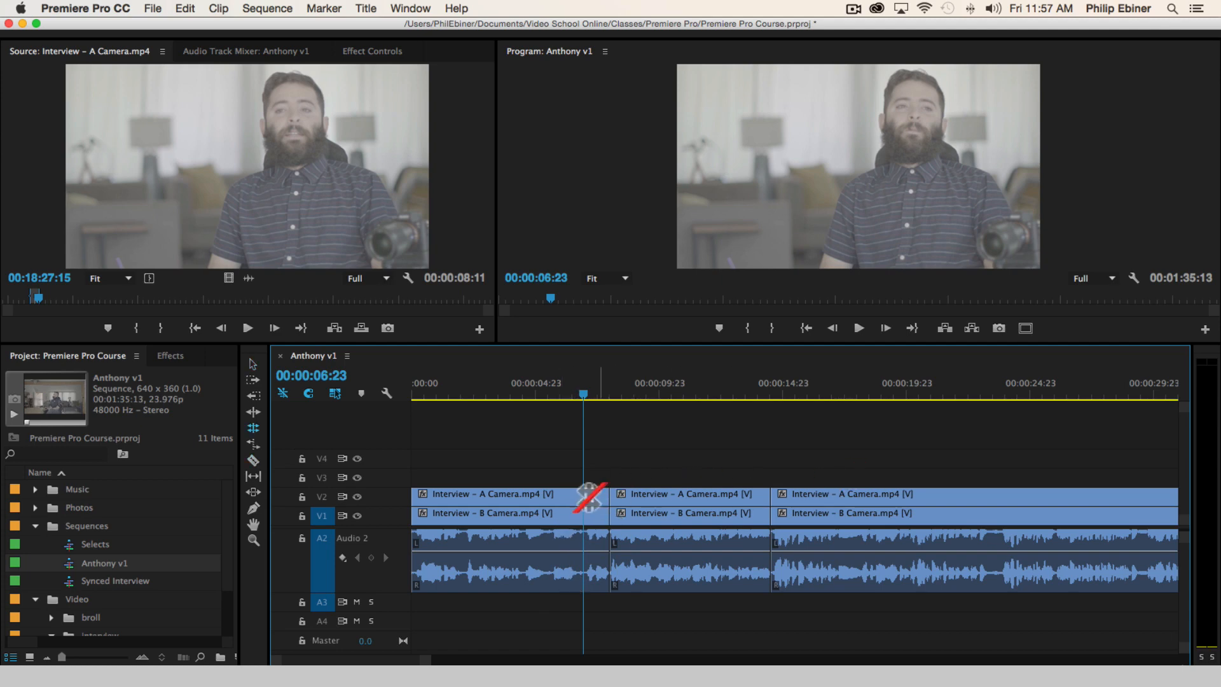
{"action": "key", "text": "c"}
{"action": "left_click", "coordinate": [551, 503]}
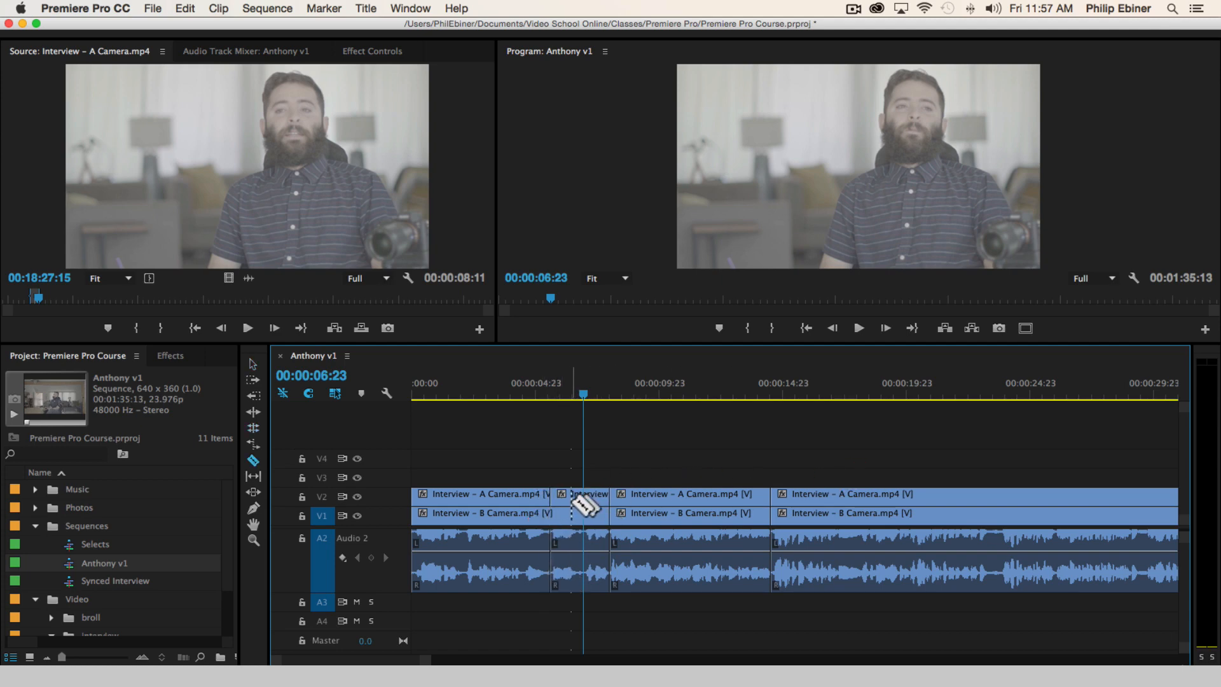
{"action": "left_click", "coordinate": [583, 506]}
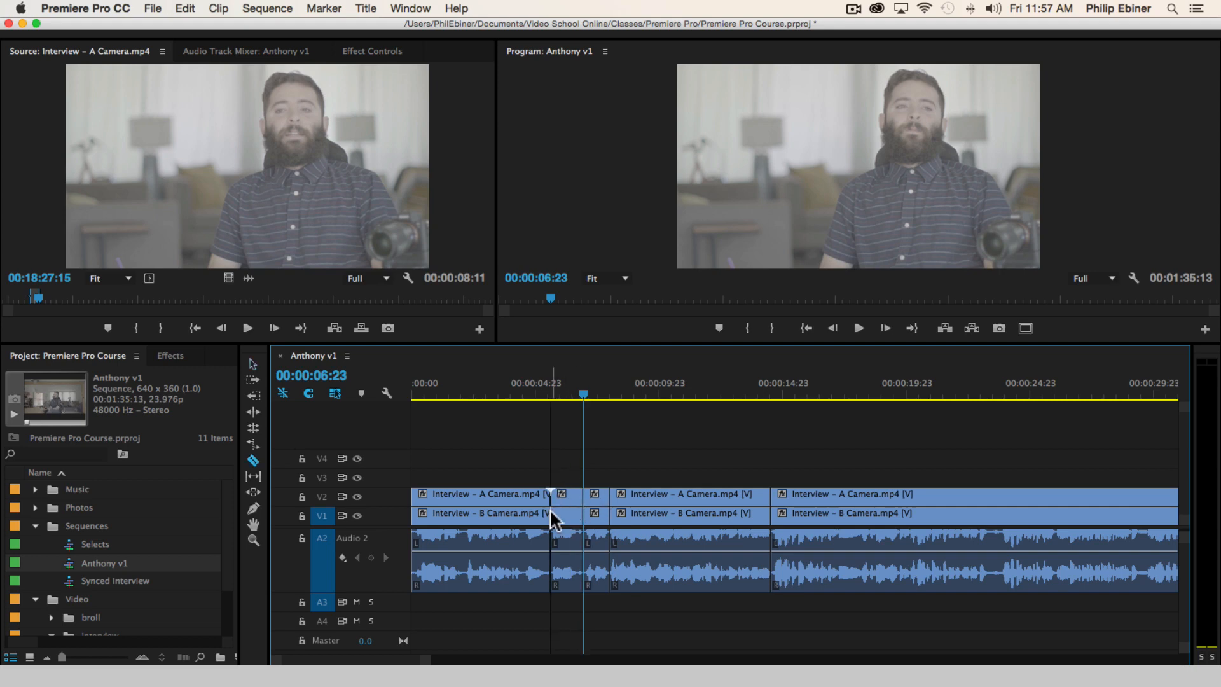
{"action": "key", "text": "v"}
{"action": "left_click", "coordinate": [568, 554]}
{"action": "key", "text": "Delete"}
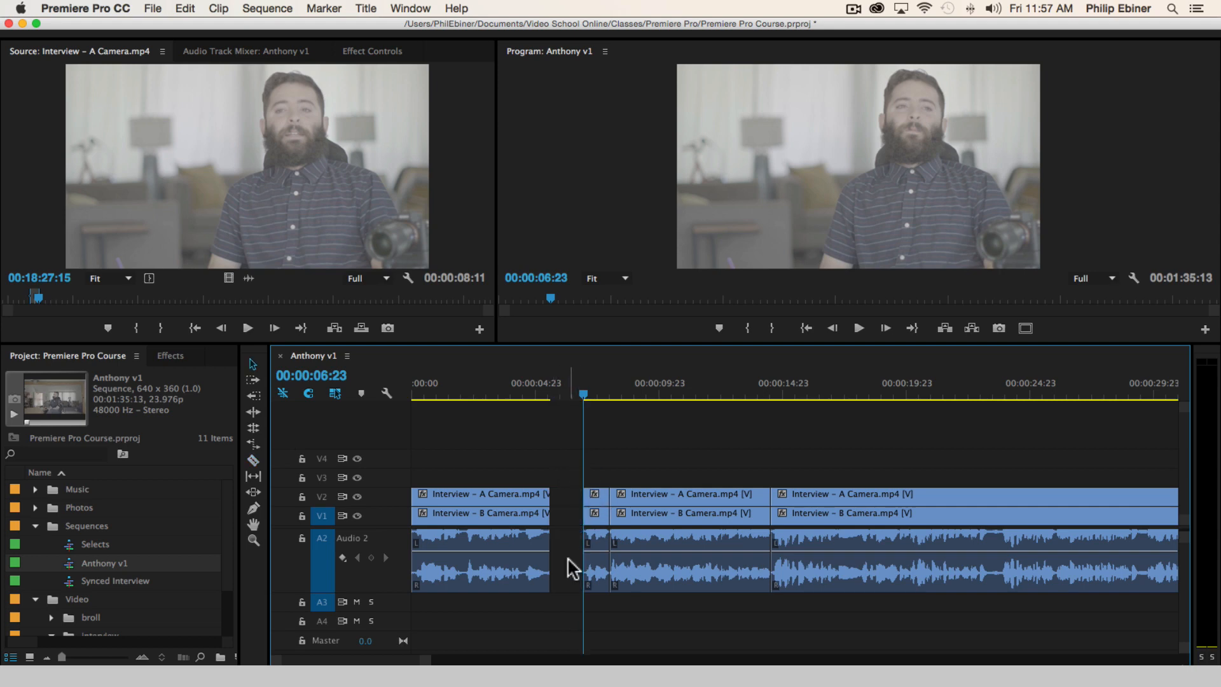
{"action": "left_click", "coordinate": [572, 568]}
{"action": "key", "text": "Delete"}
Play across the new cut in the first bite to check the edit, stopping at 00:00:06:18
{"action": "left_click", "coordinate": [519, 383]}
{"action": "key", "text": "space"}
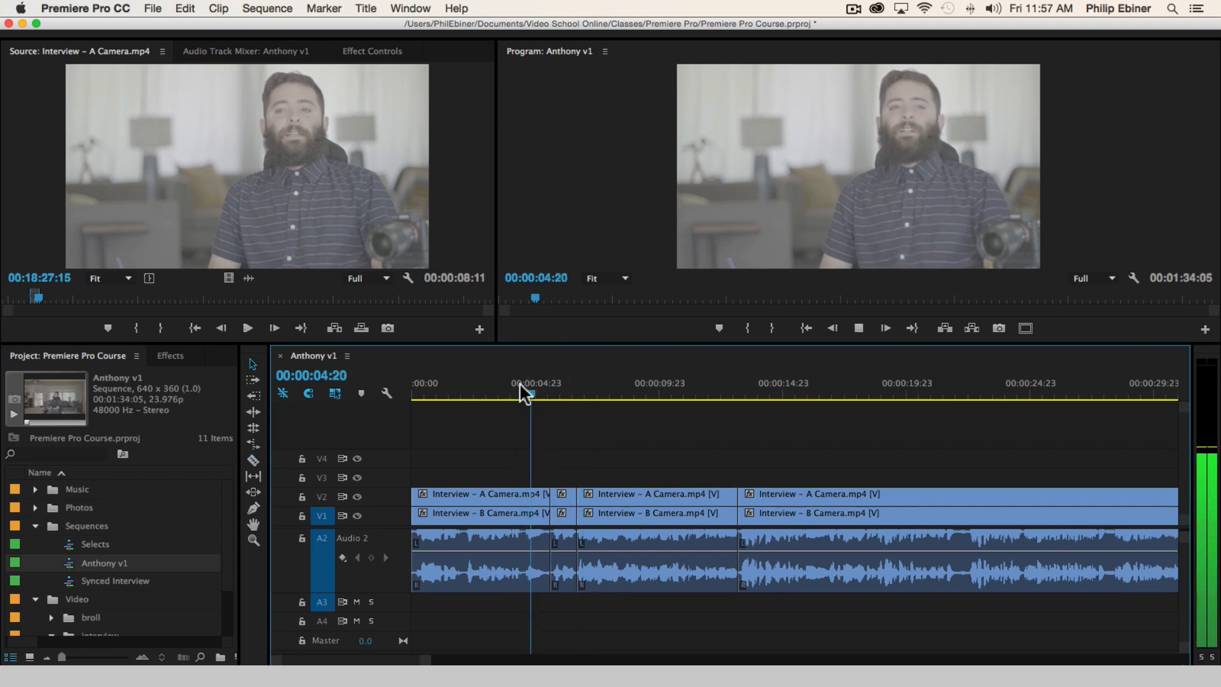
{"action": "left_click", "coordinate": [486, 383]}
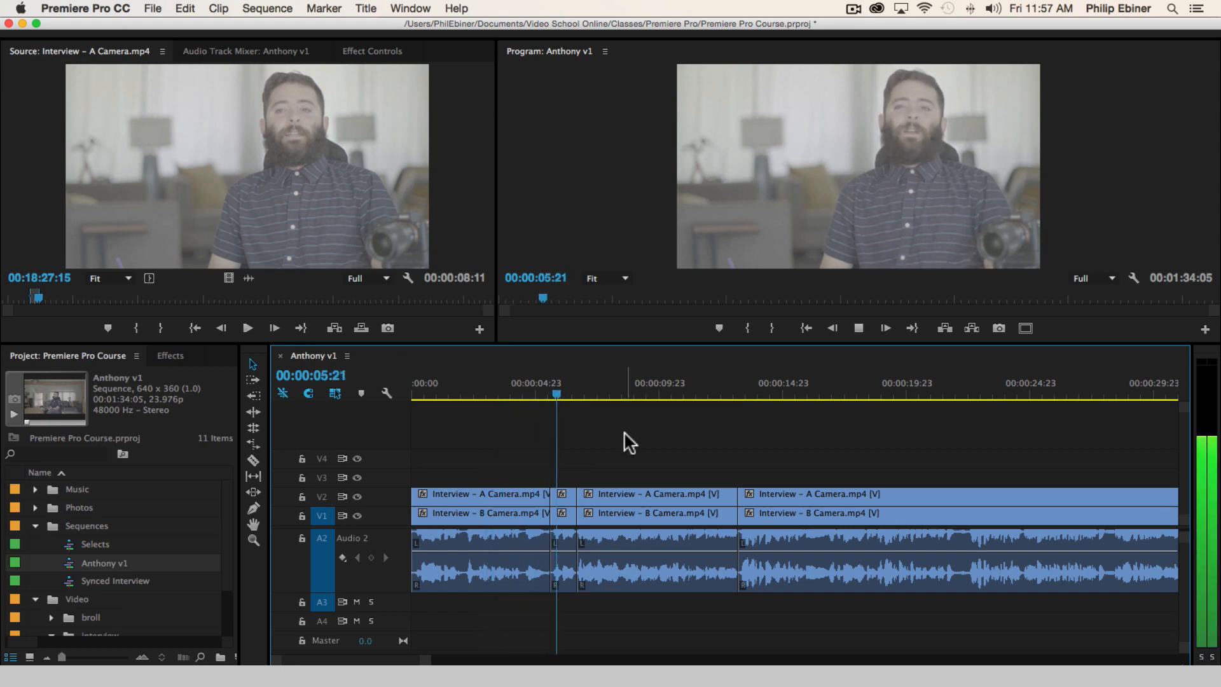
{"action": "key", "text": "space"}
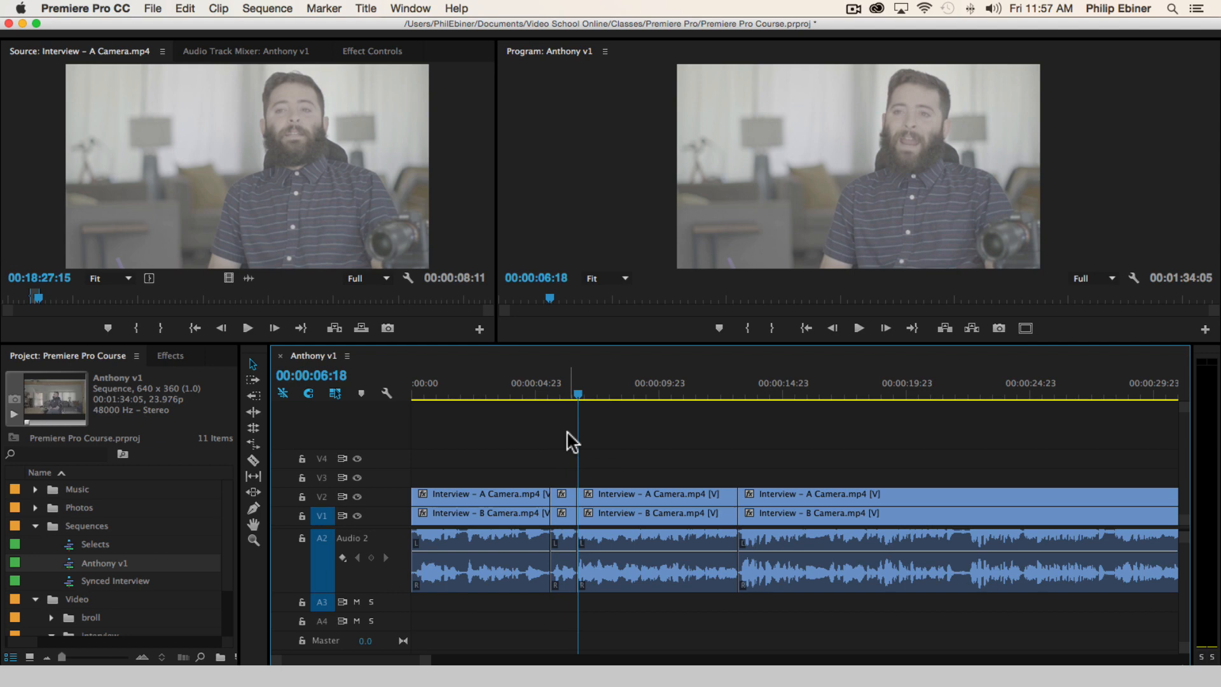
{"action": "key", "text": "a"}
{"action": "left_click", "coordinate": [564, 500]}
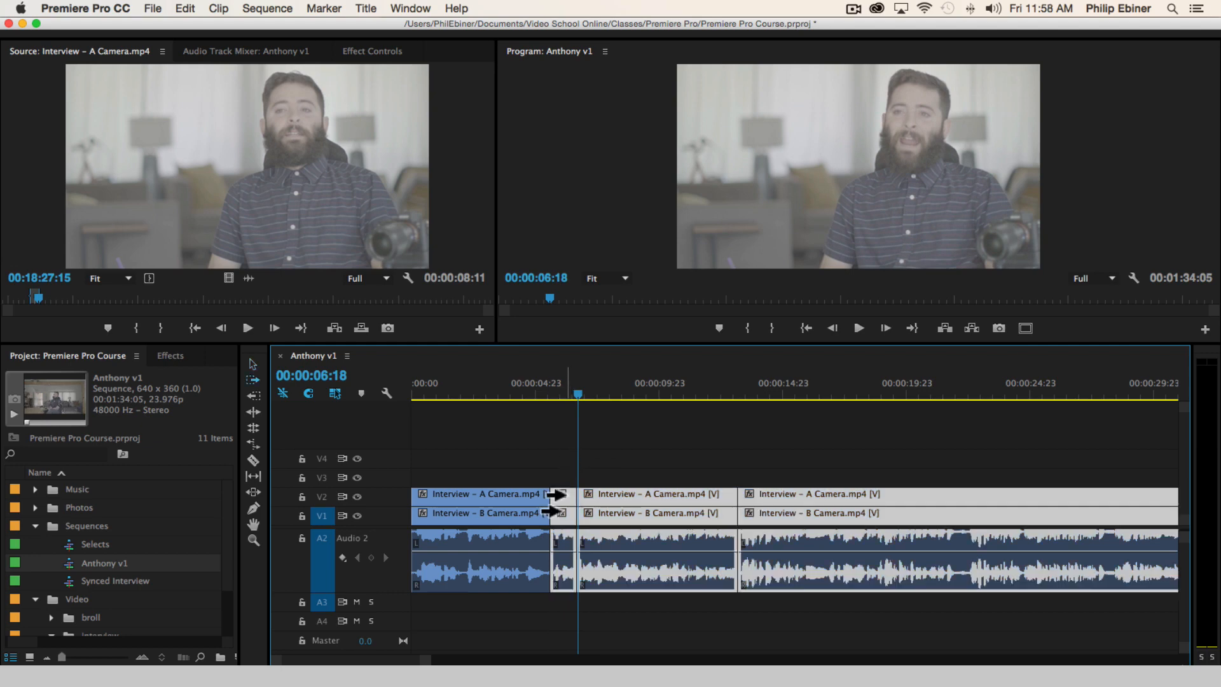
{"action": "left_click", "coordinate": [475, 383]}
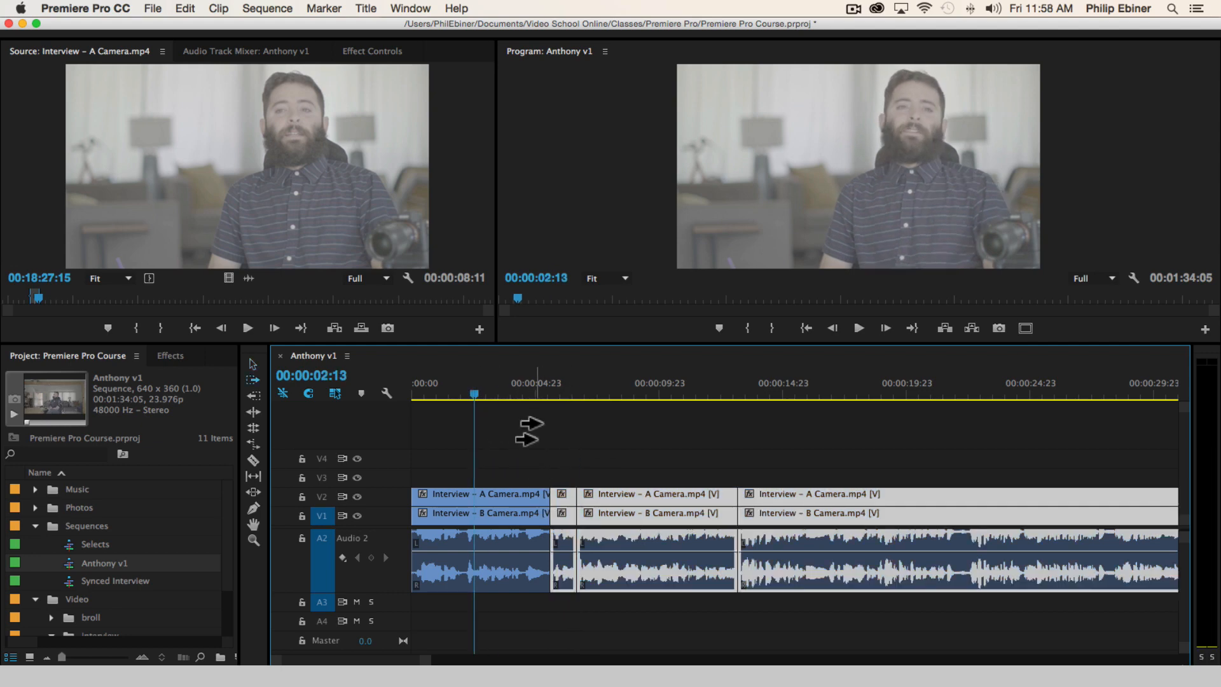
{"action": "key", "text": "v"}
{"action": "left_click", "coordinate": [563, 455]}
Replay the jump cut in the first bite and stop just past it at 00:00:06:01
{"action": "key", "text": "space"}
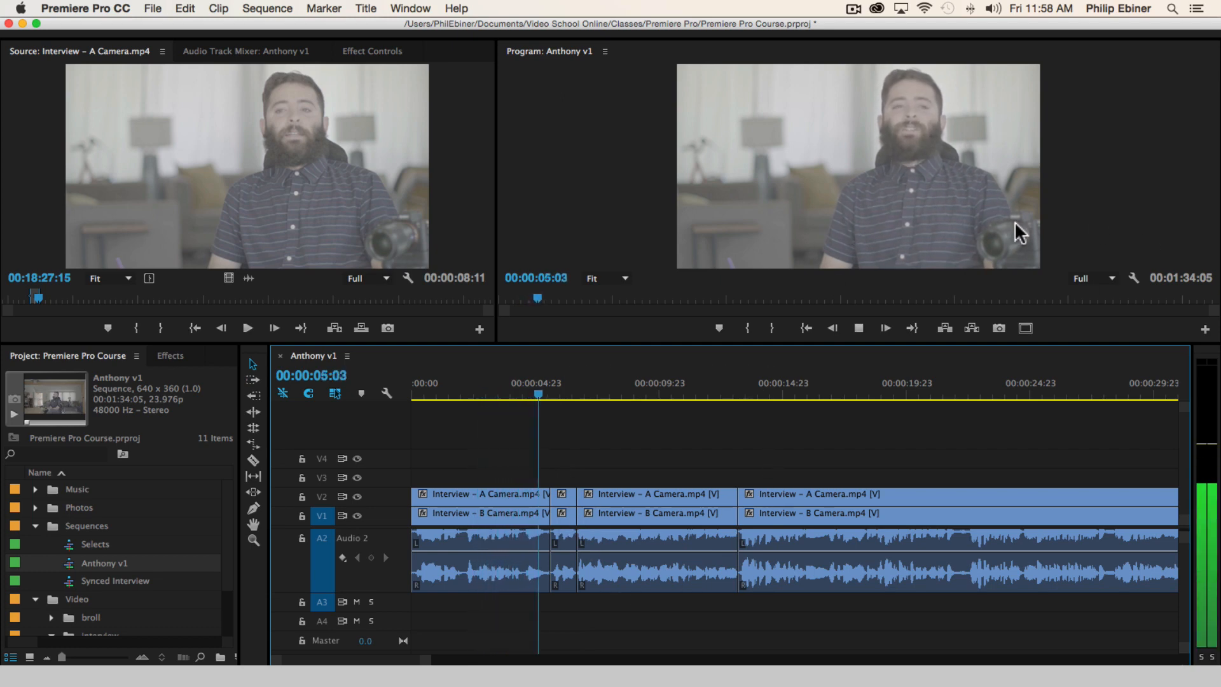
{"action": "left_click", "coordinate": [850, 327]}
{"action": "left_click", "coordinate": [533, 383]}
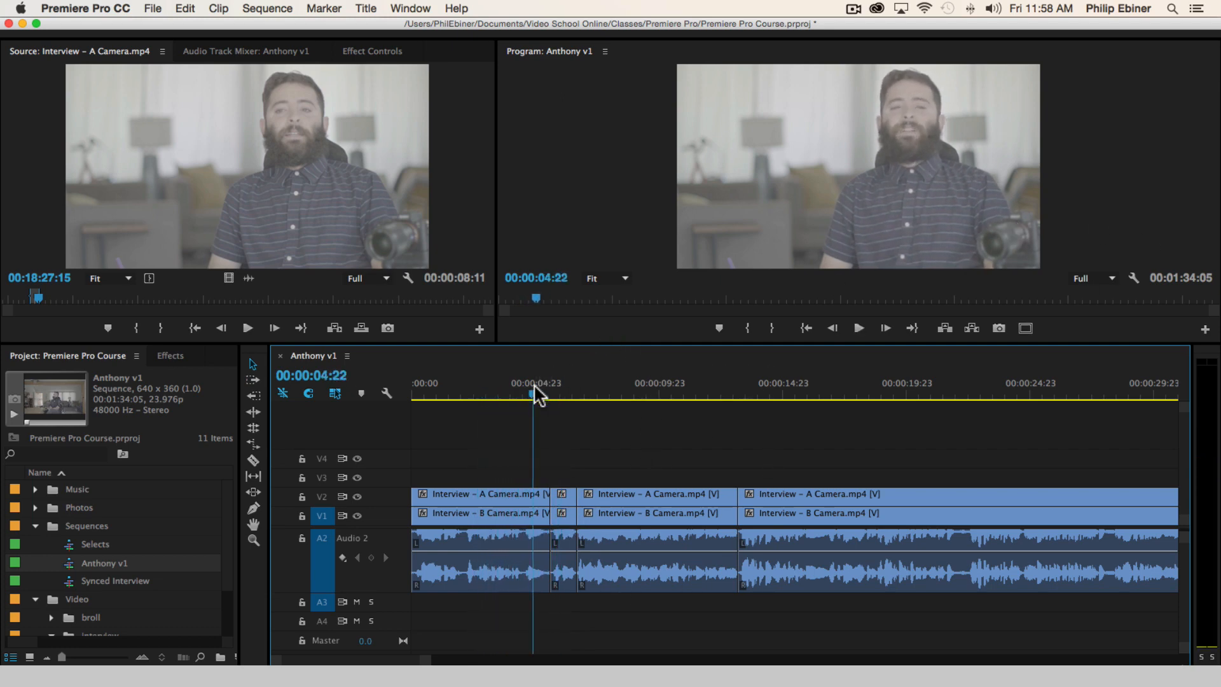
{"action": "key", "text": "space"}
{"action": "key", "text": "space"}
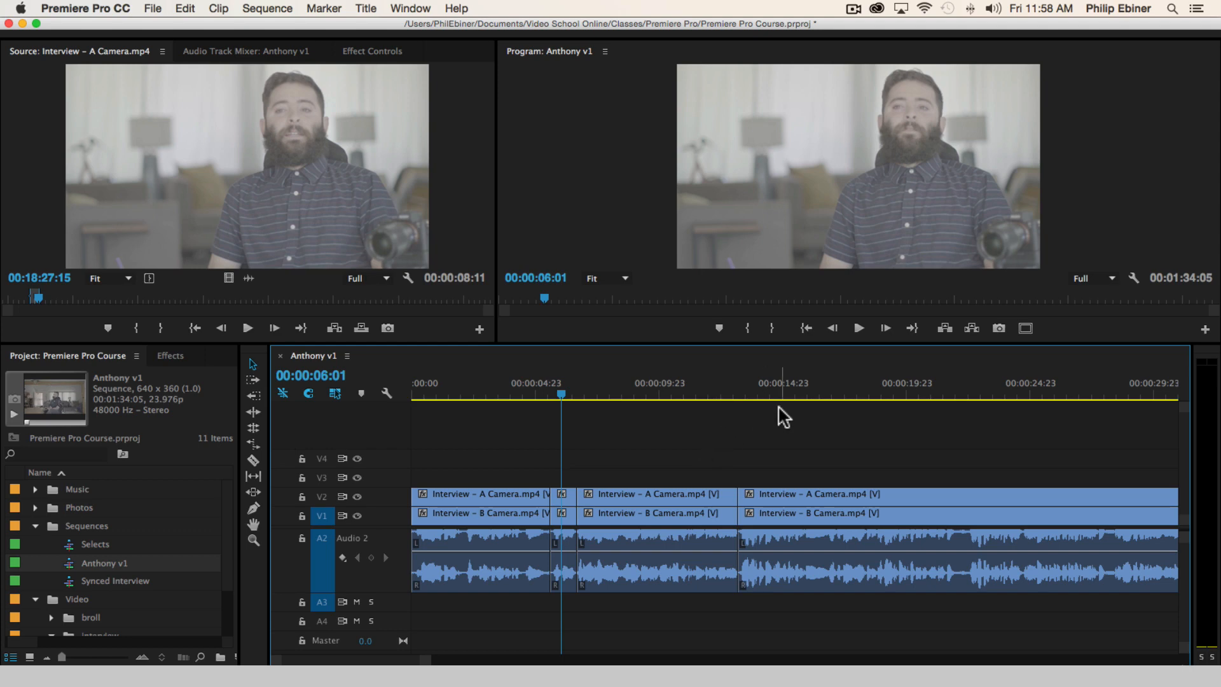
Undo the cuts and the section removal made in the first bite of the v1 sequence
{"action": "key", "text": "space"}
{"action": "key", "text": "space"}
{"action": "key", "text": "super+z"}
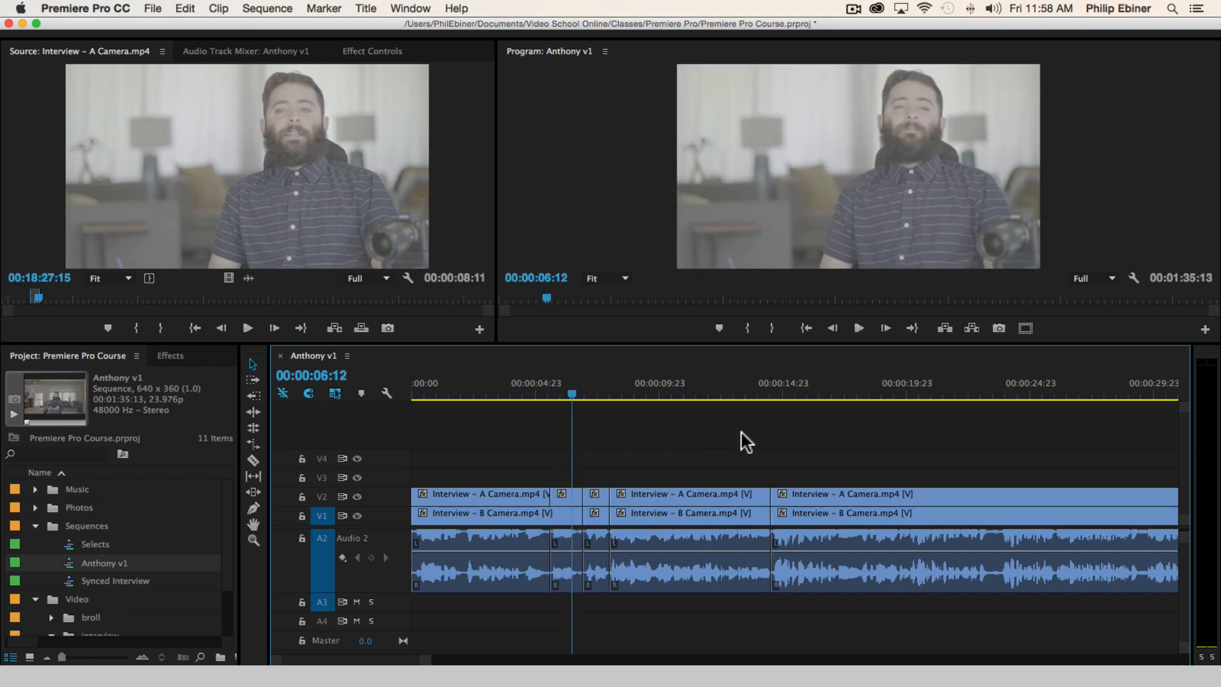
{"action": "key", "text": "super+z"}
{"action": "key", "text": "super+z"}
Play on through the second and third bites to find the part of the third bite to remove
{"action": "key", "text": "space"}
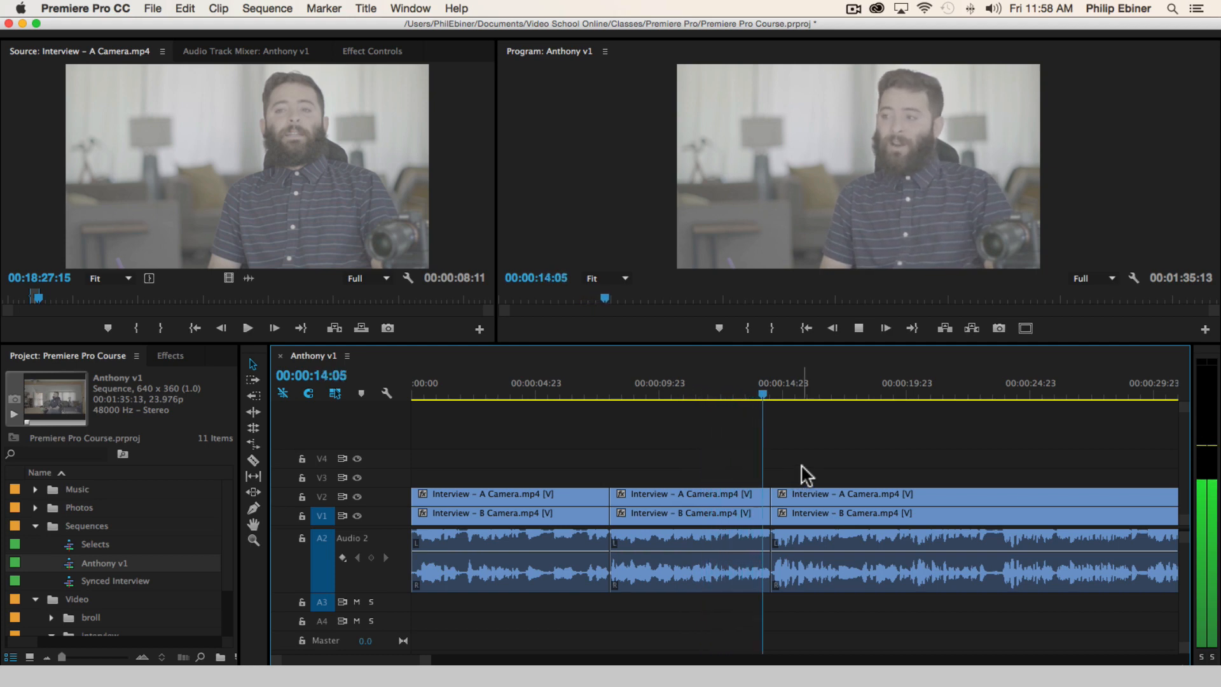
{"action": "scroll", "coordinate": [933, 459], "scroll_direction": "right", "scroll_amount": 4}
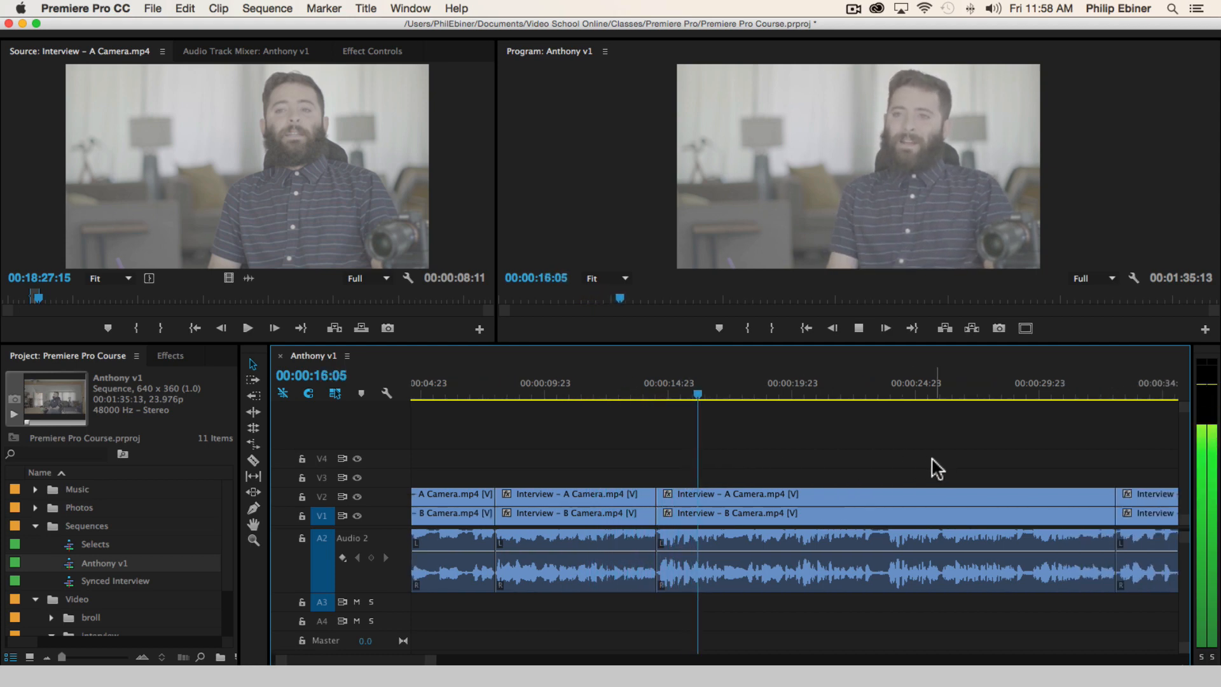
{"action": "scroll", "coordinate": [932, 458], "scroll_direction": "right", "scroll_amount": 3}
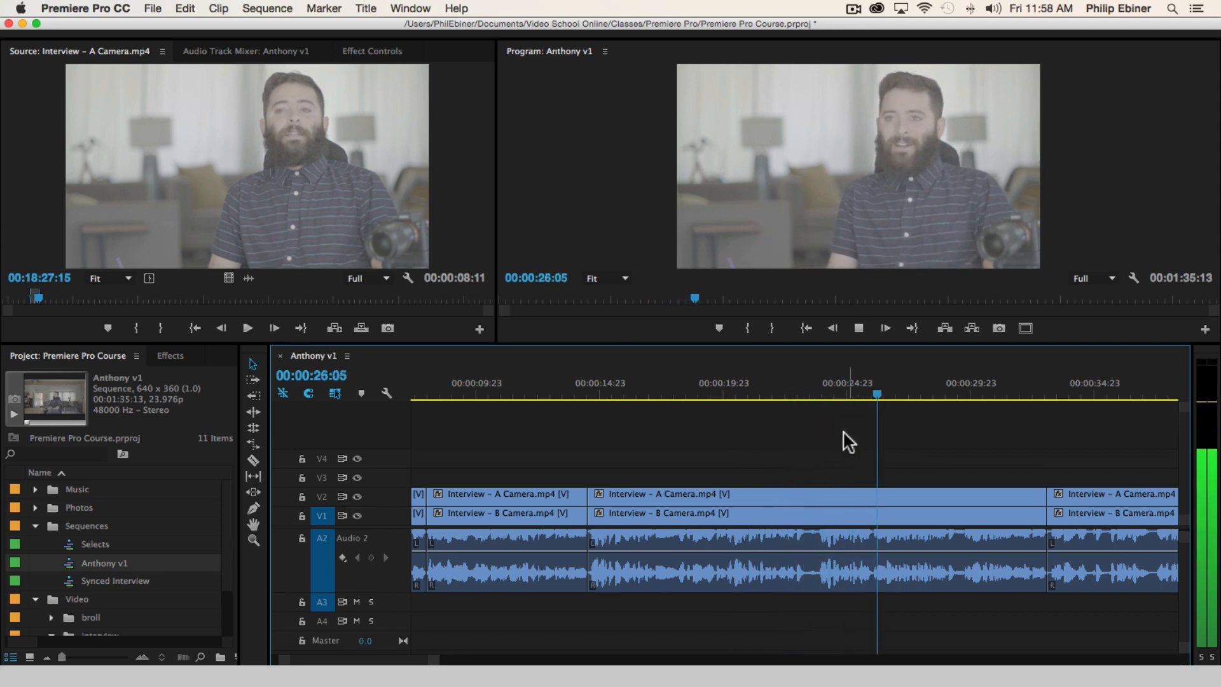
Split the third bite at 00:00:23:20 on all tracks and ripple delete the part before the split
{"action": "left_click", "coordinate": [819, 394]}
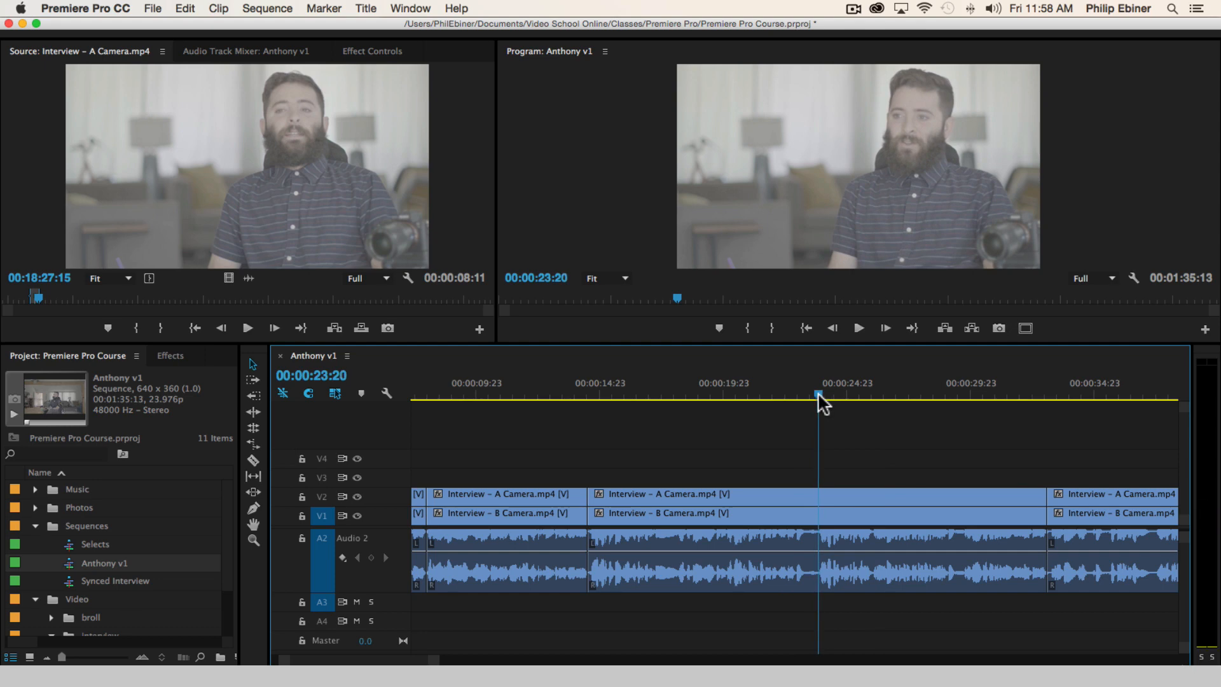
{"action": "key", "text": "c"}
{"action": "left_click", "coordinate": [819, 496]}
{"action": "key", "text": "v"}
{"action": "left_click_drag", "start_coordinate": [796, 451], "coordinate": [757, 522]}
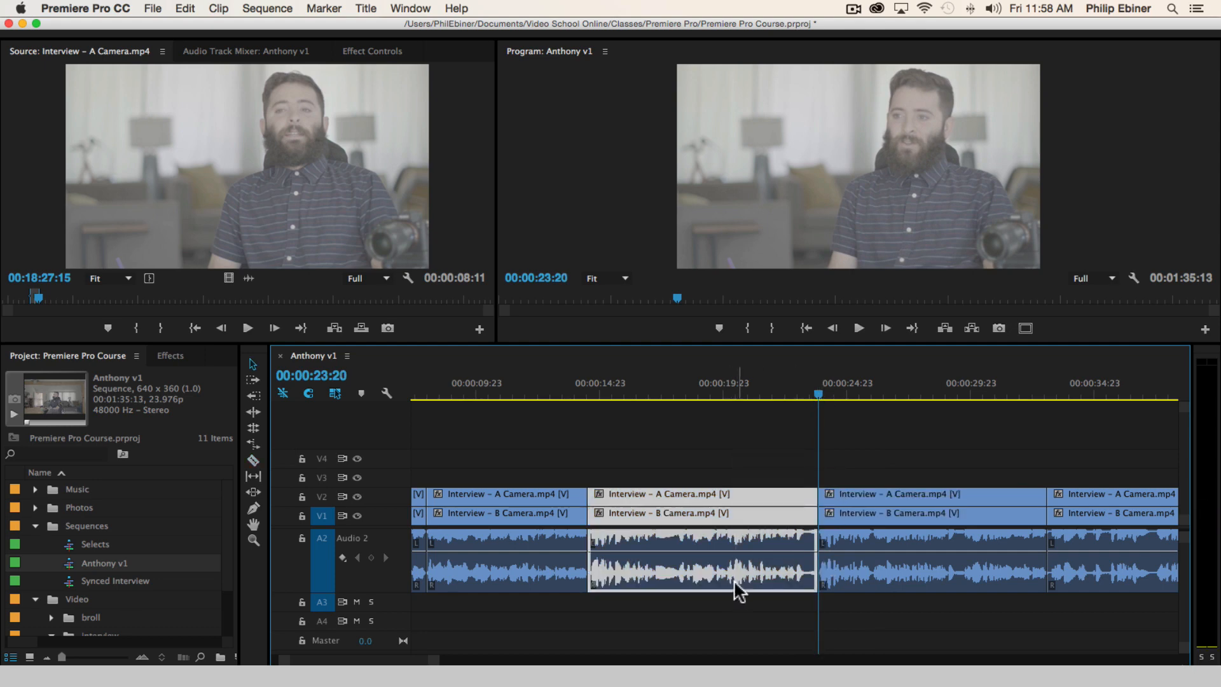
{"action": "key", "text": "shift+Delete"}
Play across the cut from the second into the third bite, stopping at 00:00:15:12
{"action": "left_click", "coordinate": [543, 391]}
{"action": "key", "text": "space"}
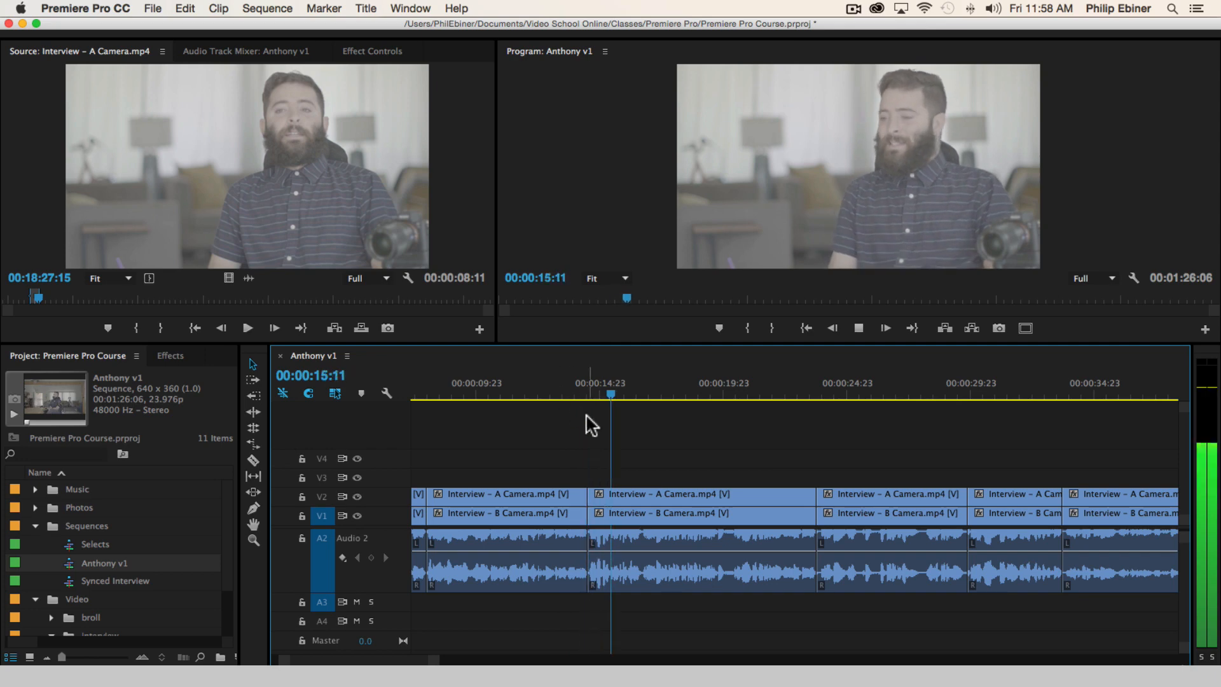
{"action": "key", "text": "space"}
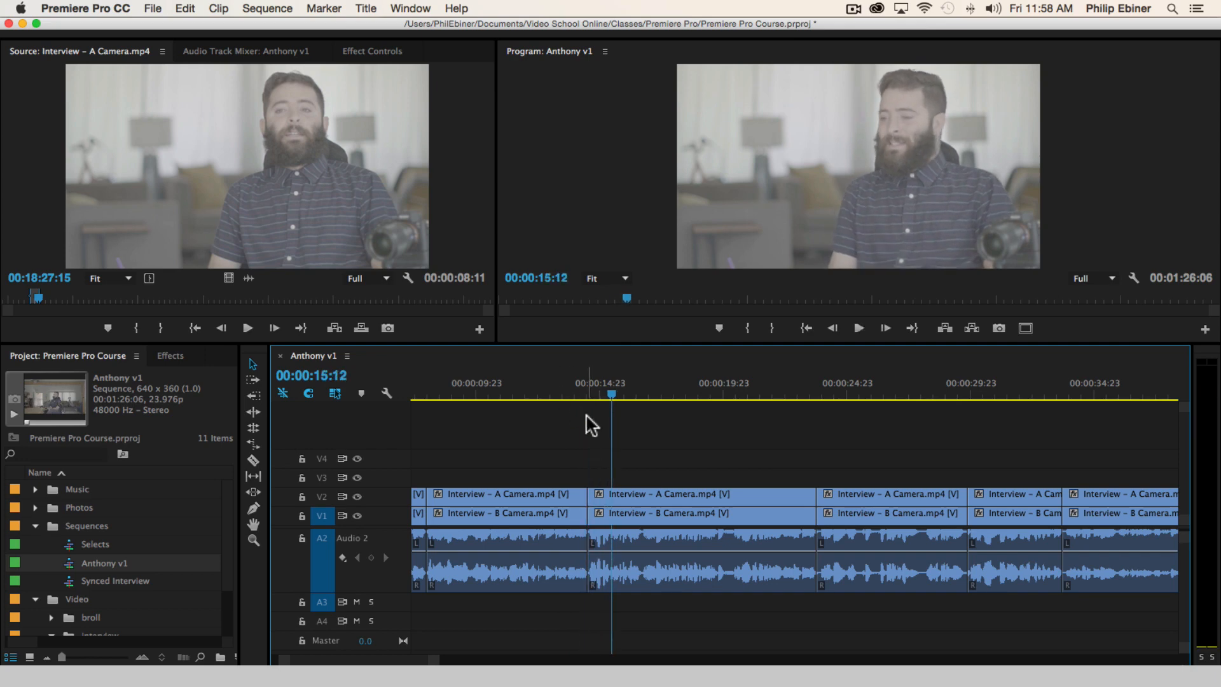
Replay the shortened third bite from its start through its end at about 00:00:23:18
{"action": "left_click_drag", "start_coordinate": [503, 392], "coordinate": [471, 392]}
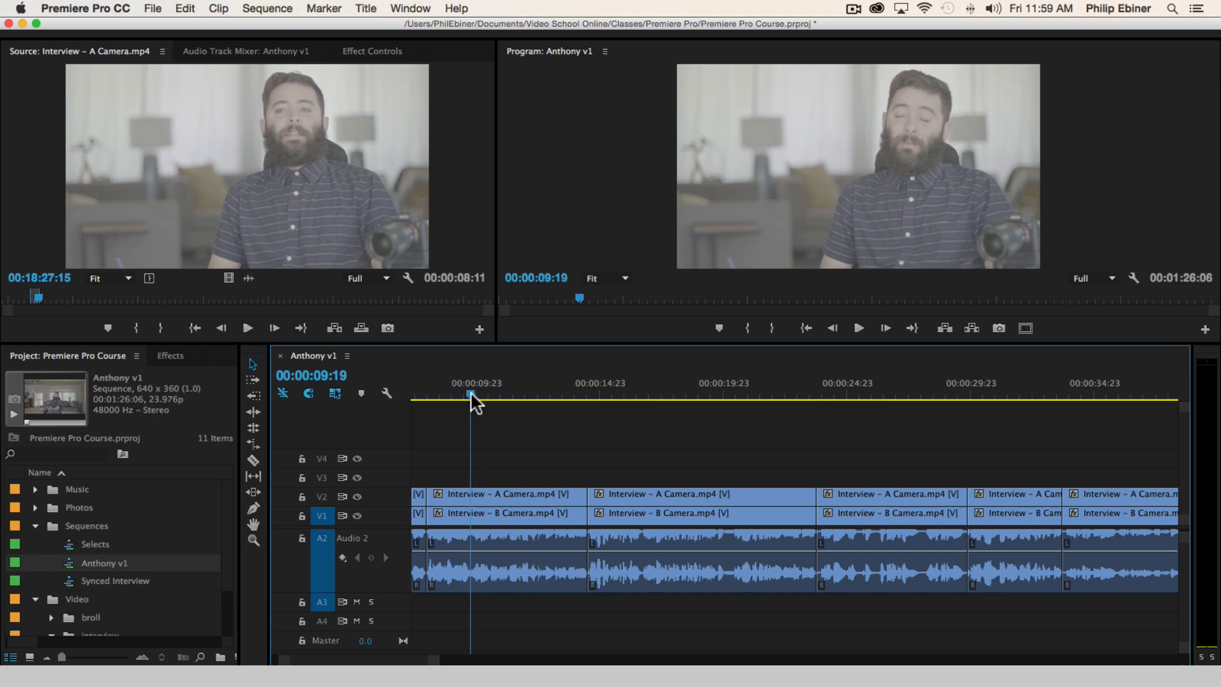
{"action": "left_click", "coordinate": [582, 386]}
{"action": "key", "text": "space"}
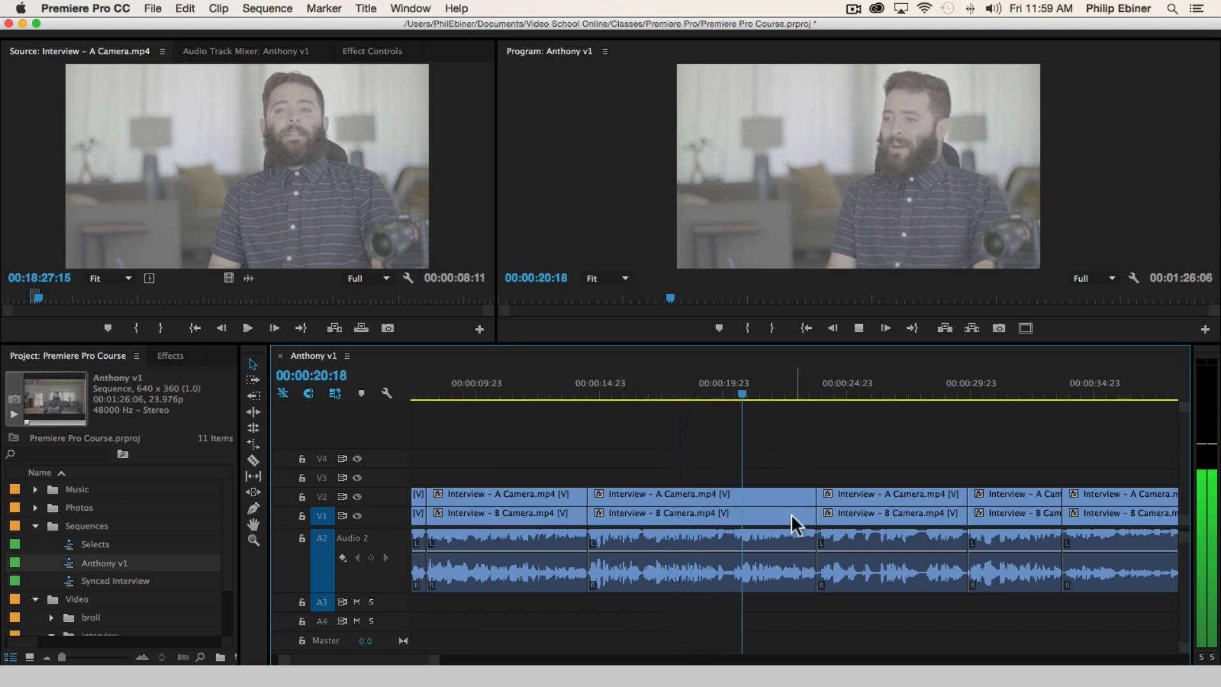
{"action": "key", "text": "space"}
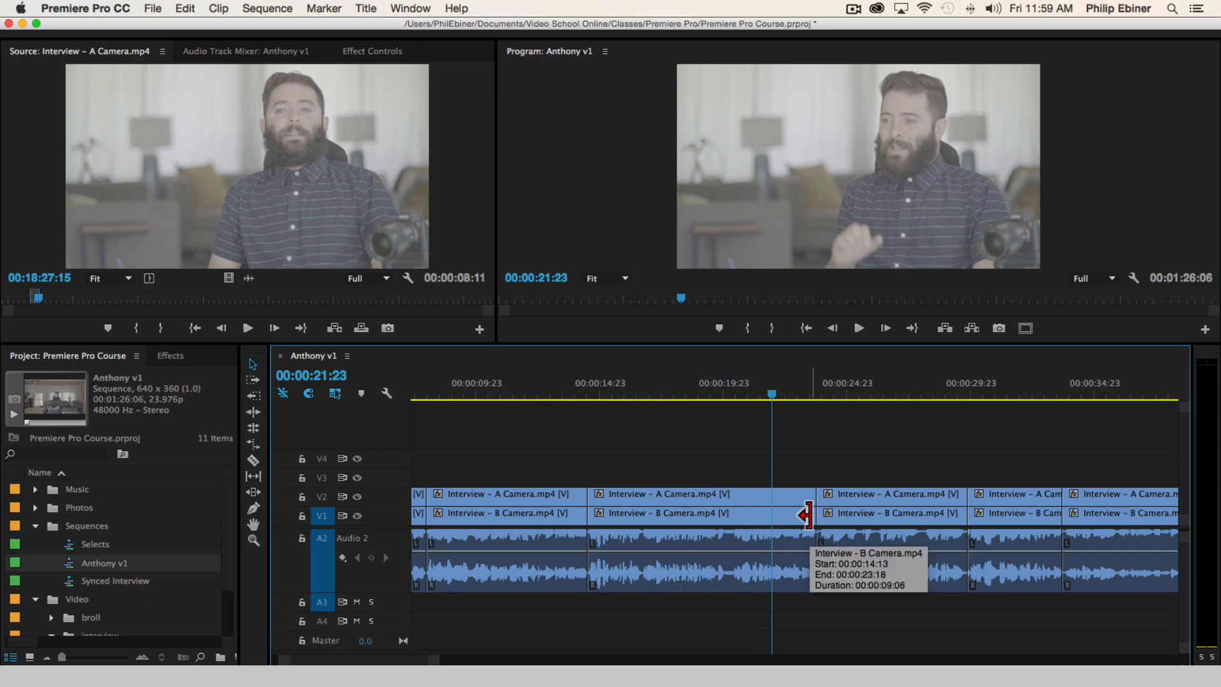
{"action": "key", "text": "space"}
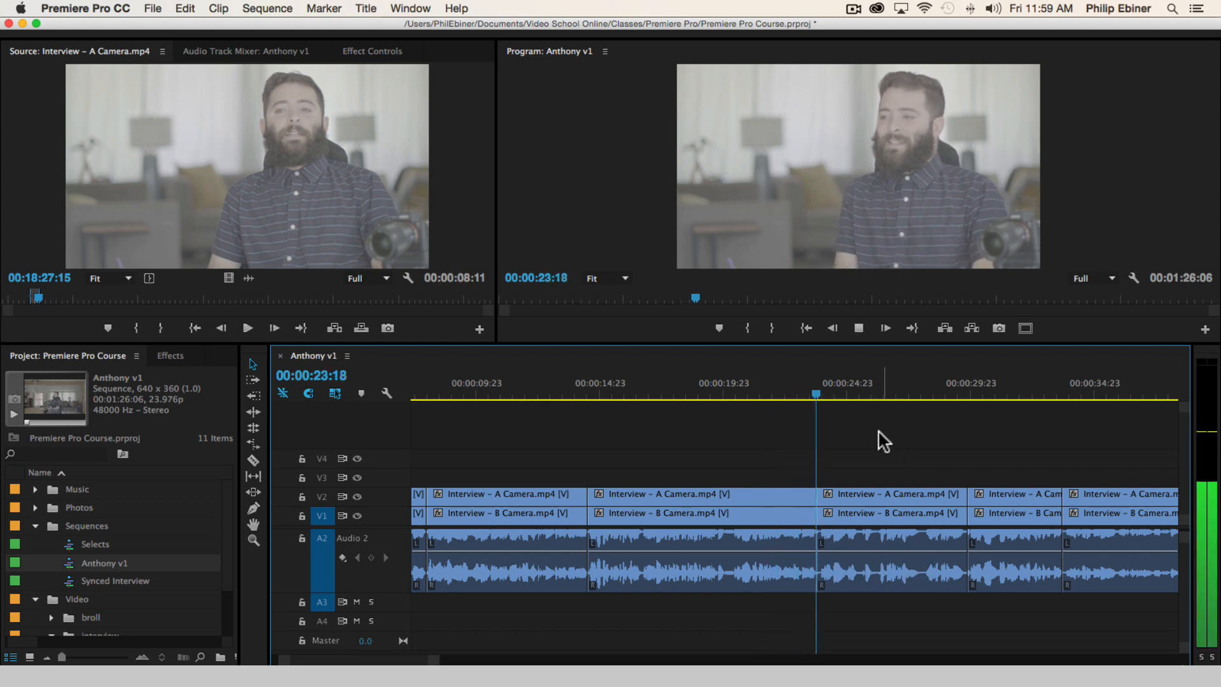
Replay the last seconds of the third bite at a closer timeline scale to find its end point, stopping at 00:00:21:20
{"action": "left_click", "coordinate": [745, 386]}
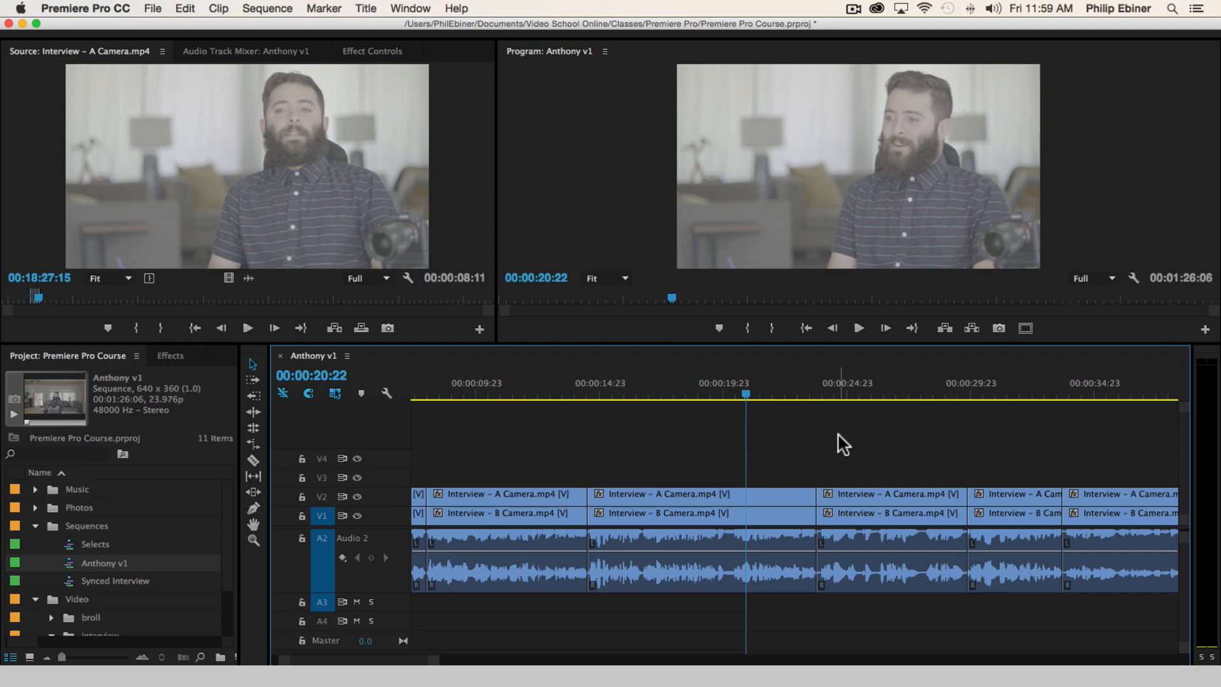
{"action": "key", "text": "equal"}
{"action": "key", "text": "equal"}
{"action": "key", "text": "equal"}
{"action": "scroll", "coordinate": [865, 555], "scroll_direction": "up", "scroll_amount": 2}
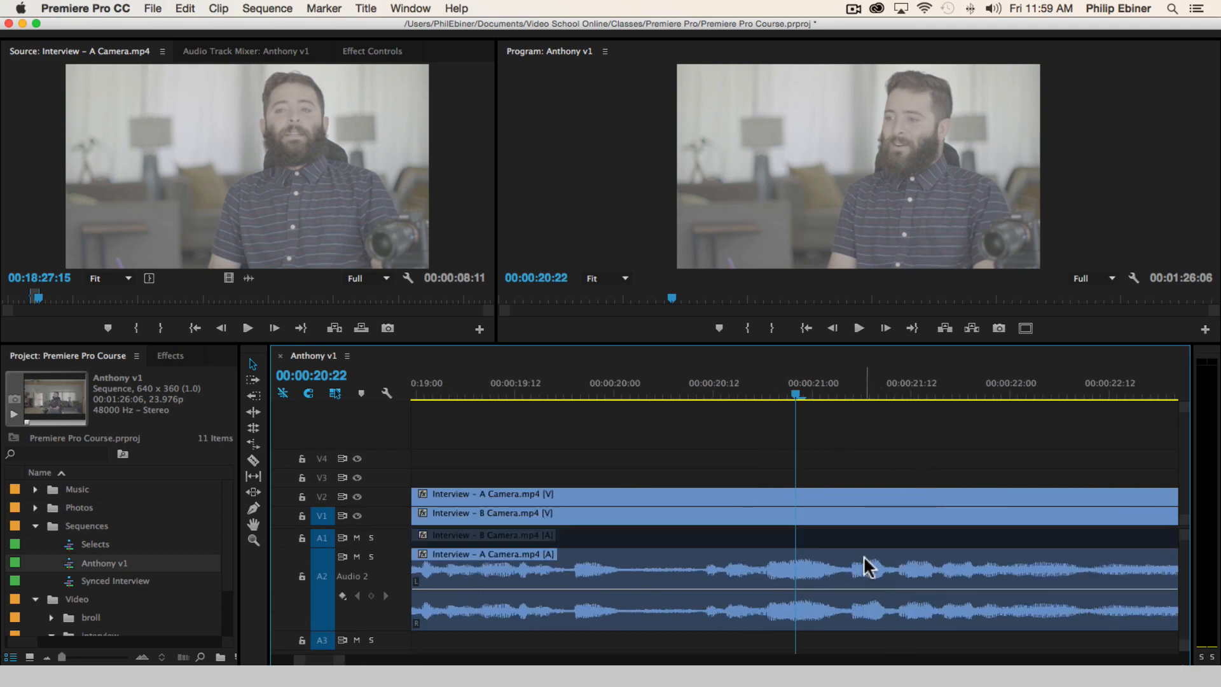
{"action": "left_click", "coordinate": [746, 384]}
{"action": "key", "text": "space"}
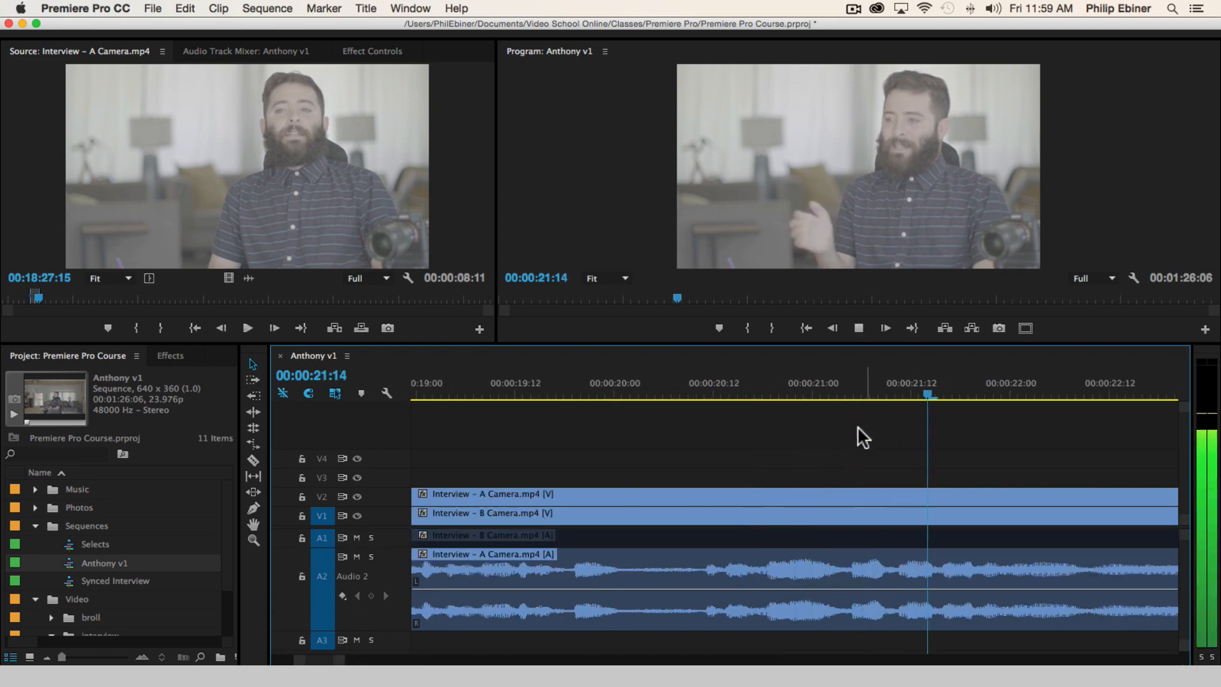
{"action": "left_click", "coordinate": [895, 381]}
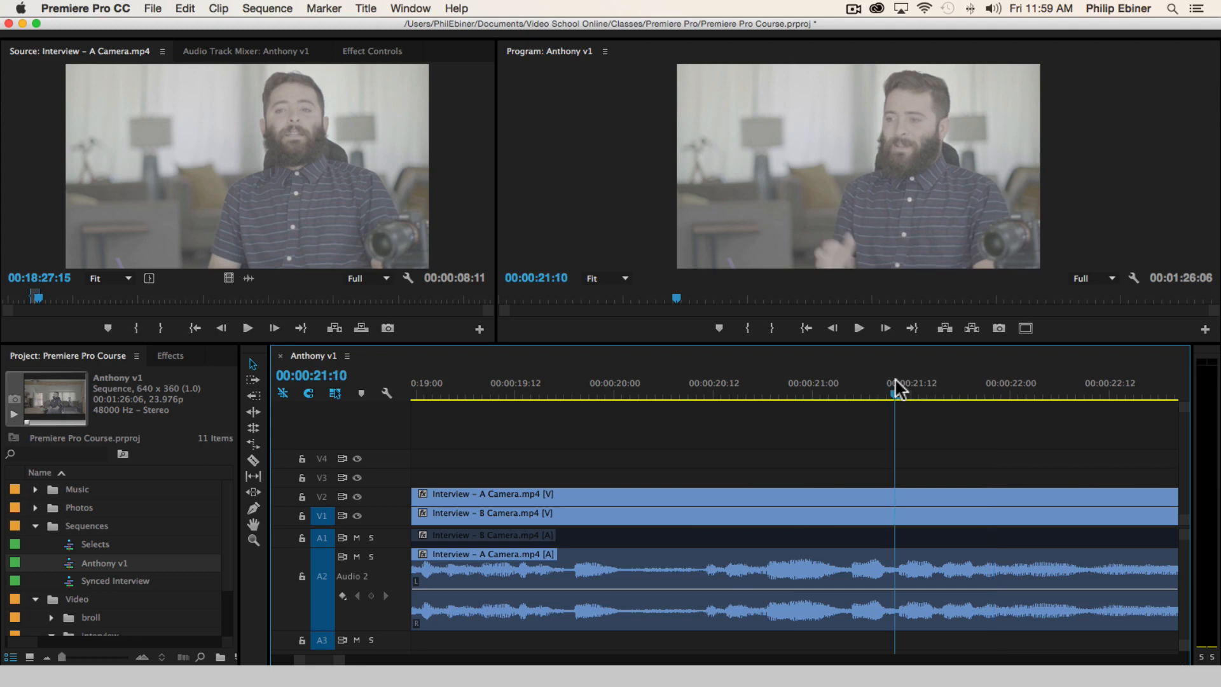
{"action": "key", "text": "space"}
{"action": "key", "text": "space"}
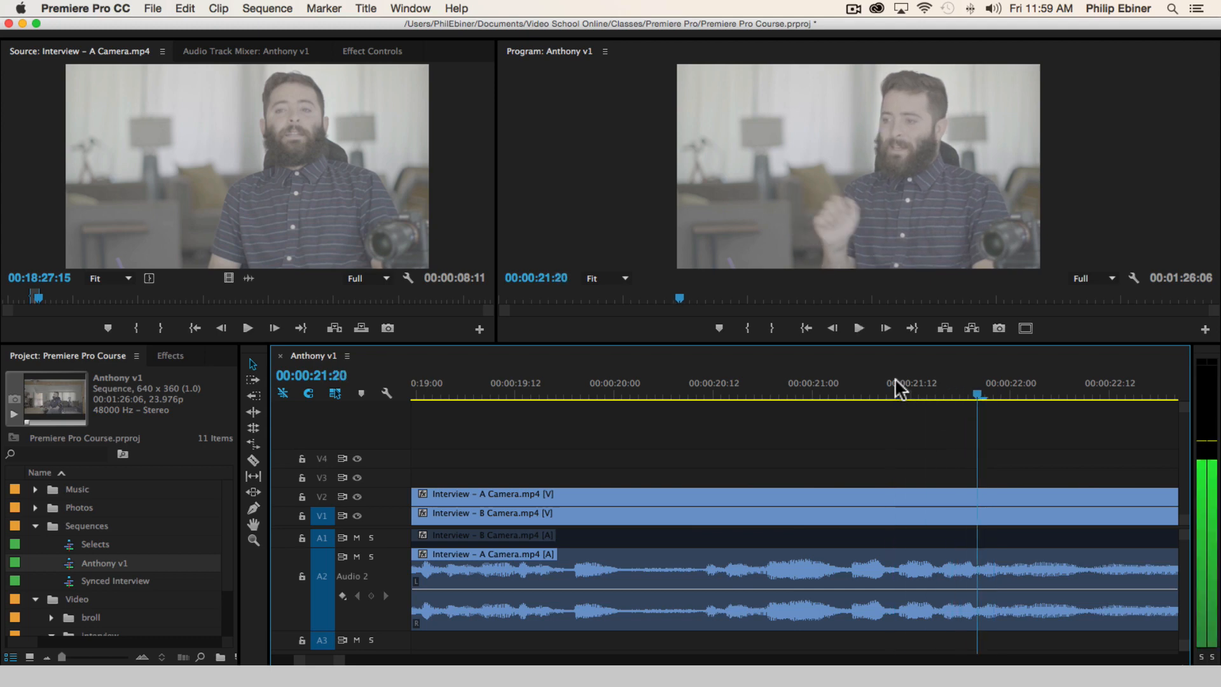
Split the third bite at 00:00:21:20, delete its remaining tail on all tracks and close the gap
{"action": "key", "text": "c"}
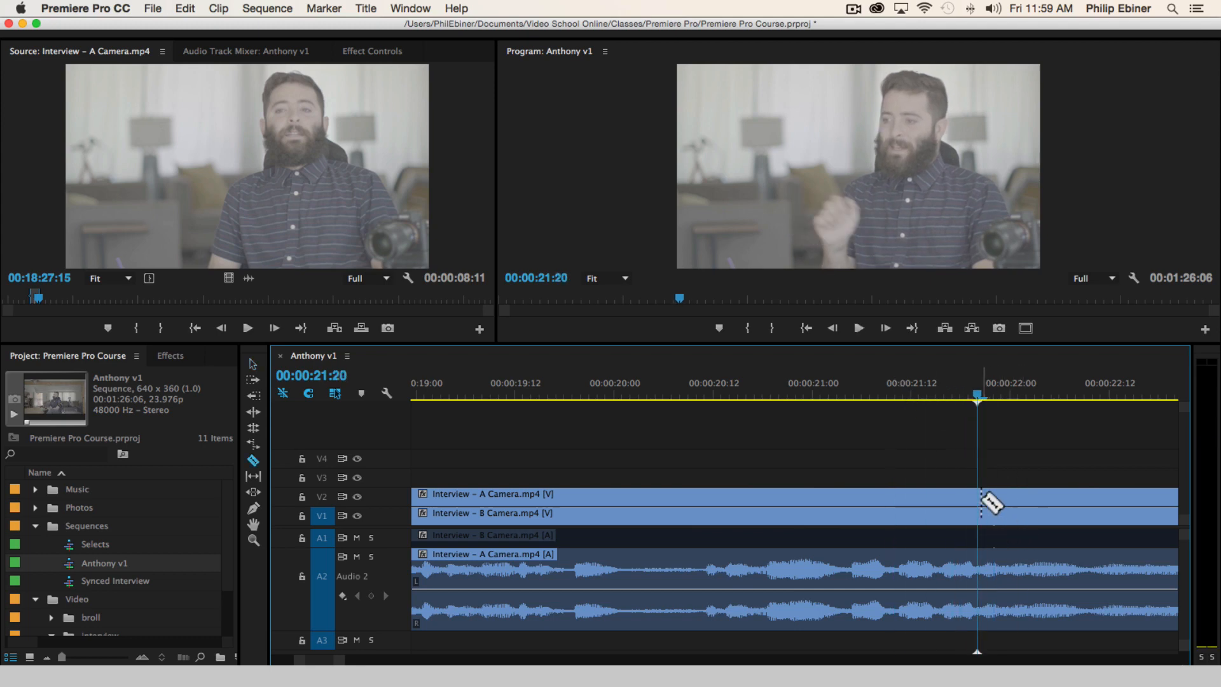
{"action": "left_click", "coordinate": [985, 500], "text": "shift"}
{"action": "scroll", "coordinate": [954, 499], "scroll_direction": "down", "scroll_amount": 5}
{"action": "key", "text": "v"}
{"action": "left_click_drag", "start_coordinate": [899, 457], "coordinate": [888, 608]}
{"action": "key", "text": "Delete"}
{"action": "left_click", "coordinate": [765, 547]}
{"action": "key", "text": "Delete"}
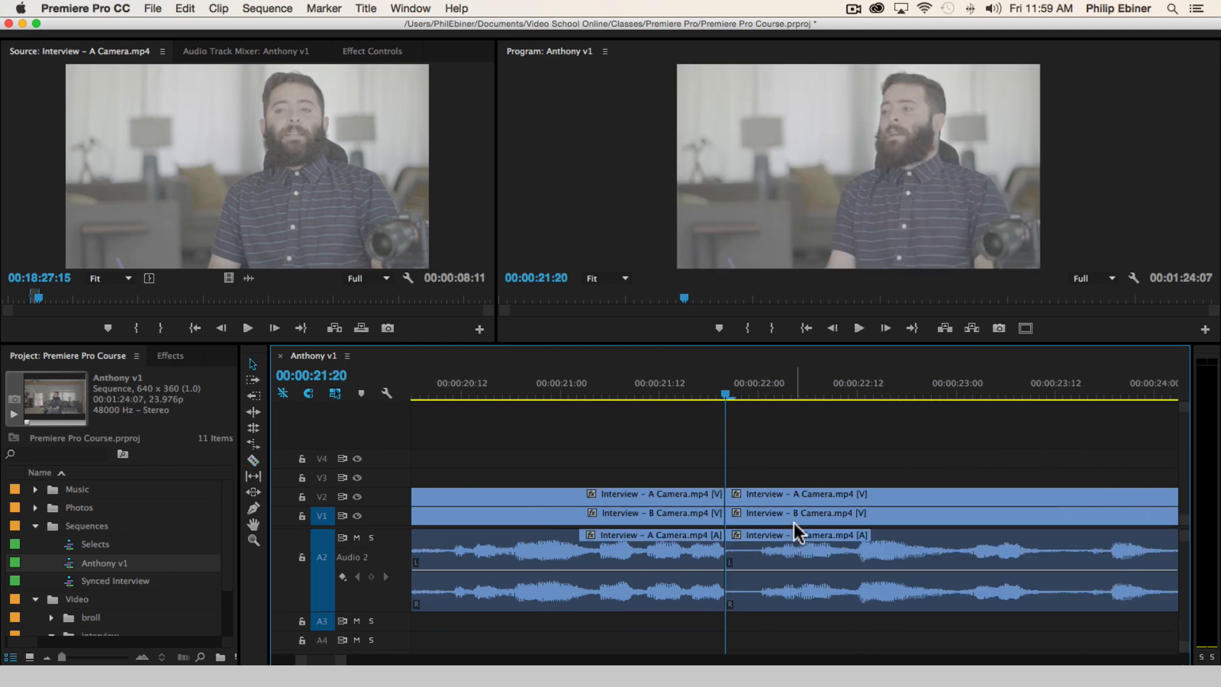
Play across the new cut between the third and fourth bites to just past 00:00:25:22
{"action": "left_click", "coordinate": [553, 373]}
{"action": "key", "text": "space"}
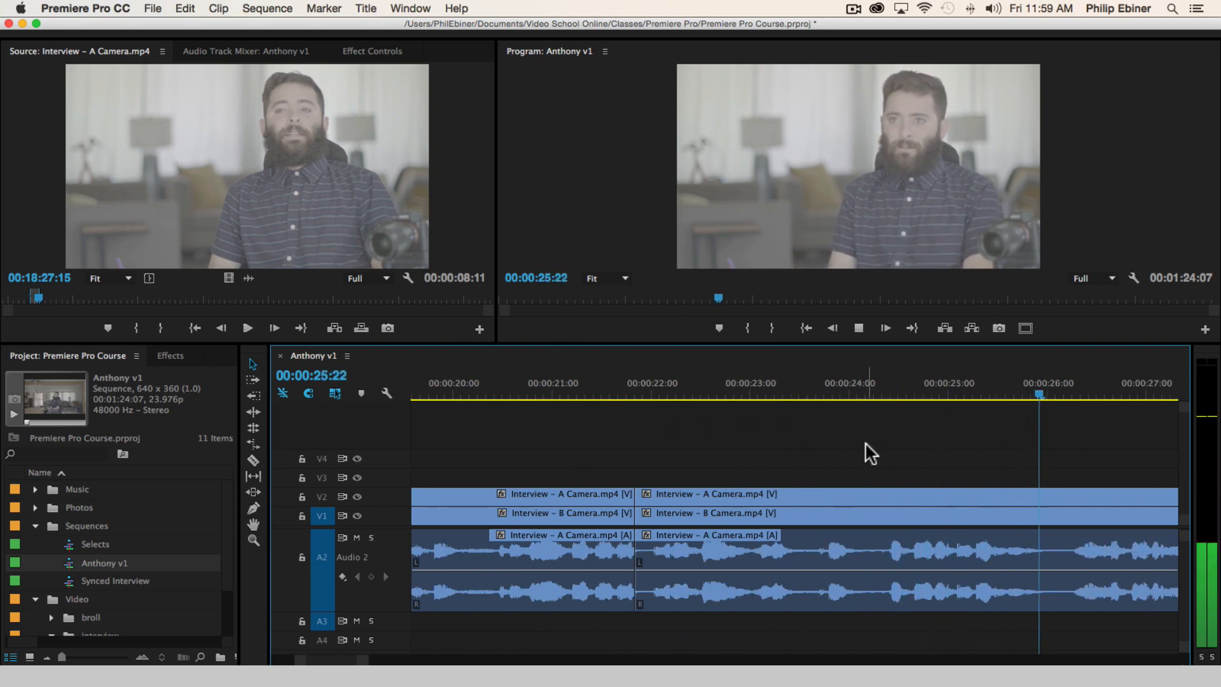
{"action": "key", "text": "space"}
Replay the fourth bite between 00:00:21:20 and 00:00:25:15 to find the section to remove
{"action": "scroll", "coordinate": [813, 423], "scroll_direction": "right", "scroll_amount": 2}
{"action": "left_click", "coordinate": [544, 398]}
{"action": "key", "text": "space"}
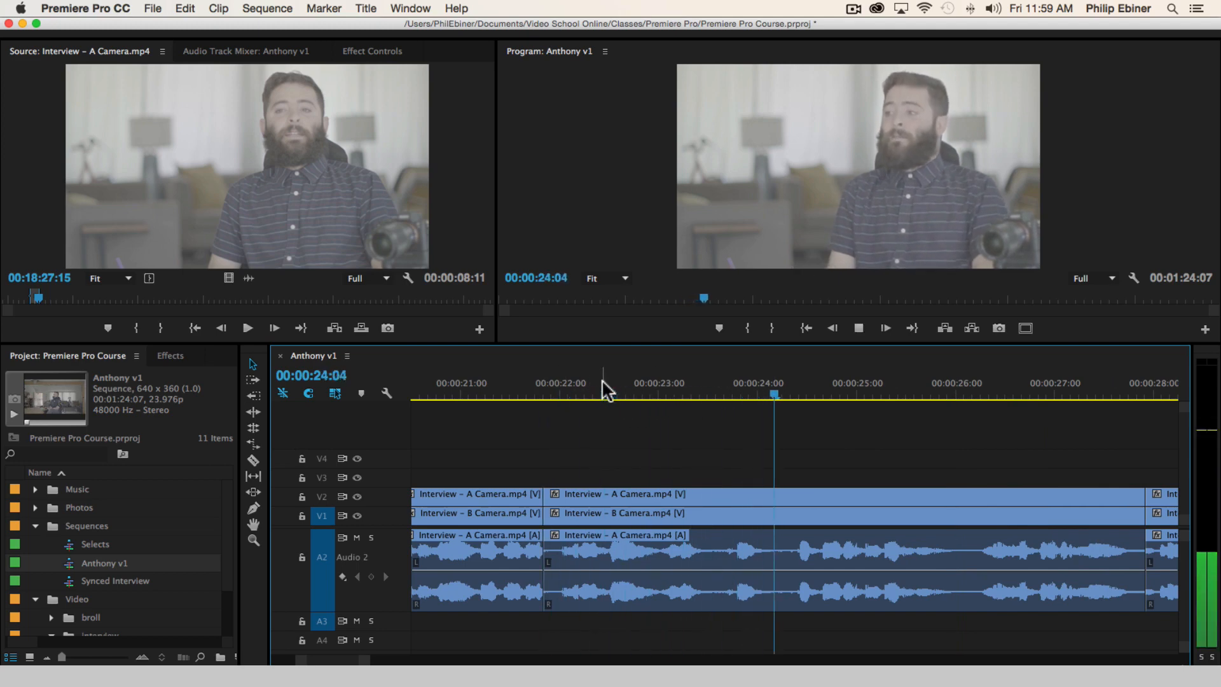
{"action": "key", "text": "space"}
{"action": "left_click", "coordinate": [689, 395]}
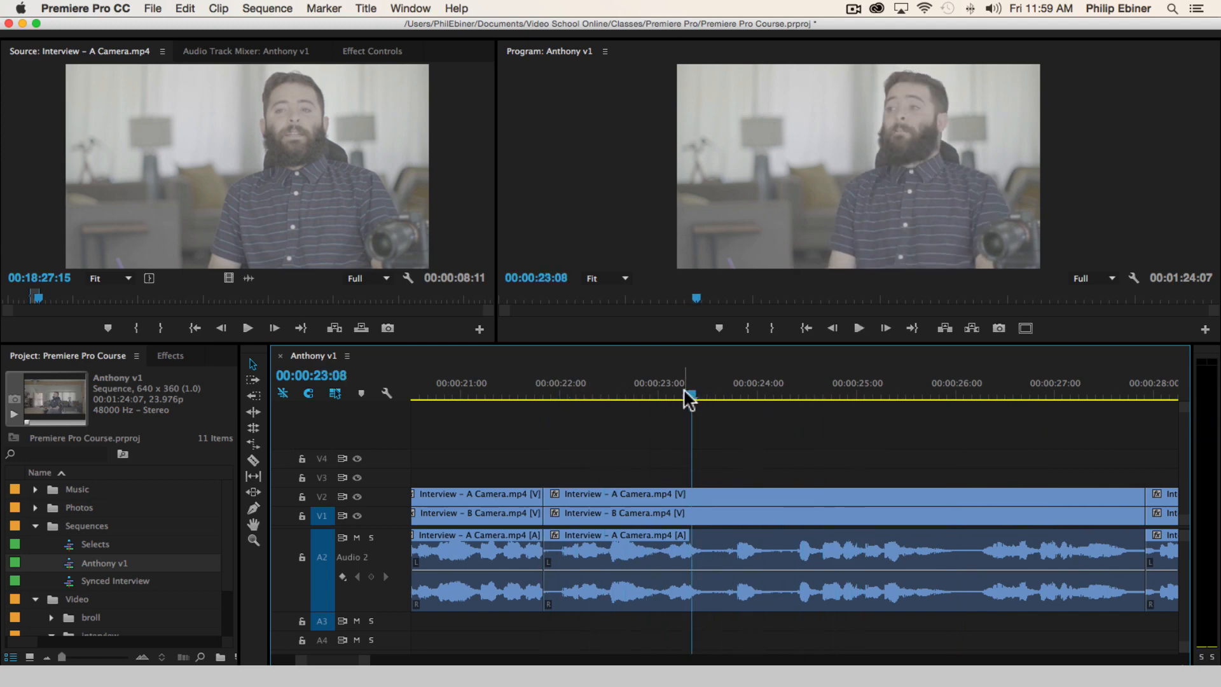
{"action": "key", "text": "space"}
{"action": "key", "text": "space"}
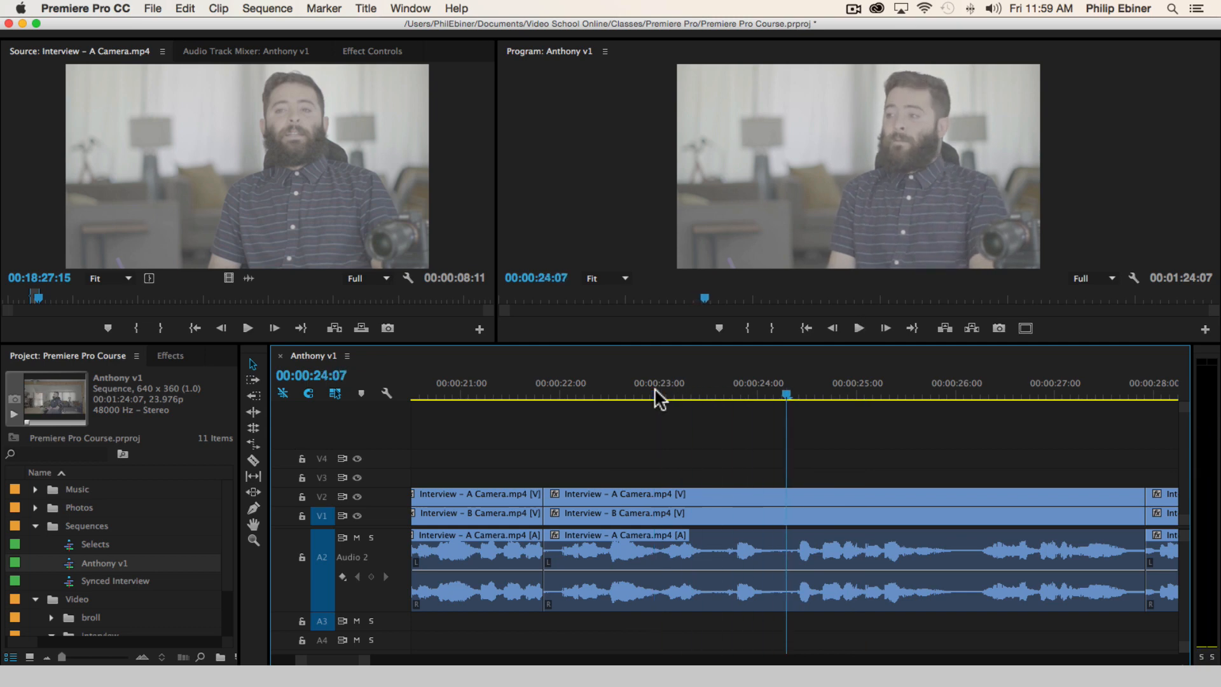
{"action": "left_click", "coordinate": [659, 392]}
{"action": "key", "text": "space"}
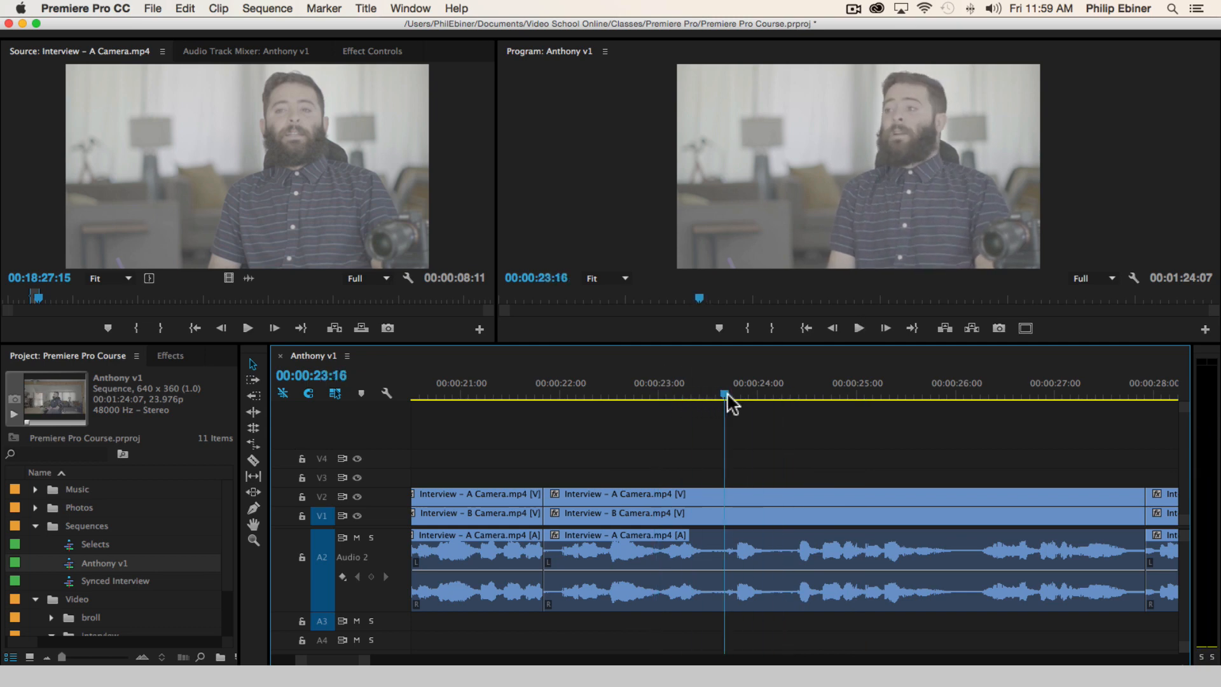
{"action": "key", "text": "space"}
{"action": "key", "text": "space"}
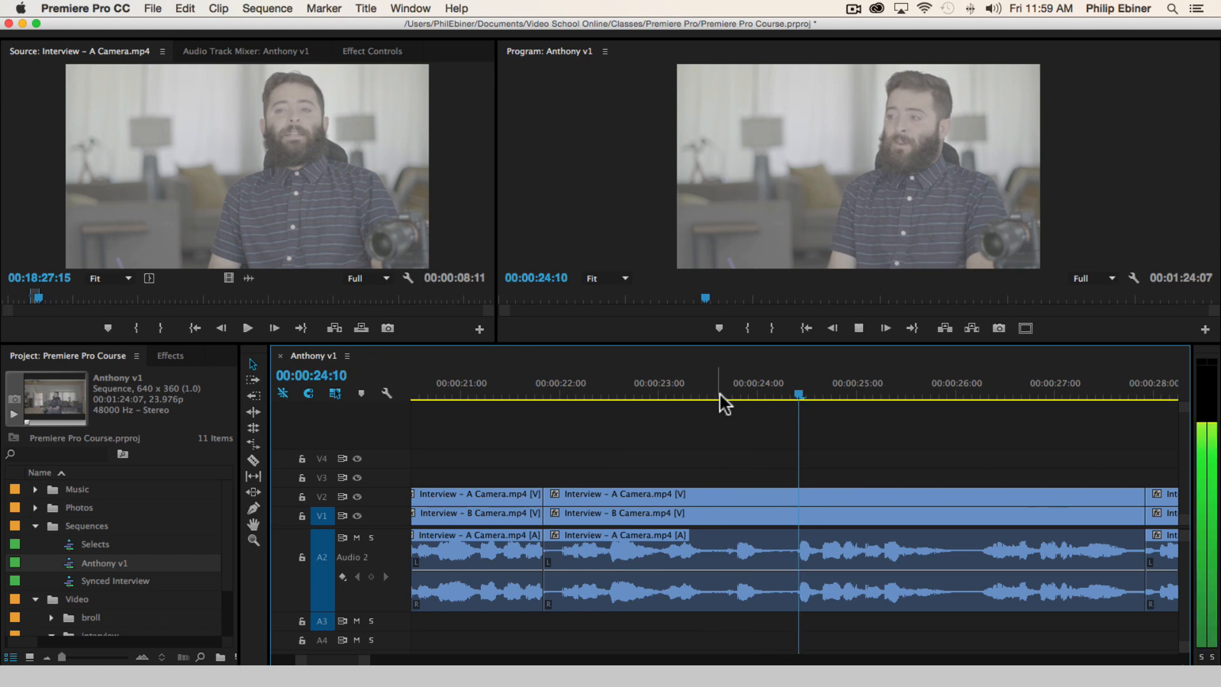
{"action": "key", "text": "space"}
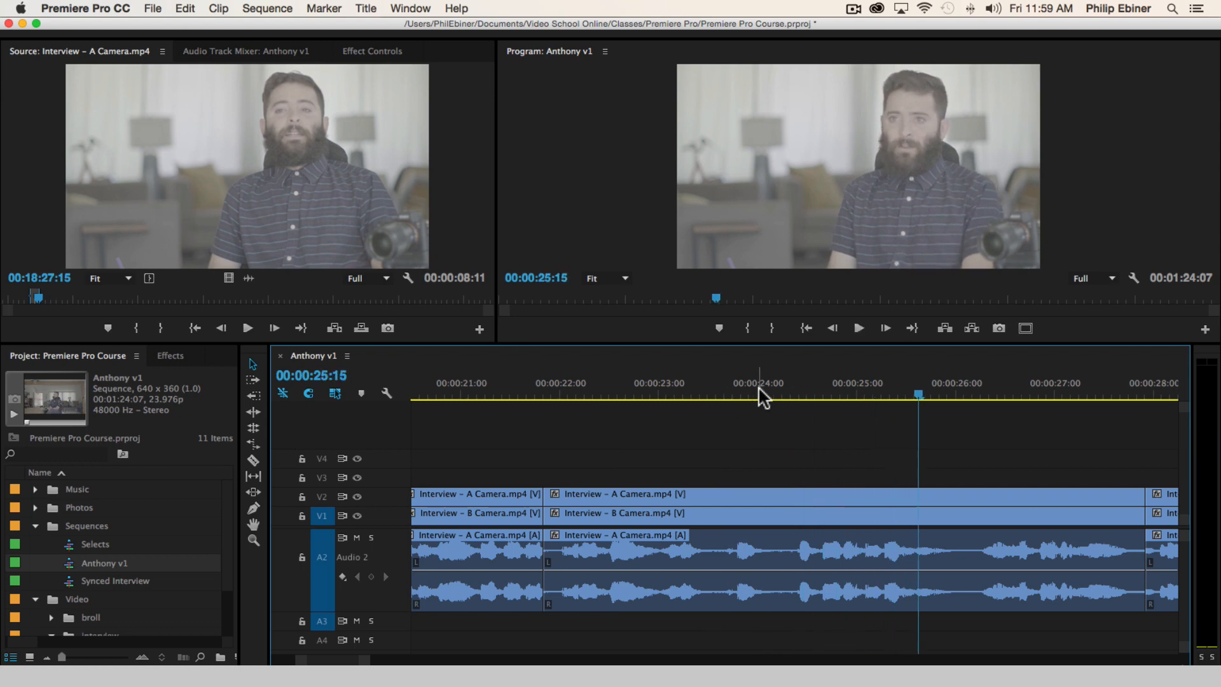
Cut out the section from 00:00:23:12 to about 00:00:24:08 in the fourth bite on all tracks and close the gap
{"action": "left_click_drag", "start_coordinate": [763, 398], "coordinate": [709, 397]}
{"action": "key", "text": "c"}
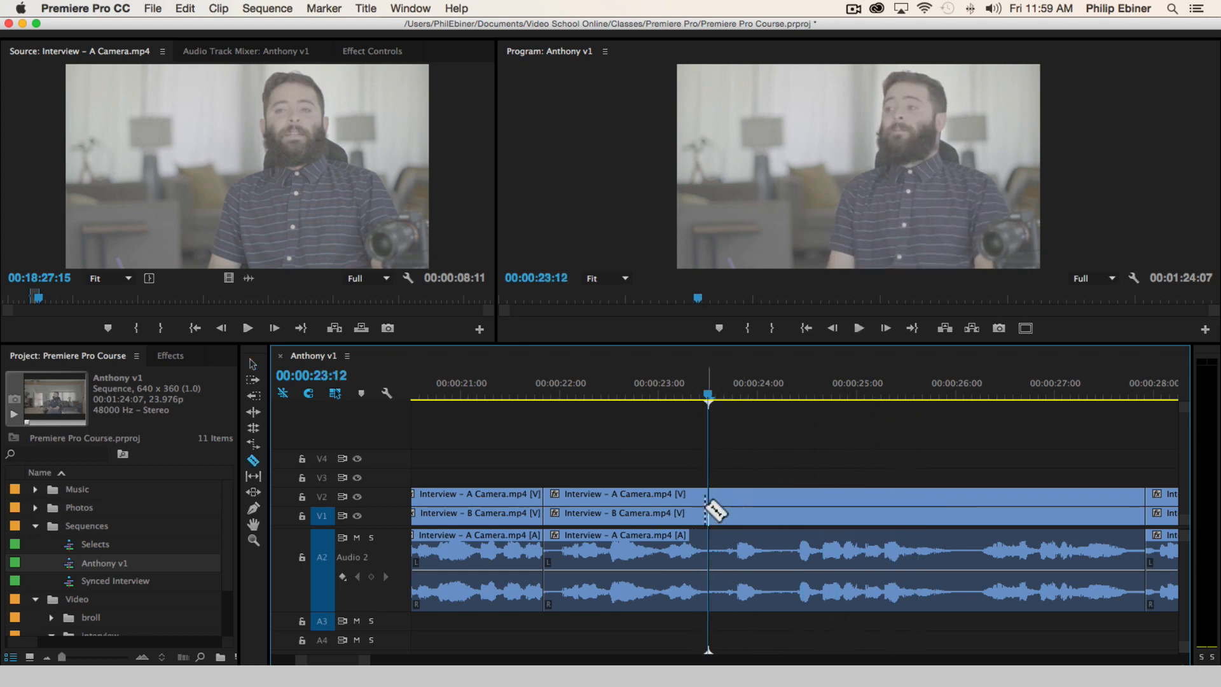
{"action": "left_click", "coordinate": [706, 505]}
{"action": "left_click", "coordinate": [790, 506]}
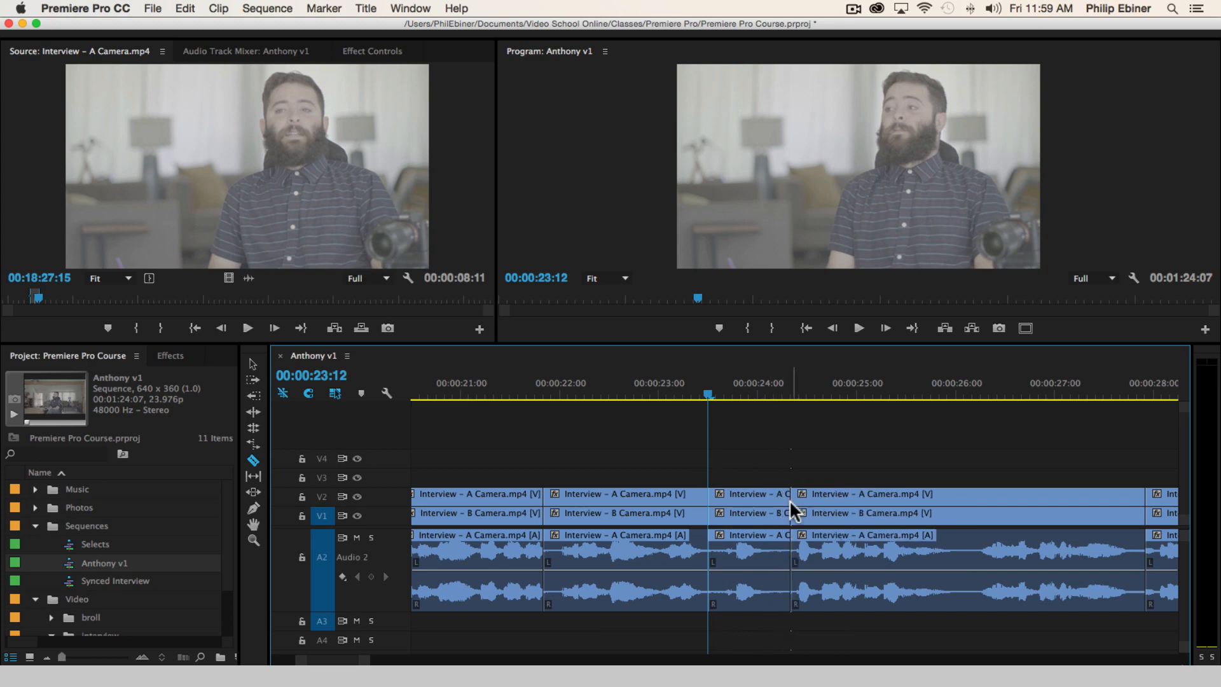
{"action": "key", "text": "space"}
{"action": "key", "text": "space"}
{"action": "key", "text": "v"}
{"action": "left_click", "coordinate": [731, 575]}
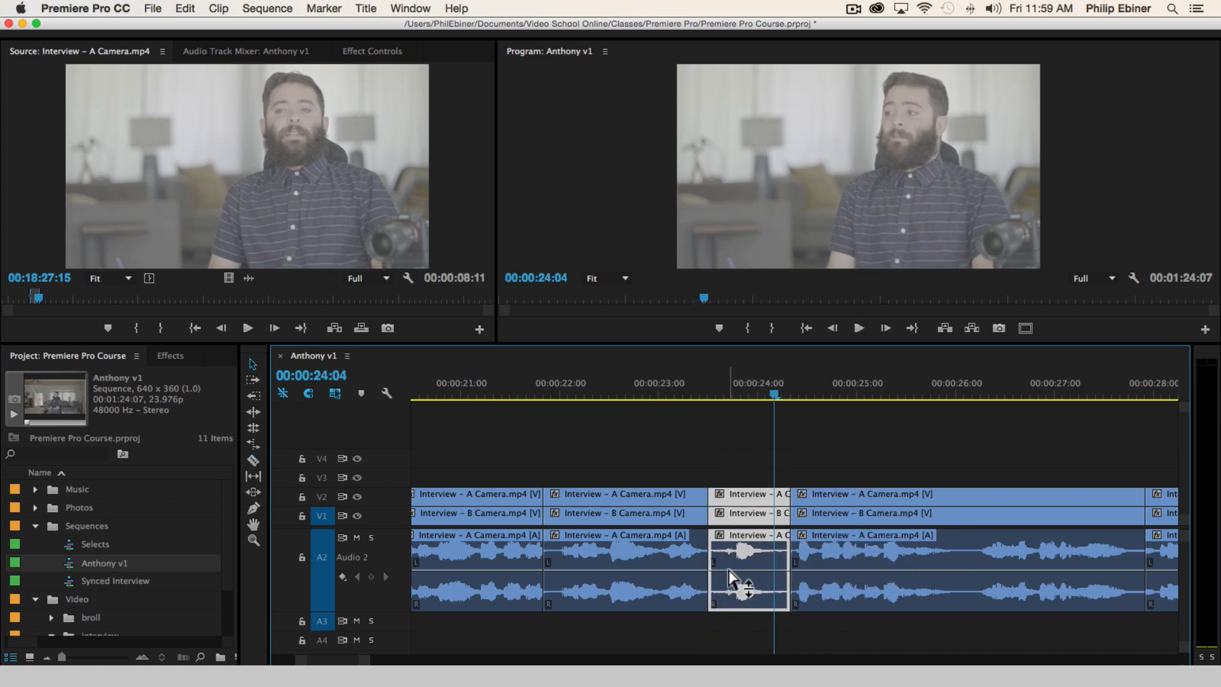
{"action": "key", "text": "Delete"}
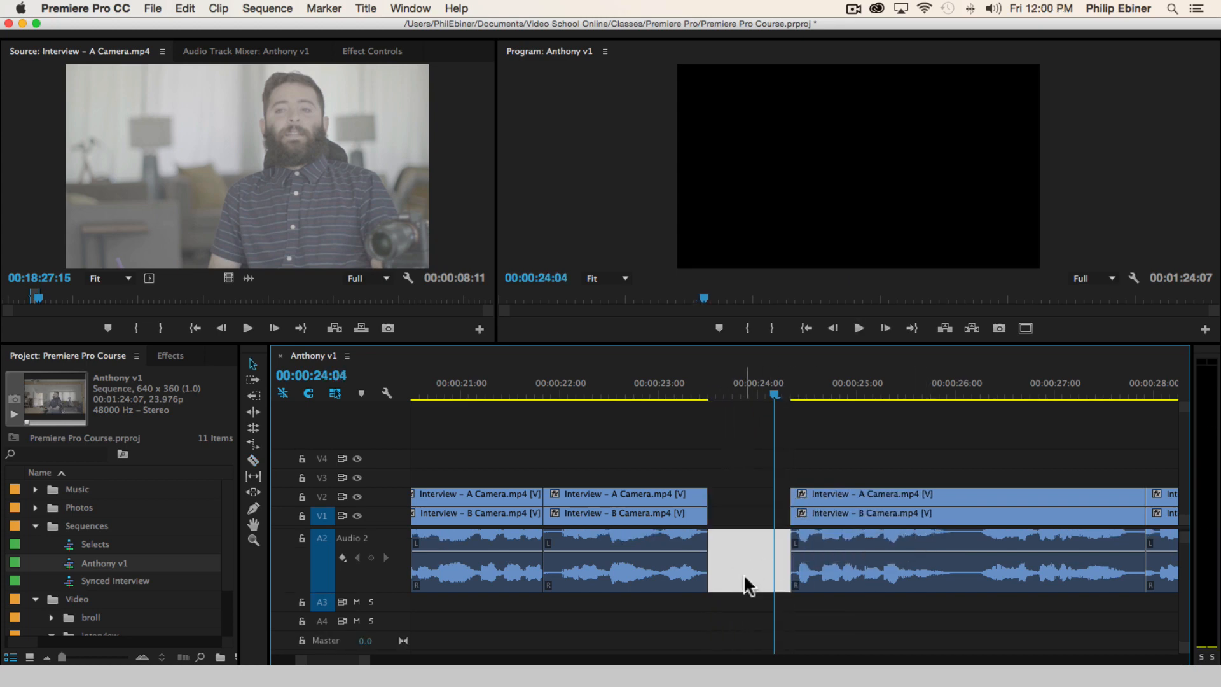
{"action": "scroll", "coordinate": [743, 573], "scroll_direction": "up", "scroll_amount": 2}
{"action": "key", "text": "Delete"}
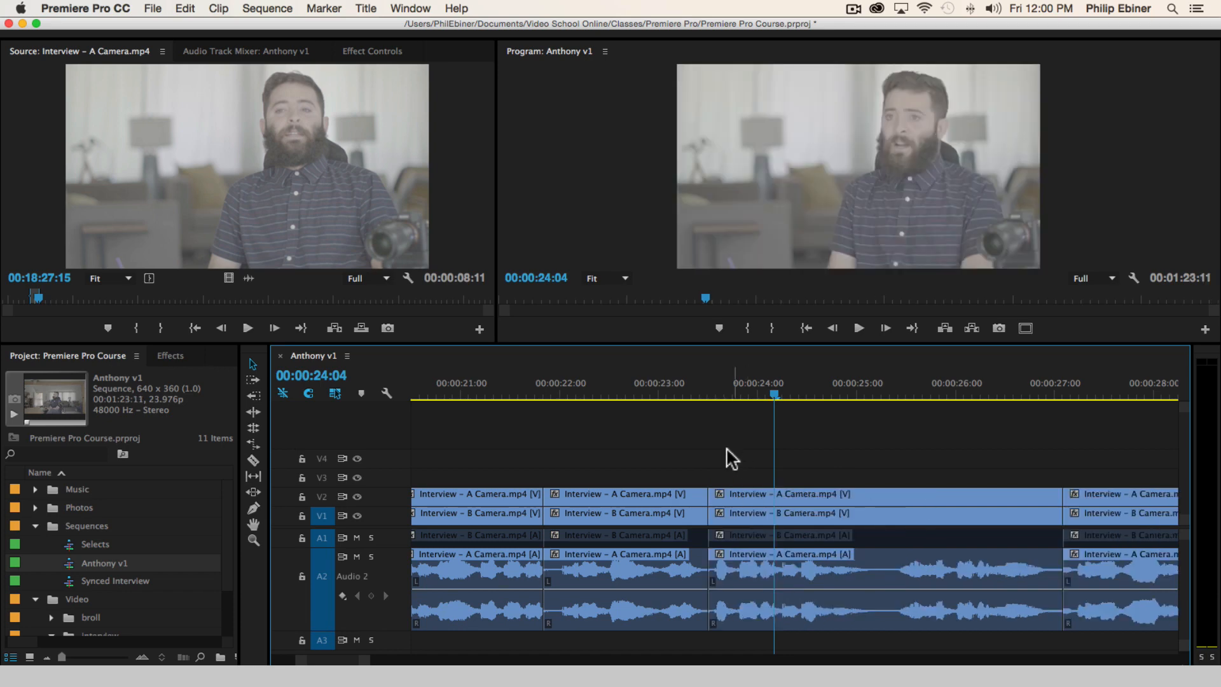
Play from 00:00:22:07 across the new cuts to 00:00:28:19 to check the flow between the bites
{"action": "left_click", "coordinate": [588, 396]}
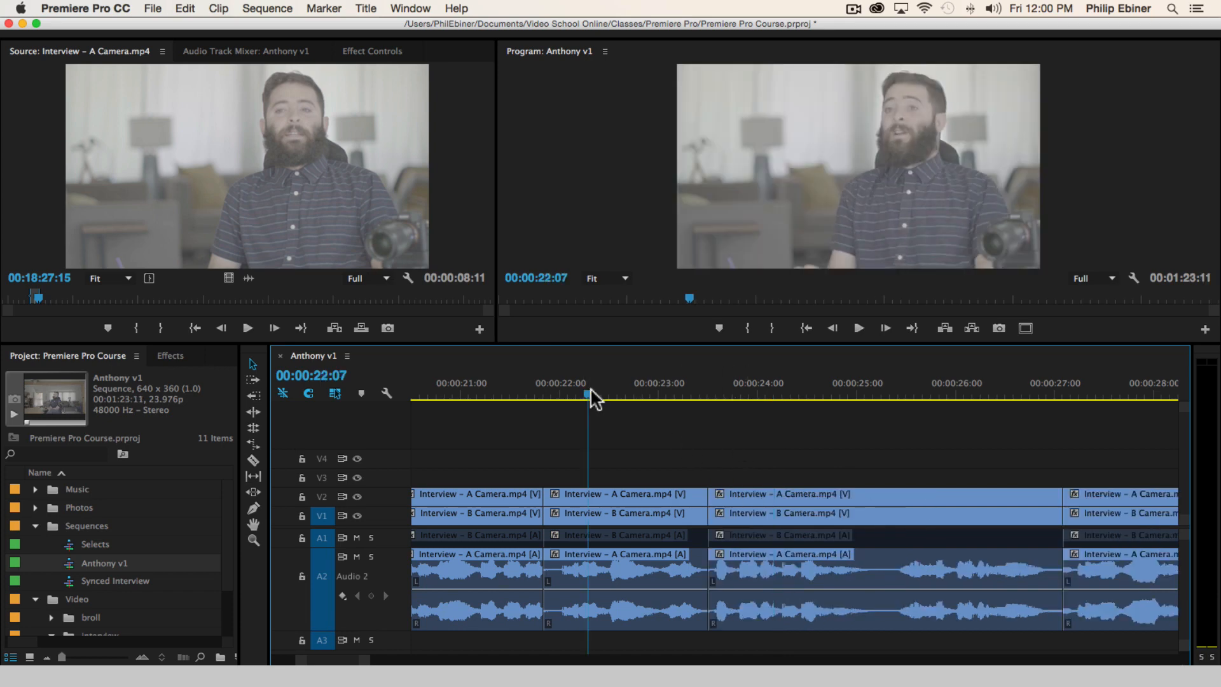
{"action": "key", "text": "space"}
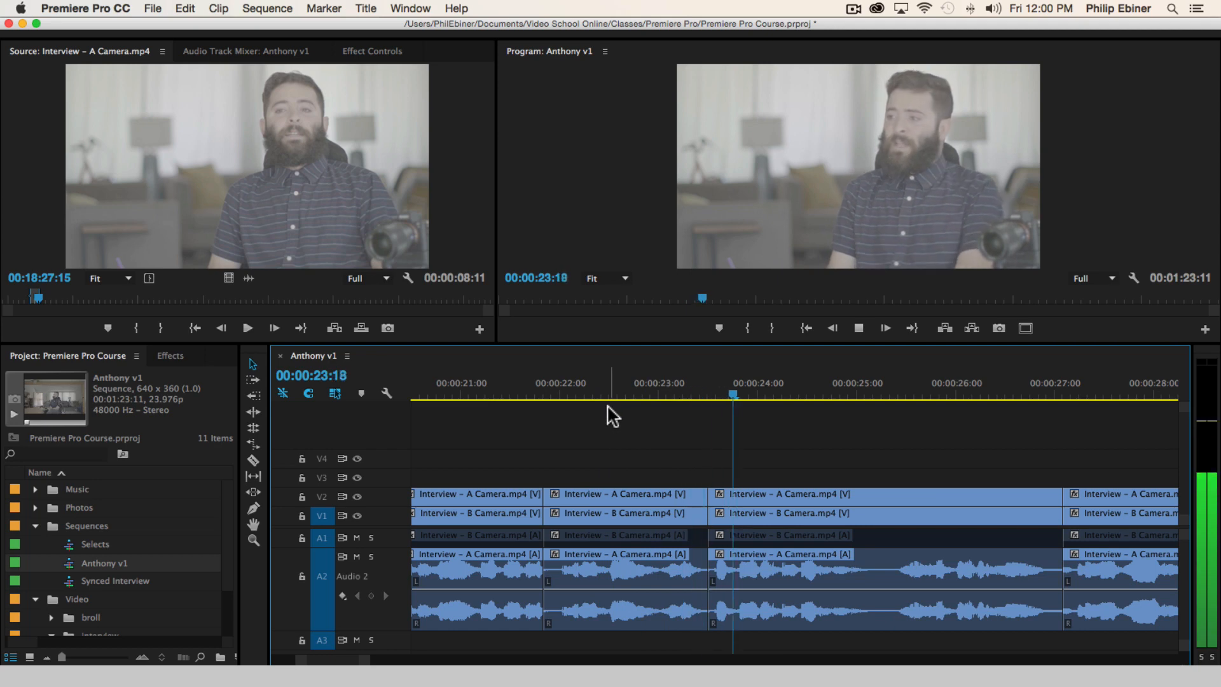
{"action": "scroll", "coordinate": [858, 480], "scroll_direction": "right", "scroll_amount": 4}
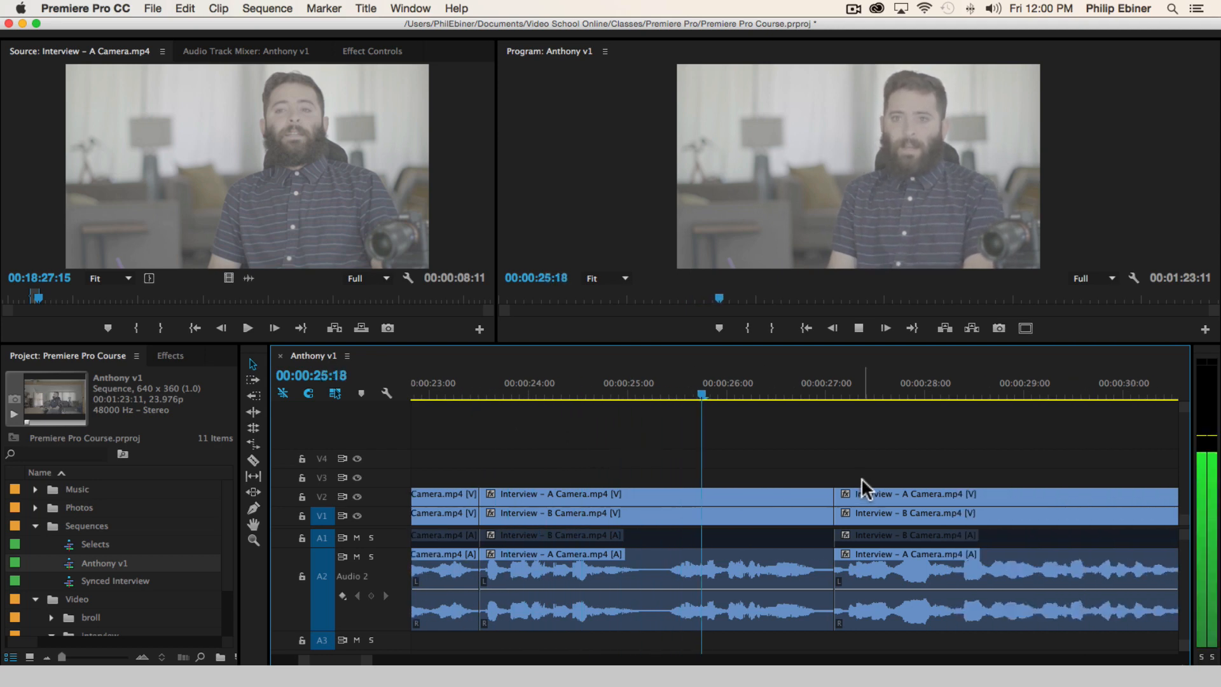
{"action": "scroll", "coordinate": [852, 476], "scroll_direction": "right", "scroll_amount": 1}
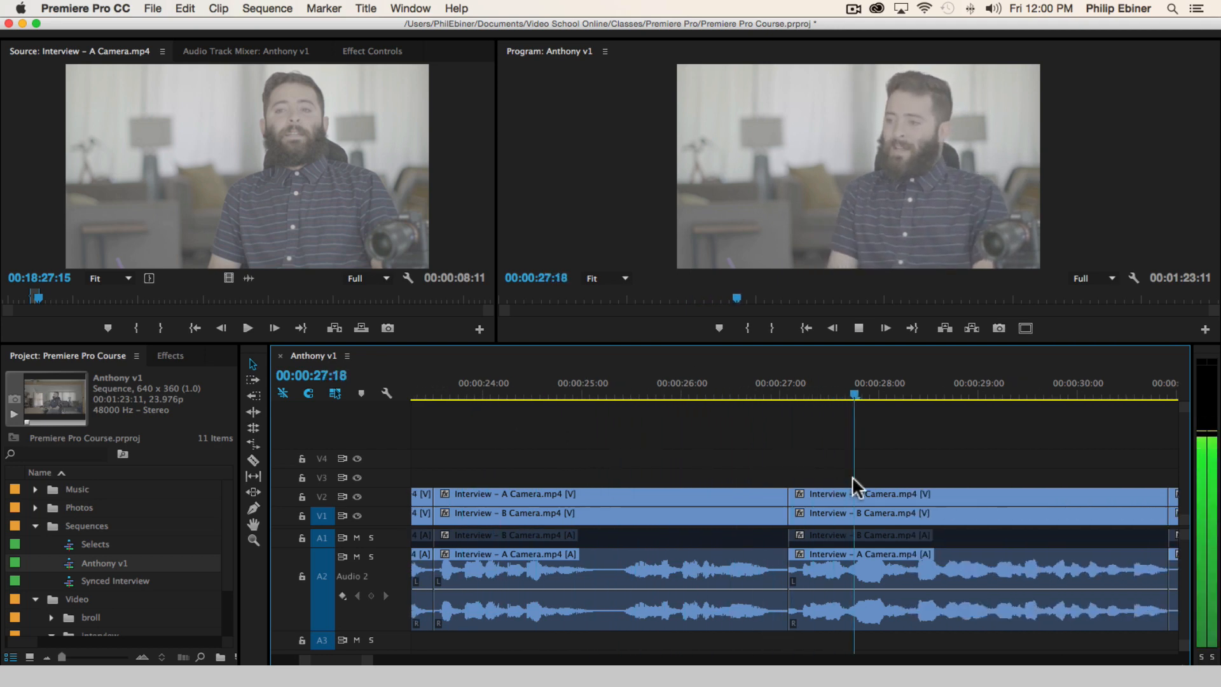
{"action": "scroll", "coordinate": [851, 475], "scroll_direction": "right", "scroll_amount": 2}
{"action": "key", "text": "space"}
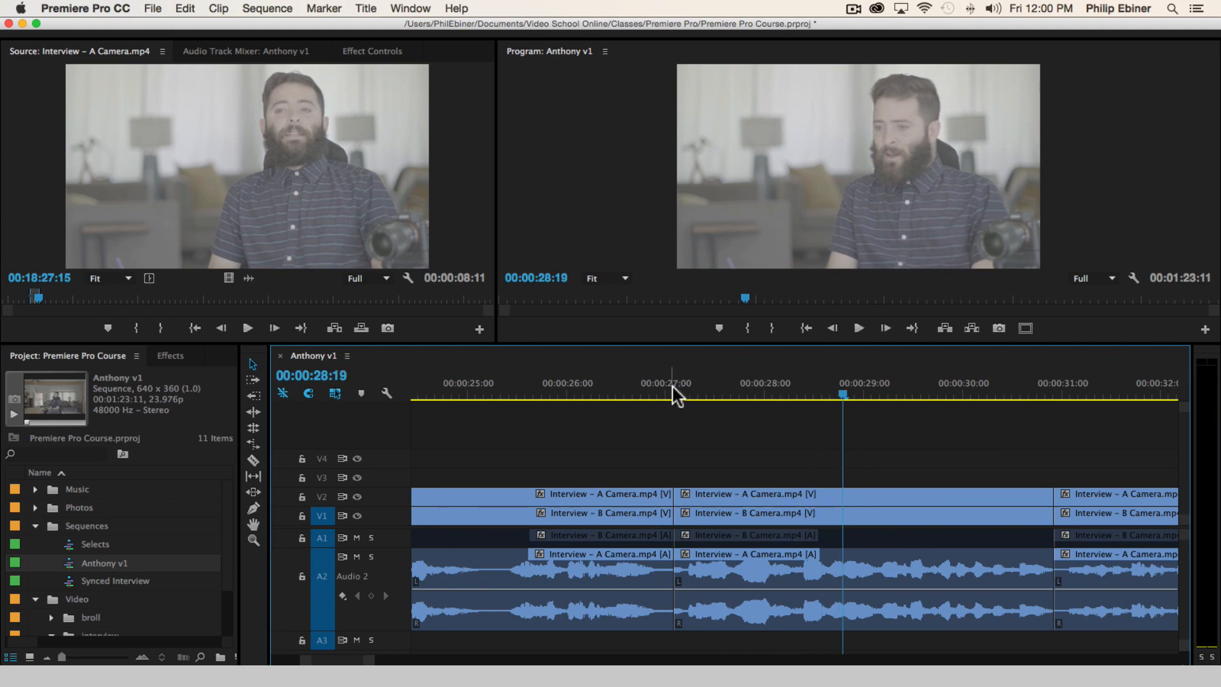
Replay the beginning of the bite that starts at about 00:00:27:02 in short bursts from 00:00:27:05
{"action": "left_click", "coordinate": [672, 387]}
{"action": "mouse_move", "coordinate": [674, 386]}
{"action": "left_mouse_down"}
{"action": "mouse_move", "coordinate": [639, 387]}
{"action": "mouse_move", "coordinate": [685, 392]}
{"action": "left_mouse_up"}
{"action": "key", "text": "space"}
{"action": "key", "text": "space"}
{"action": "key", "text": "space"}
{"action": "key", "text": "space"}
{"action": "key", "text": "space"}
{"action": "key", "text": "space"}
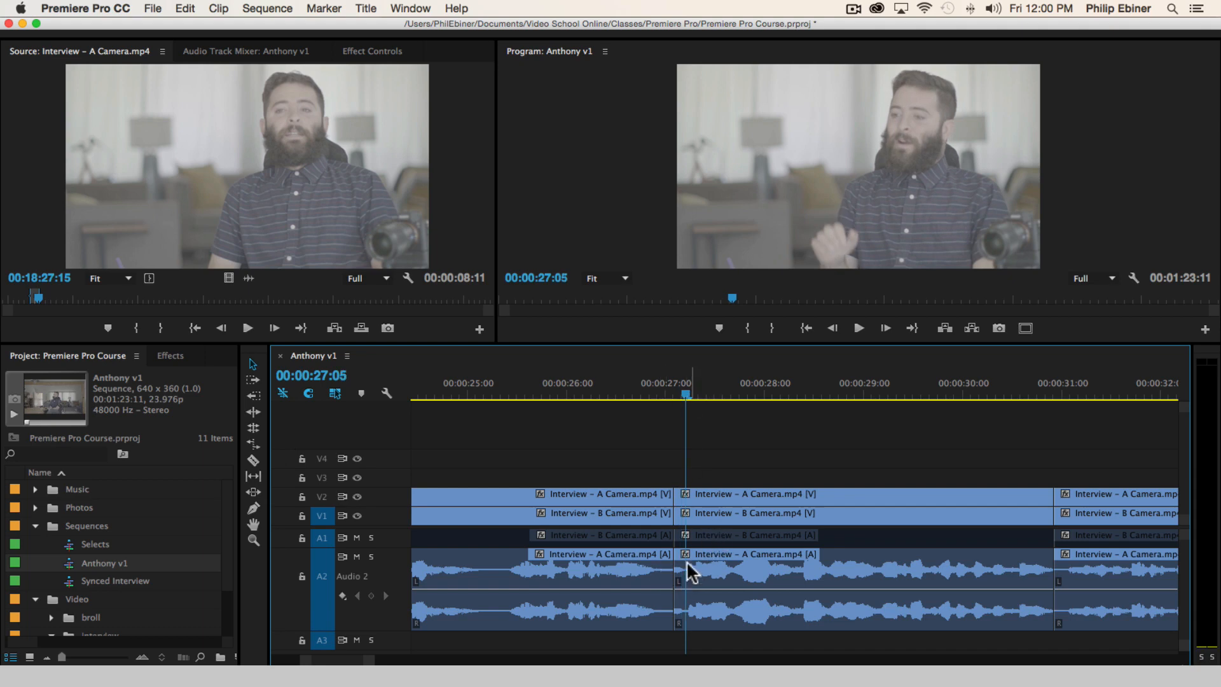
Replay the lead-in to the cut near 00:00:27:00 and trim a few frames off the start of the following A2 audio clip
{"action": "left_click", "coordinate": [597, 384]}
{"action": "key", "text": "space"}
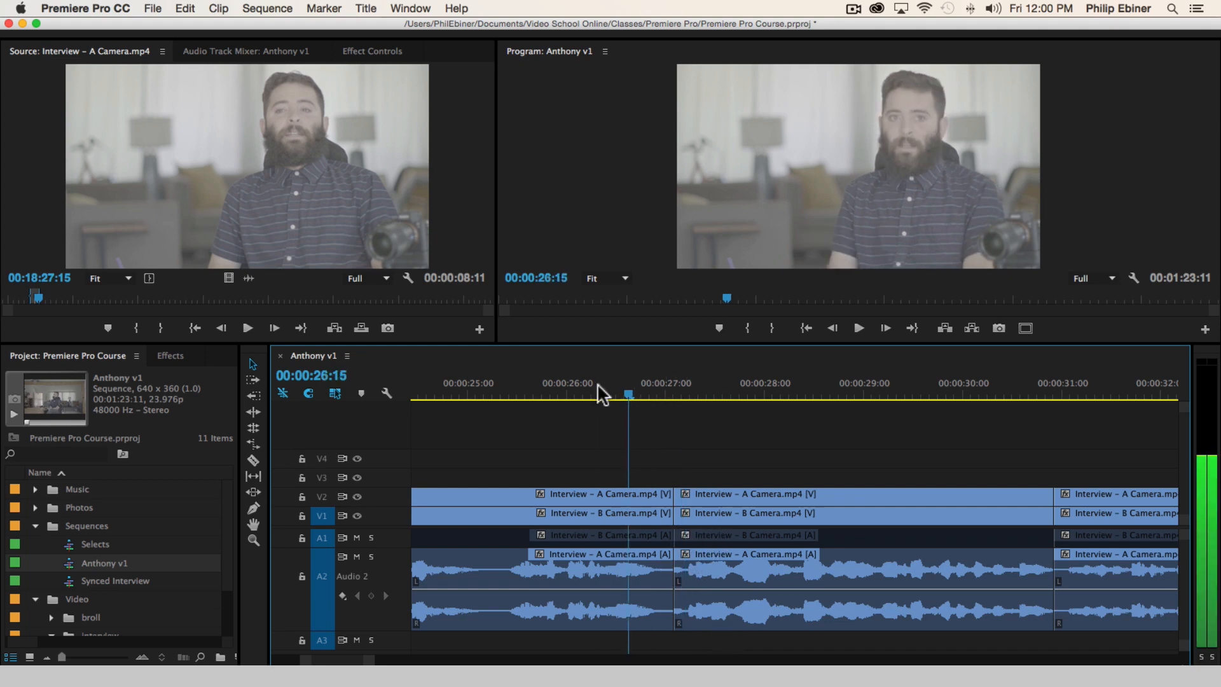
{"action": "left_click", "coordinate": [576, 384]}
{"action": "key", "text": "space"}
{"action": "key", "text": "space"}
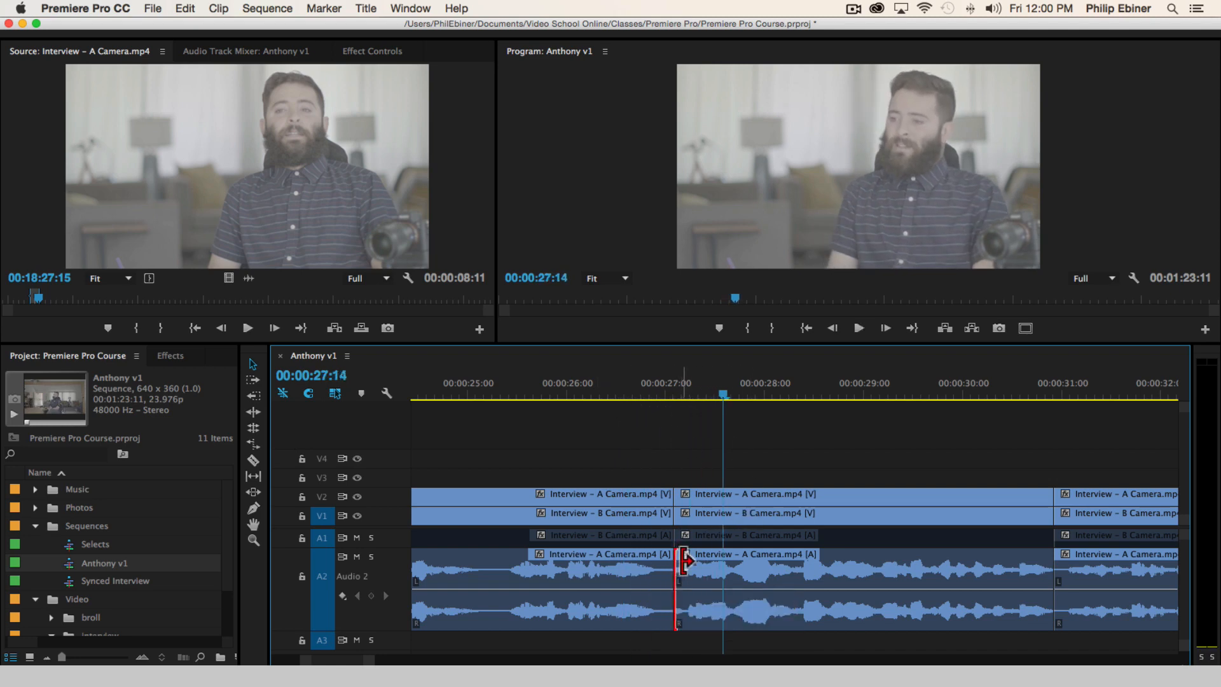
{"action": "left_click_drag", "start_coordinate": [681, 560], "coordinate": [694, 563]}
{"action": "key", "text": "minus"}
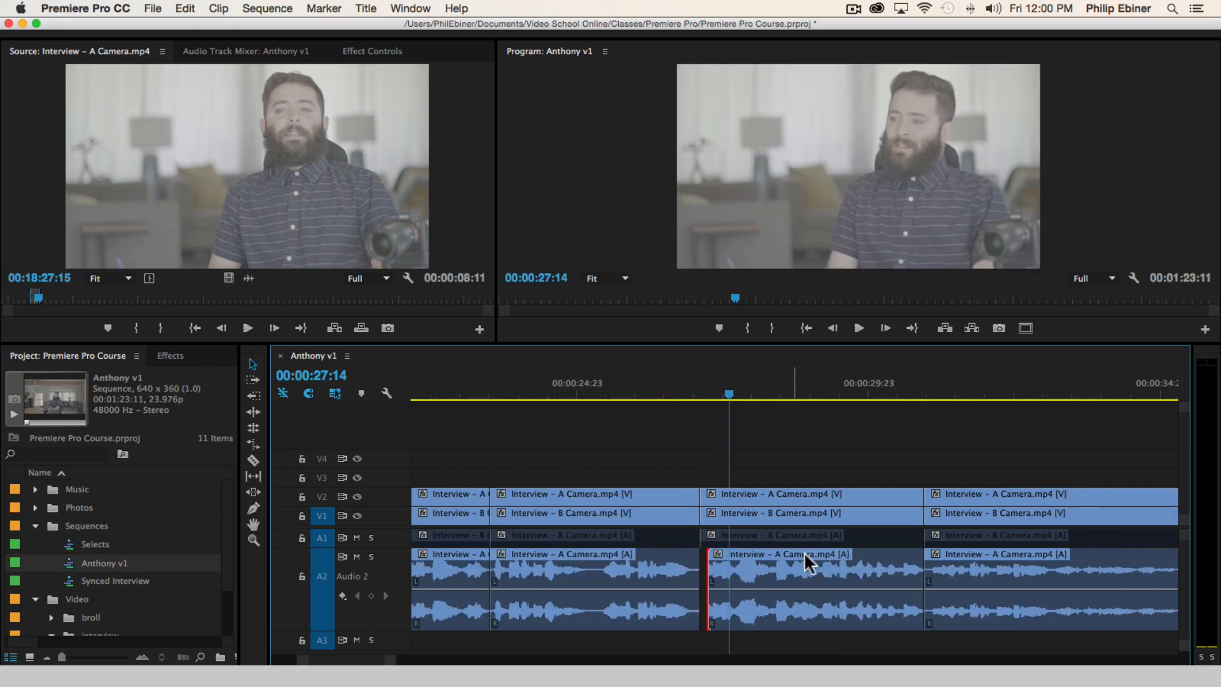
Play from before the trimmed audio clip through the following bites to 00:00:38:05
{"action": "left_click", "coordinate": [667, 390]}
{"action": "key", "text": "space"}
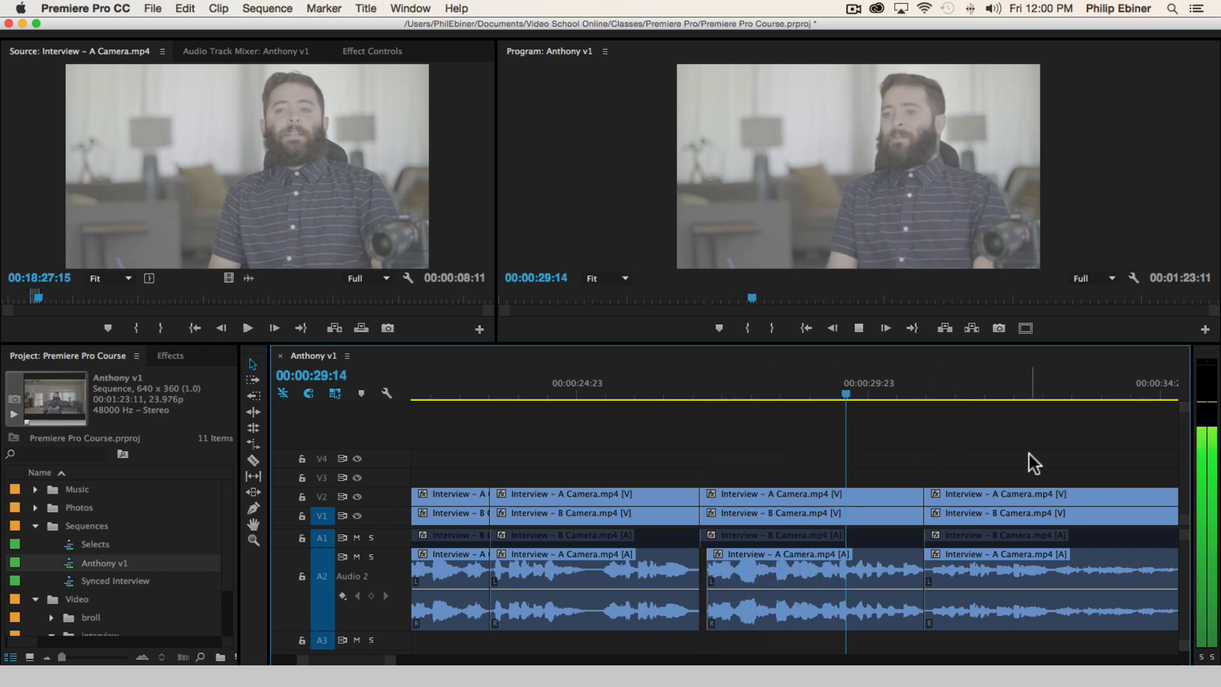
{"action": "scroll", "coordinate": [938, 451], "scroll_direction": "right", "scroll_amount": 3}
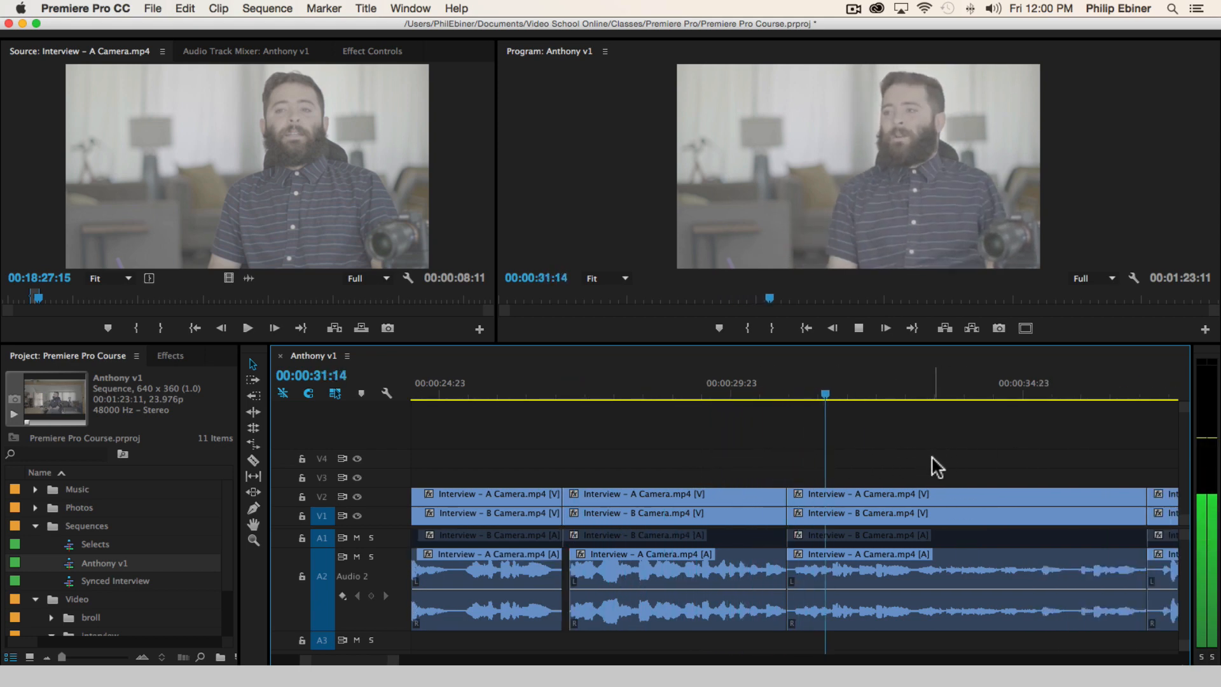
{"action": "scroll", "coordinate": [922, 453], "scroll_direction": "right", "scroll_amount": 3}
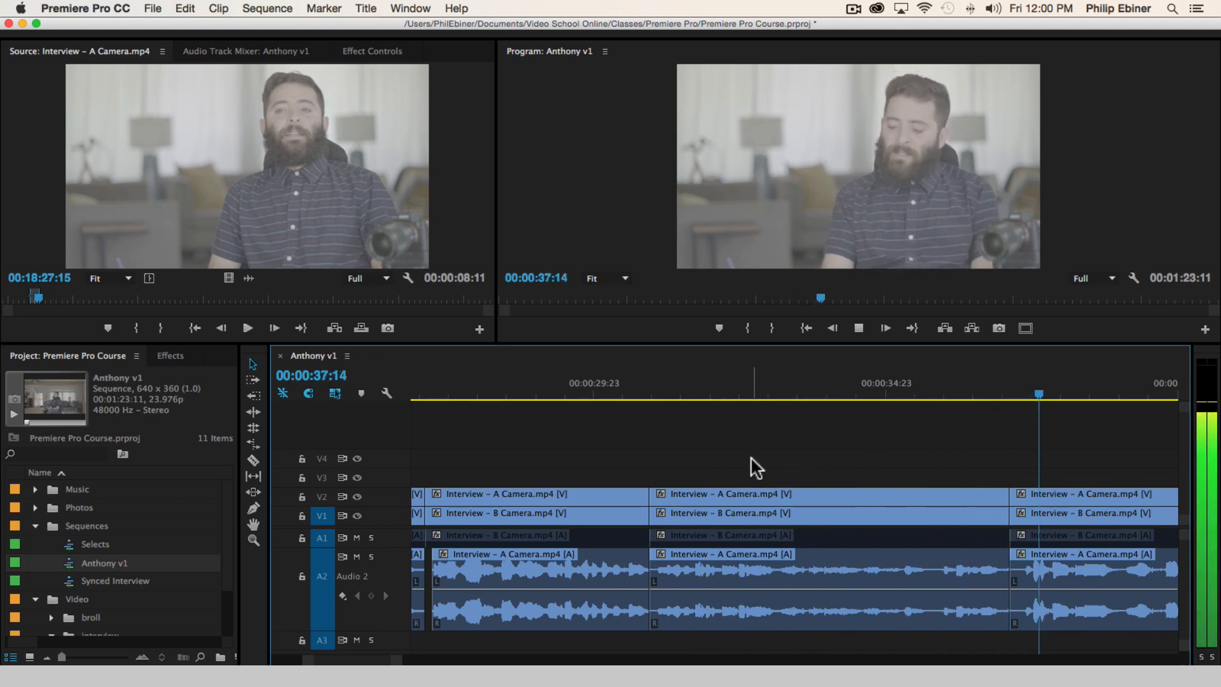
{"action": "key", "text": "space"}
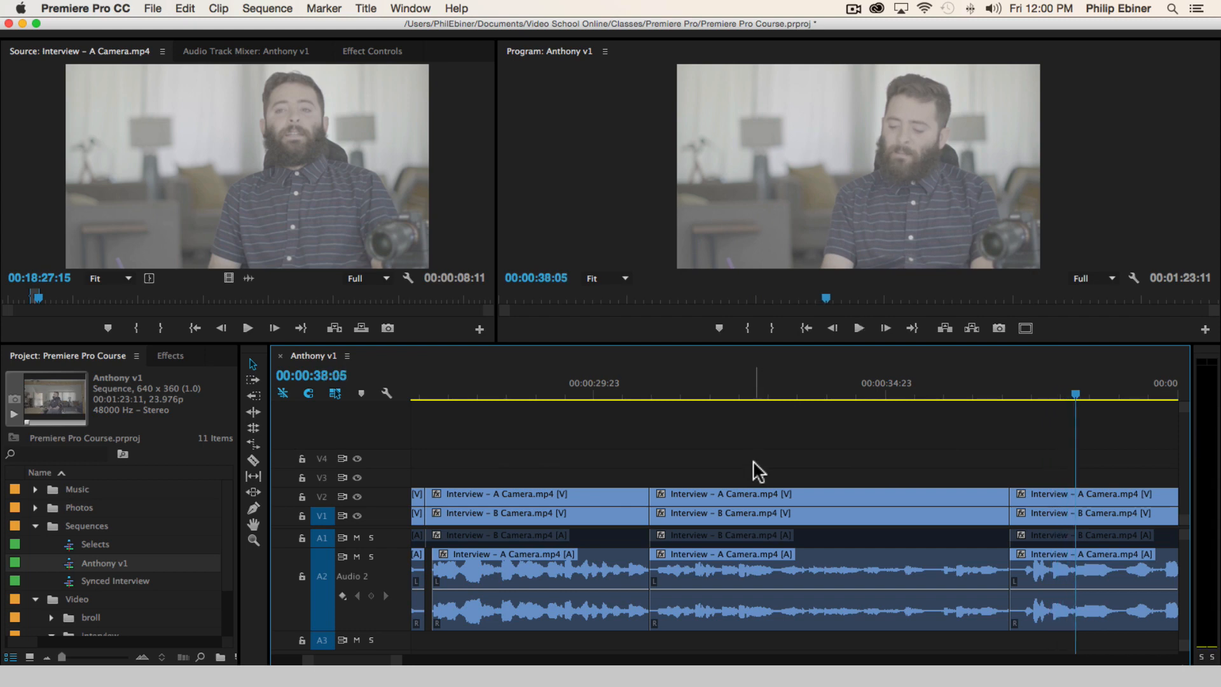
Replay from 00:00:29:20 to 00:00:32:02 to judge the bite that starts at about 00:00:30:21
{"action": "key", "text": "minus"}
{"action": "left_click", "coordinate": [689, 394]}
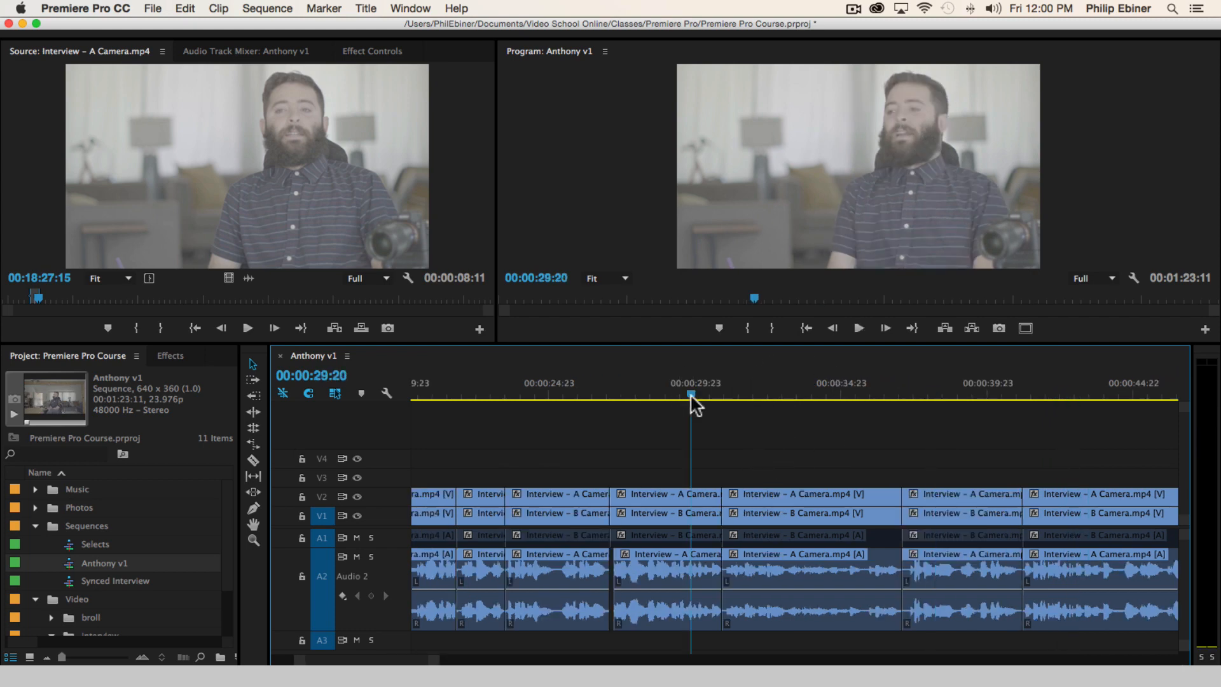
{"action": "key", "text": "space"}
{"action": "key", "text": "space"}
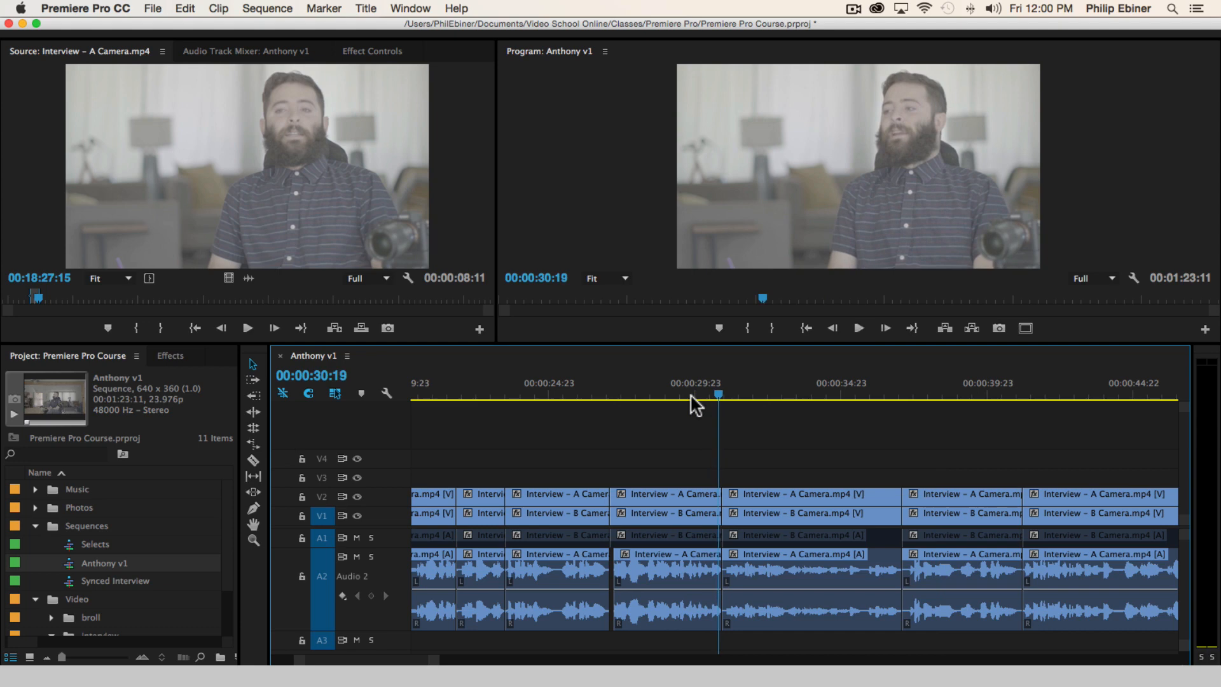
{"action": "key", "text": "space"}
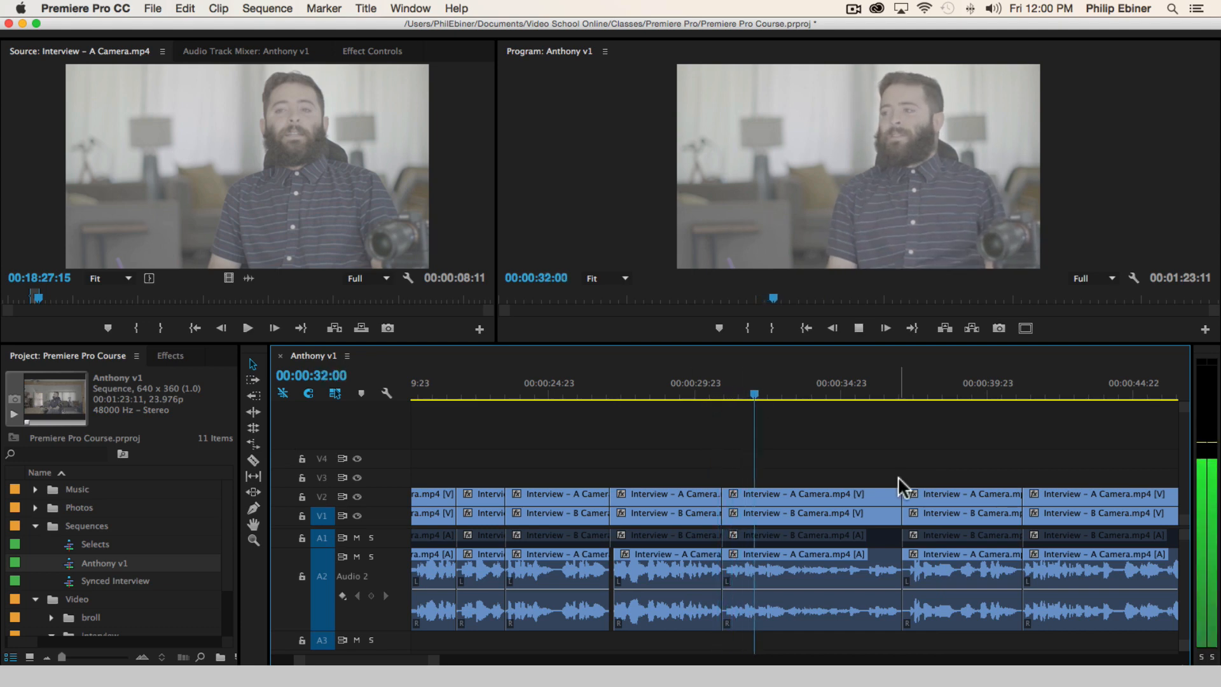
{"action": "key", "text": "space"}
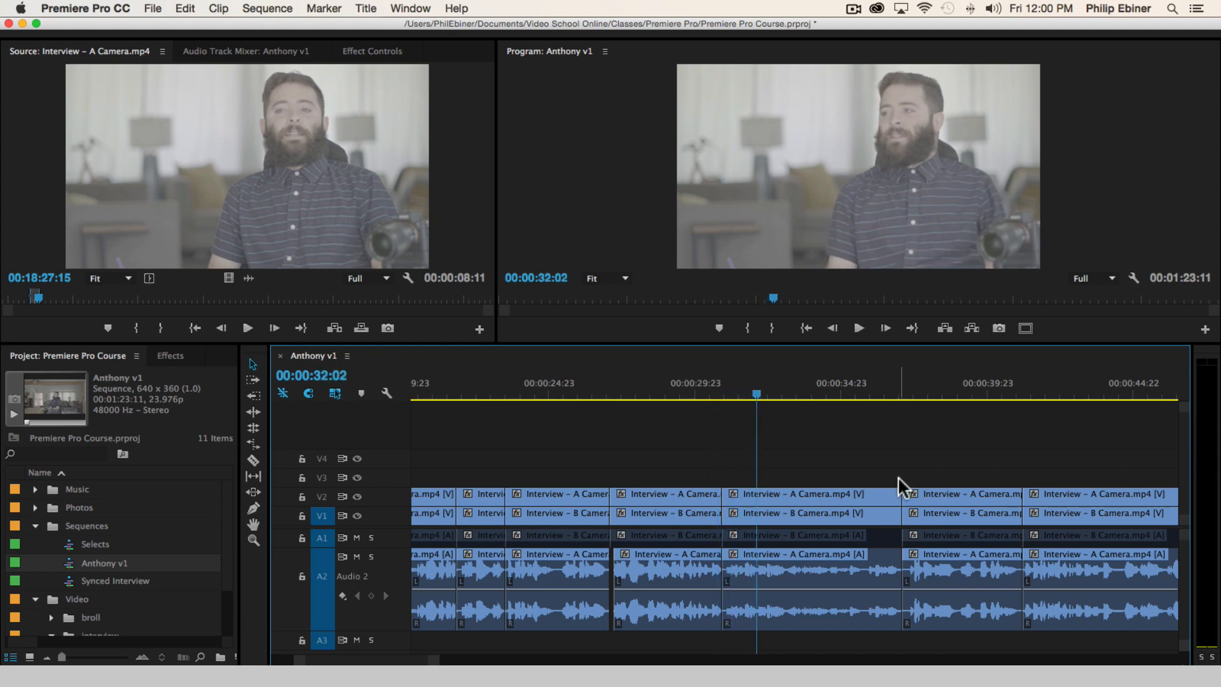
Delete the bite that starts at about 00:00:30:21 on all tracks and close the gap
{"action": "scroll", "coordinate": [878, 477], "scroll_direction": "down", "scroll_amount": 1}
{"action": "left_click_drag", "start_coordinate": [851, 468], "coordinate": [815, 624]}
{"action": "key", "text": "Delete"}
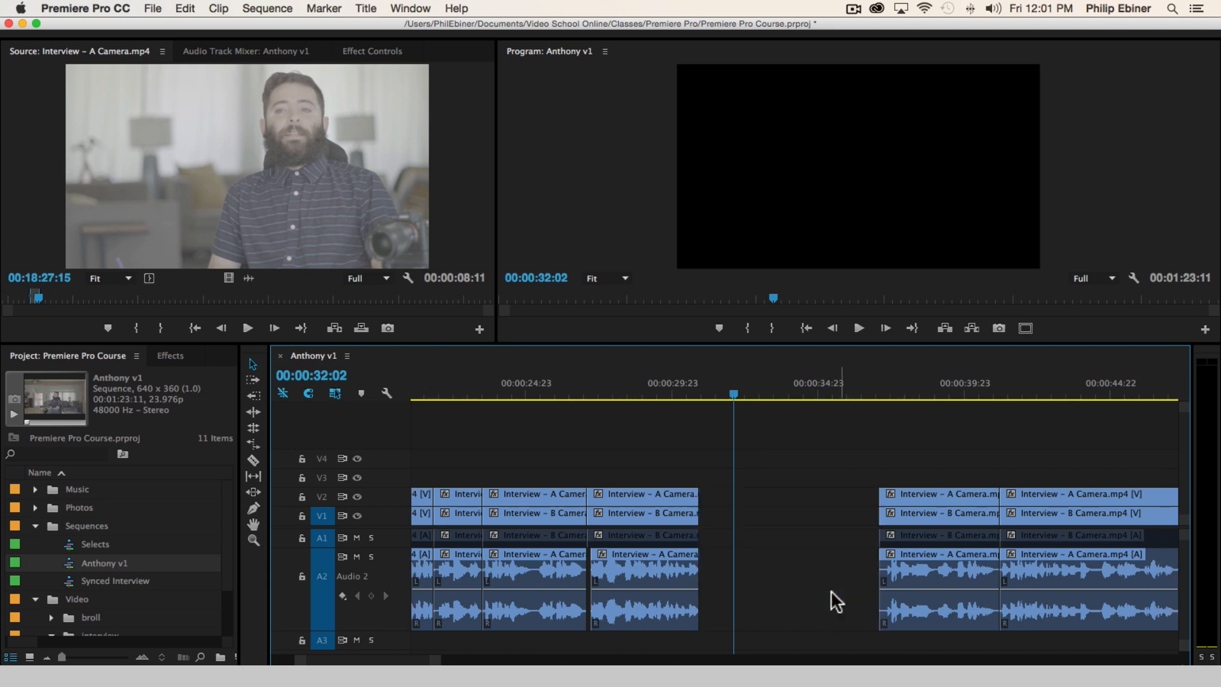
{"action": "left_click", "coordinate": [781, 580]}
{"action": "key", "text": "Delete"}
Play from just before the closed gap through the next two bites to 00:00:43:10
{"action": "key", "text": "minus"}
{"action": "key", "text": "minus"}
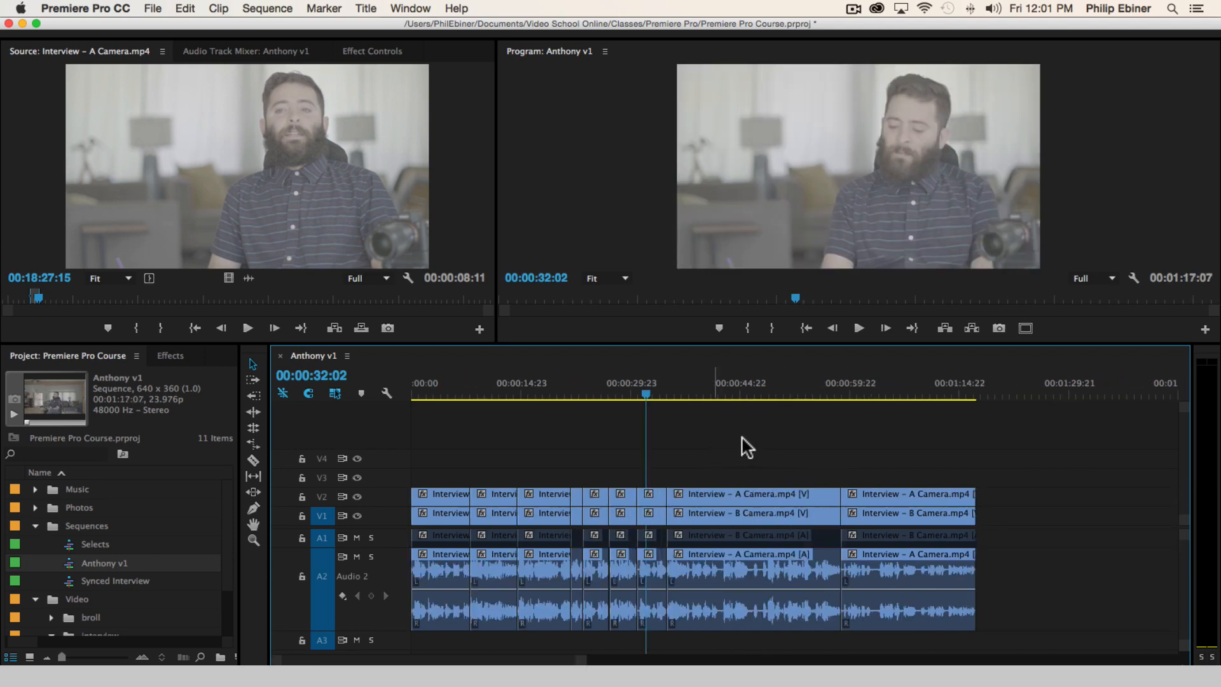
{"action": "key", "text": "equal"}
{"action": "key", "text": "equal"}
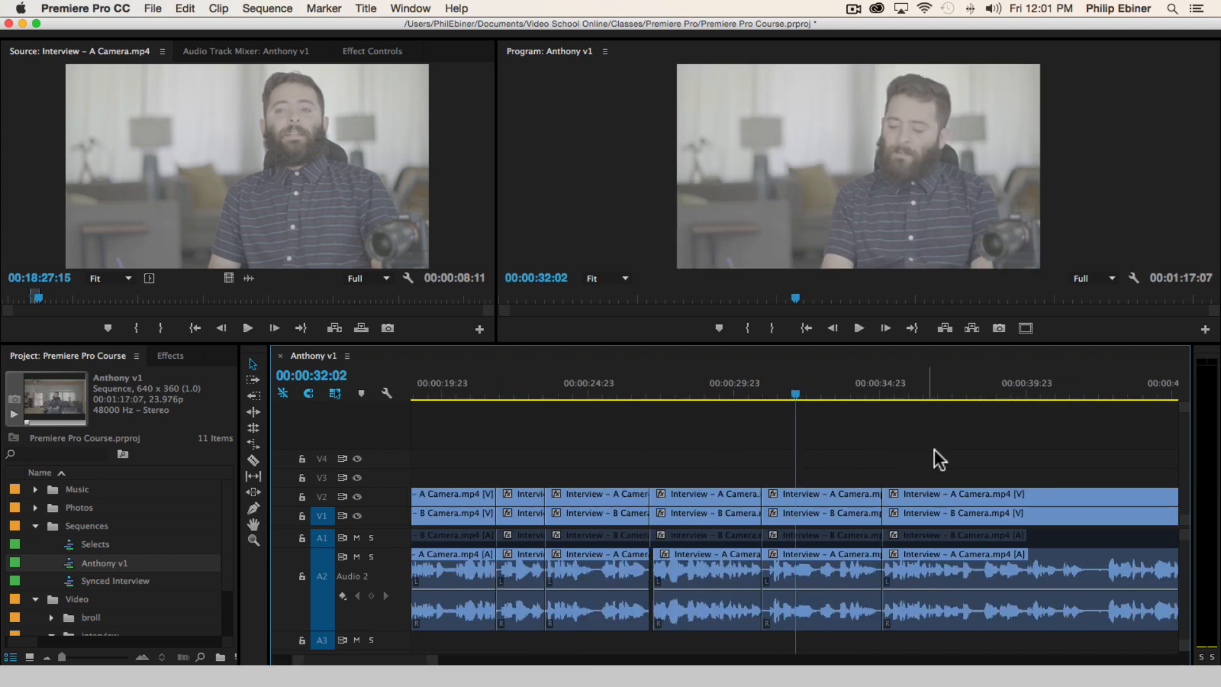
{"action": "left_click", "coordinate": [741, 388]}
{"action": "key", "text": "space"}
{"action": "key", "text": "equal"}
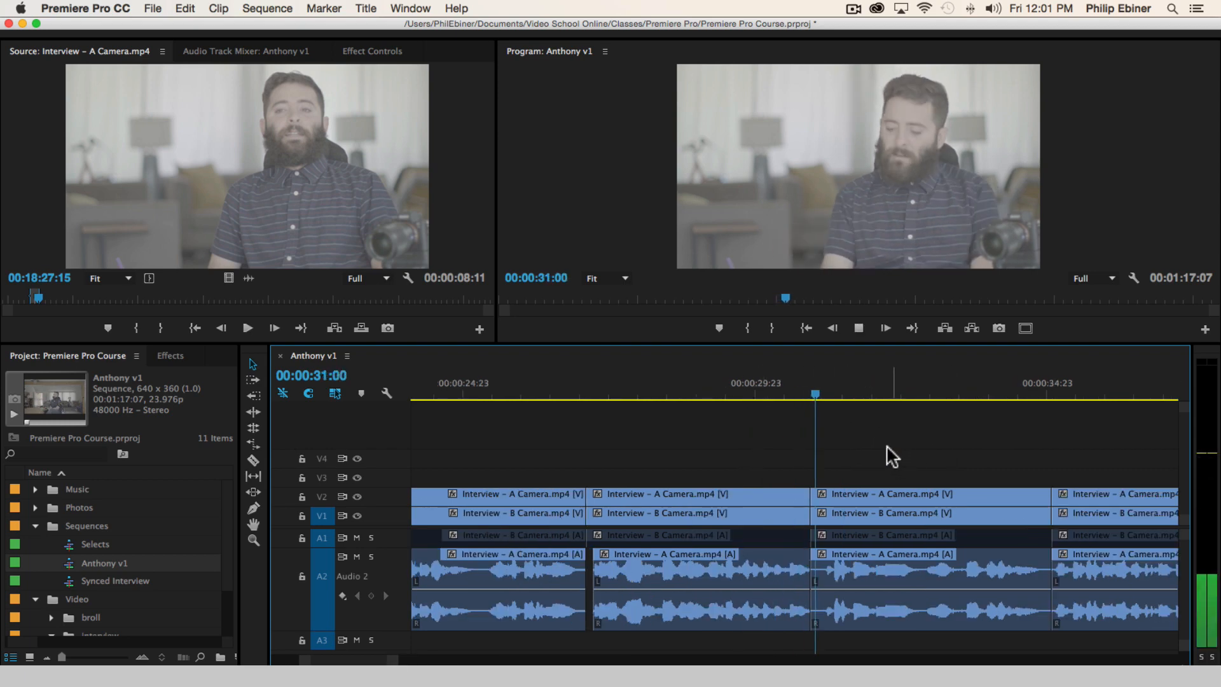
{"action": "scroll", "coordinate": [907, 459], "scroll_direction": "down", "scroll_amount": 3}
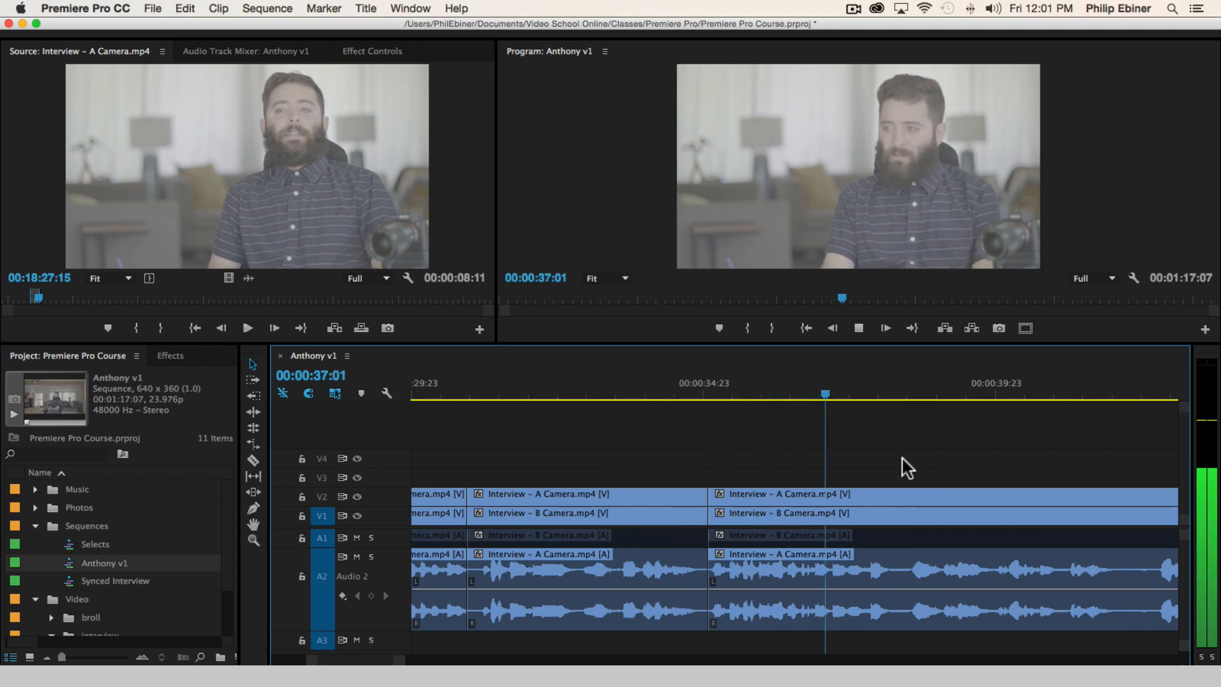
{"action": "key", "text": "minus"}
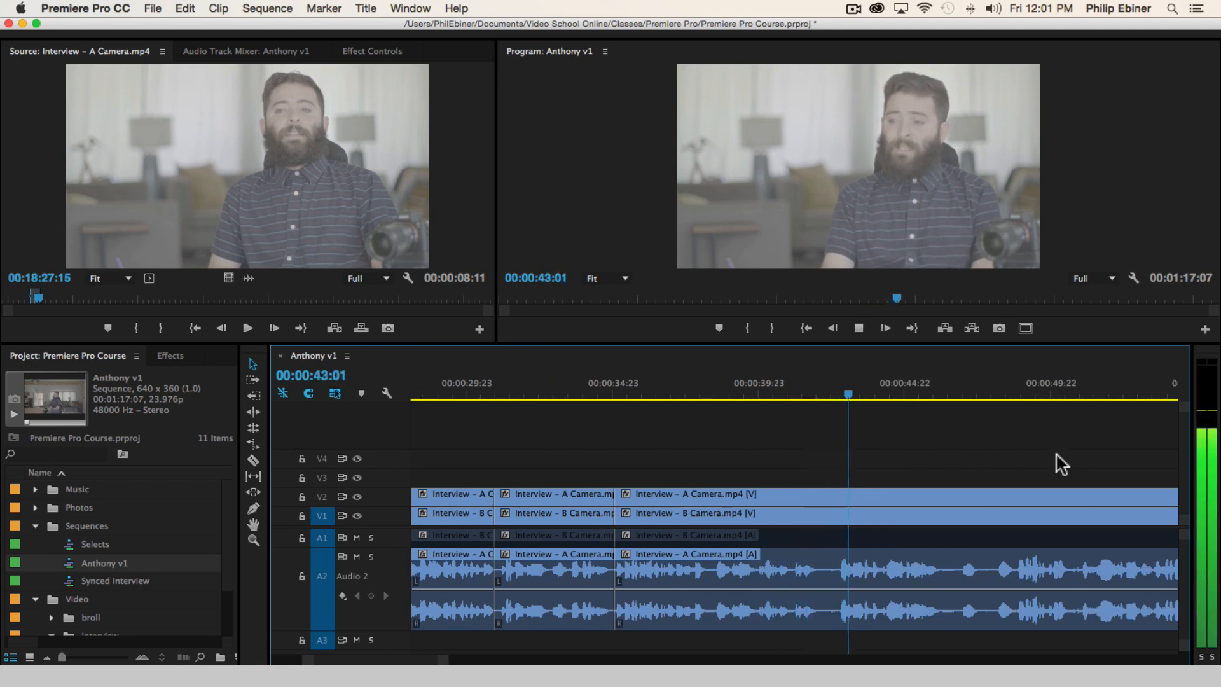
{"action": "key", "text": "space"}
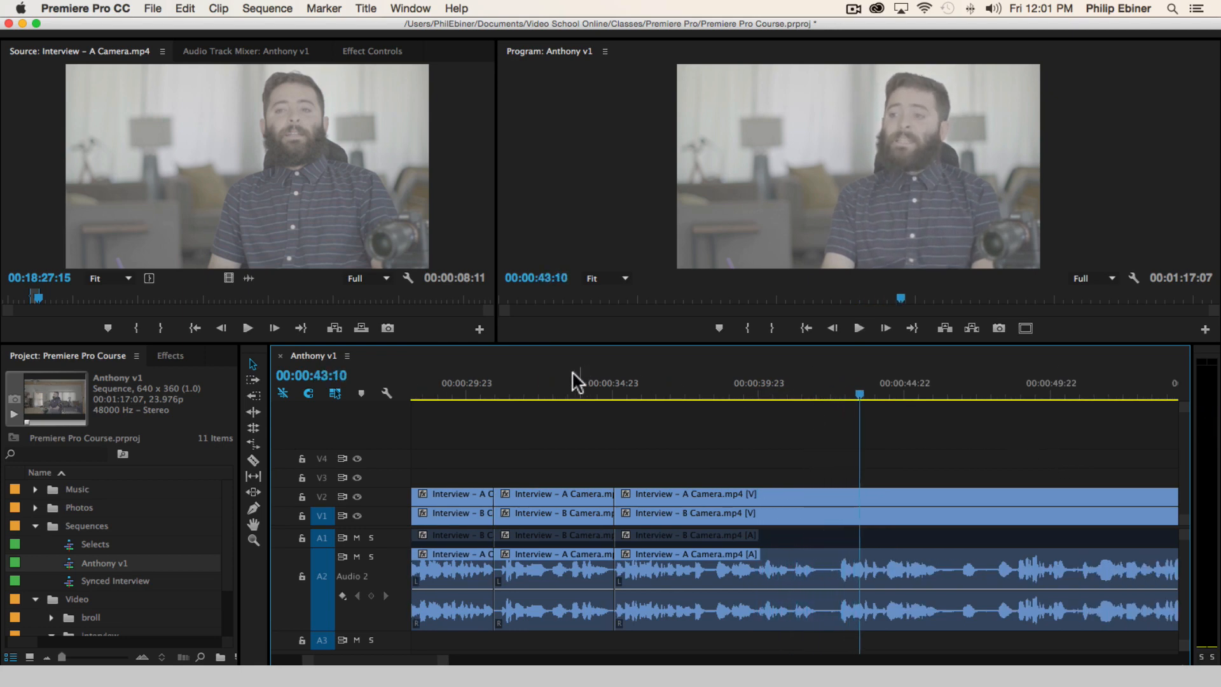
Replay the bite between 00:00:30:21 and 00:00:34:23
{"action": "left_click", "coordinate": [493, 390]}
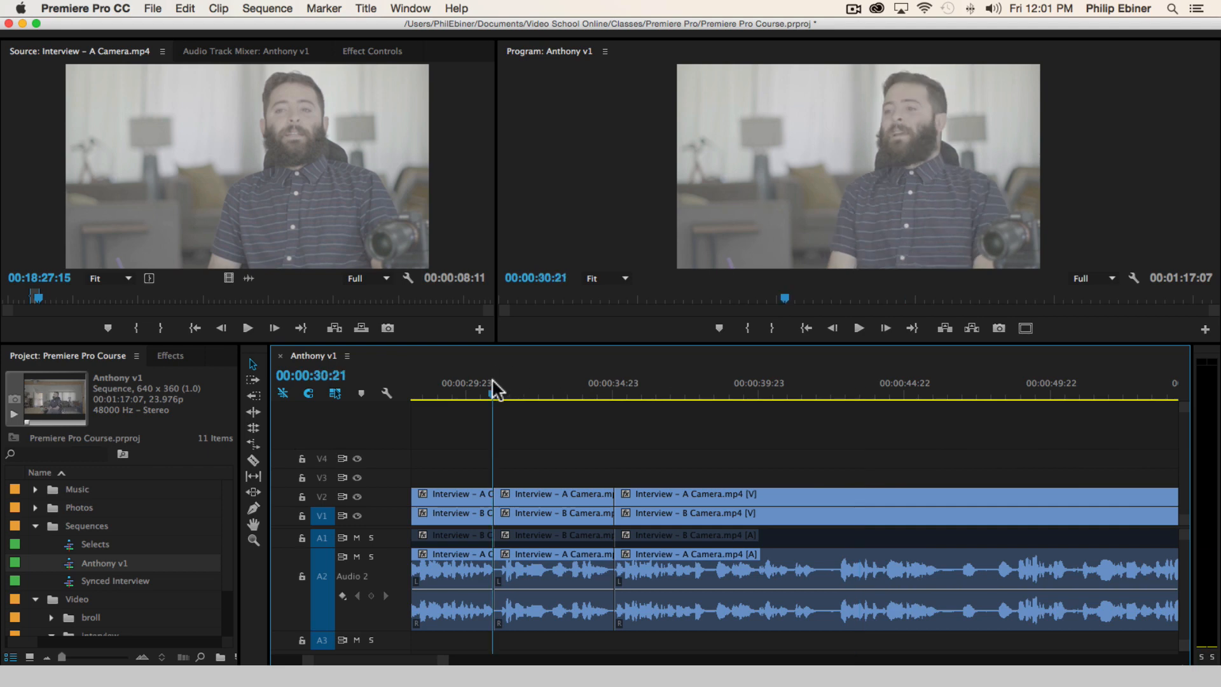
{"action": "key", "text": "space"}
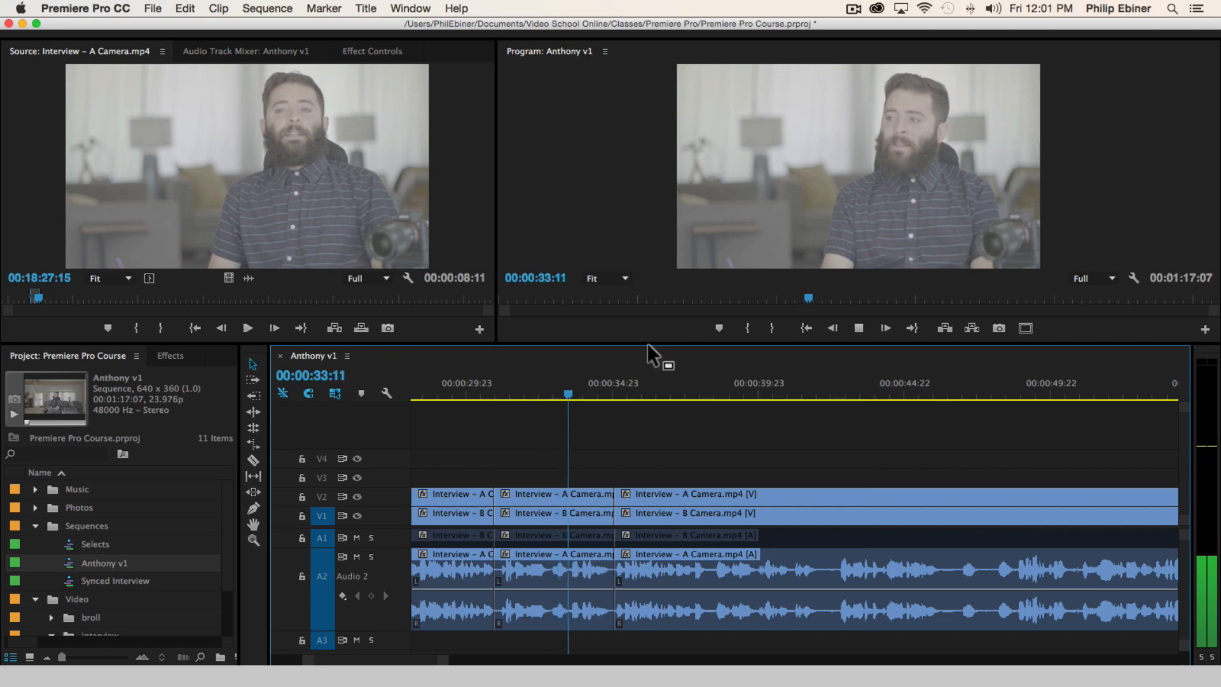
{"action": "key", "text": "space"}
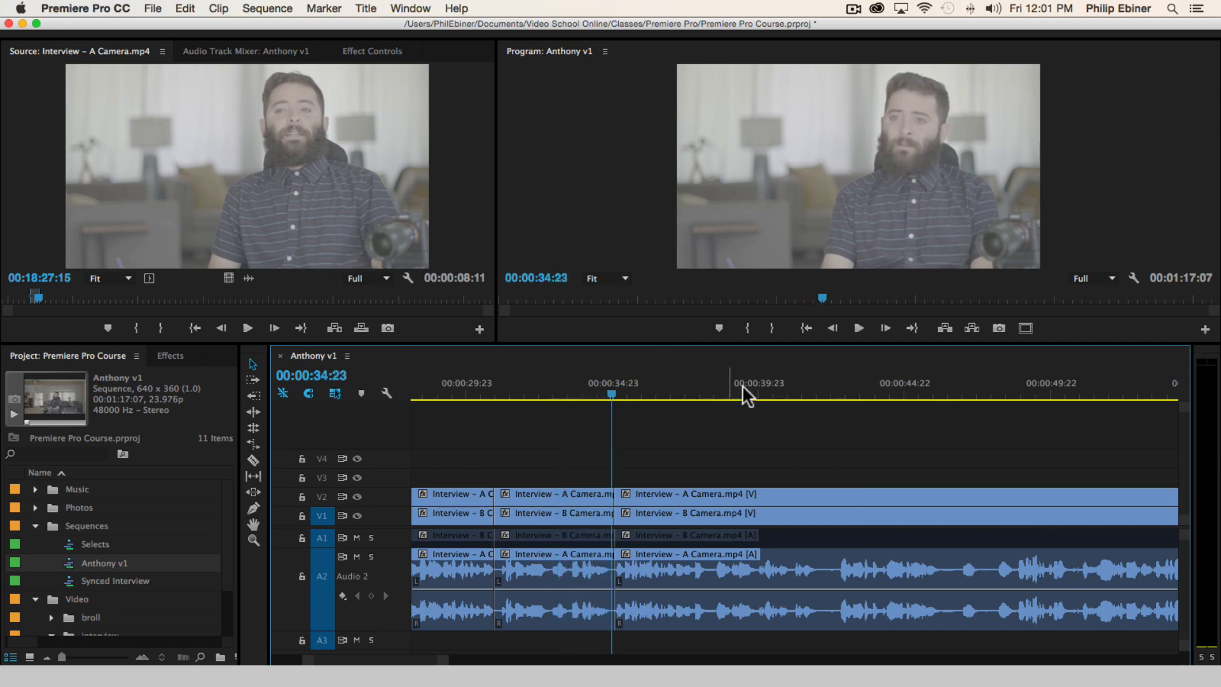
Review the long bite between 00:00:38:03 and 00:00:46:05 to find where its usable part begins
{"action": "left_click", "coordinate": [670, 390]}
{"action": "left_click", "coordinate": [751, 396]}
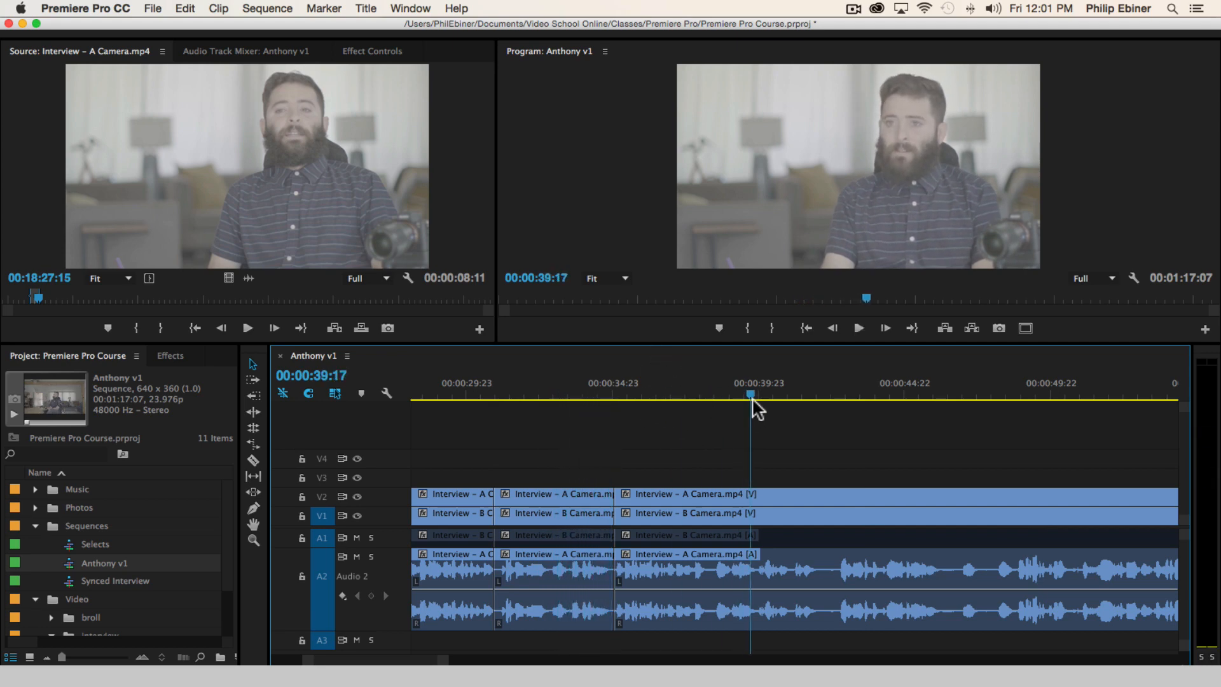
{"action": "left_click", "coordinate": [703, 395]}
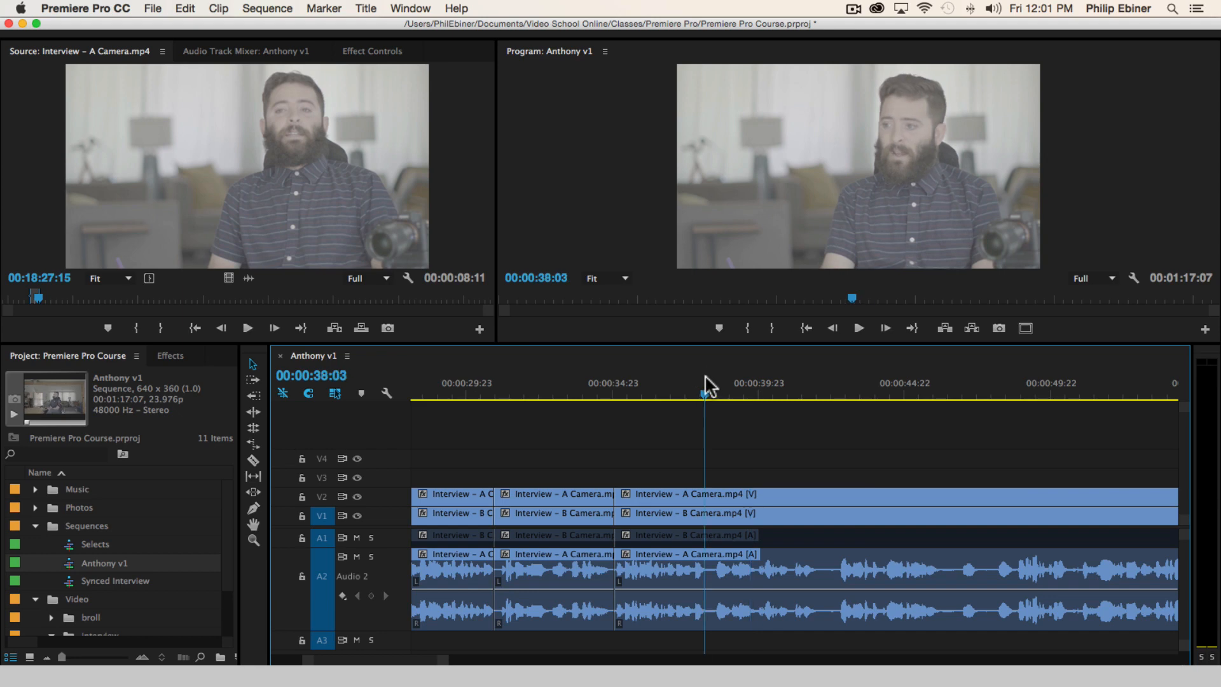
{"action": "key", "text": "space"}
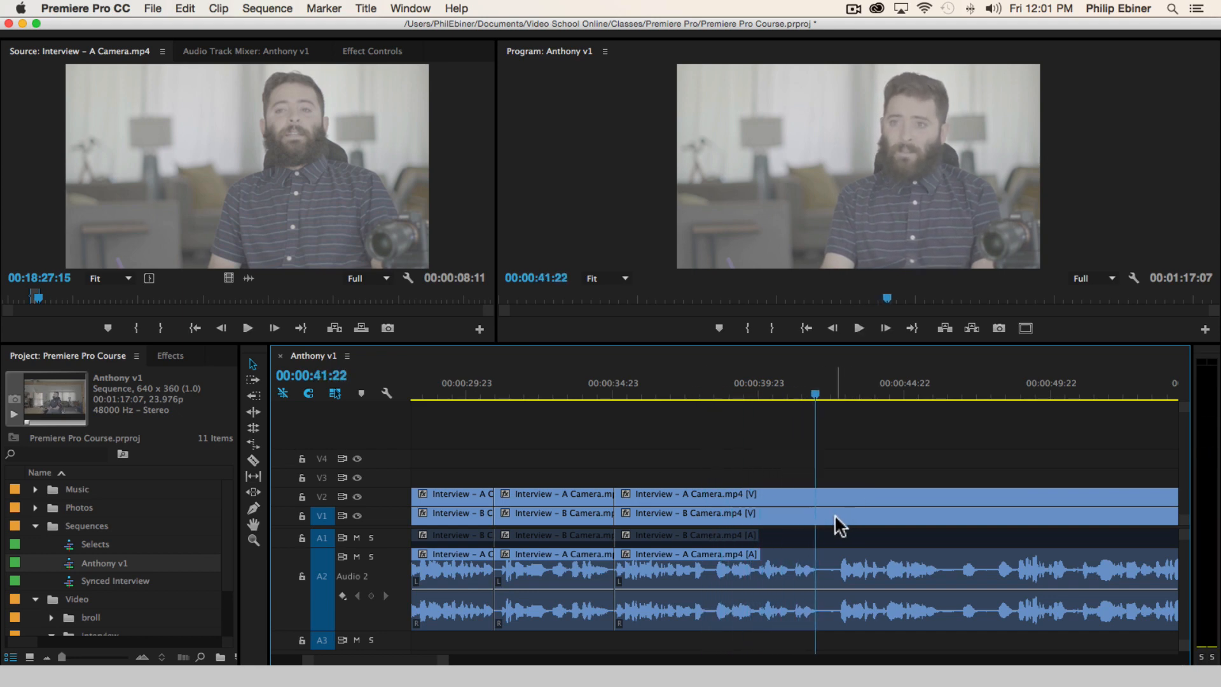
{"action": "key", "text": "space"}
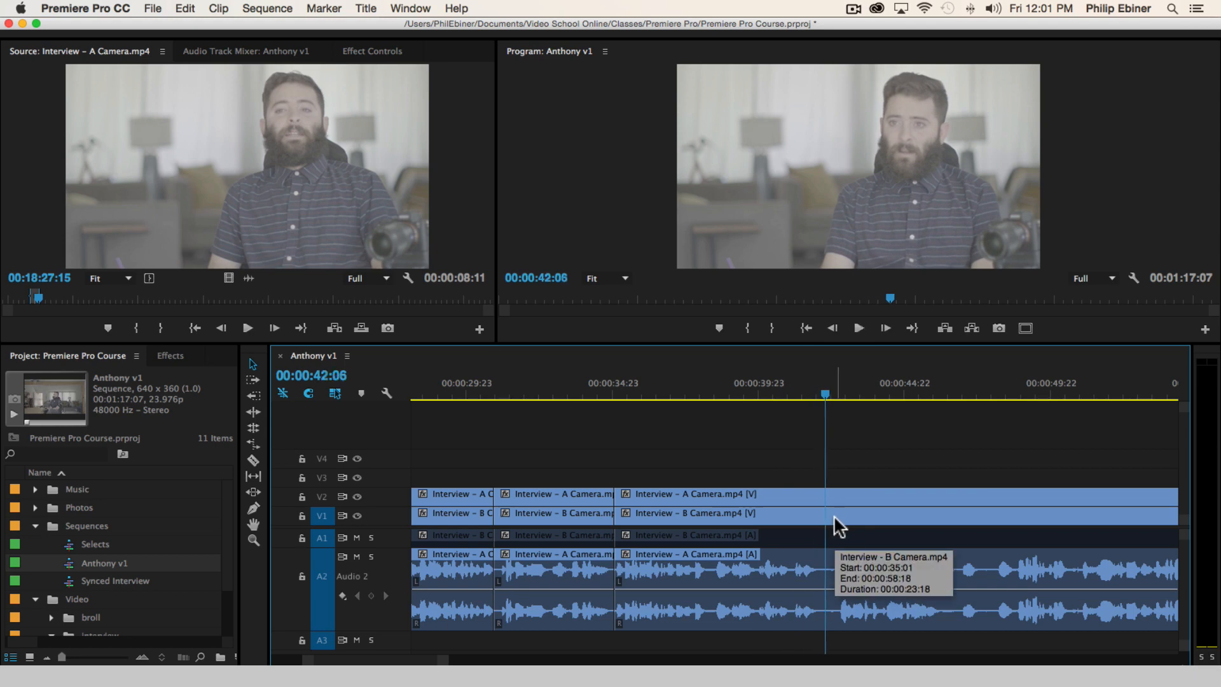
{"action": "key", "text": "space"}
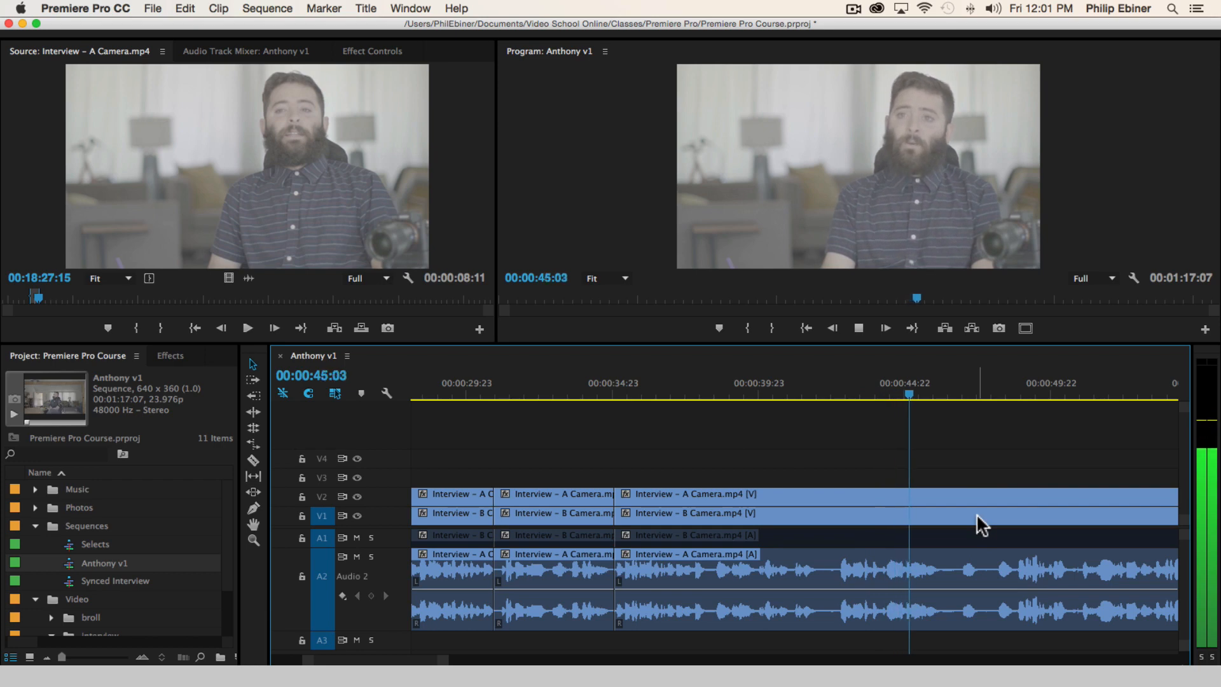
{"action": "key", "text": "space"}
Split the long bite at about 00:00:42:15, delete its opening part on all tracks, and close the gap
{"action": "key", "text": "c"}
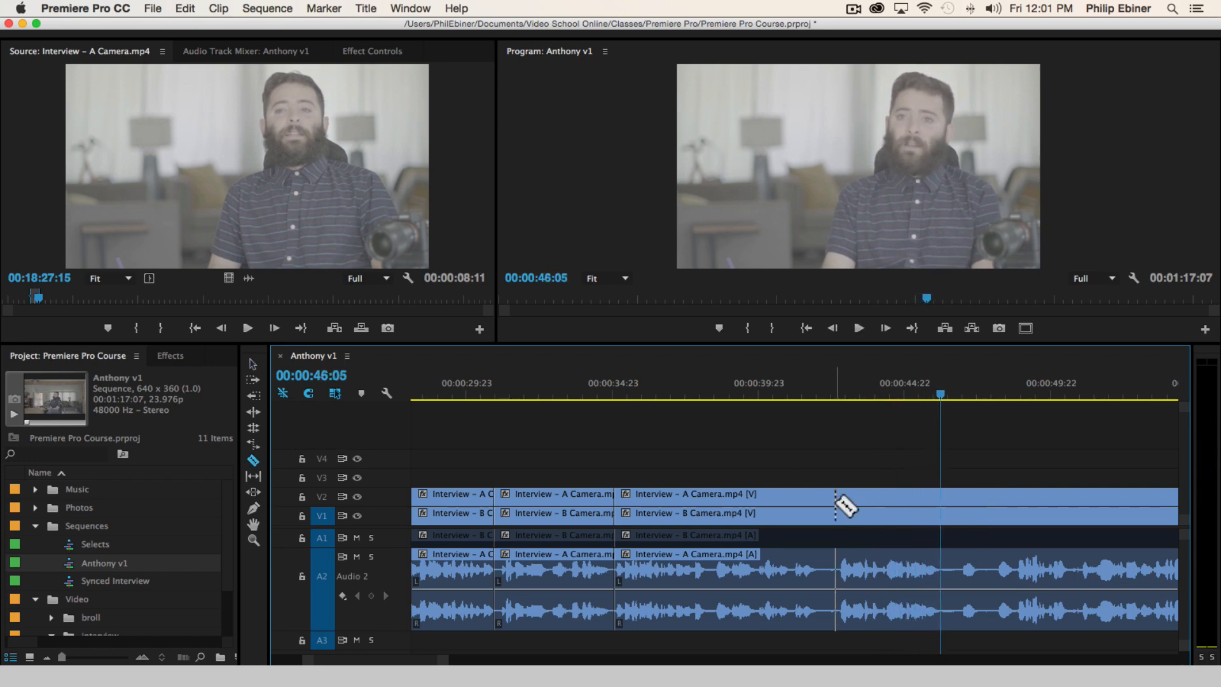
{"action": "left_click", "coordinate": [836, 499], "text": "shift"}
{"action": "key", "text": "v"}
{"action": "left_click", "coordinate": [719, 591]}
{"action": "key", "text": "alt+BackSpace"}
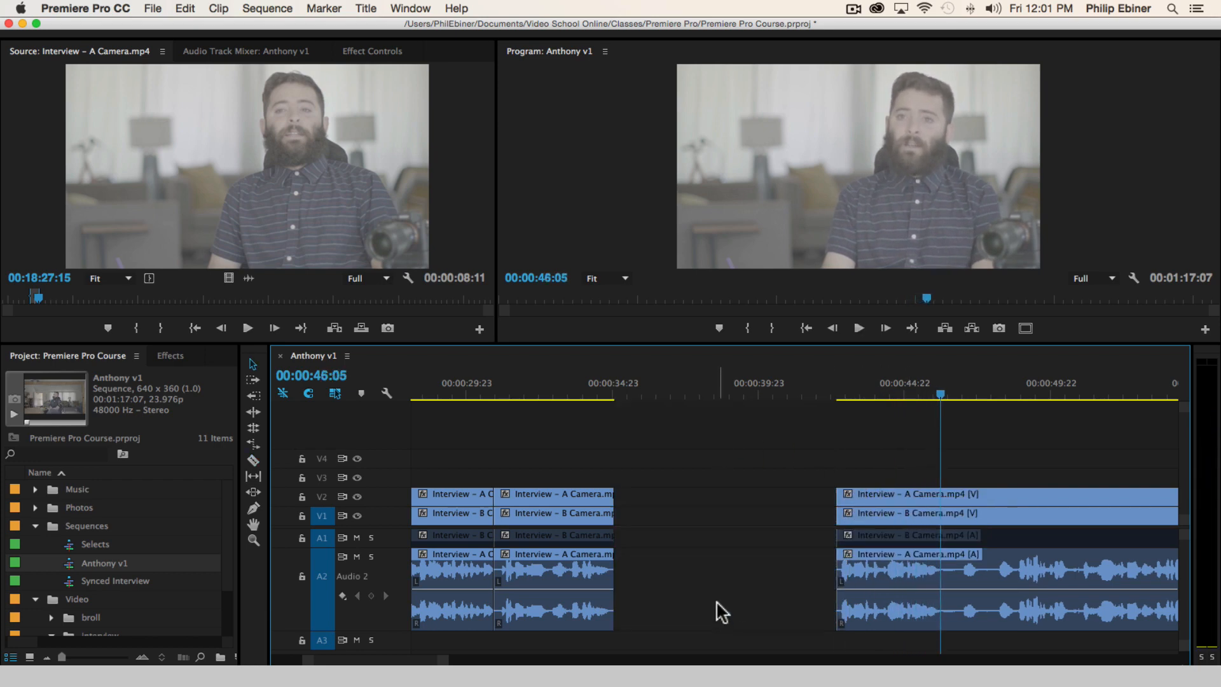
{"action": "left_click_drag", "start_coordinate": [531, 386], "coordinate": [518, 386]}
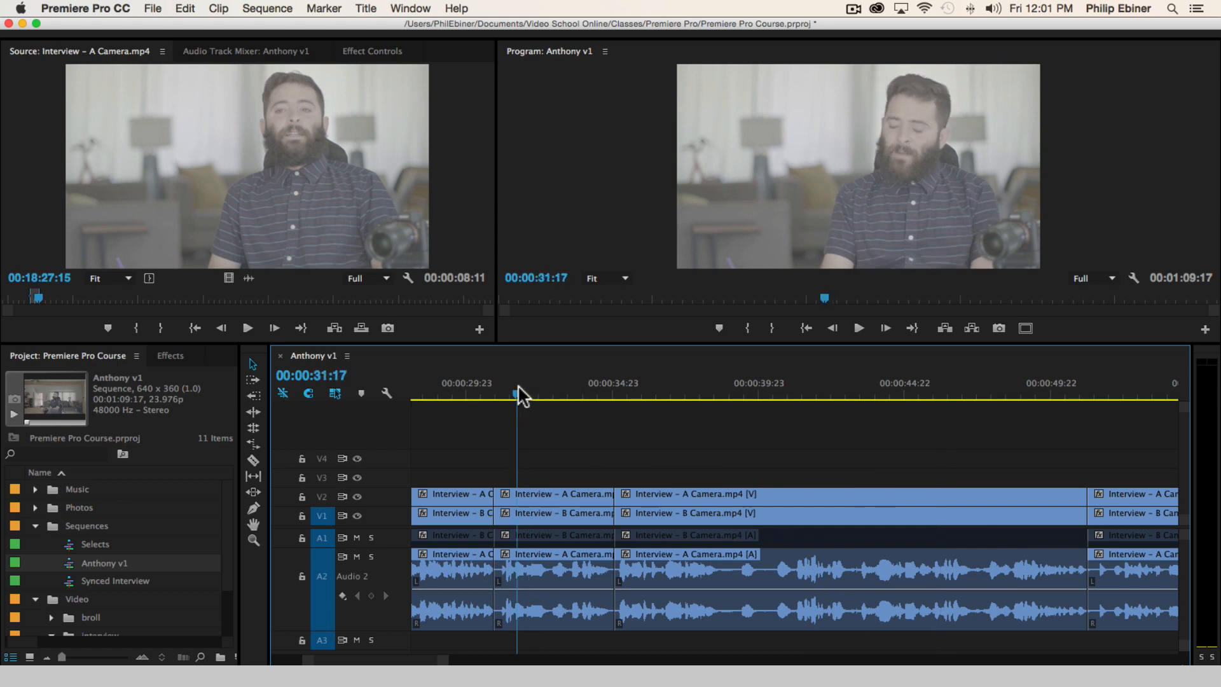
Play the bites from 00:00:31:17 and split the long bite on all tracks at 00:00:38:23
{"action": "key", "text": "space"}
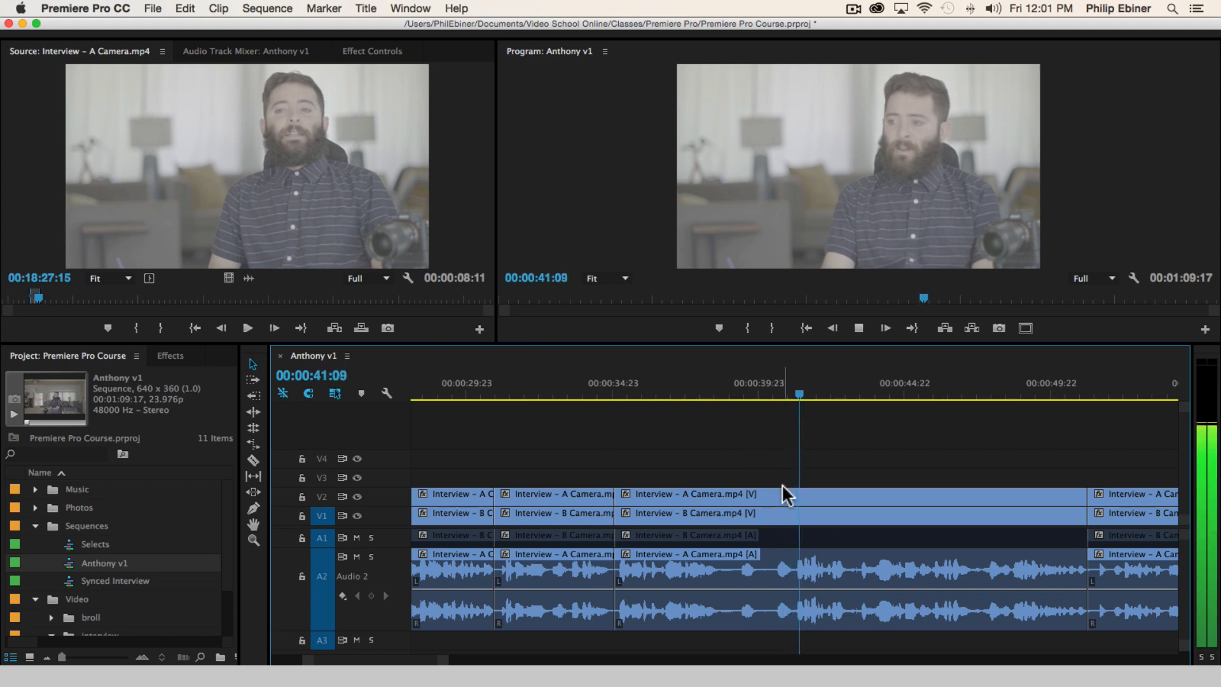
{"action": "scroll", "coordinate": [789, 484], "scroll_direction": "right", "scroll_amount": 3}
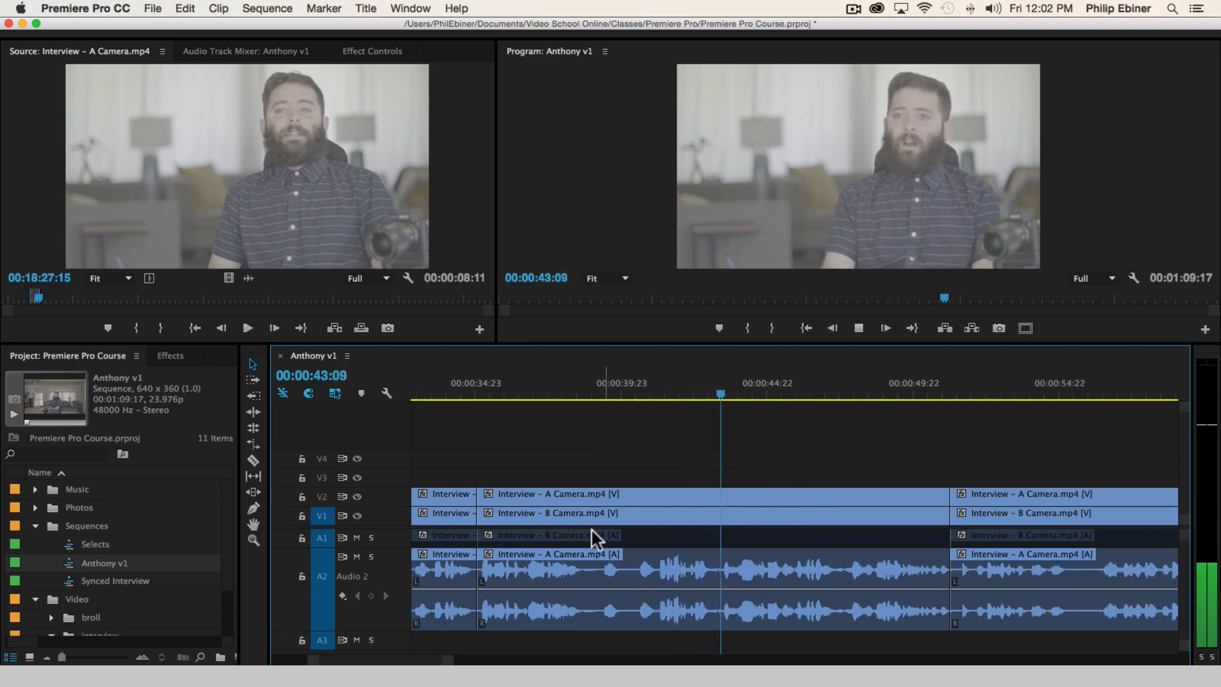
{"action": "key", "text": "c"}
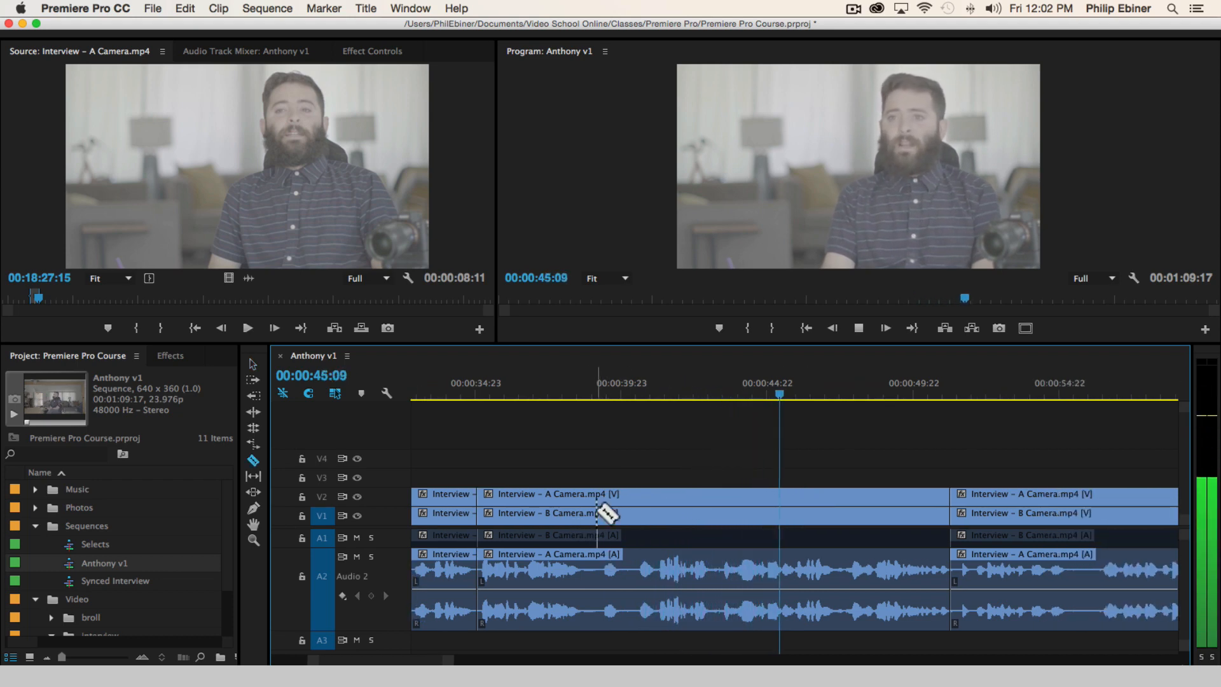
{"action": "key", "text": "space"}
{"action": "left_click", "coordinate": [534, 396]}
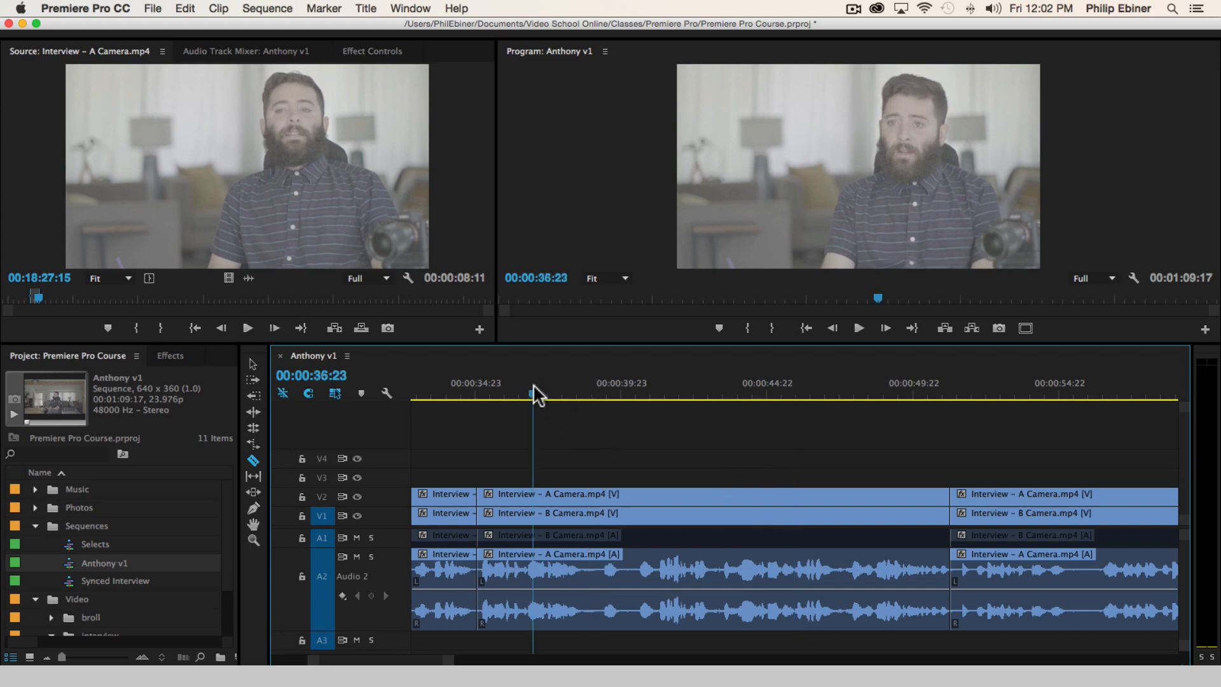
{"action": "key", "text": "space"}
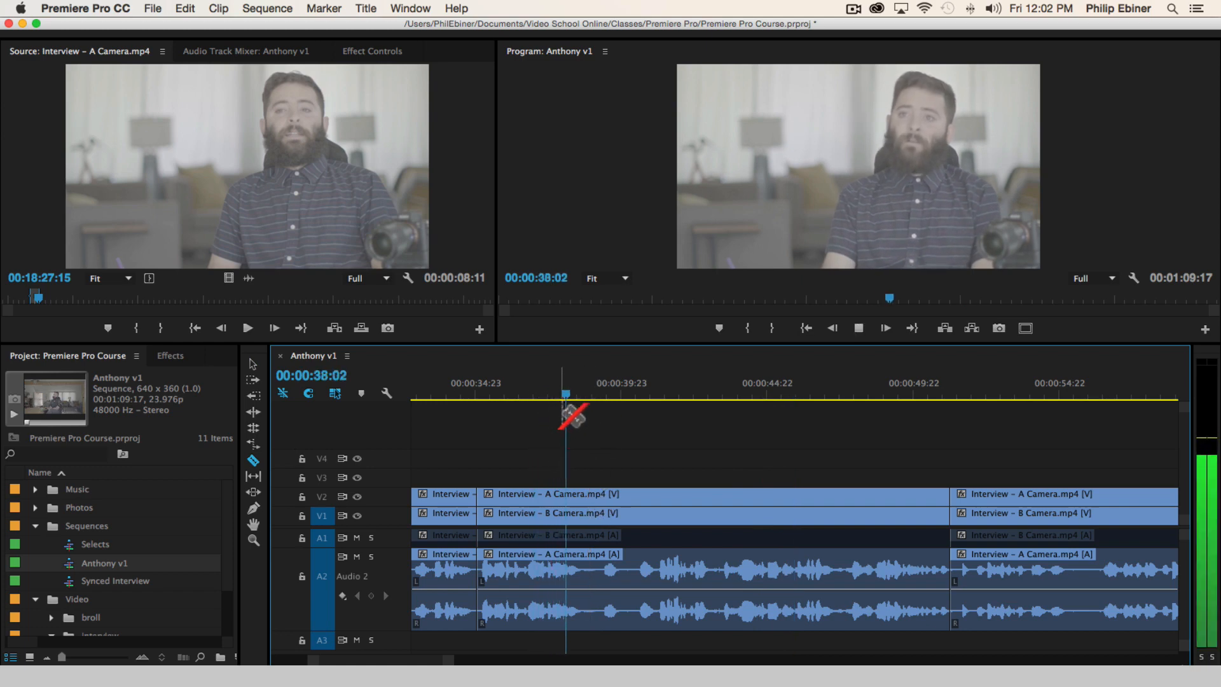
{"action": "left_click", "coordinate": [595, 498], "text": "shift"}
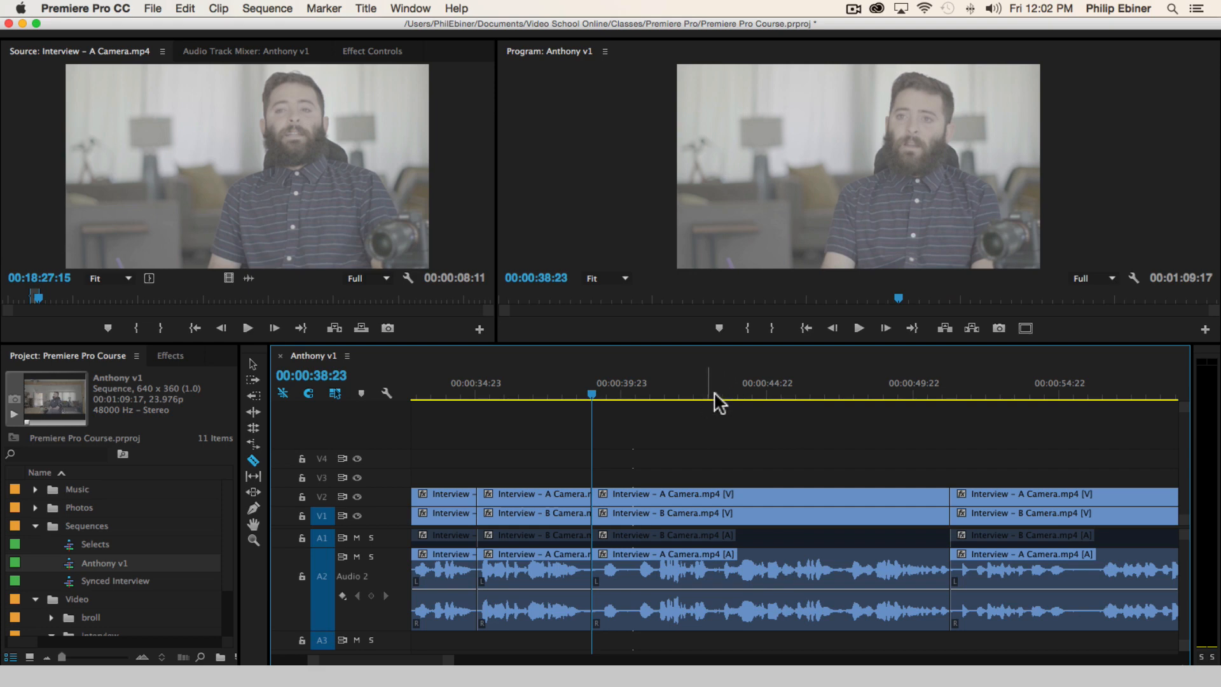
Find where the speech resumes in the remaining part of the bite and split all tracks at 00:00:41:05
{"action": "left_click", "coordinate": [724, 391]}
{"action": "key", "text": "space"}
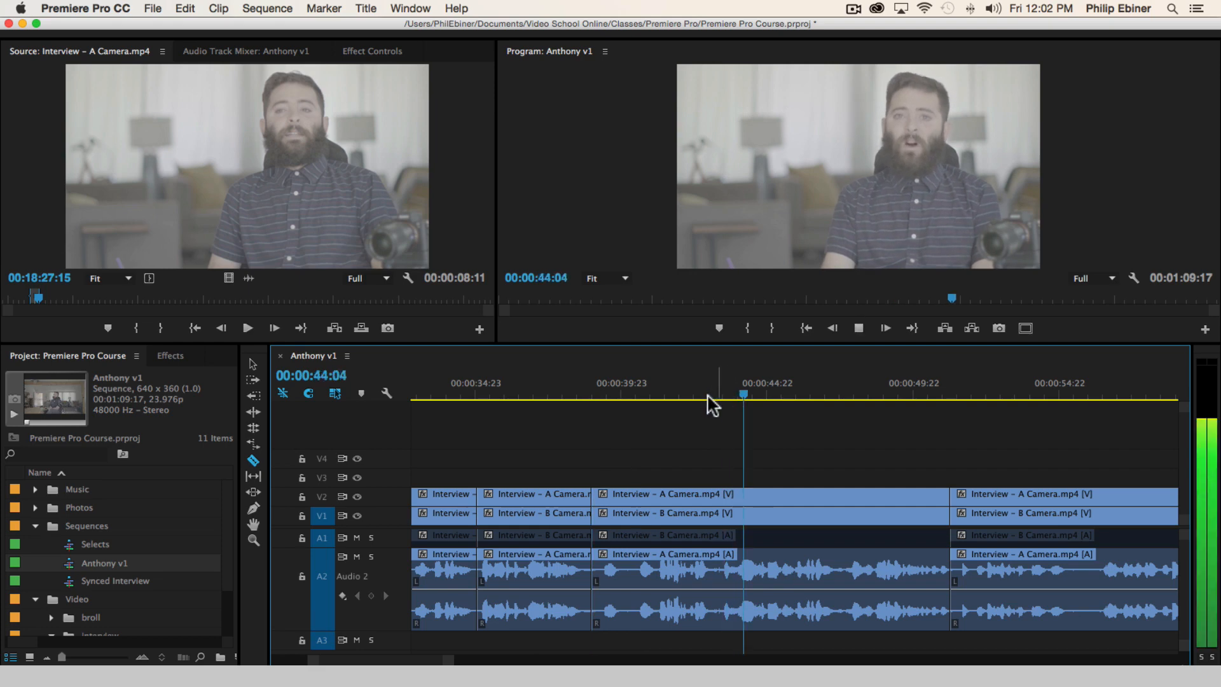
{"action": "left_click_drag", "start_coordinate": [681, 395], "coordinate": [659, 395]}
{"action": "key", "text": "space"}
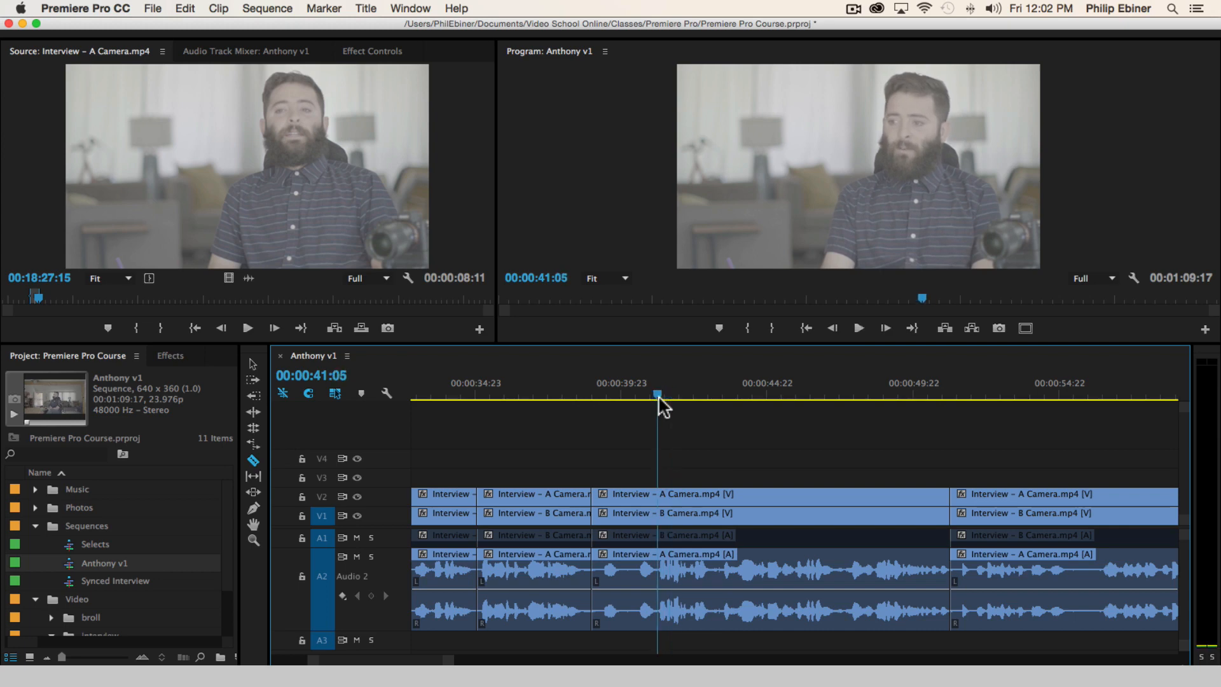
{"action": "left_click", "coordinate": [658, 502], "text": "shift"}
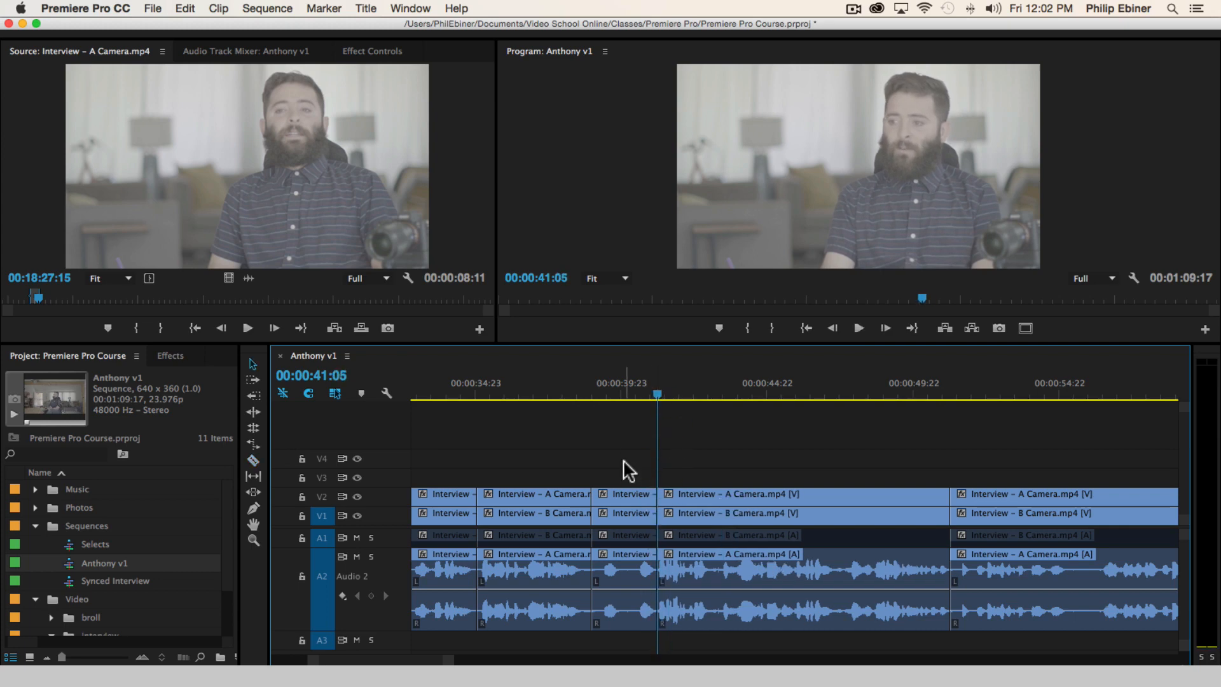
Try deleting the short section between 00:00:38:23 and 00:00:41:05 and closing its gap, and undo both changes
{"action": "left_click", "coordinate": [632, 609]}
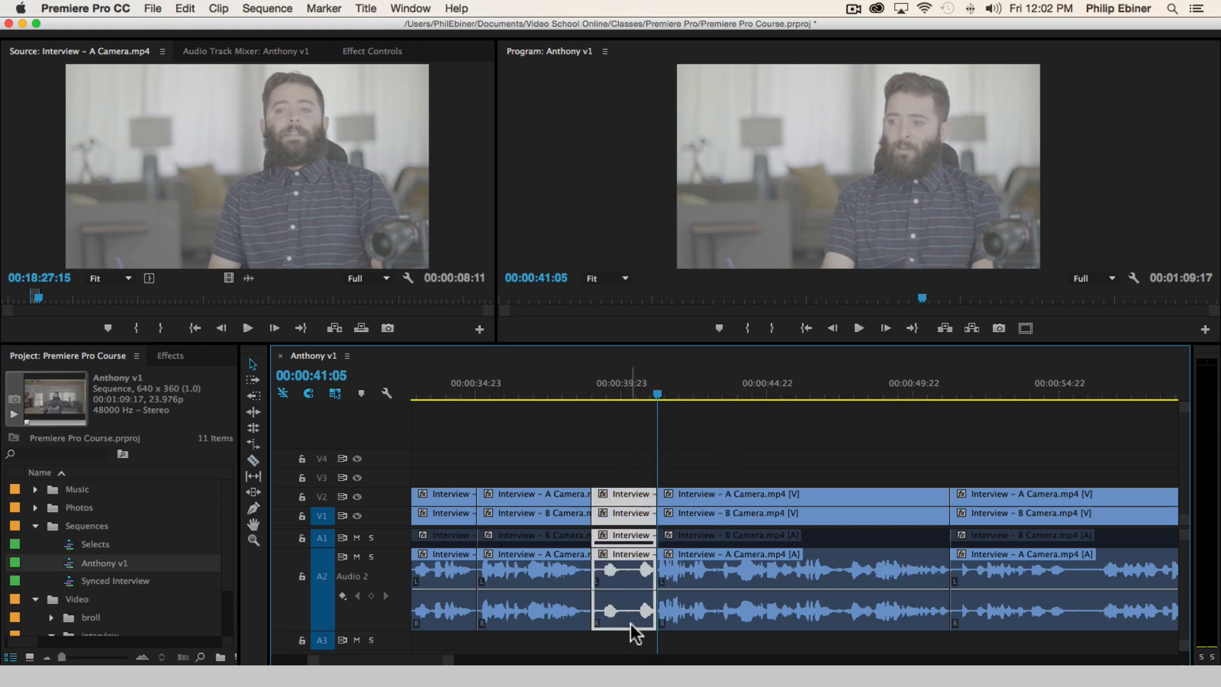
{"action": "key", "text": "BackSpace"}
{"action": "left_click", "coordinate": [624, 559]}
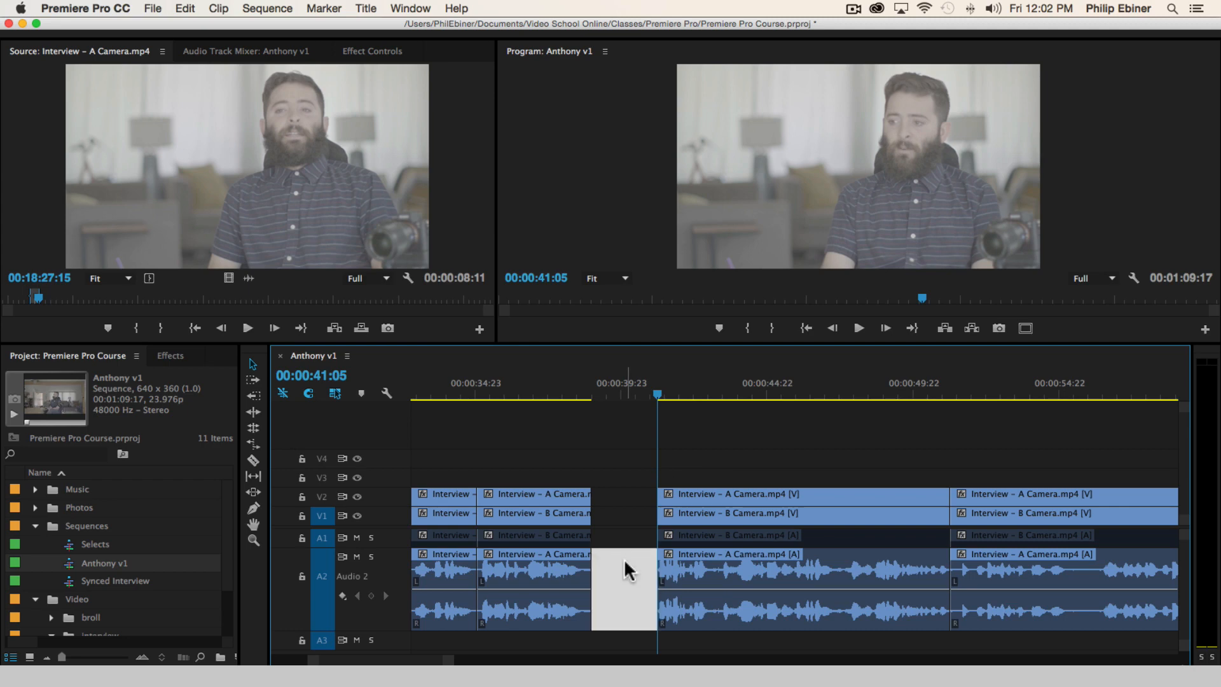
{"action": "key", "text": "BackSpace"}
{"action": "key", "text": "super+z"}
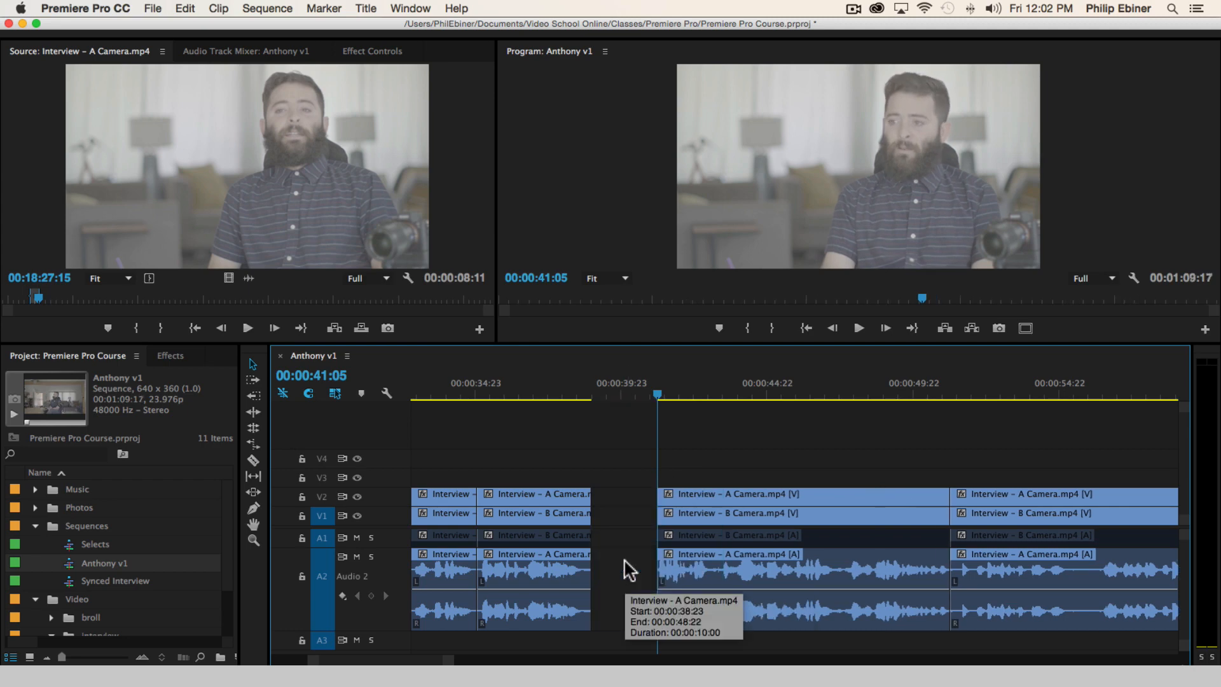
{"action": "key", "text": "super+z"}
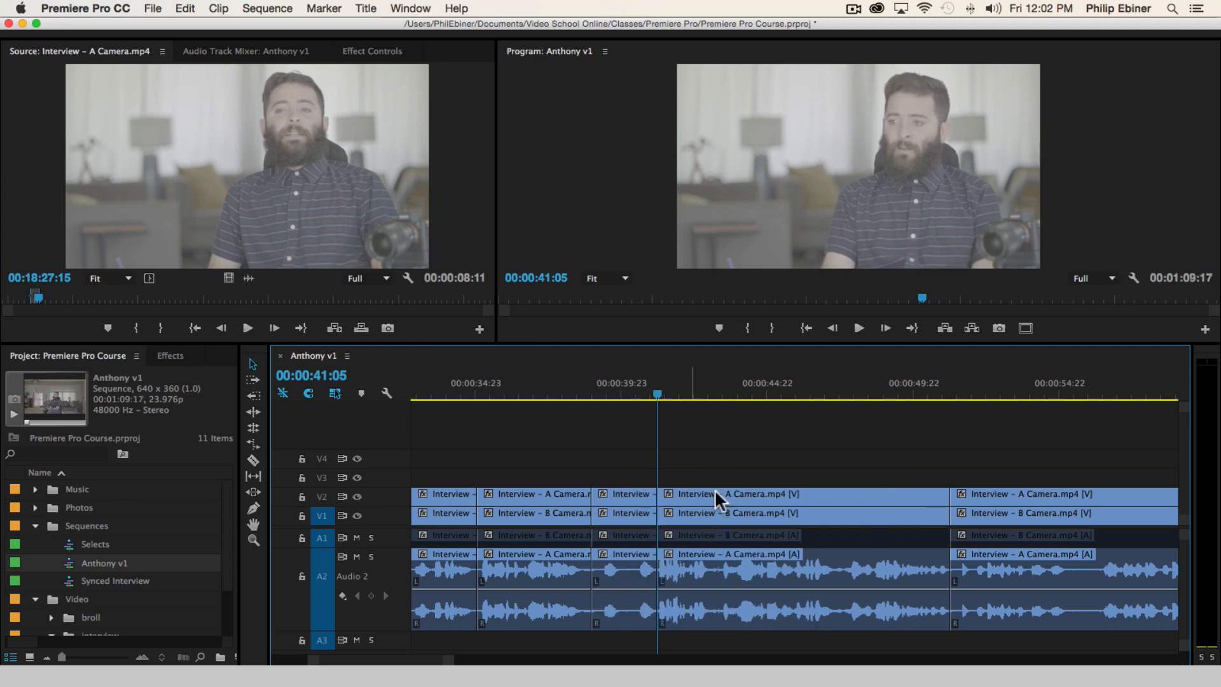
Select every clip on all tracks from 00:00:41:05 onward with the Track Select Forward tool
{"action": "key", "text": "a"}
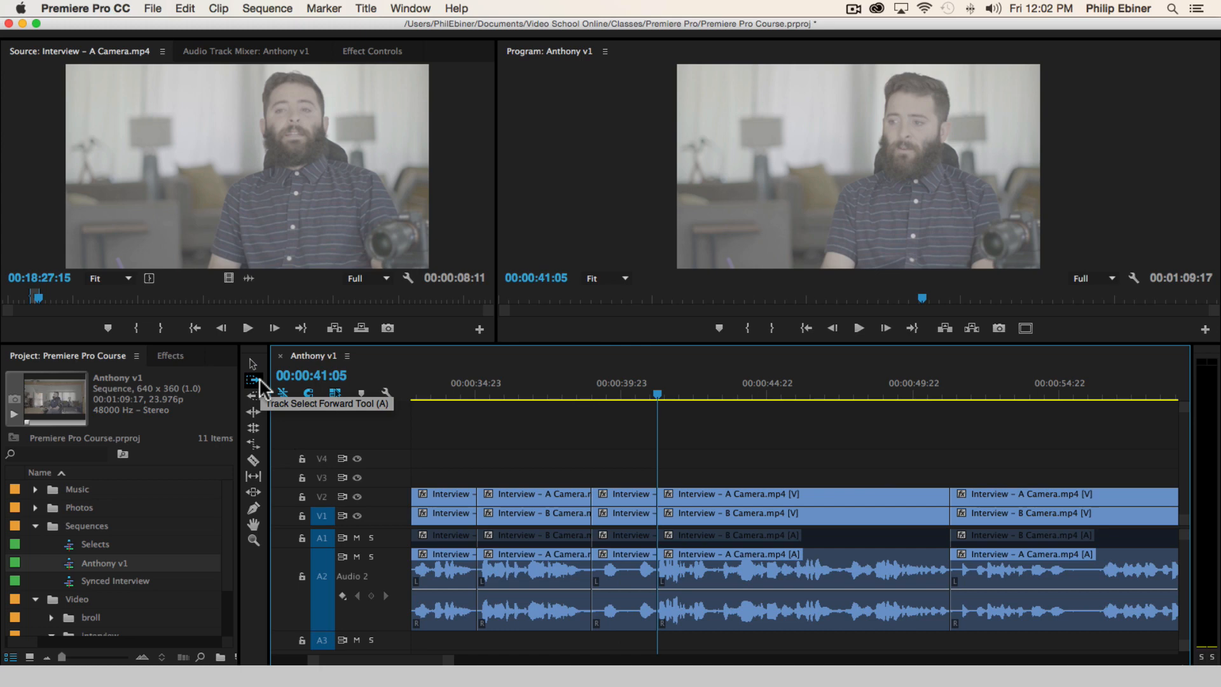
{"action": "left_click", "coordinate": [703, 516]}
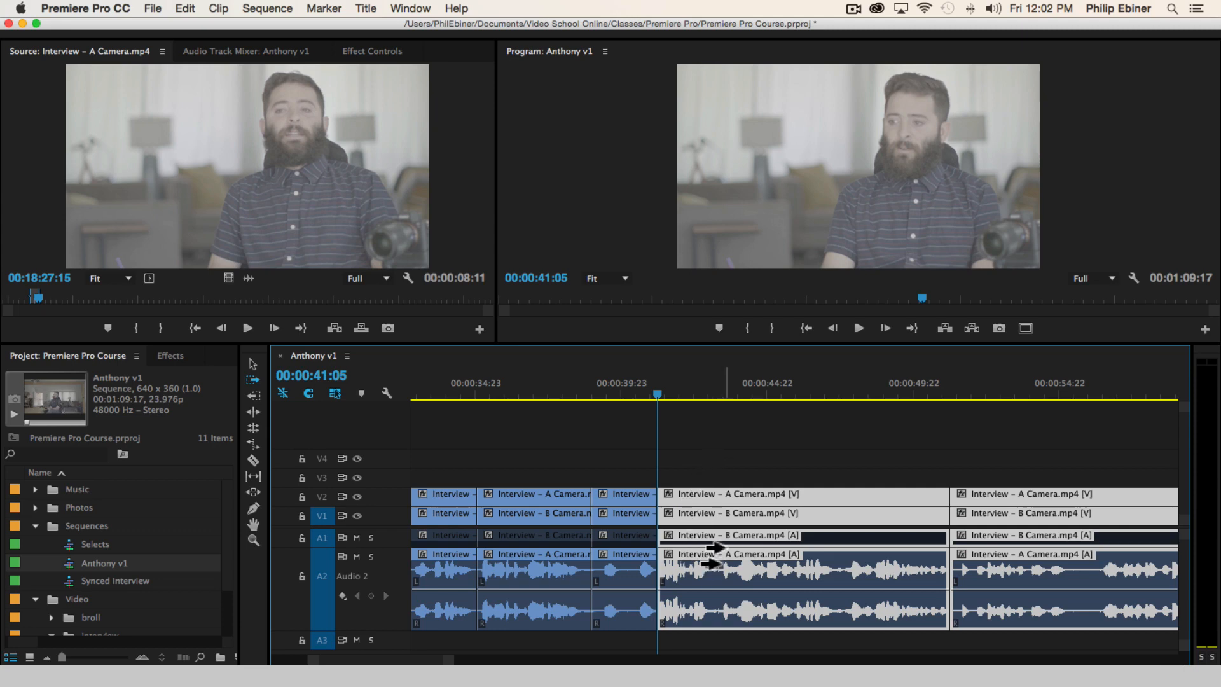
{"action": "scroll", "coordinate": [706, 552], "scroll_direction": "down", "scroll_amount": 4}
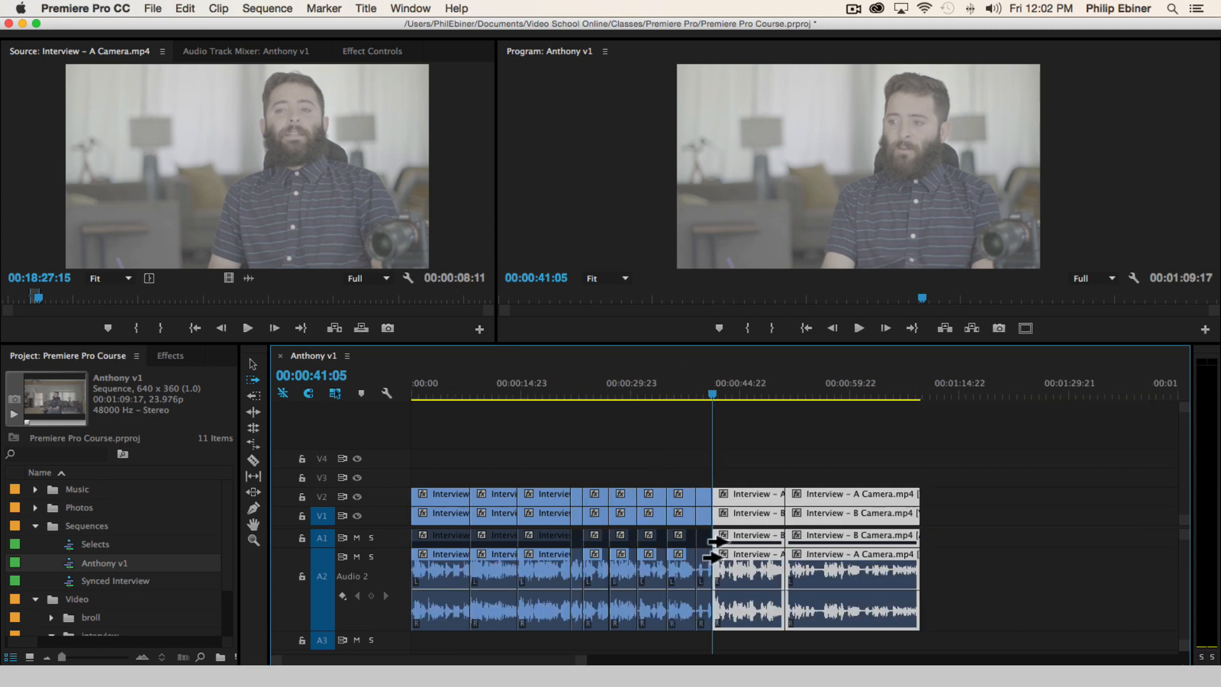
Try forward track selections from several cuts on all tracks, and from 00:00:41:05 onward on V1 alone
{"action": "left_click", "coordinate": [787, 484]}
{"action": "left_click", "coordinate": [518, 485]}
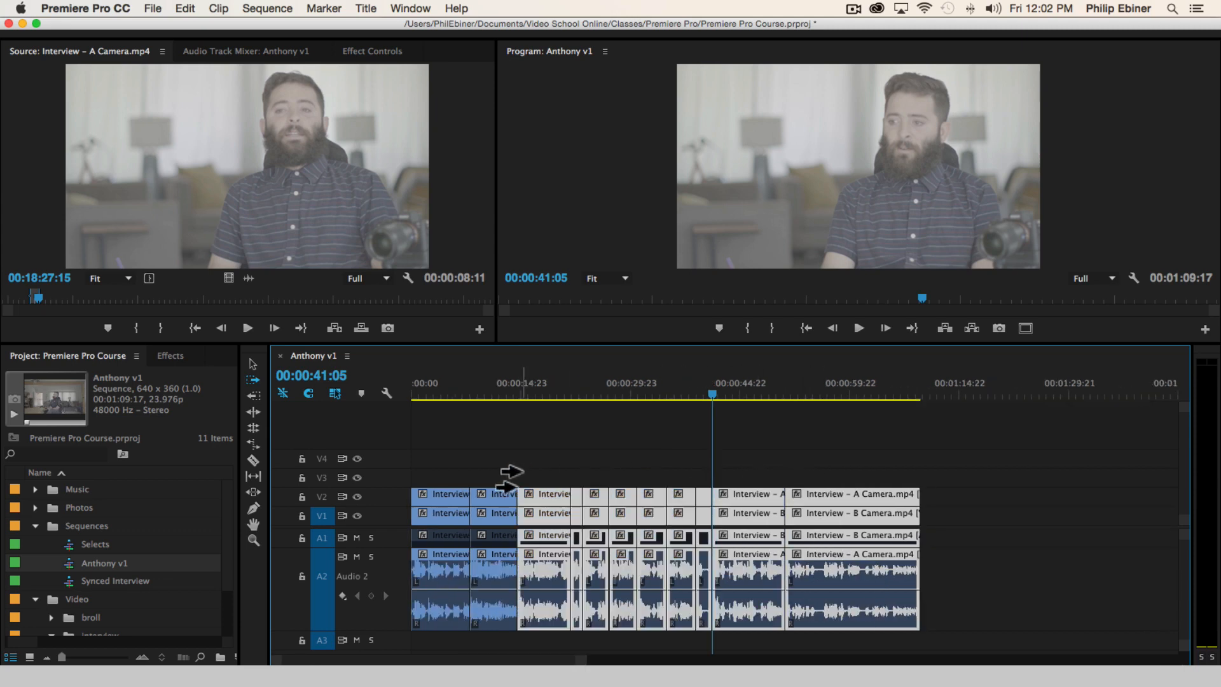
{"action": "left_click", "coordinate": [760, 482]}
{"action": "left_click", "coordinate": [1002, 470]}
{"action": "left_click", "coordinate": [731, 499]}
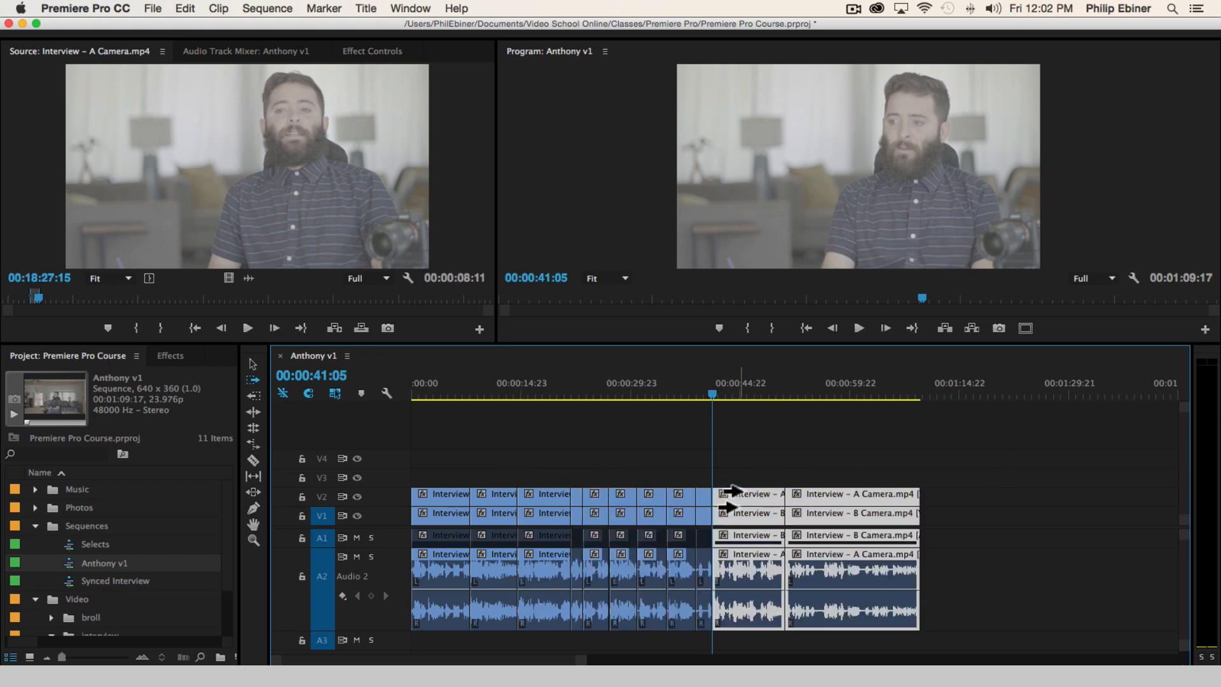
{"action": "left_click", "coordinate": [834, 465]}
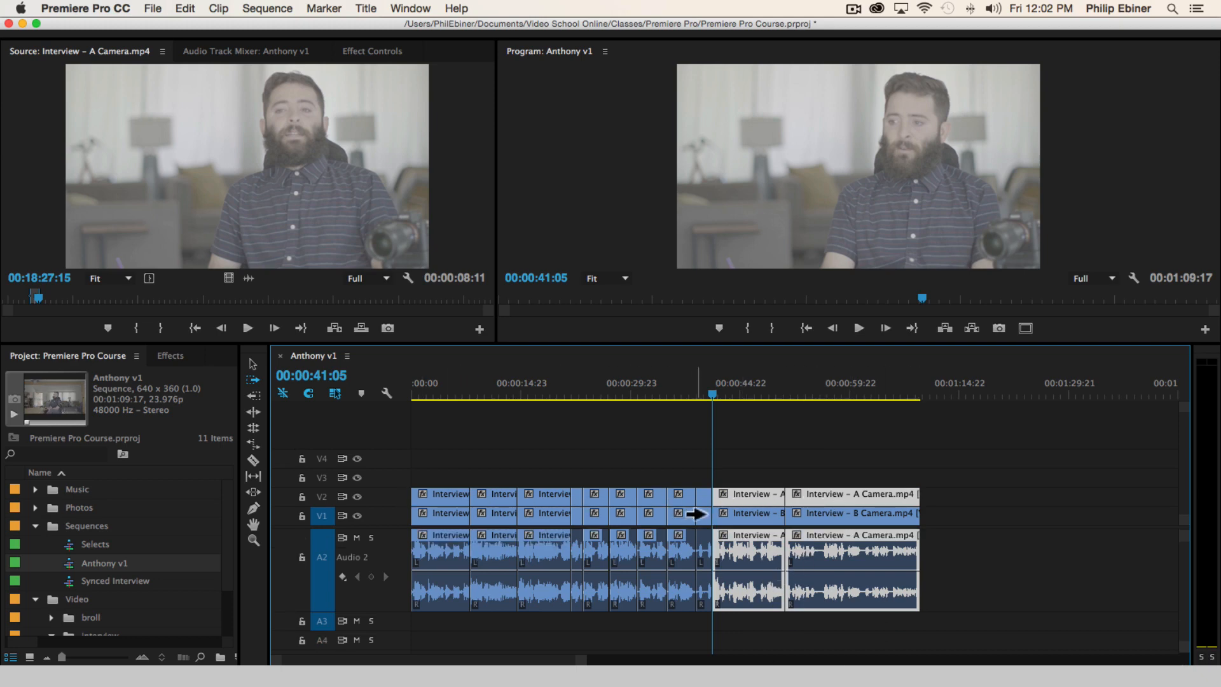
{"action": "left_click", "coordinate": [748, 515]}
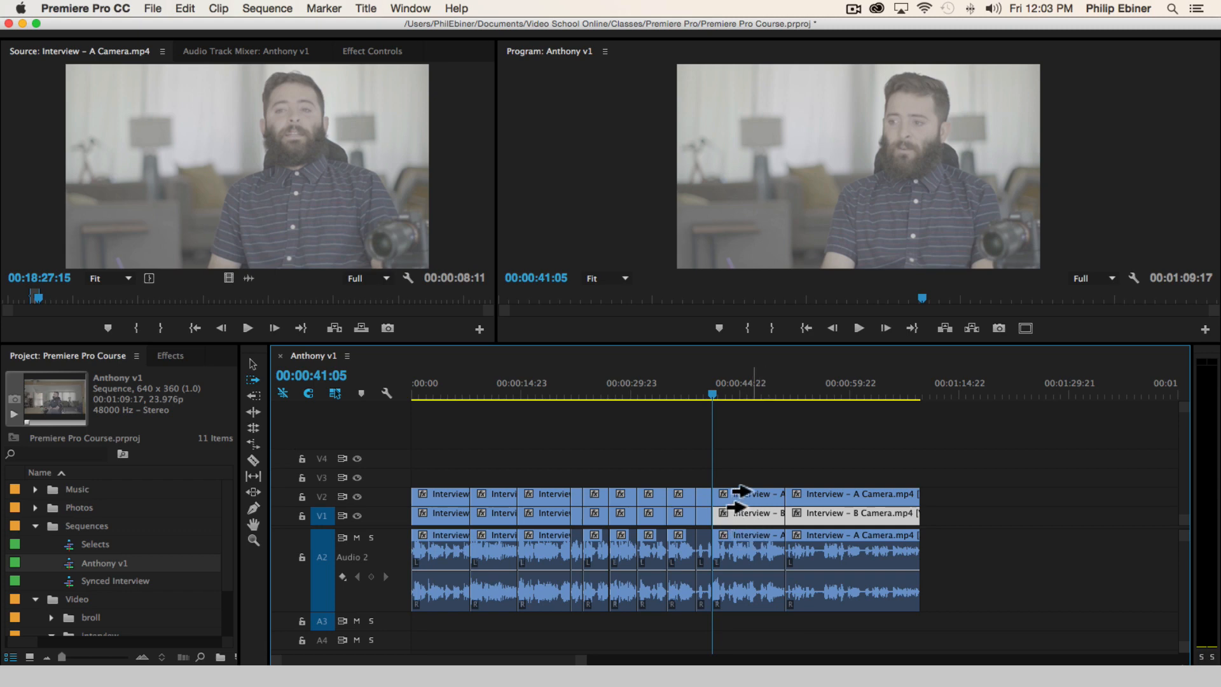
Move all clips from 00:00:41:05 onward earlier to start at 00:00:38:23, overwriting the unwanted section on every track
{"action": "key", "text": "="}
{"action": "key", "text": "="}
{"action": "key", "text": "="}
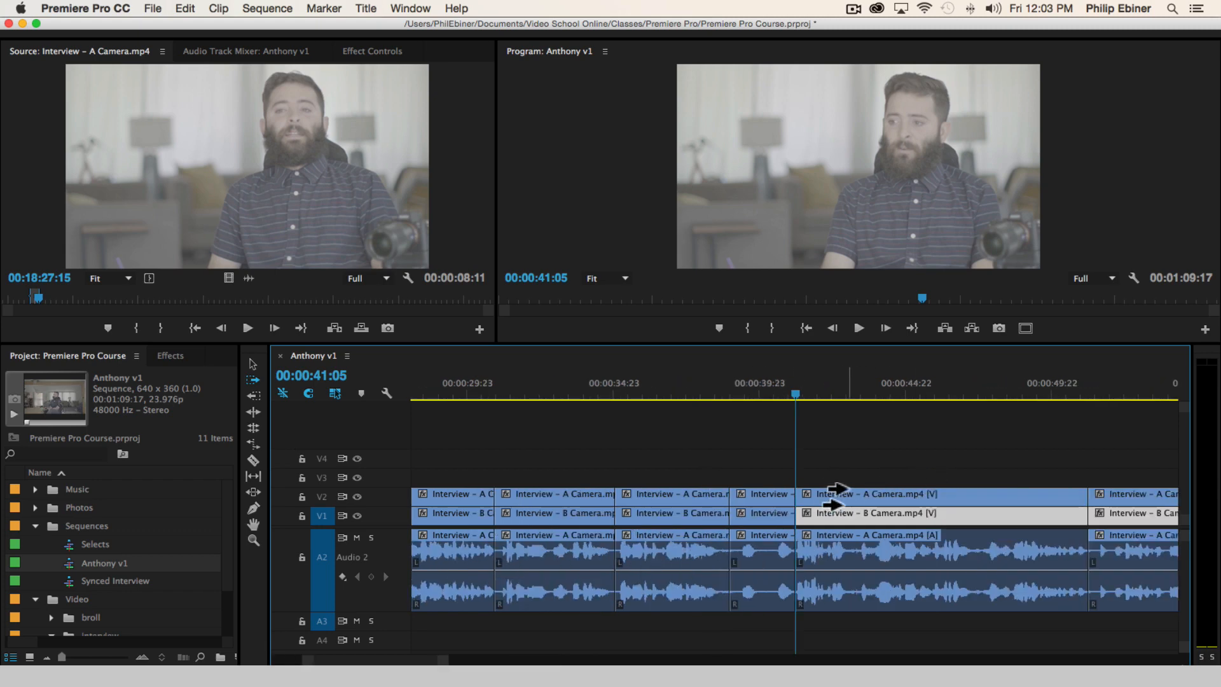
{"action": "left_click", "coordinate": [869, 500]}
{"action": "left_click_drag", "start_coordinate": [846, 499], "coordinate": [786, 498]}
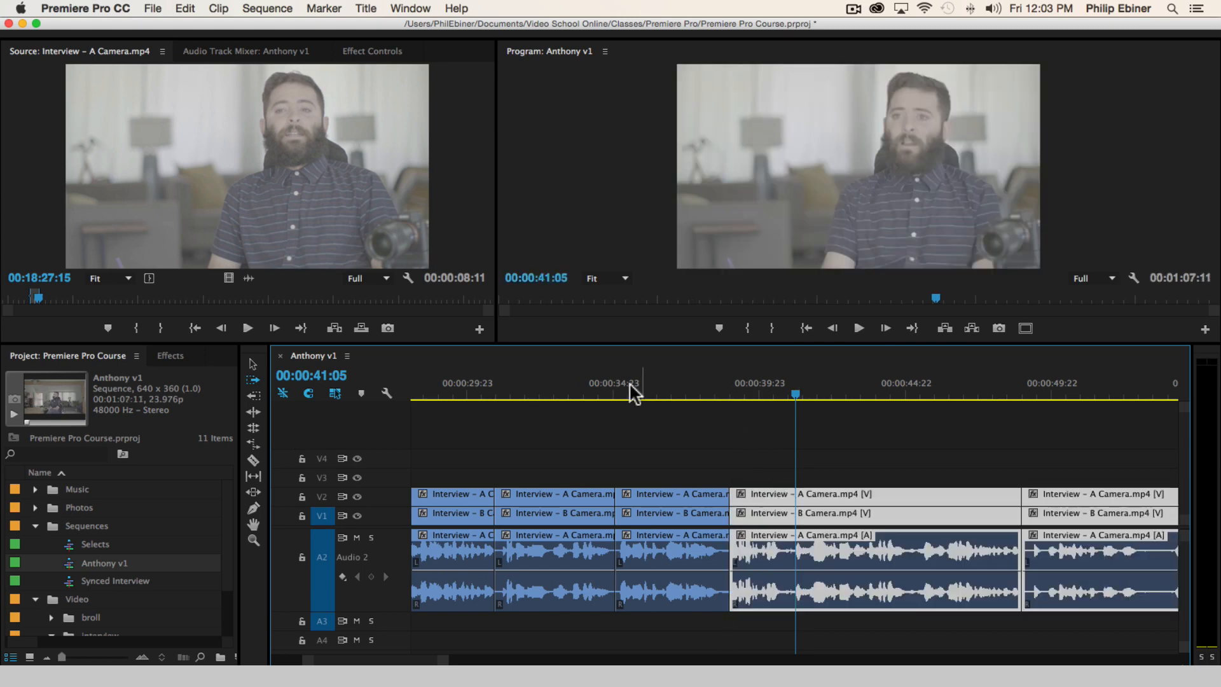
Play the end of the bite before the new cut, stopping at 00:00:38:03
{"action": "left_click", "coordinate": [657, 384]}
{"action": "key", "text": "space"}
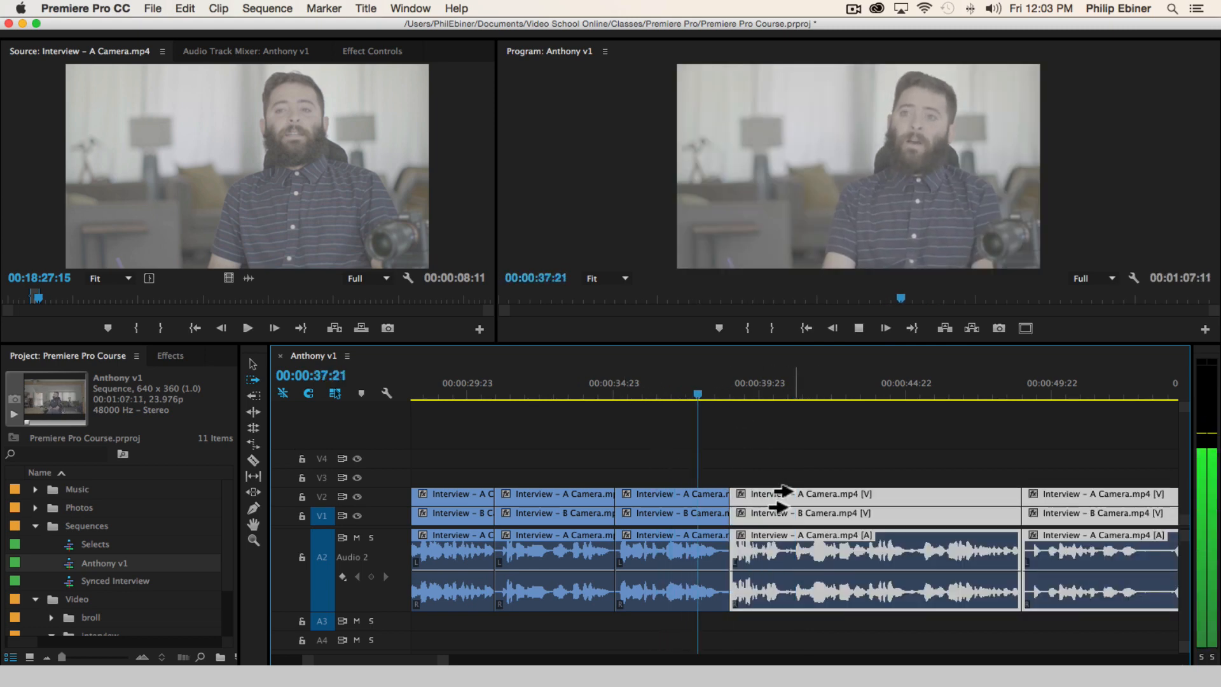
{"action": "key", "text": "space"}
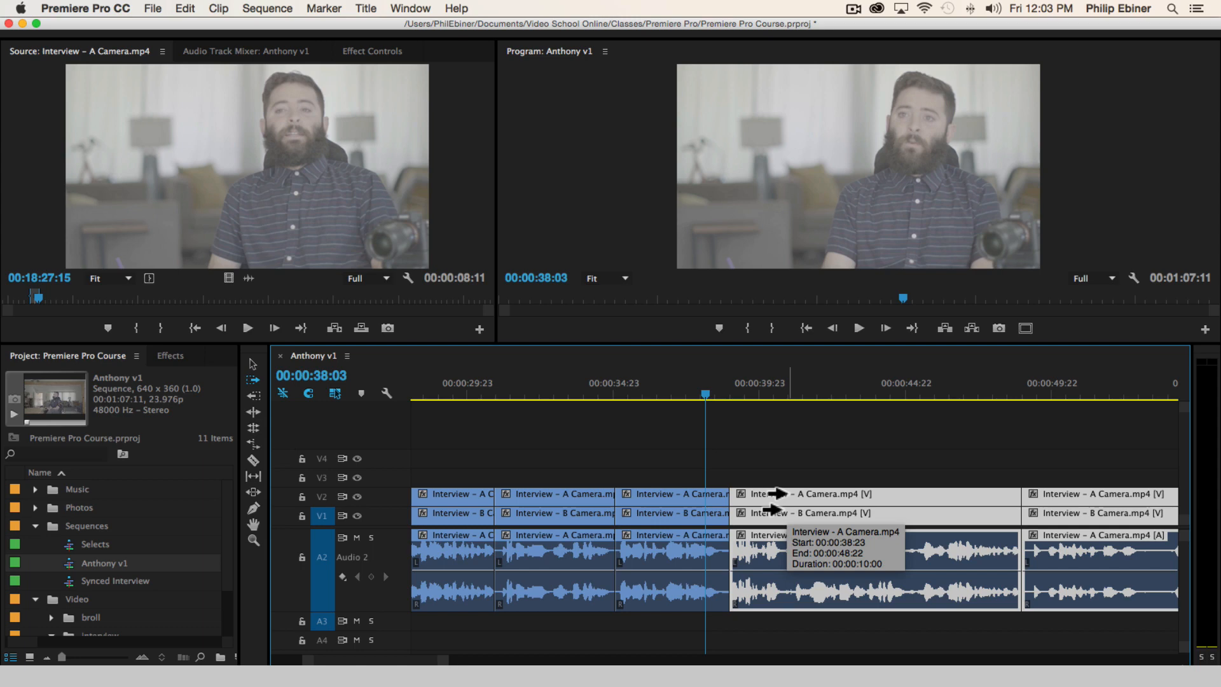
Nudge all clips after the cut three frames earlier, try and undo one larger nudge, and play across the cut to 00:00:39:05
{"action": "scroll", "coordinate": [773, 510], "scroll_direction": "right", "scroll_amount": 2}
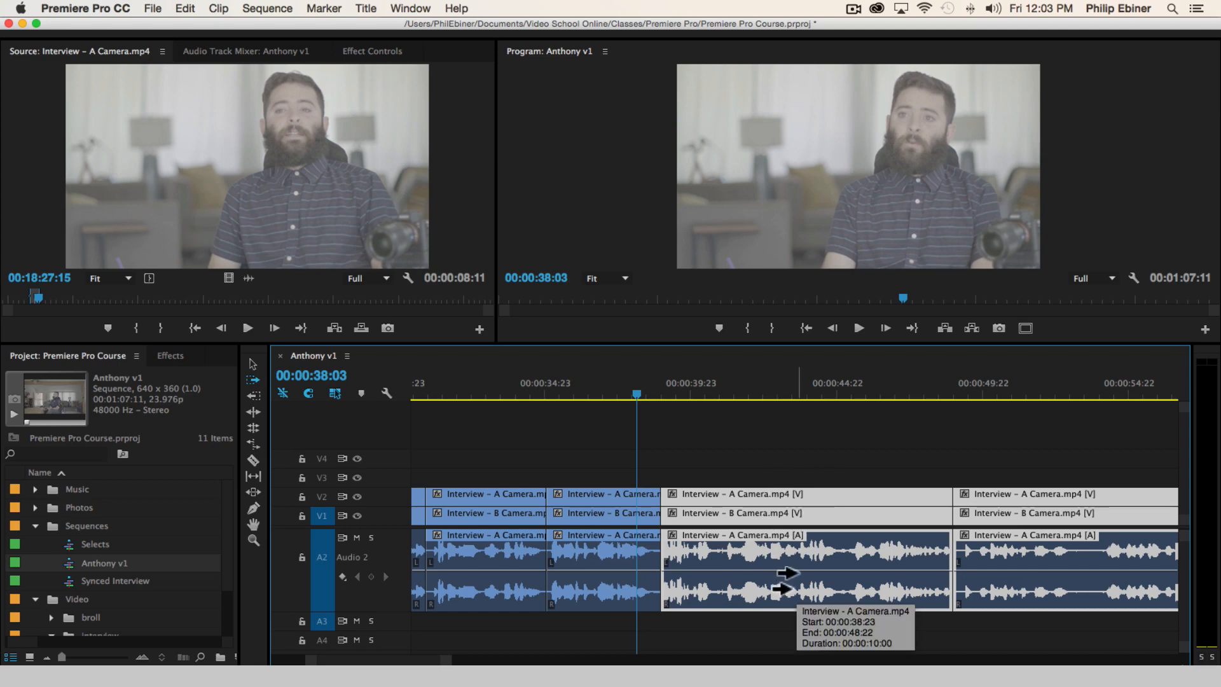
{"action": "key", "text": "super+Left"}
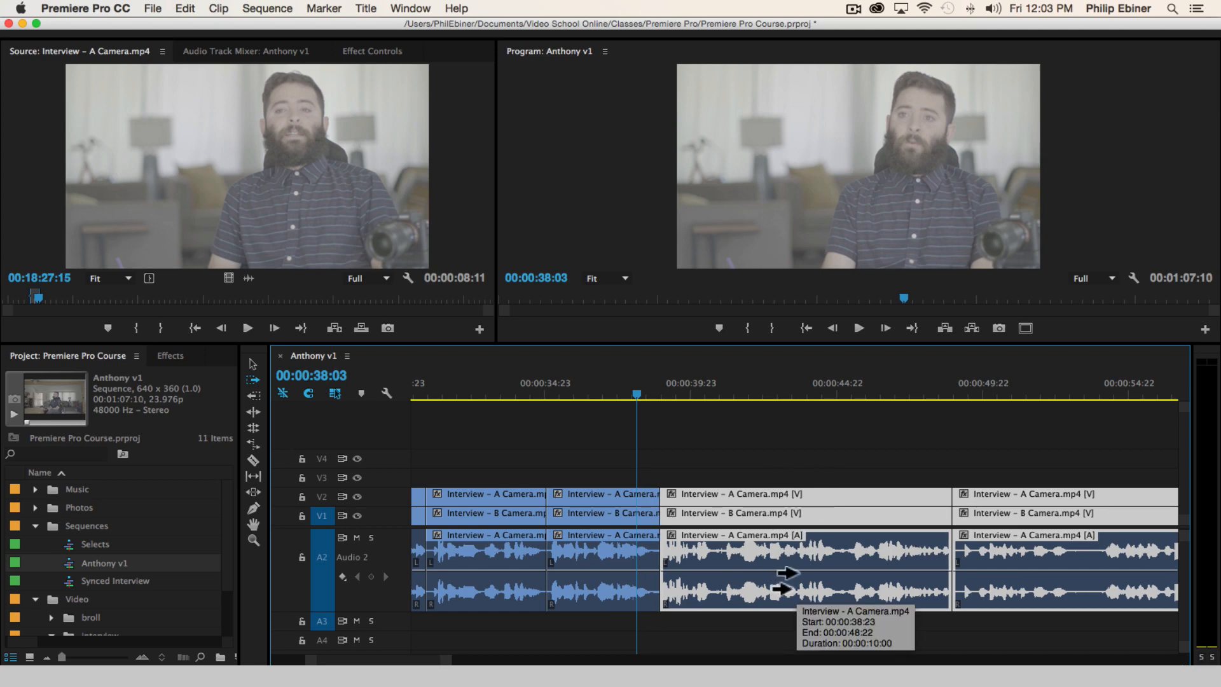
{"action": "key", "text": "super+Left"}
{"action": "key", "text": "super+Left"}
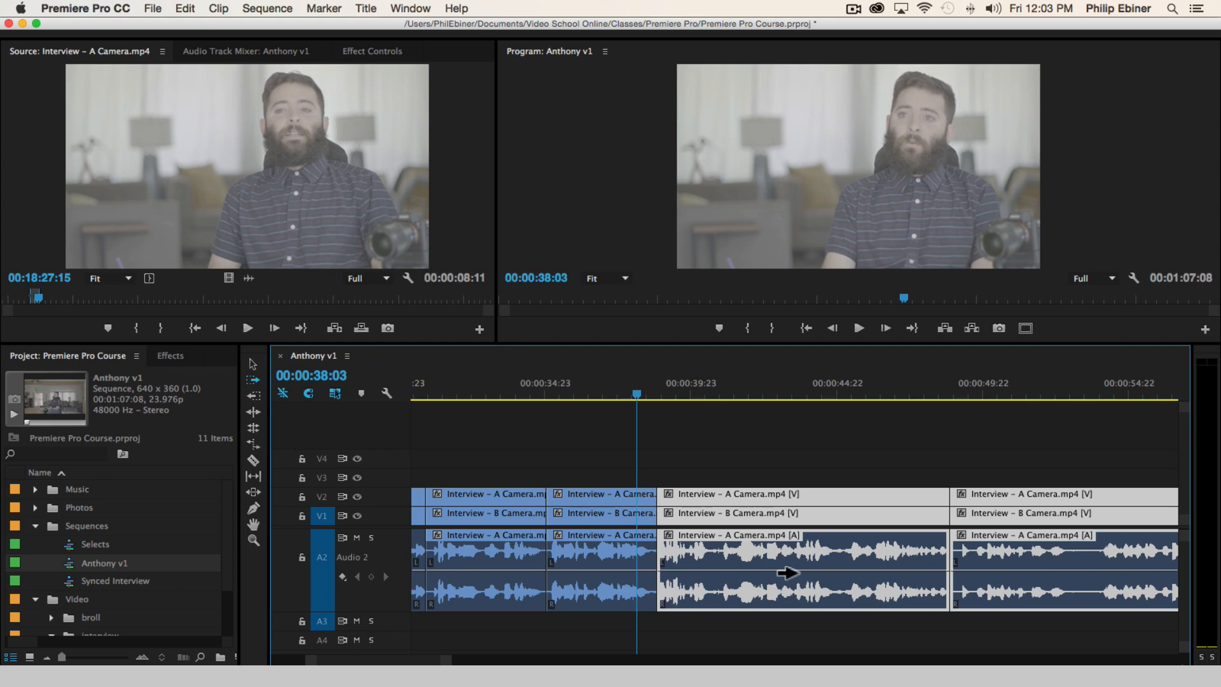
{"action": "key", "text": "shift+super+Left"}
{"action": "key", "text": "super+z"}
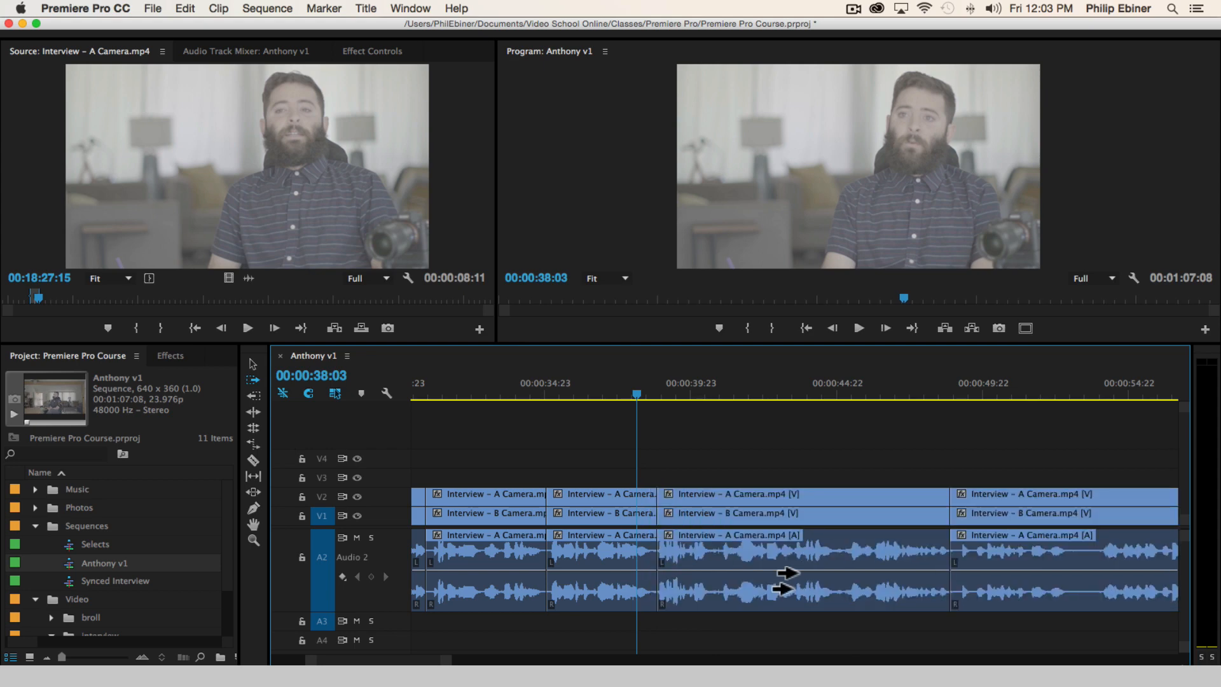
{"action": "key", "text": "space"}
{"action": "key", "text": "space"}
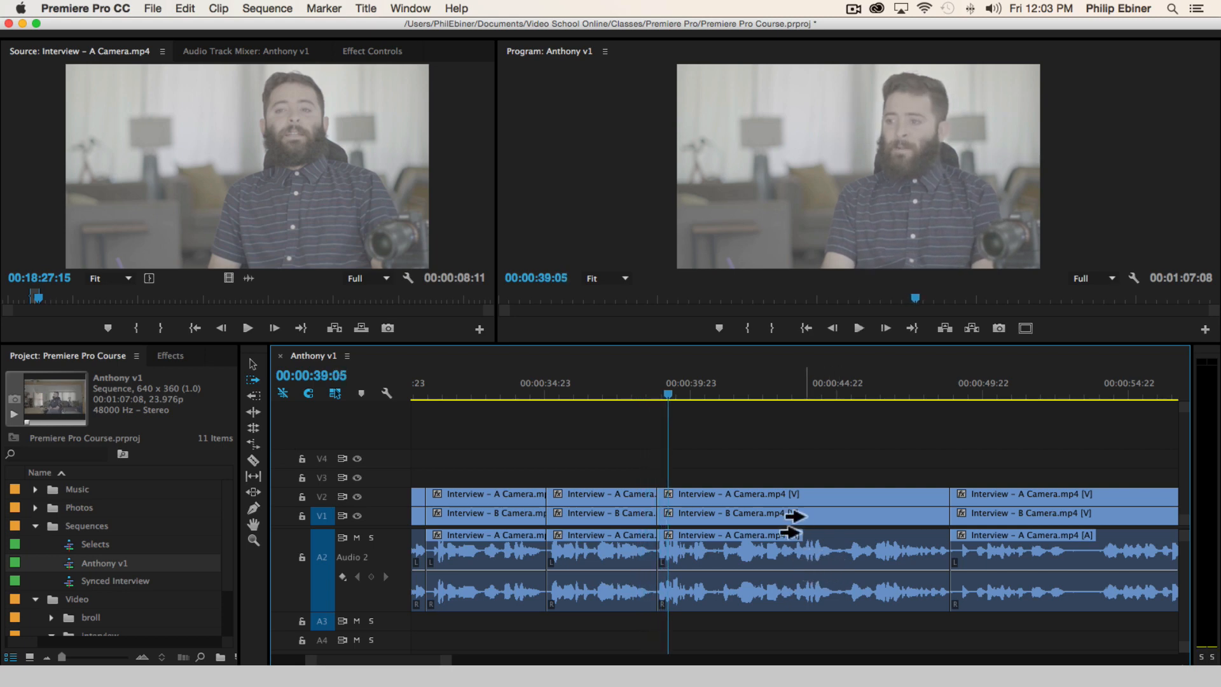
Try nudging only the A Camera clip after the cut, with its audio, a few frames earlier and later
{"action": "key", "text": "v"}
{"action": "left_click", "coordinate": [750, 489]}
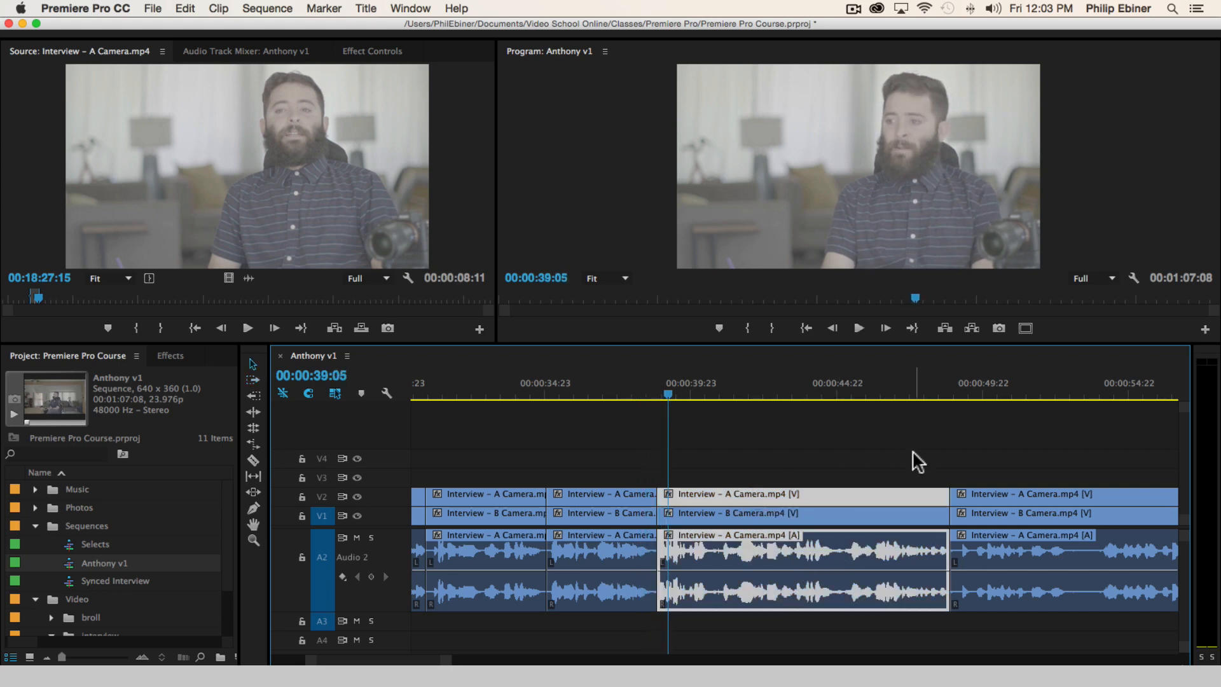
{"action": "key", "text": "alt+Left"}
{"action": "key", "text": "alt+Left"}
{"action": "key", "text": "alt+Left"}
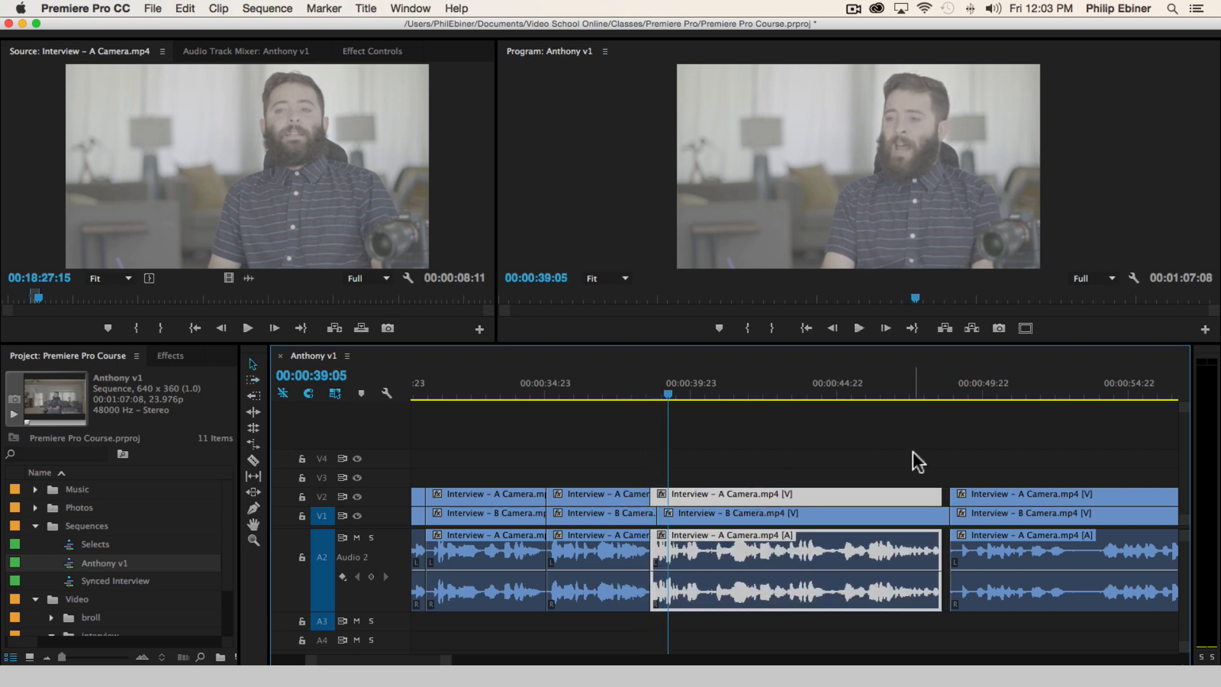
{"action": "key", "text": "alt+Right"}
{"action": "key", "text": "alt+Right"}
{"action": "key", "text": "alt+Right"}
{"action": "key", "text": "alt+Right"}
{"action": "key", "text": "alt+Right"}
{"action": "key", "text": "alt+Right"}
{"action": "key", "text": "alt+Right"}
{"action": "key", "text": "alt+Right"}
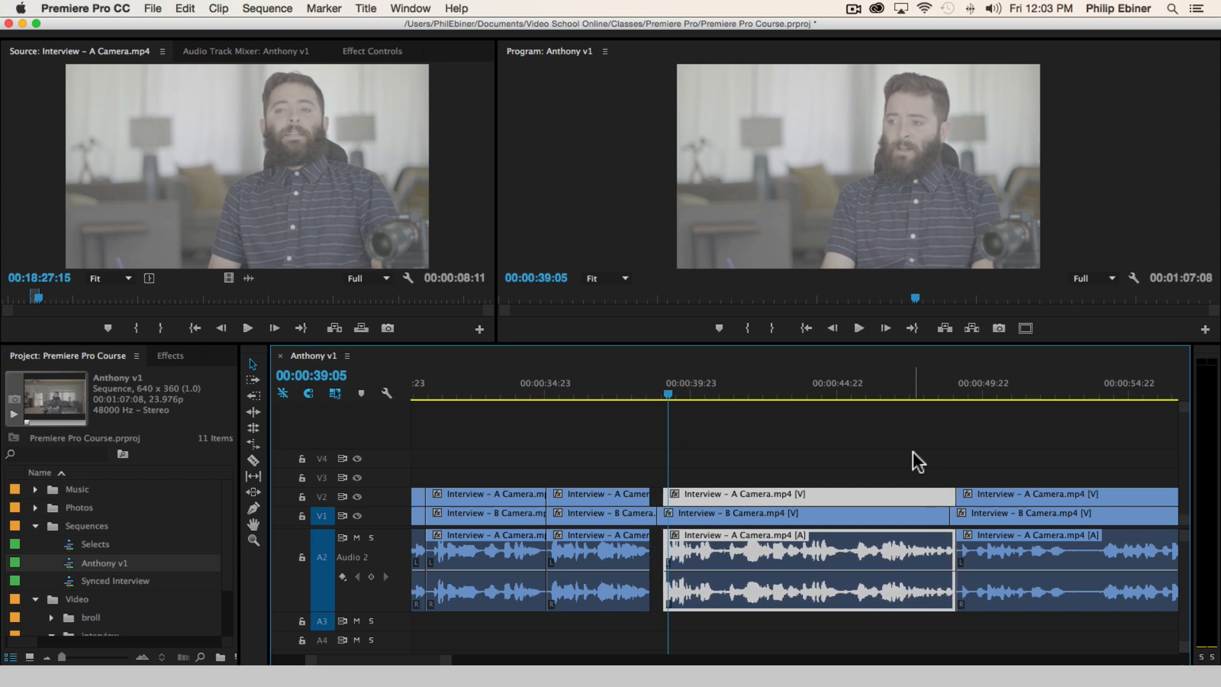
{"action": "left_click", "coordinate": [917, 462]}
{"action": "key", "text": "alt+Left"}
{"action": "key", "text": "alt+Left"}
{"action": "key", "text": "alt+Left"}
{"action": "key", "text": "alt+Left"}
{"action": "key", "text": "alt+Left"}
{"action": "key", "text": "alt+Left"}
{"action": "key", "text": "alt+Left"}
{"action": "key", "text": "alt+Left"}
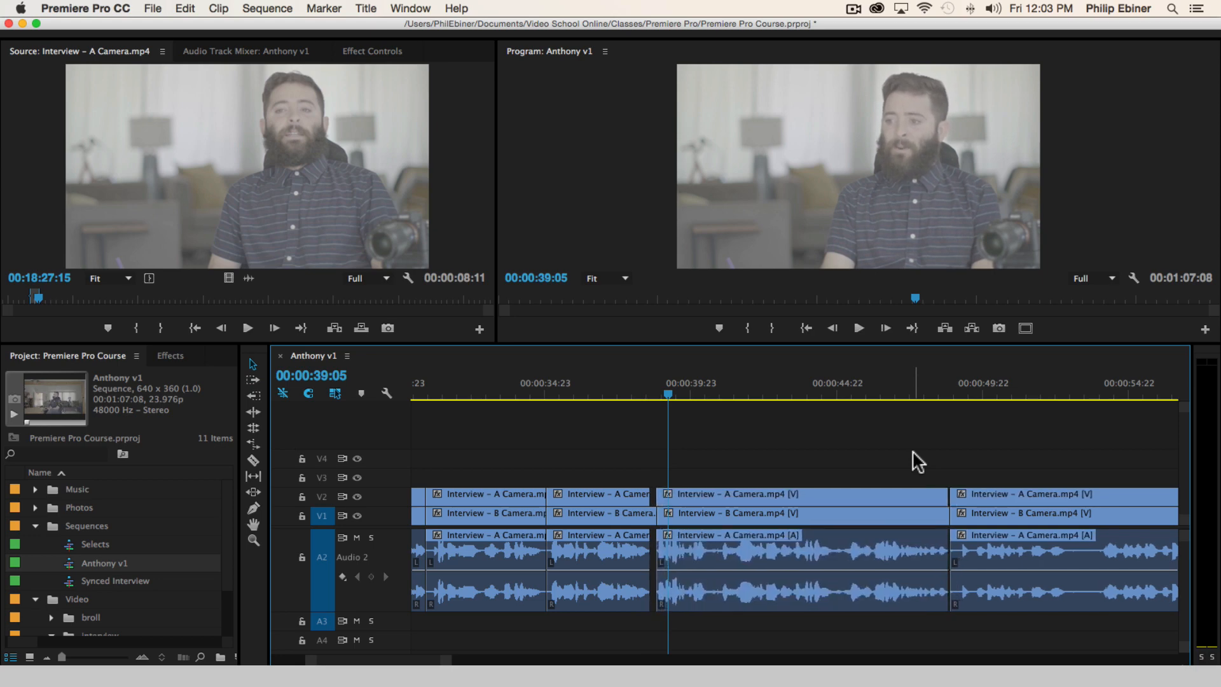
Undo the nudges of the A Camera clip to bring it back in line with the B Camera clip
{"action": "key", "text": "super+z"}
{"action": "key", "text": "super+z"}
{"action": "key", "text": "super+z"}
{"action": "key", "text": "super+z"}
{"action": "key", "text": "super+z"}
{"action": "key", "text": "super+z"}
{"action": "key", "text": "super+z"}
{"action": "key", "text": "super+z"}
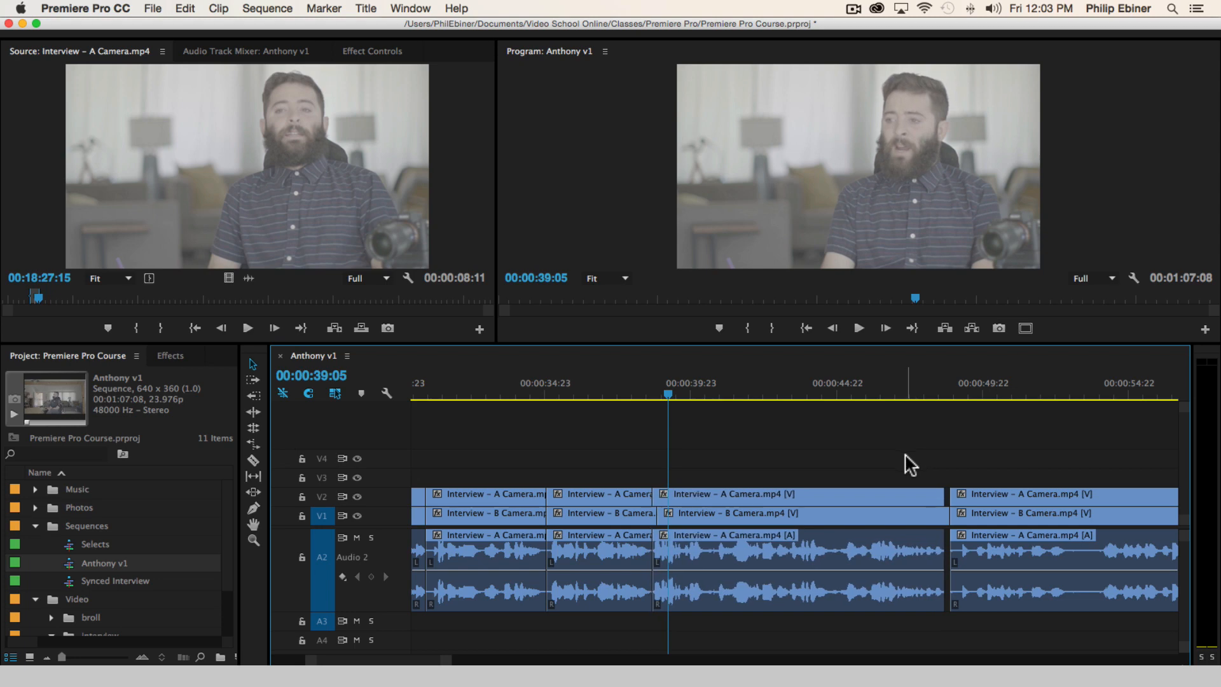
{"action": "key", "text": "super+z"}
{"action": "key", "text": "super+z"}
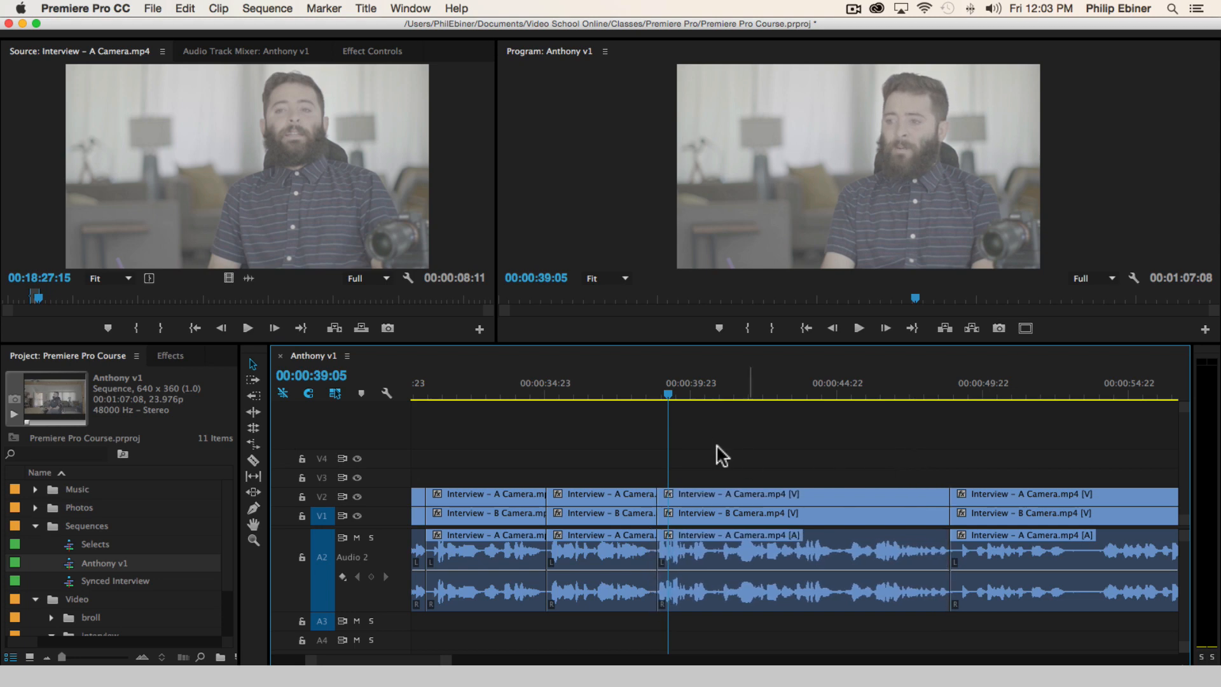
Play from just before the cut near 00:00:38 through the following clips, stopping at 00:00:56:02
{"action": "left_click", "coordinate": [616, 390]}
{"action": "key", "text": "space"}
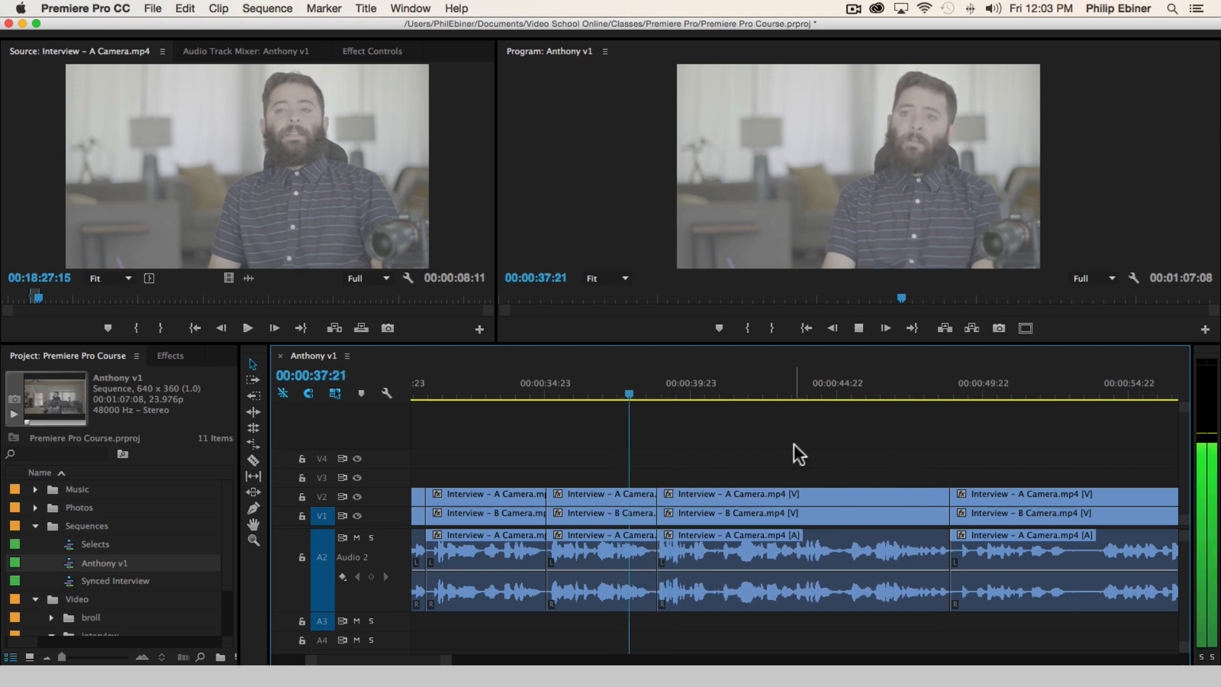
{"action": "scroll", "coordinate": [796, 444], "scroll_direction": "right", "scroll_amount": 4}
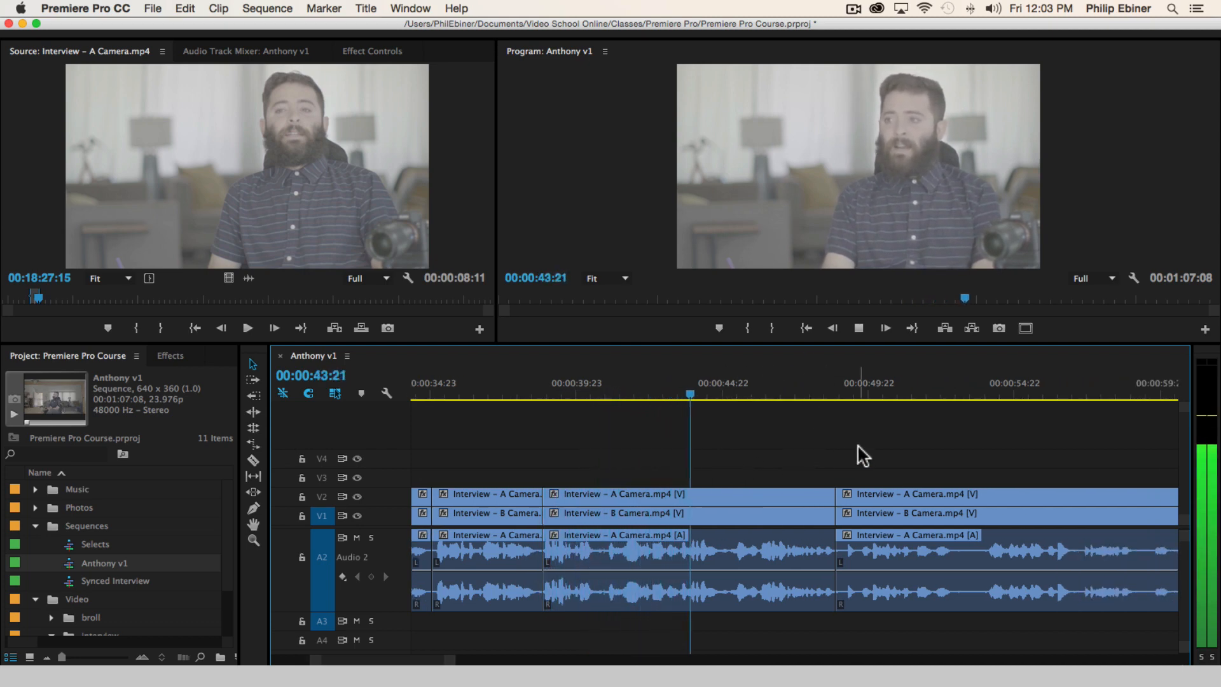
{"action": "scroll", "coordinate": [878, 477], "scroll_direction": "right", "scroll_amount": 3}
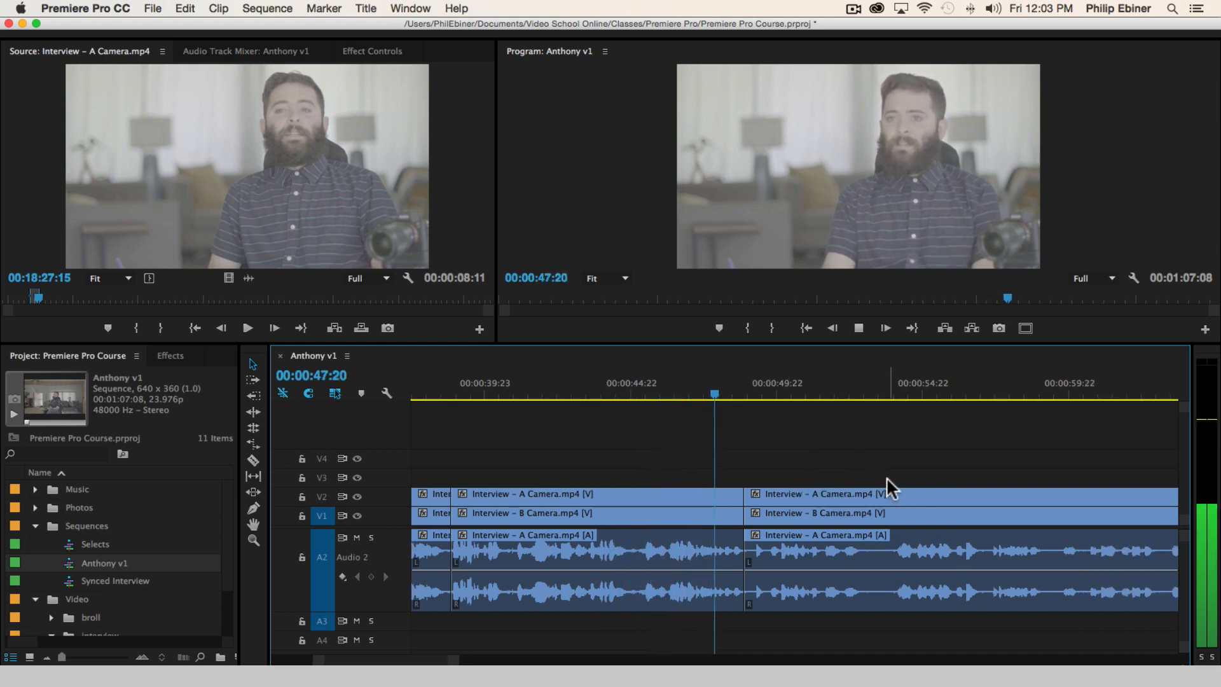
{"action": "scroll", "coordinate": [917, 470], "scroll_direction": "right", "scroll_amount": 3}
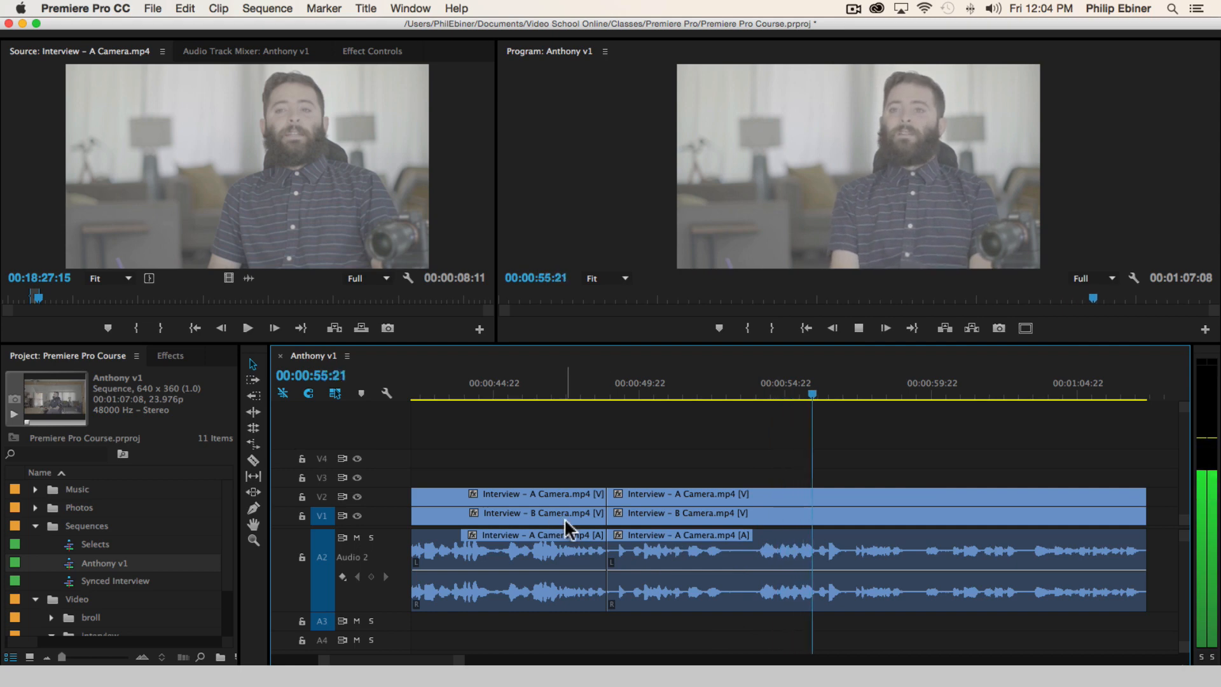
{"action": "key", "text": "space"}
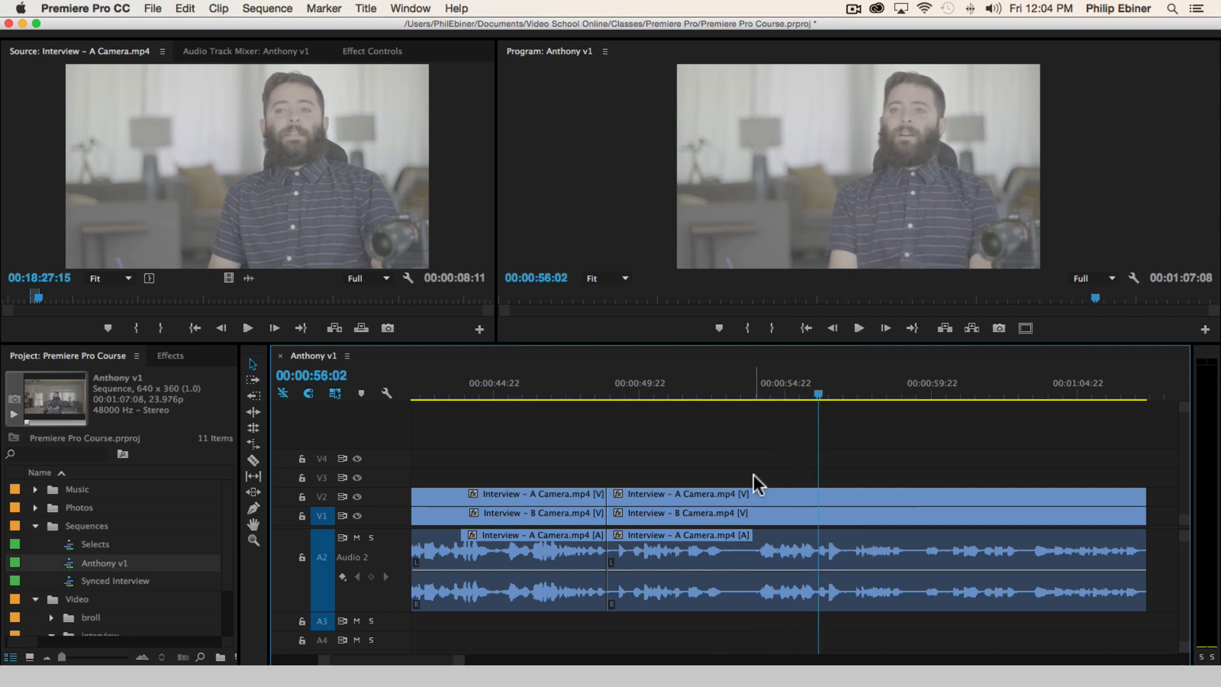
Cut all tracks at 00:00:51:13 and about two seconds further on, then remove the section between and close the gap
{"action": "left_click", "coordinate": [681, 382]}
{"action": "key", "text": "space"}
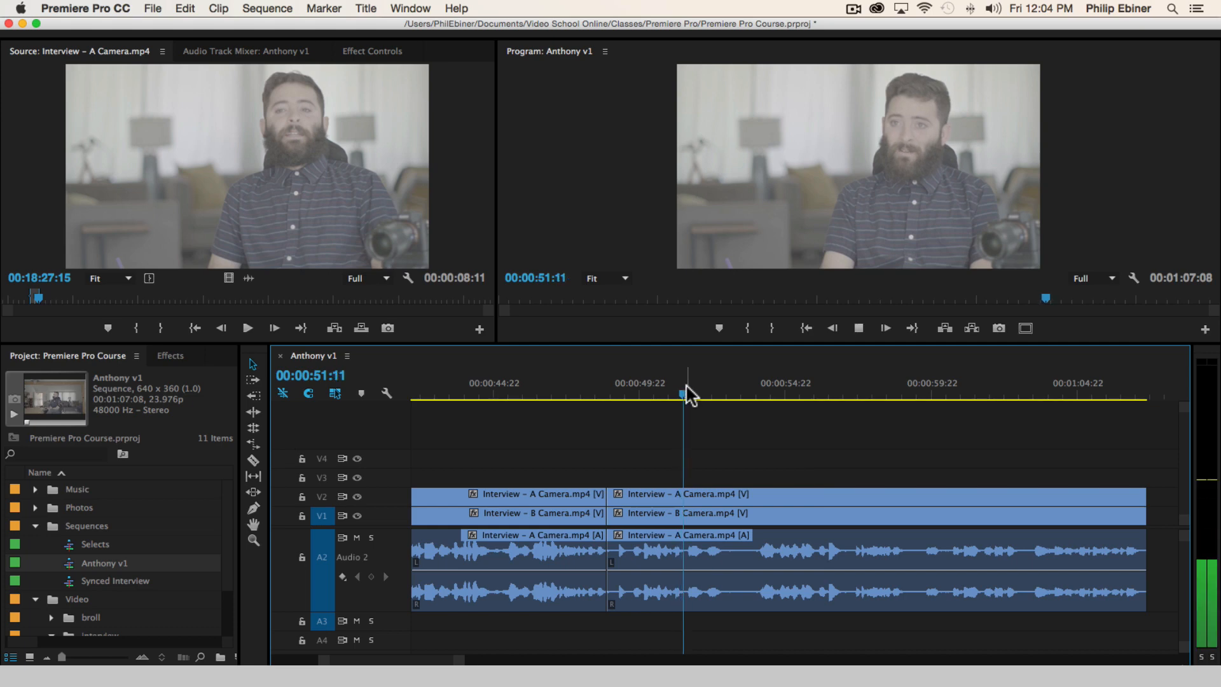
{"action": "left_click", "coordinate": [686, 391]}
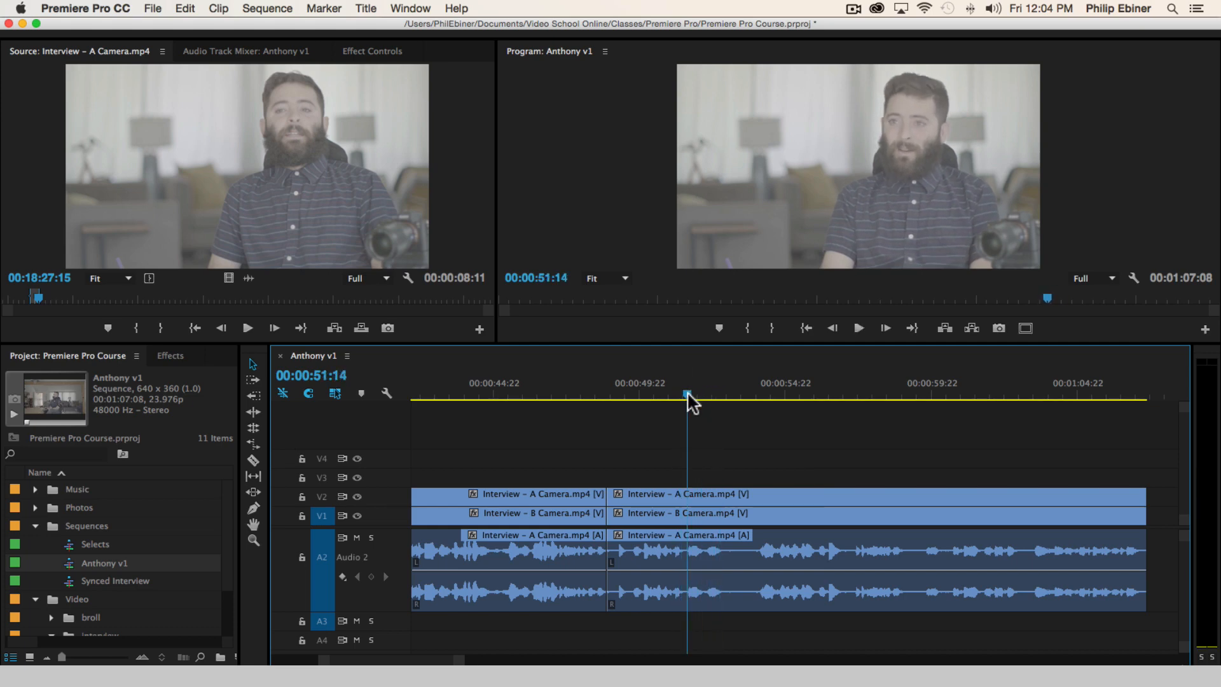
{"action": "left_click", "coordinate": [684, 390]}
{"action": "key", "text": "c"}
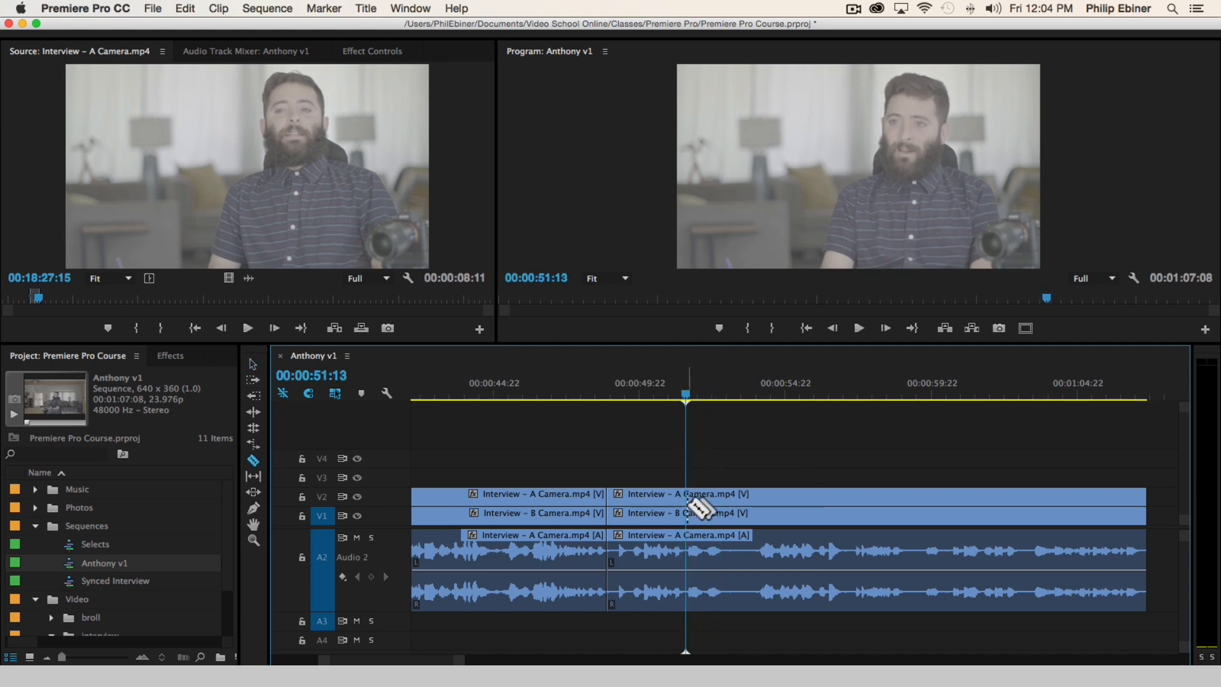
{"action": "left_click", "coordinate": [686, 507]}
{"action": "left_click", "coordinate": [758, 506]}
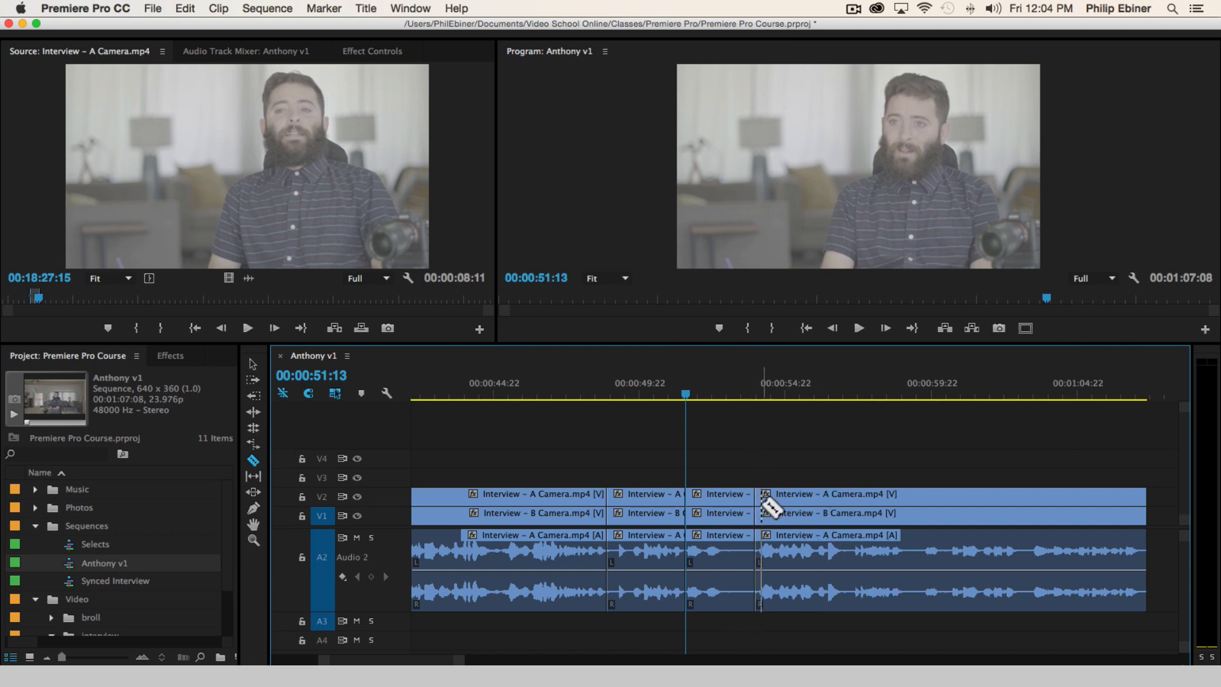
{"action": "left_click_drag", "start_coordinate": [782, 503], "coordinate": [739, 503]}
Play across the new cut from 00:00:50:10, stopping at 00:00:52:13
{"action": "left_click", "coordinate": [654, 389]}
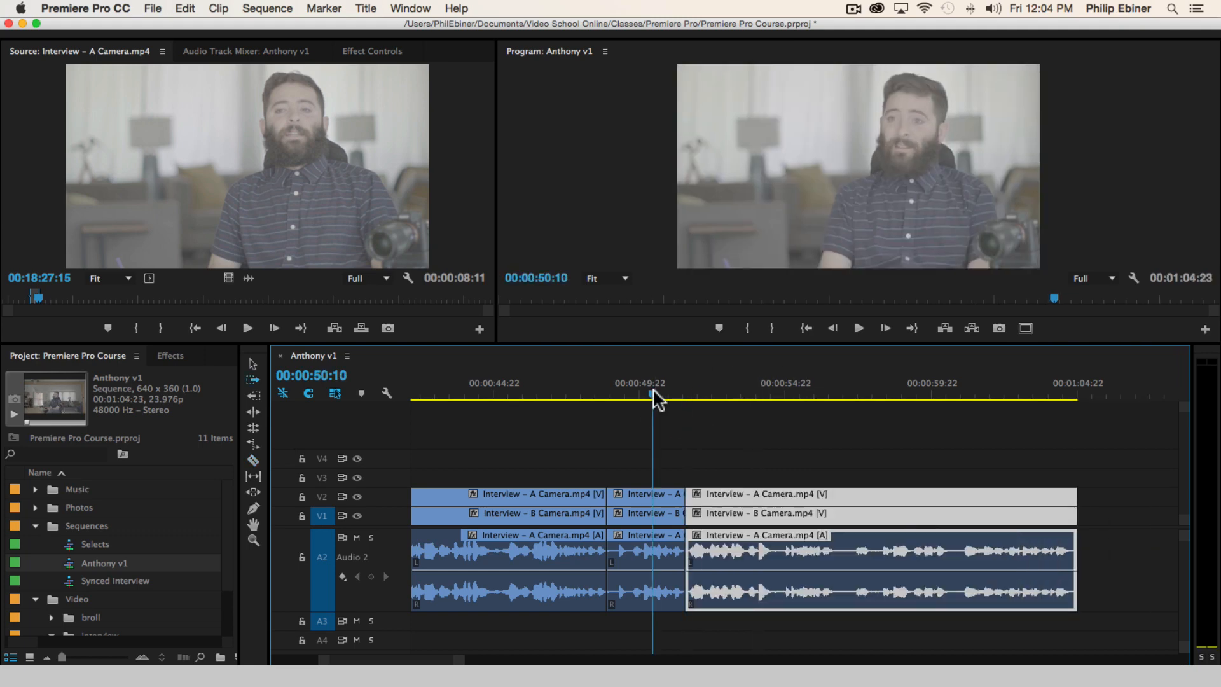
{"action": "key", "text": "space"}
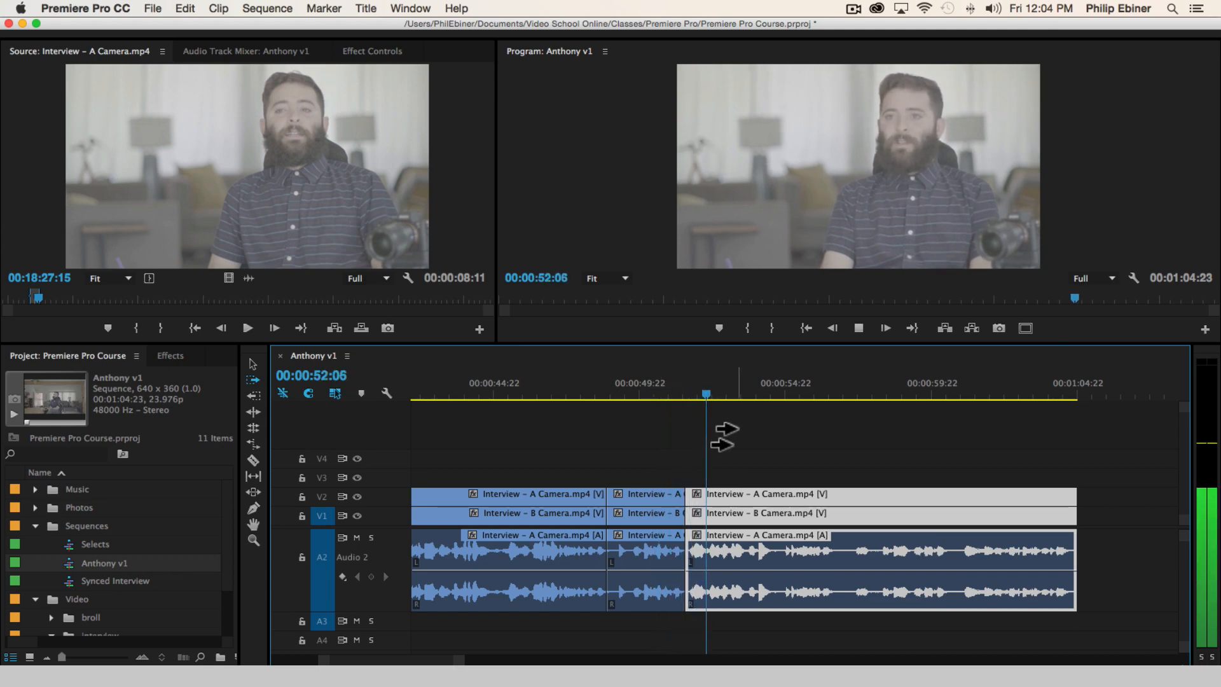
{"action": "left_click", "coordinate": [690, 392]}
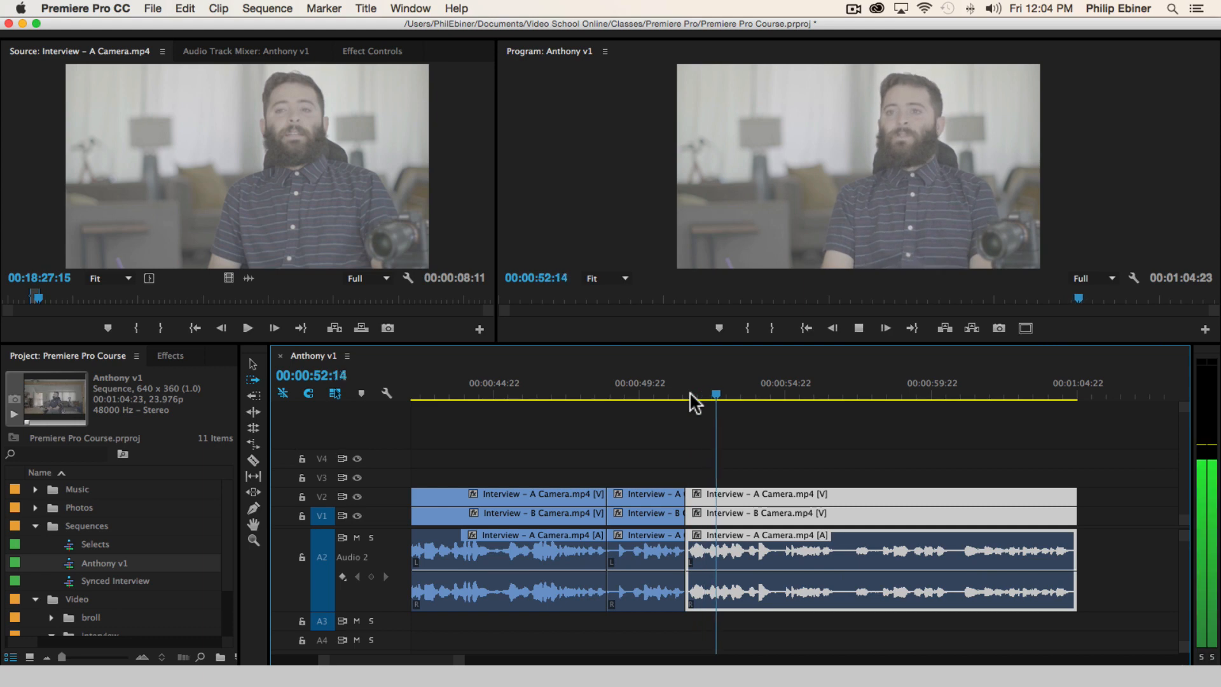
{"action": "left_click", "coordinate": [679, 395]}
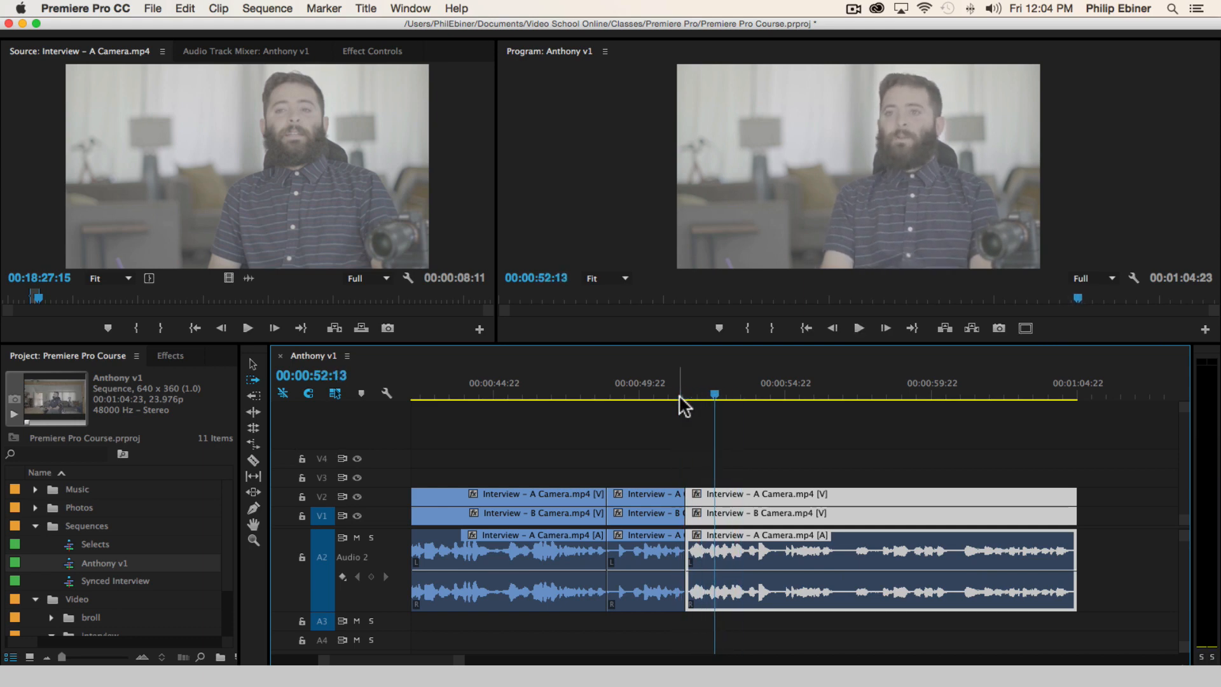
Cut about 17 frames off the start of the last clip on all tracks and close the gap at 00:00:51:13
{"action": "key", "text": "c"}
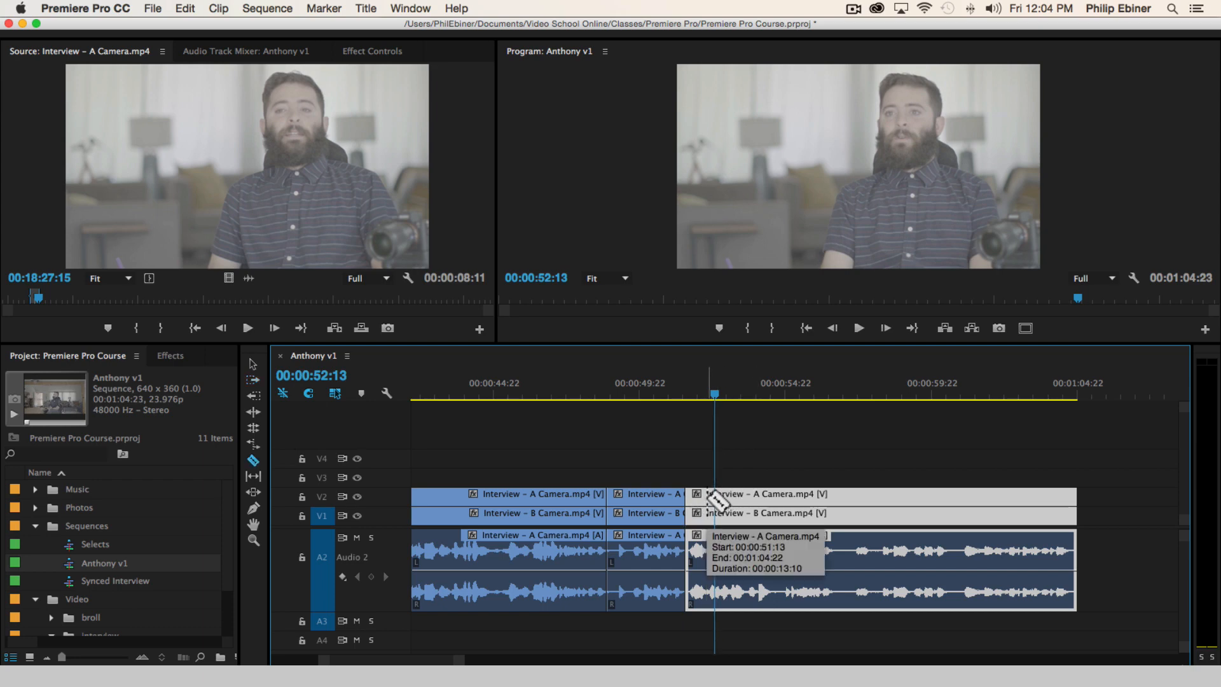
{"action": "left_click", "coordinate": [706, 503]}
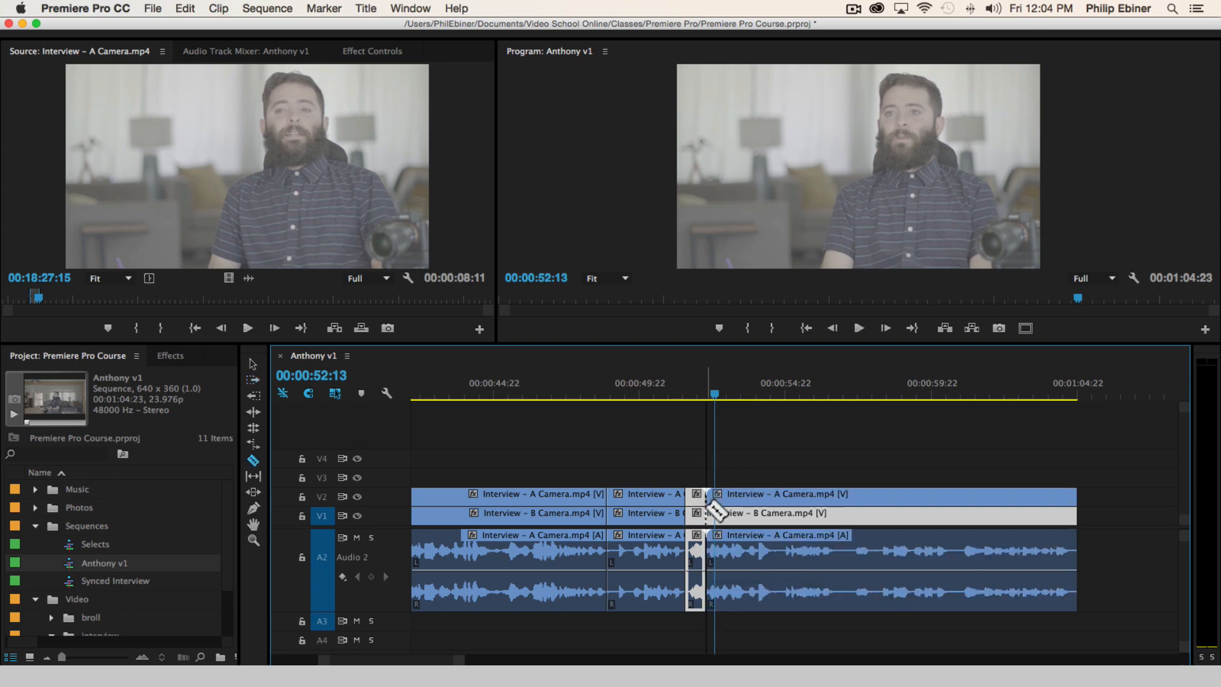
{"action": "left_click", "coordinate": [746, 506]}
{"action": "left_click_drag", "start_coordinate": [714, 503], "coordinate": [694, 501]}
Play from 00:00:50:18 across the tightened cut and on through the last clip to about 00:01:03:23
{"action": "left_click", "coordinate": [663, 385]}
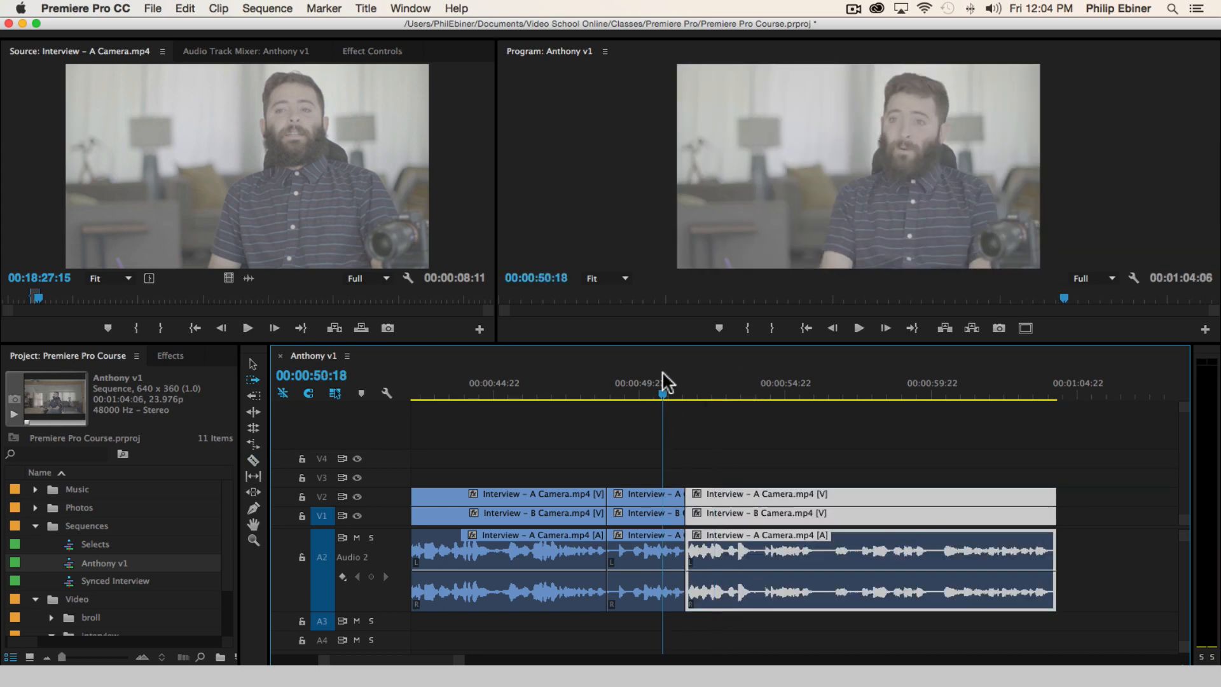
{"action": "key", "text": "space"}
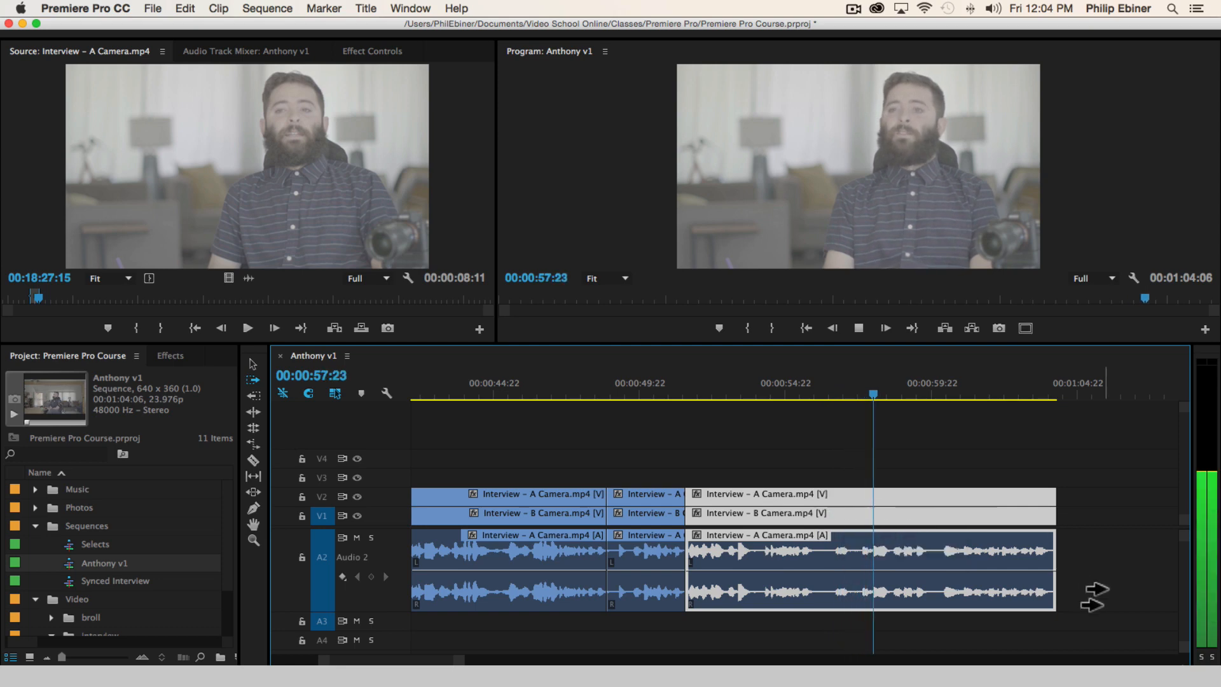
{"action": "scroll", "coordinate": [1049, 566], "scroll_direction": "right", "scroll_amount": 3}
{"action": "scroll", "coordinate": [1041, 539], "scroll_direction": "right", "scroll_amount": 1}
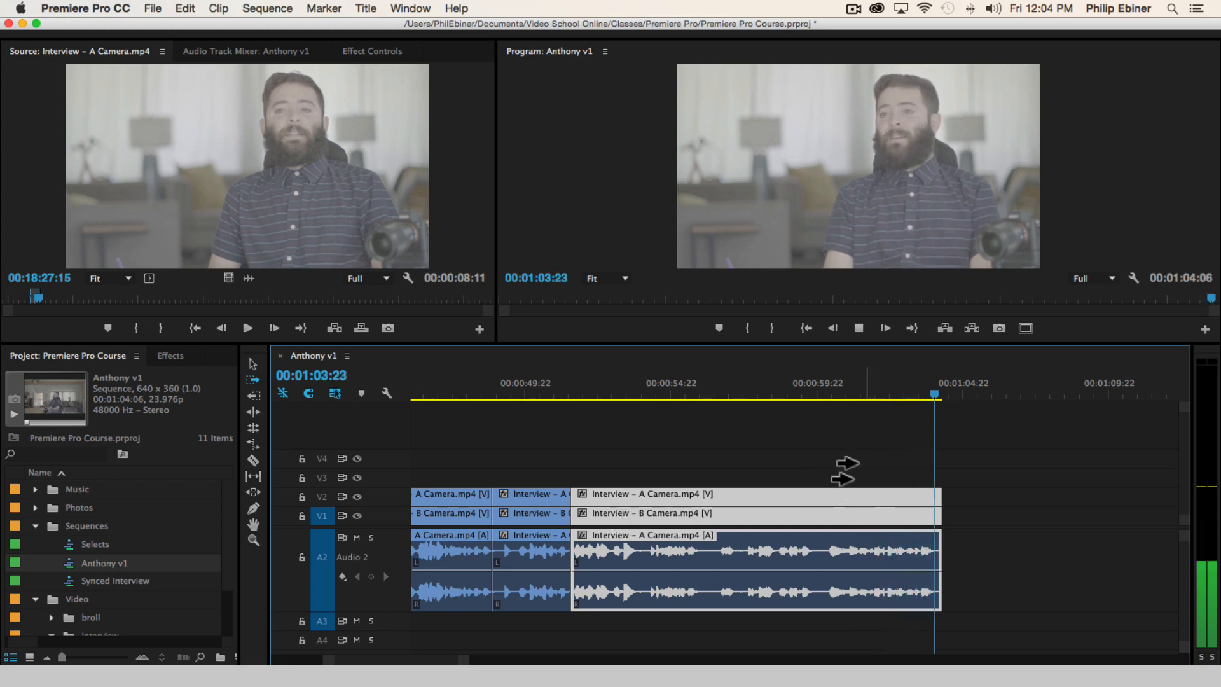
Remove the section of about 30 frames after 00:00:56:03 from all tracks and close the gap
{"action": "left_click", "coordinate": [706, 391]}
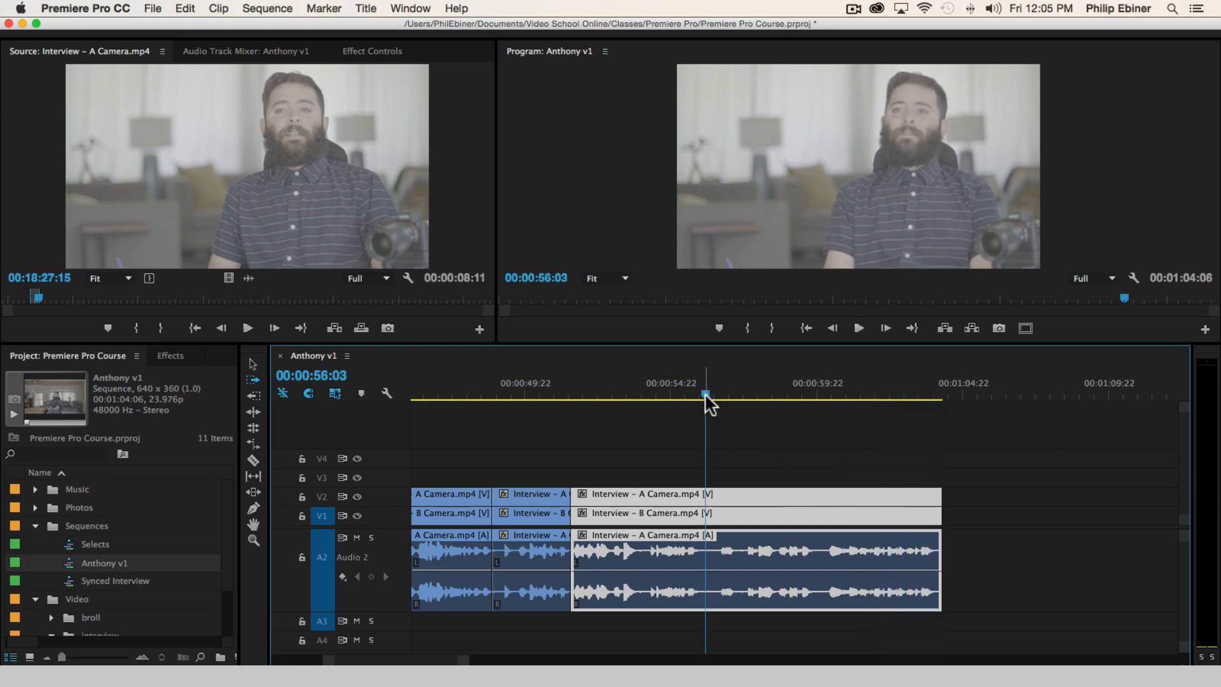
{"action": "key", "text": "c"}
{"action": "left_click", "coordinate": [706, 495]}
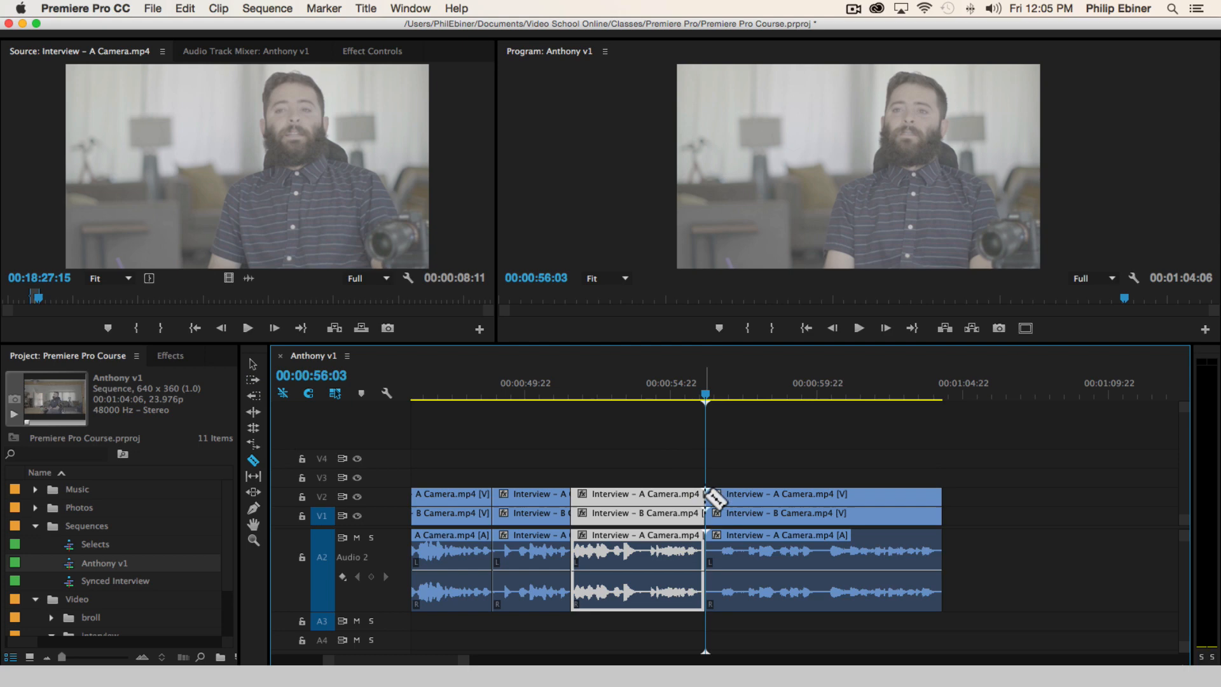
{"action": "left_click", "coordinate": [742, 503]}
{"action": "left_click_drag", "start_coordinate": [771, 504], "coordinate": [737, 507]}
Play across the cut at 00:00:56:03, stopping at 00:00:59:22
{"action": "left_click", "coordinate": [672, 391]}
{"action": "key", "text": "space"}
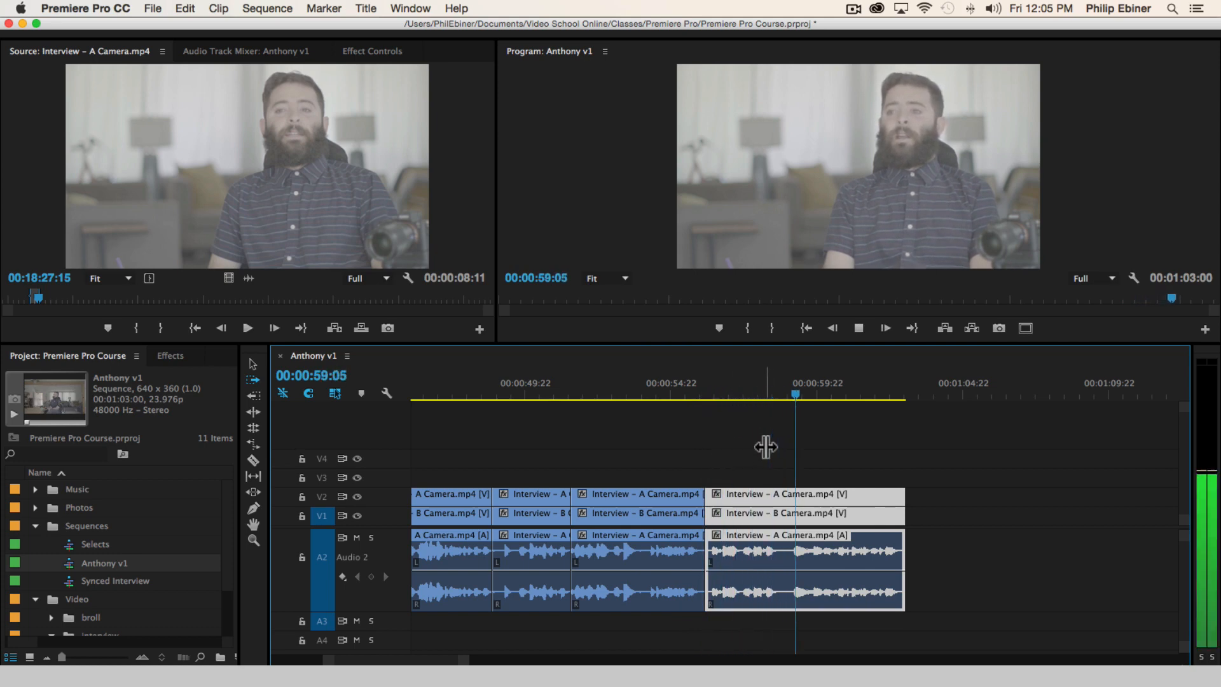
{"action": "key", "text": "space"}
Deselect the last clip and play the ending of the sequence from 00:01:00:08
{"action": "key", "text": "minus"}
{"action": "key", "text": "minus"}
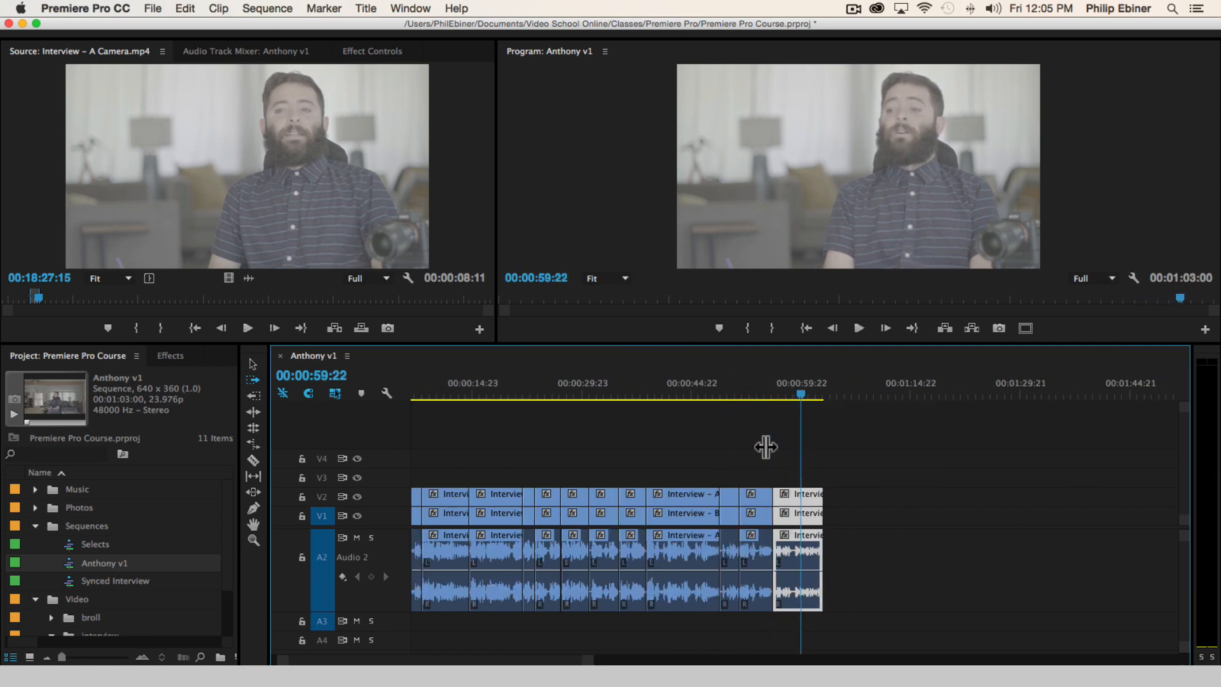
{"action": "scroll", "coordinate": [737, 440], "scroll_direction": "left", "scroll_amount": 2}
{"action": "left_click_drag", "start_coordinate": [856, 390], "coordinate": [850, 389]}
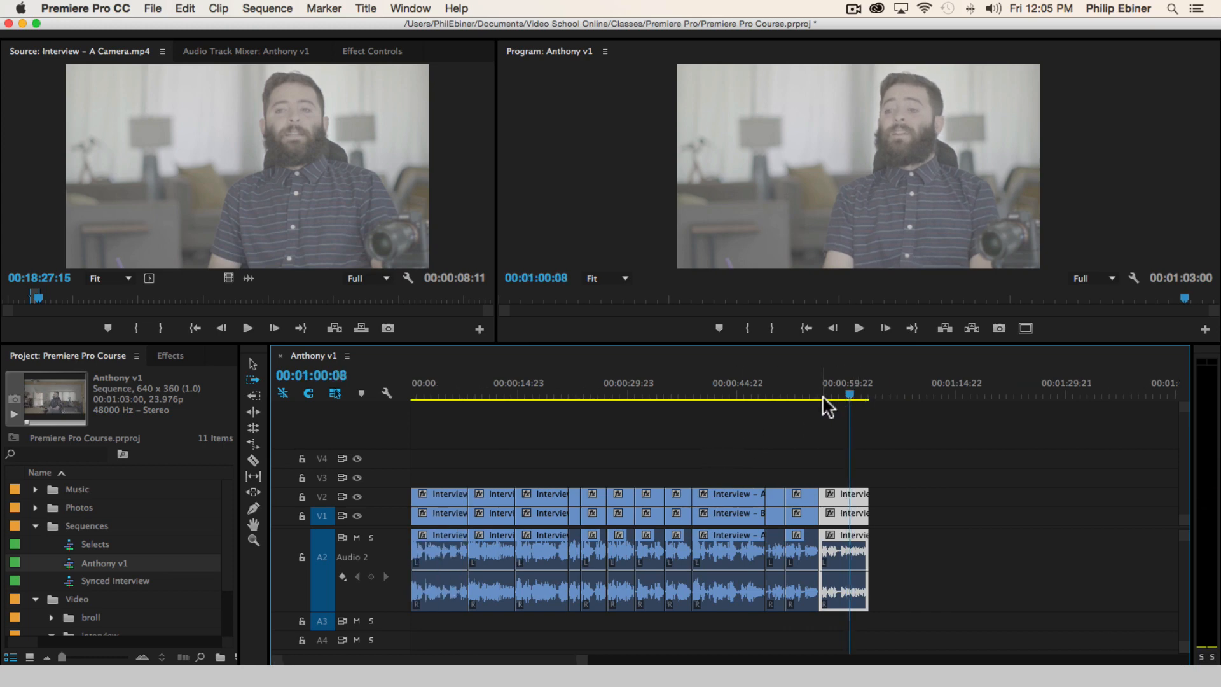
{"action": "left_click", "coordinate": [787, 422]}
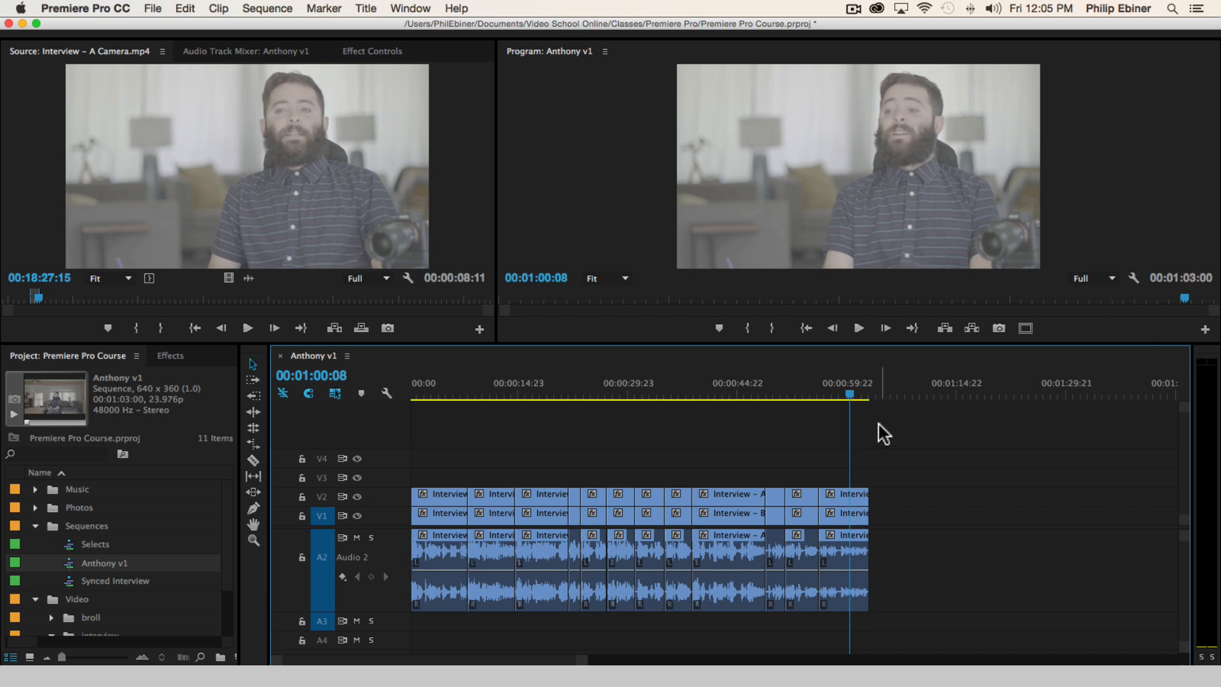
{"action": "key", "text": "space"}
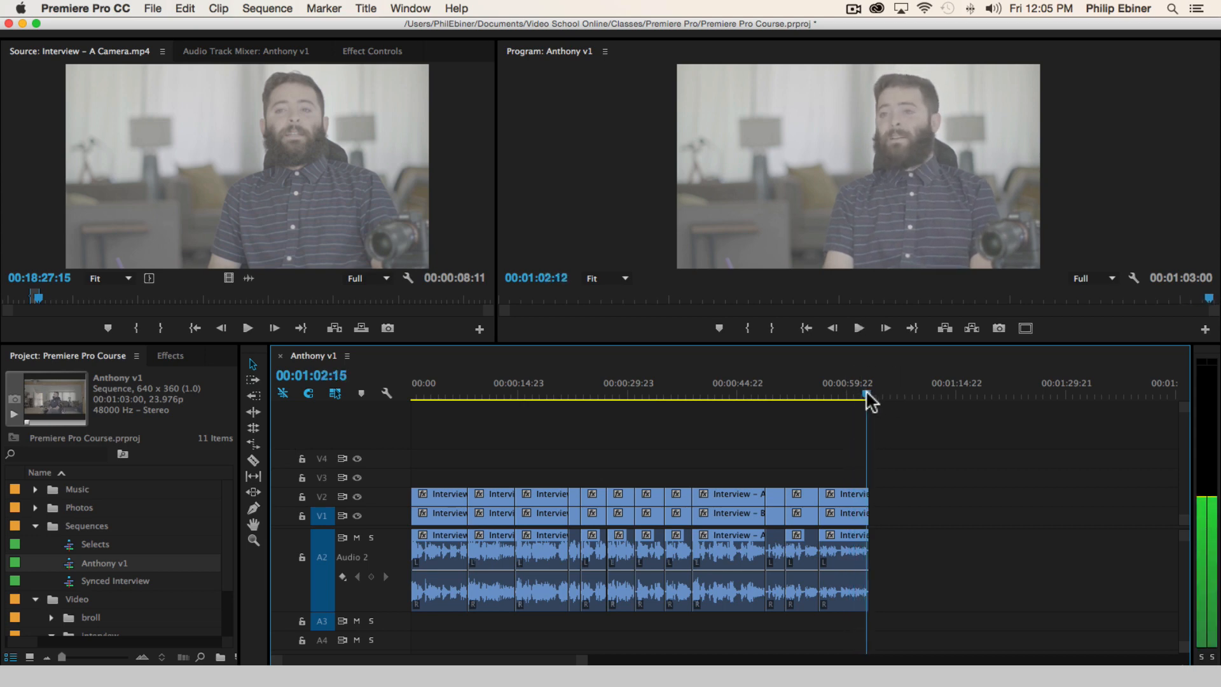
Review the opening of the sequence from 00:00:00:00 to about 00:00:12:17, and return to 00:00:08:21
{"action": "key", "text": "Home"}
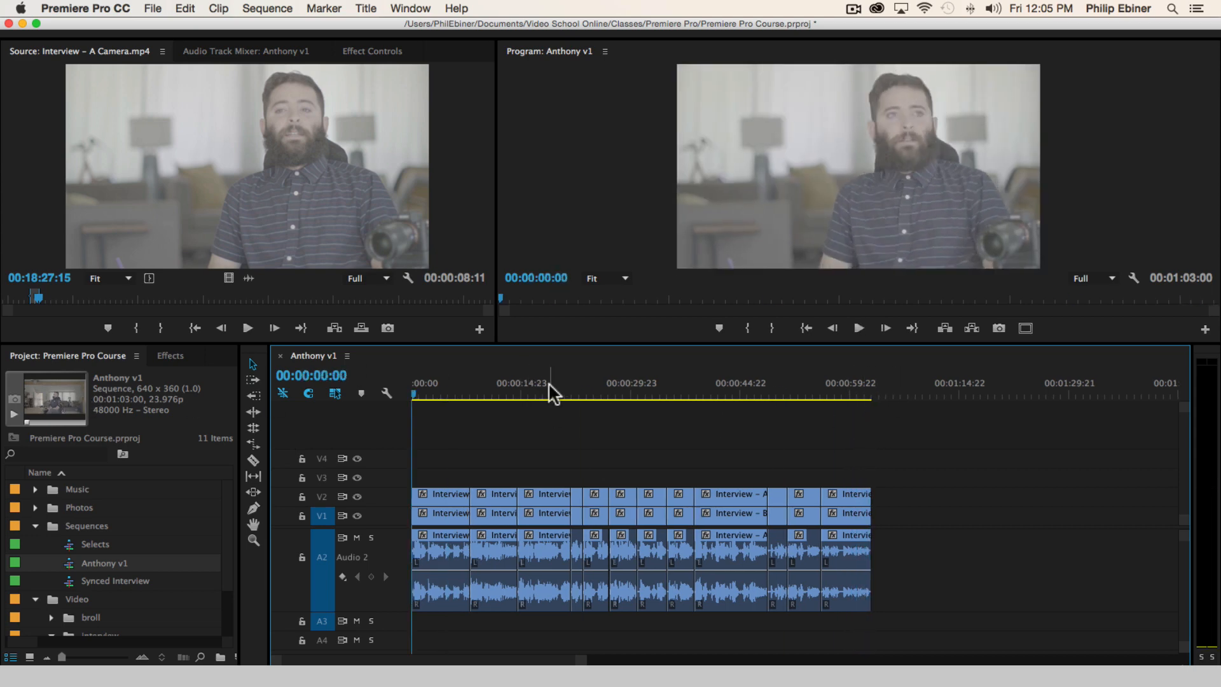
{"action": "key", "text": "equal"}
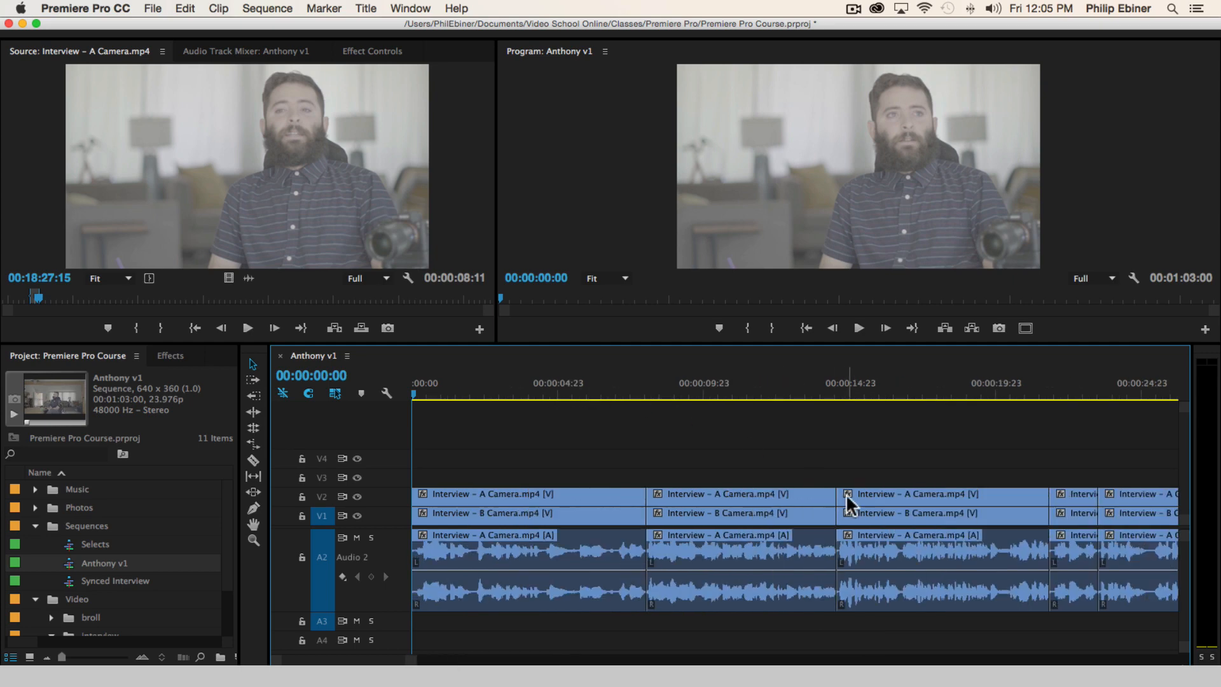
{"action": "key", "text": "space"}
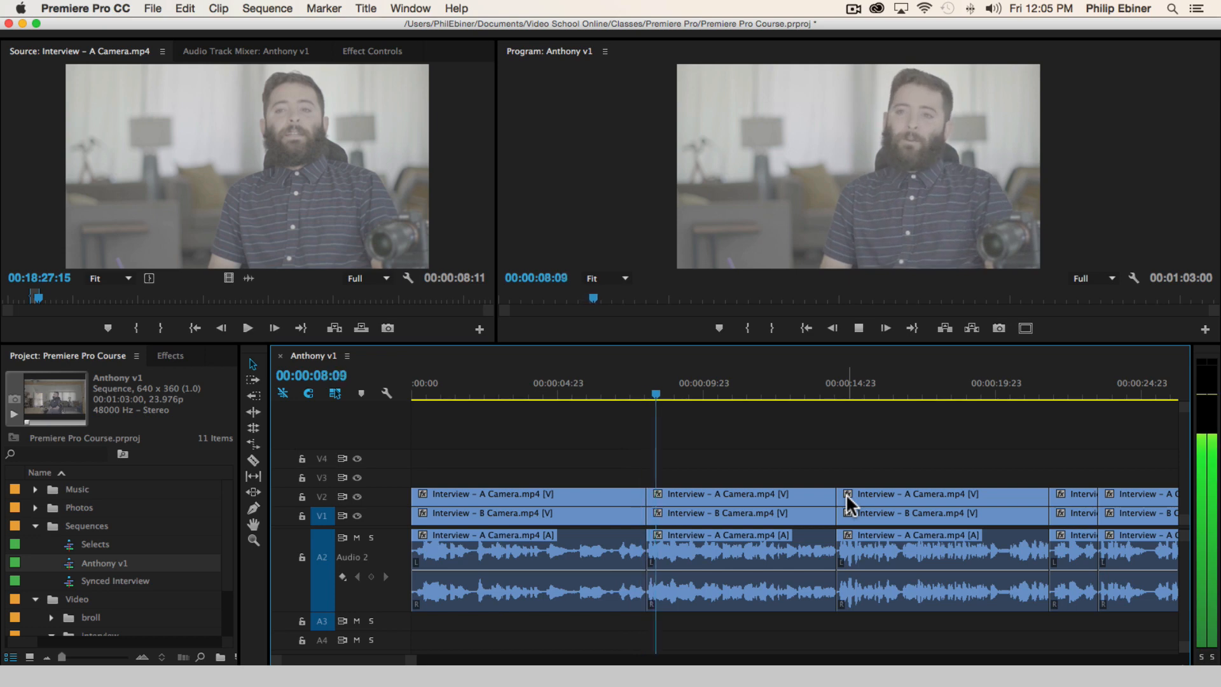
{"action": "key", "text": "space"}
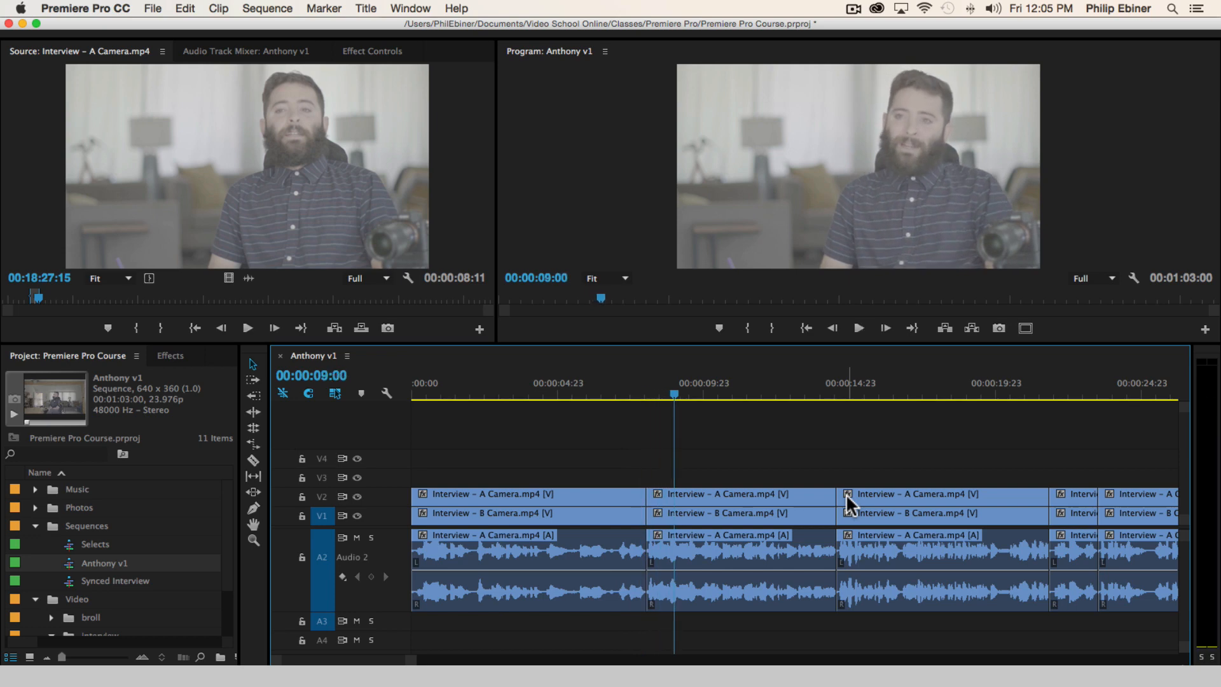
{"action": "key", "text": "space"}
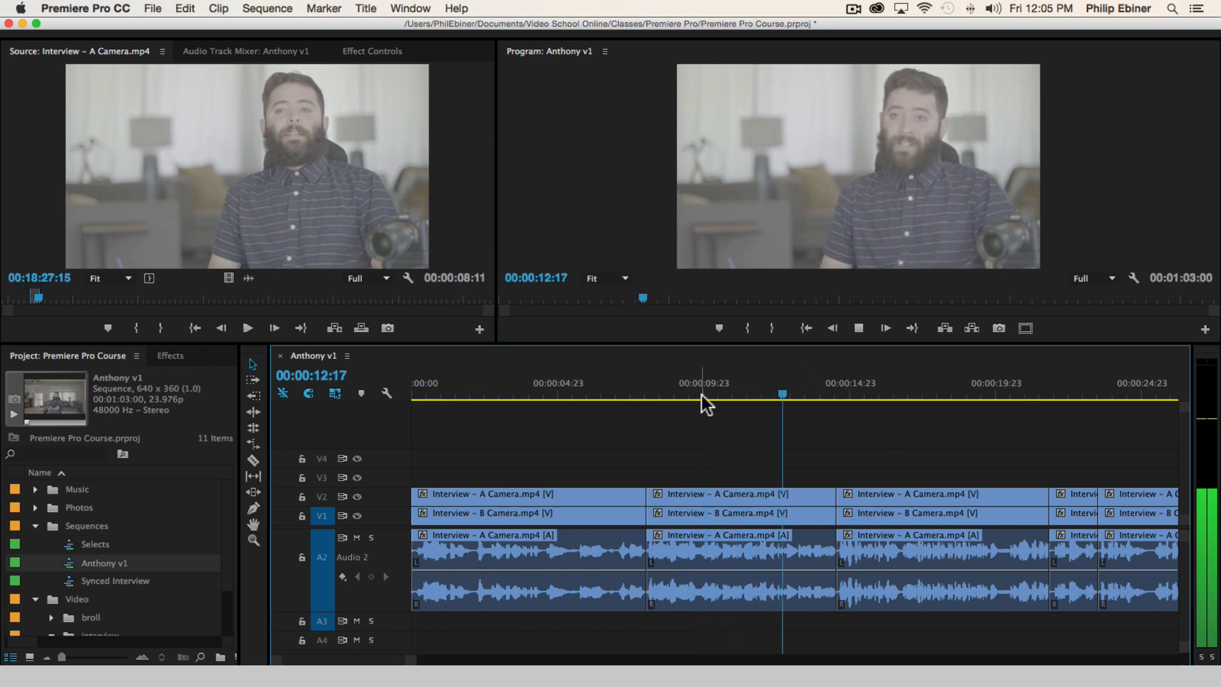
{"action": "left_click", "coordinate": [670, 392]}
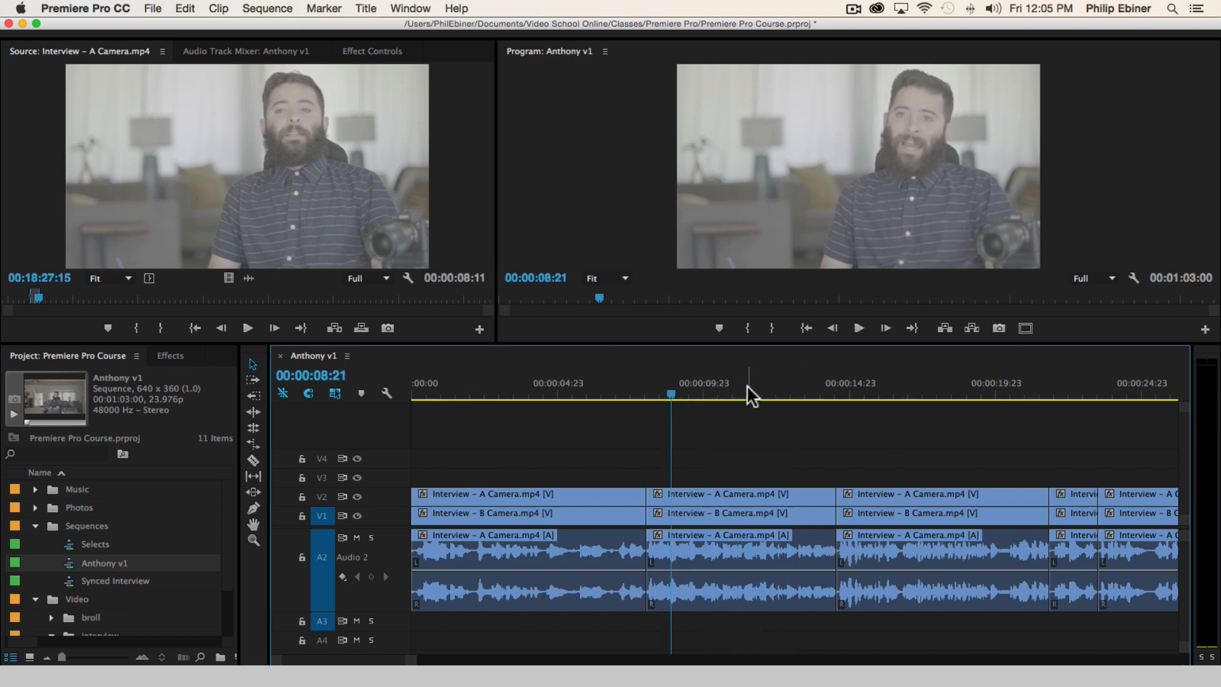
{"action": "scroll", "coordinate": [745, 389], "scroll_direction": "right", "scroll_amount": 2}
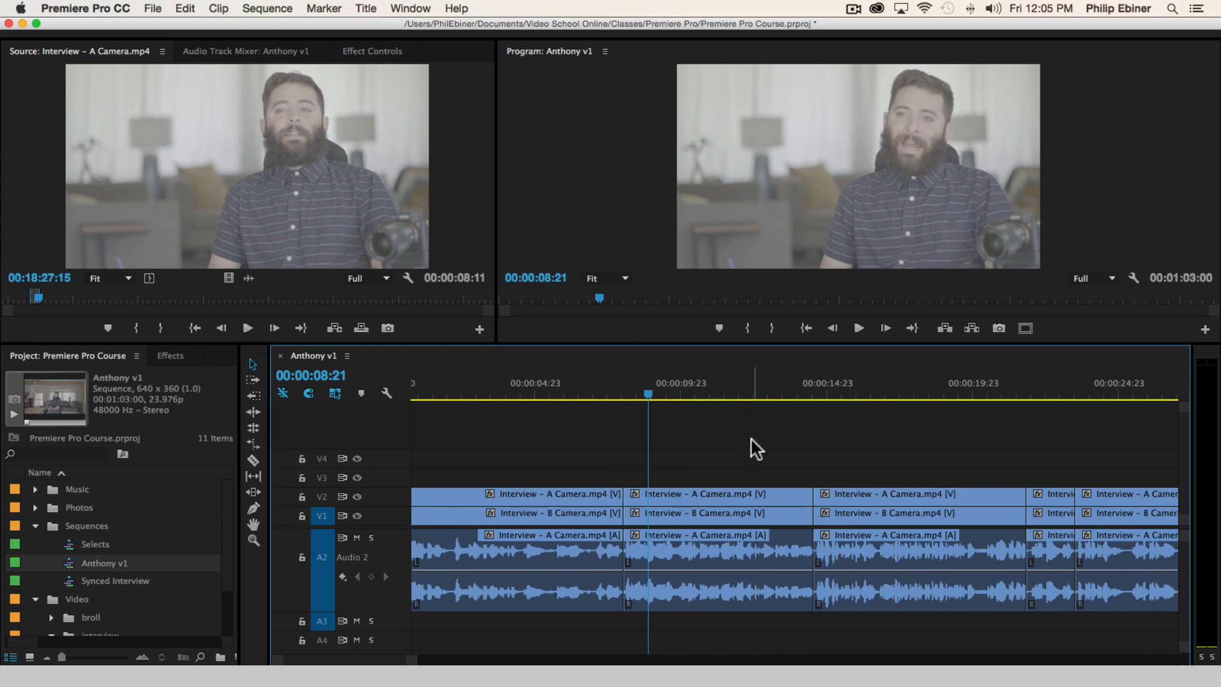
Save the project, collapse the Sequences bin, and expand the broll and Photos bins to see their contents
{"action": "key", "text": "super+s"}
{"action": "left_click", "coordinate": [35, 526]}
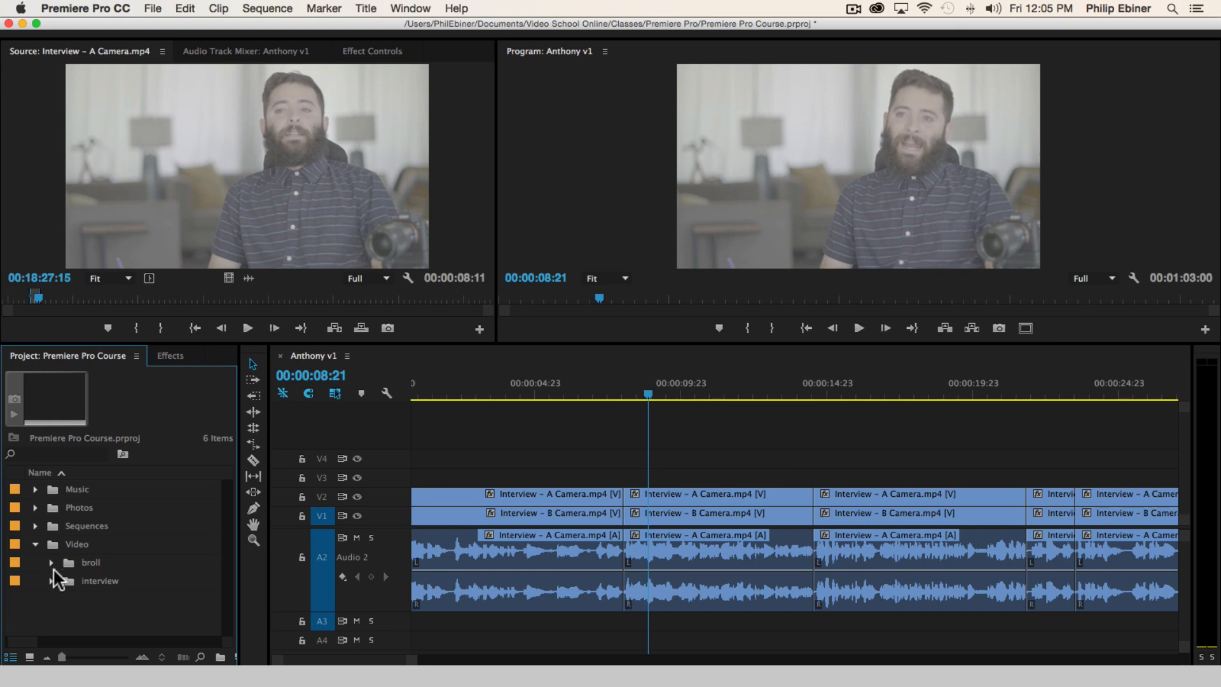
{"action": "left_click", "coordinate": [51, 563]}
{"action": "scroll", "coordinate": [136, 543], "scroll_direction": "down", "scroll_amount": 3}
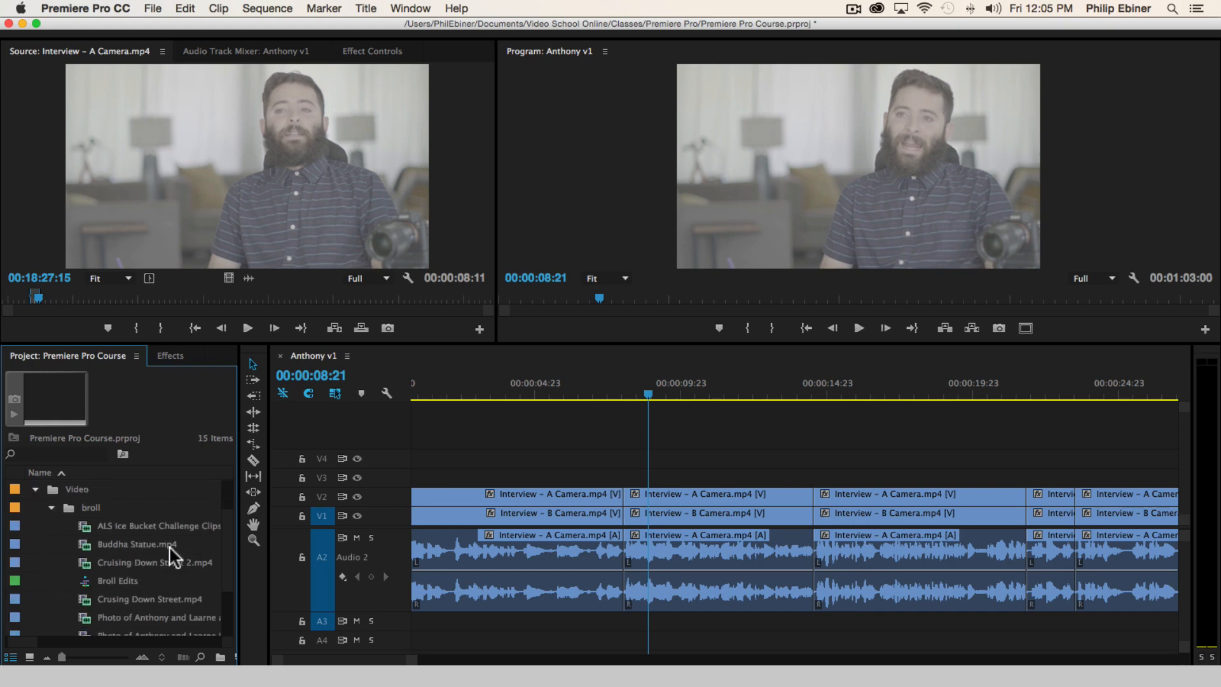
{"action": "scroll", "coordinate": [169, 546], "scroll_direction": "up", "scroll_amount": 2}
{"action": "left_click", "coordinate": [35, 490]}
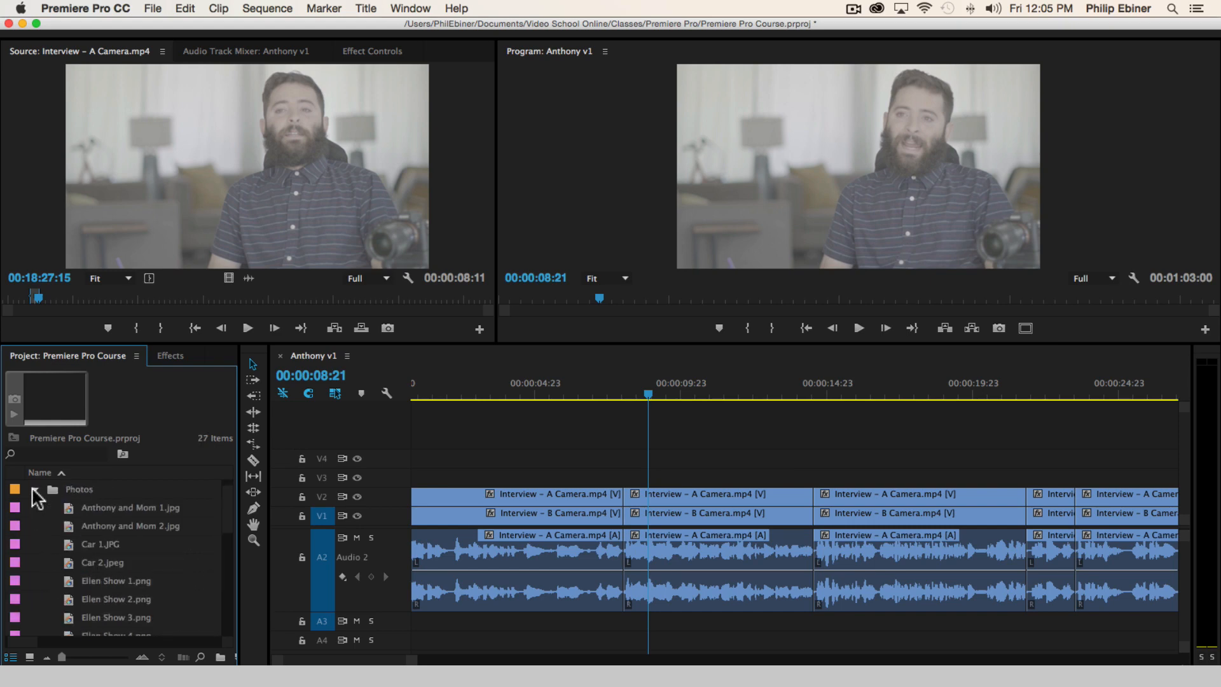
Open Social Media 3.png from the Photos bin in the Source monitor
{"action": "scroll", "coordinate": [146, 610], "scroll_direction": "down", "scroll_amount": 3}
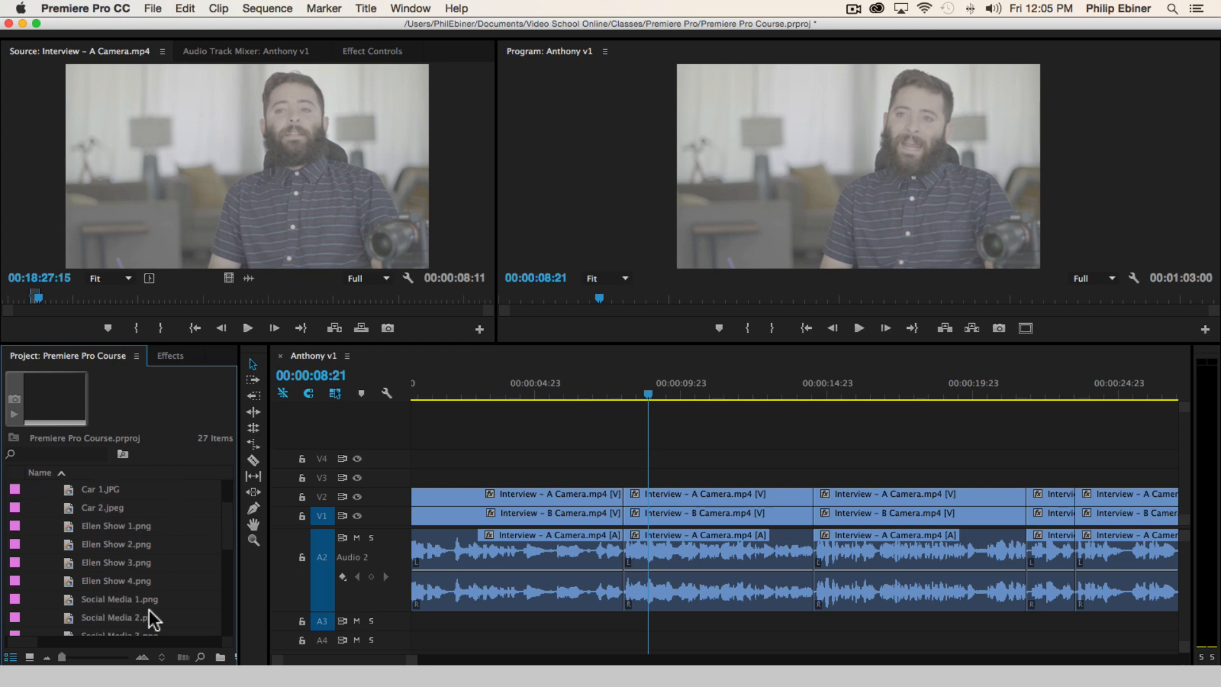
{"action": "double_click", "coordinate": [121, 611]}
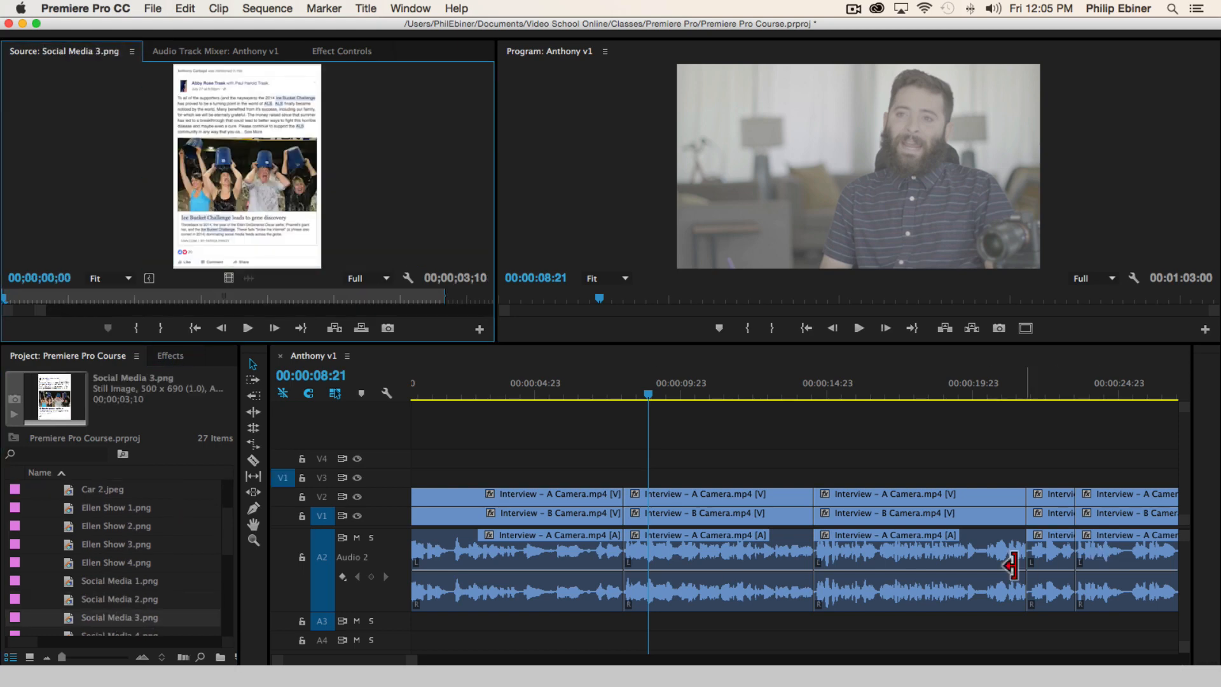
Play the section around 00:00:09:23 and split the interview video and audio clips at 00:00:09:21
{"action": "left_click_drag", "start_coordinate": [629, 393], "coordinate": [685, 416]}
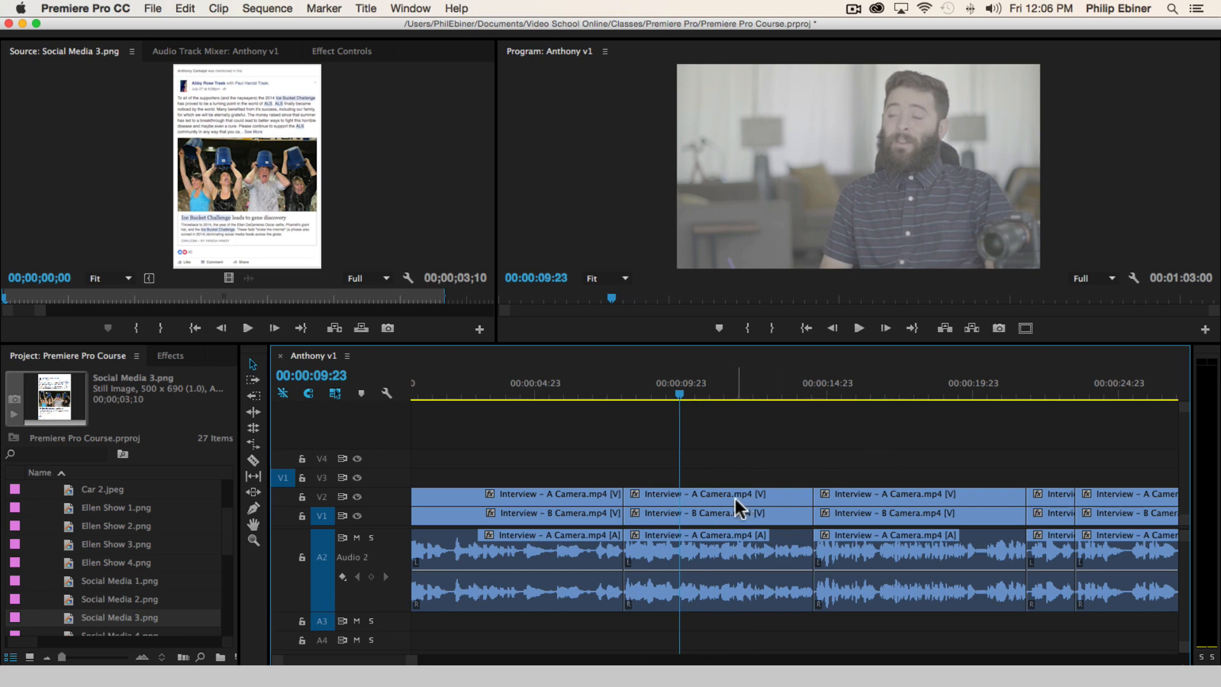
{"action": "key", "text": "="}
{"action": "left_click", "coordinate": [683, 388]}
{"action": "key", "text": "space"}
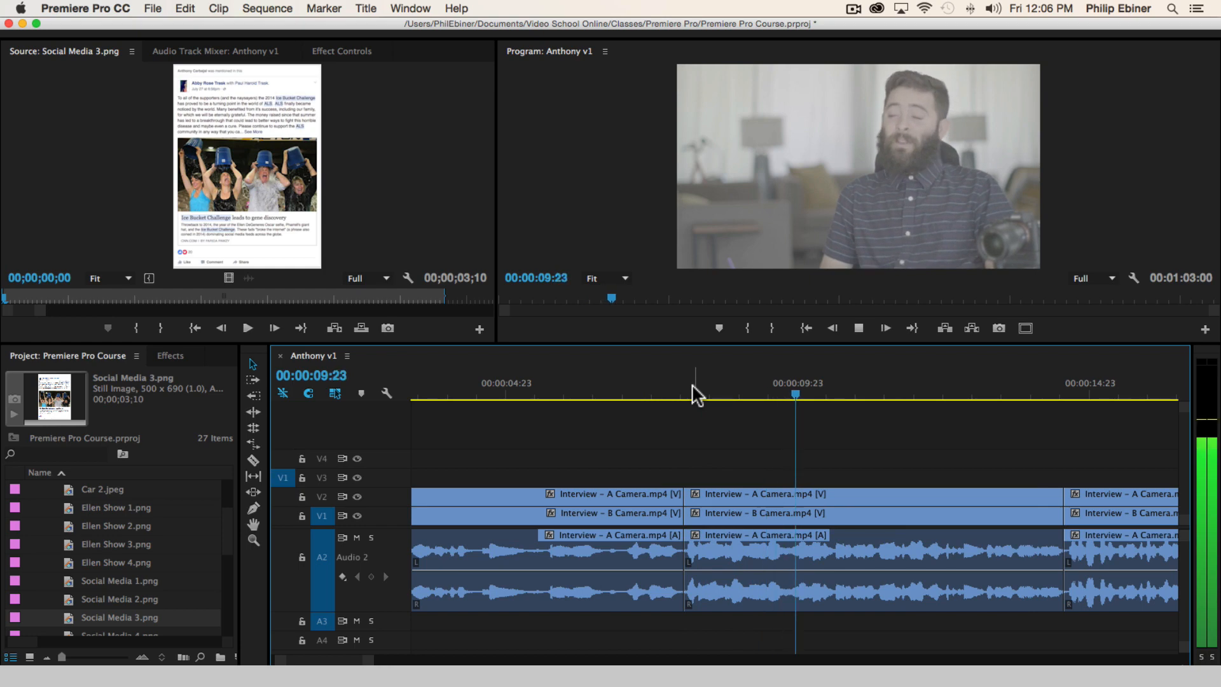
{"action": "key", "text": "space"}
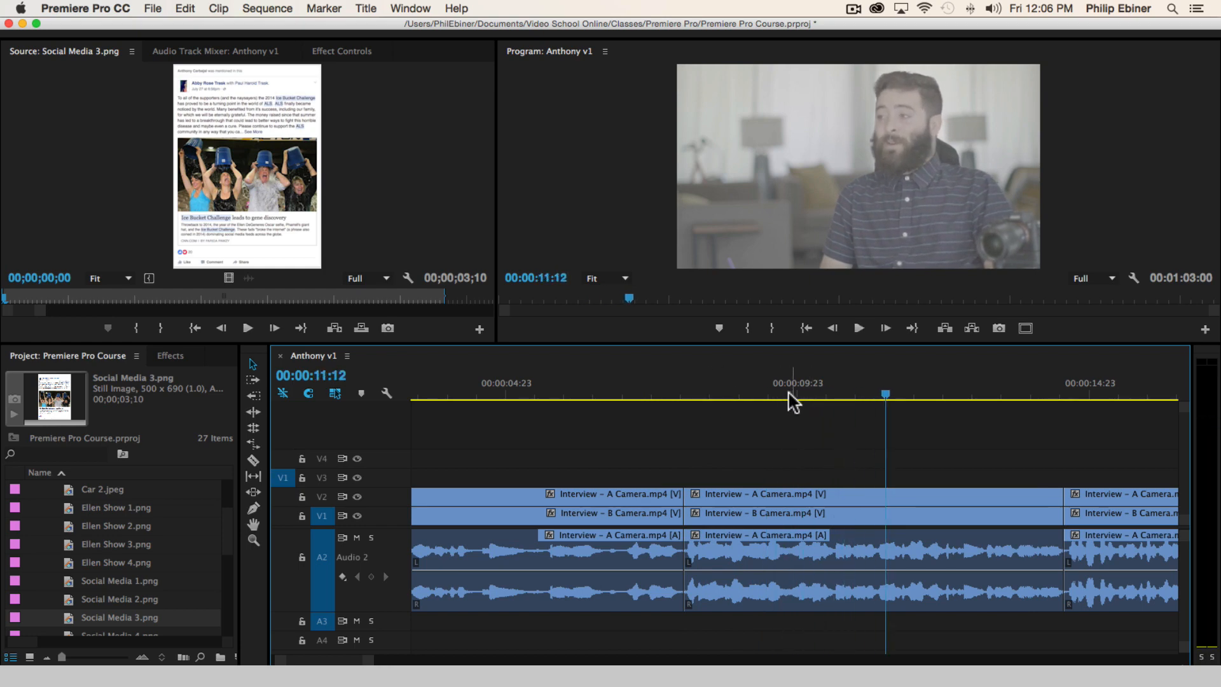
{"action": "left_click", "coordinate": [742, 387]}
{"action": "key", "text": "space"}
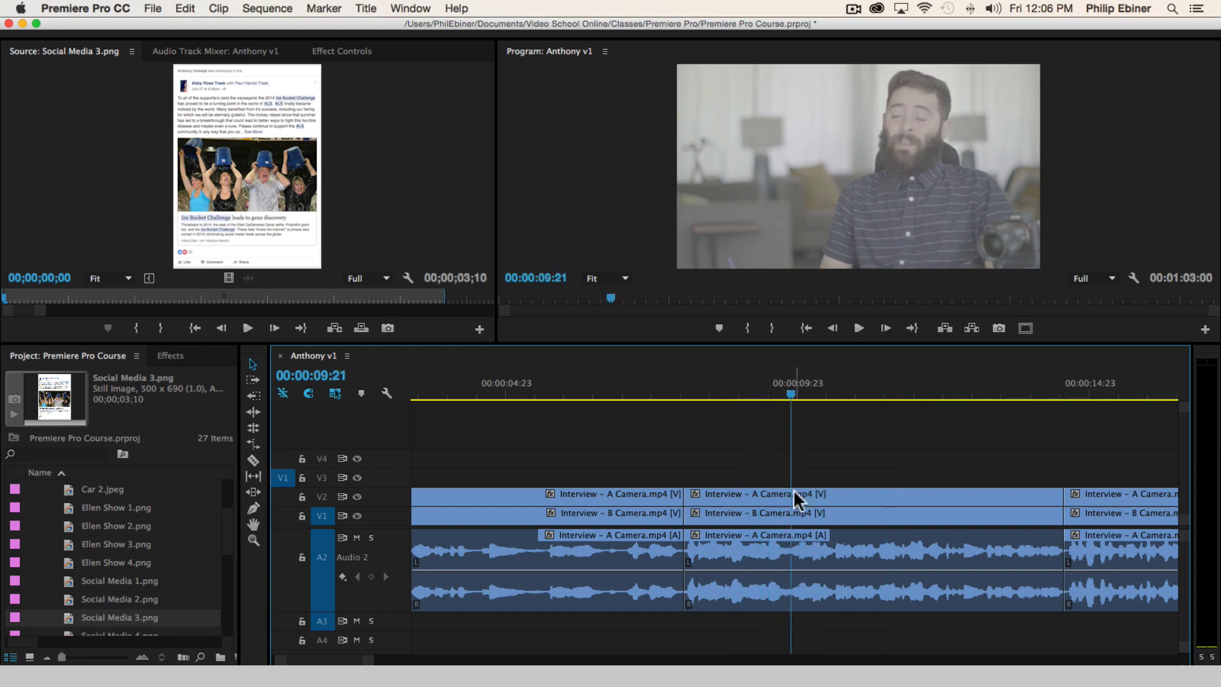
{"action": "left_click", "coordinate": [791, 494]}
Move all clips after the new cut back to 00:00:09:09, overwriting the end of the preceding segment
{"action": "key", "text": "space"}
{"action": "left_click", "coordinate": [723, 390]}
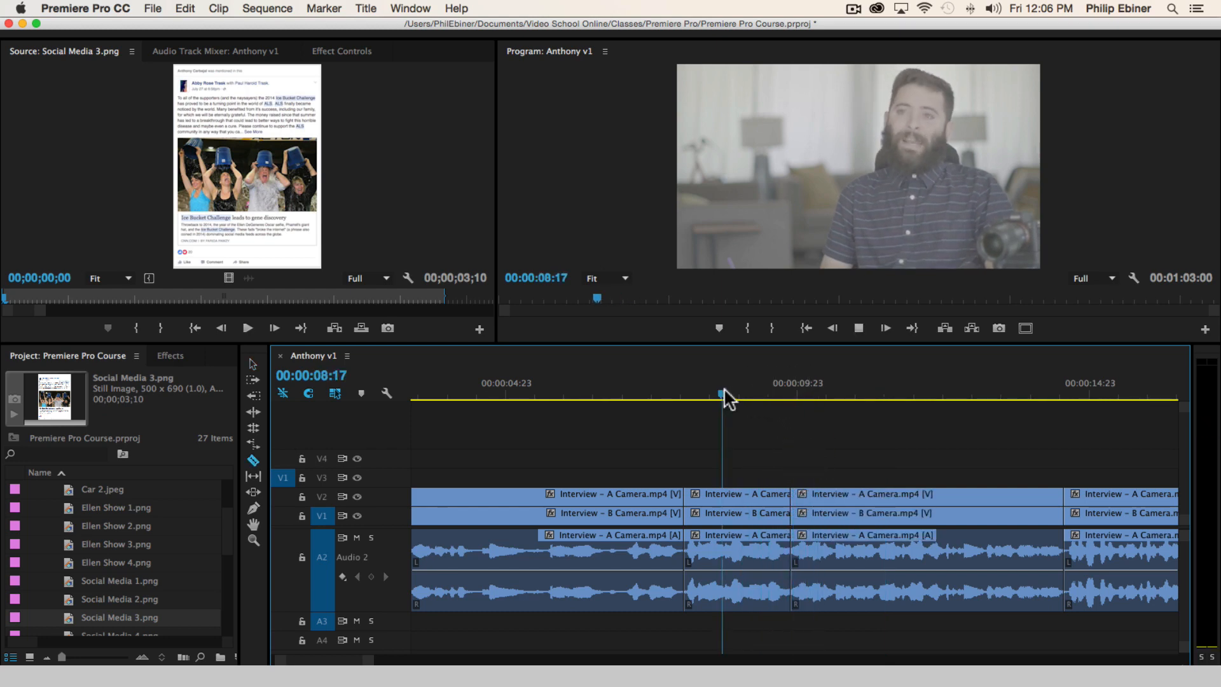
{"action": "key", "text": "space"}
{"action": "key", "text": "Left"}
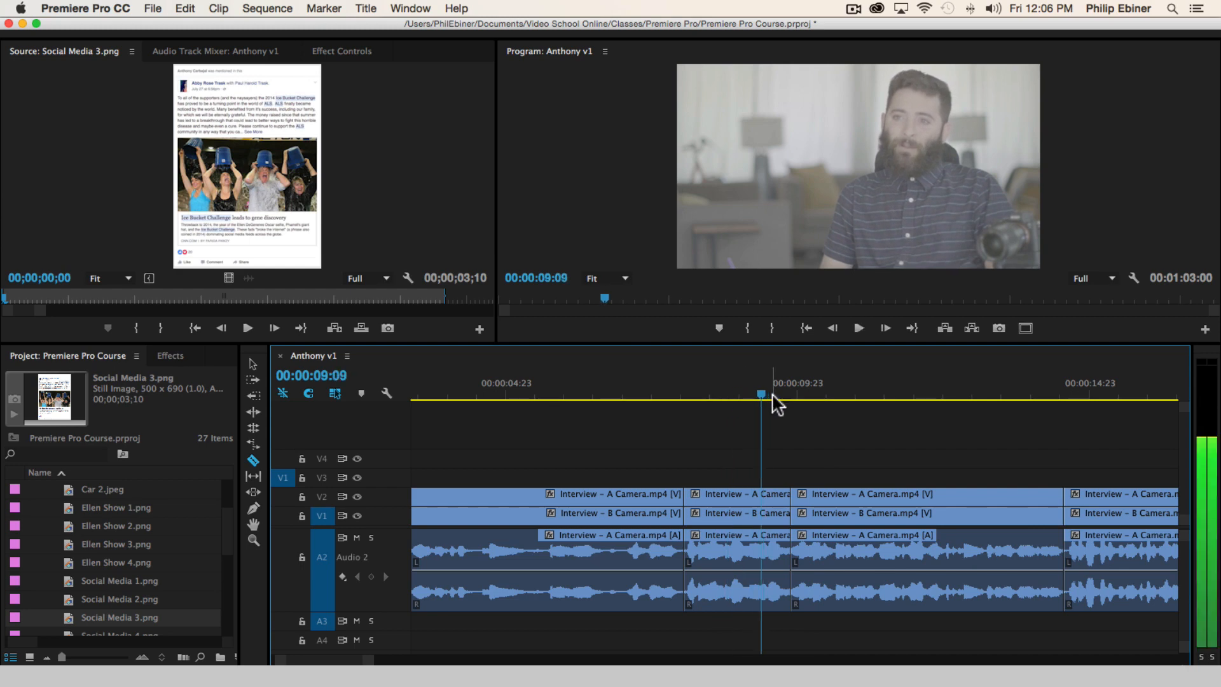
{"action": "left_click_drag", "start_coordinate": [838, 497], "coordinate": [837, 496]}
Play across the tightened join, deselect the clips, and play on from 00:00:08:08 to 00:00:24:07
{"action": "left_click", "coordinate": [717, 390]}
{"action": "key", "text": "space"}
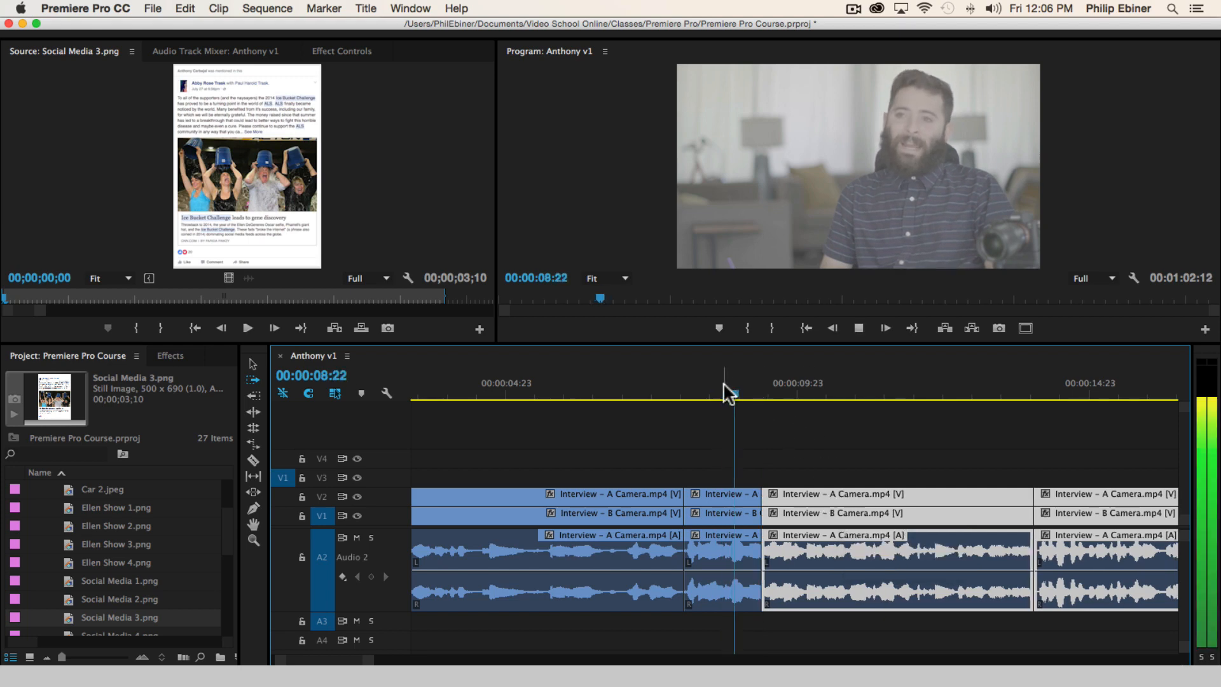
{"action": "left_click", "coordinate": [700, 384]}
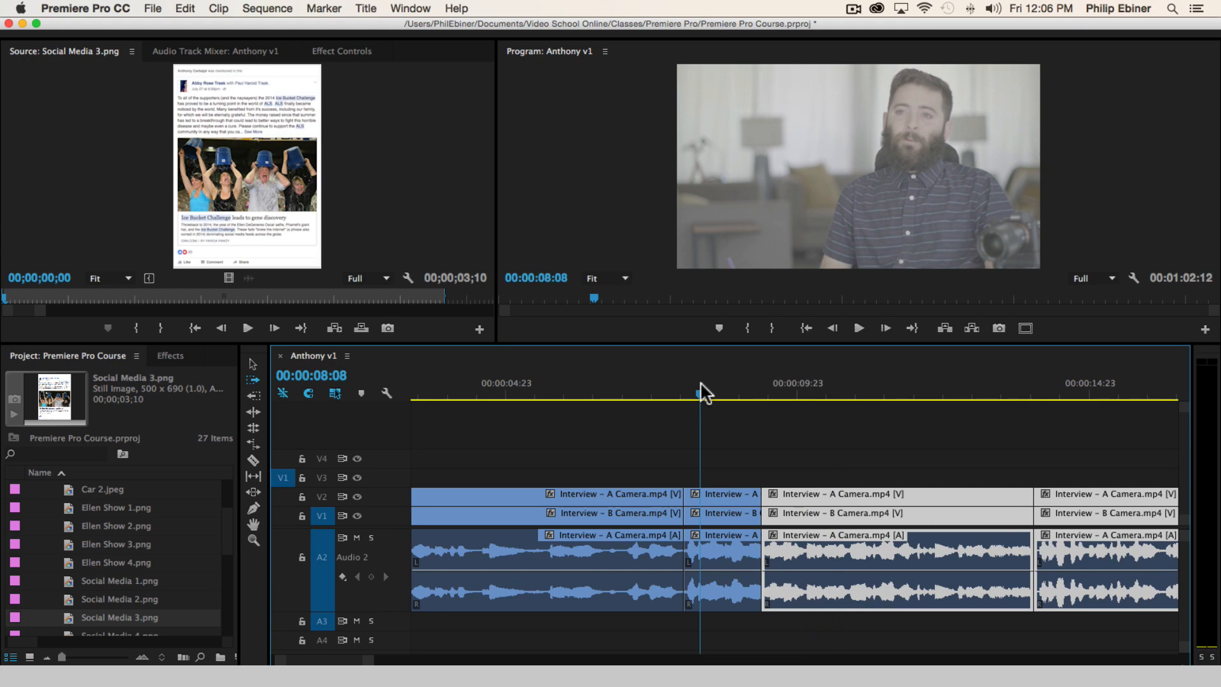
{"action": "left_click", "coordinate": [939, 471]}
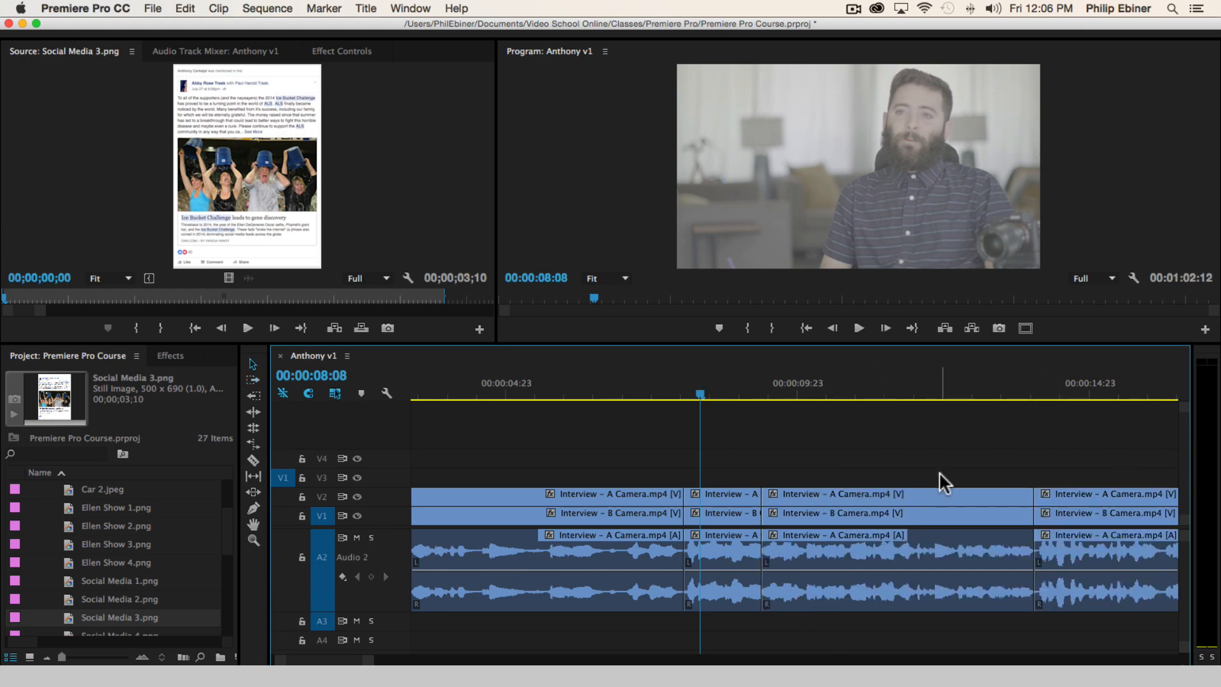
{"action": "key", "text": "space"}
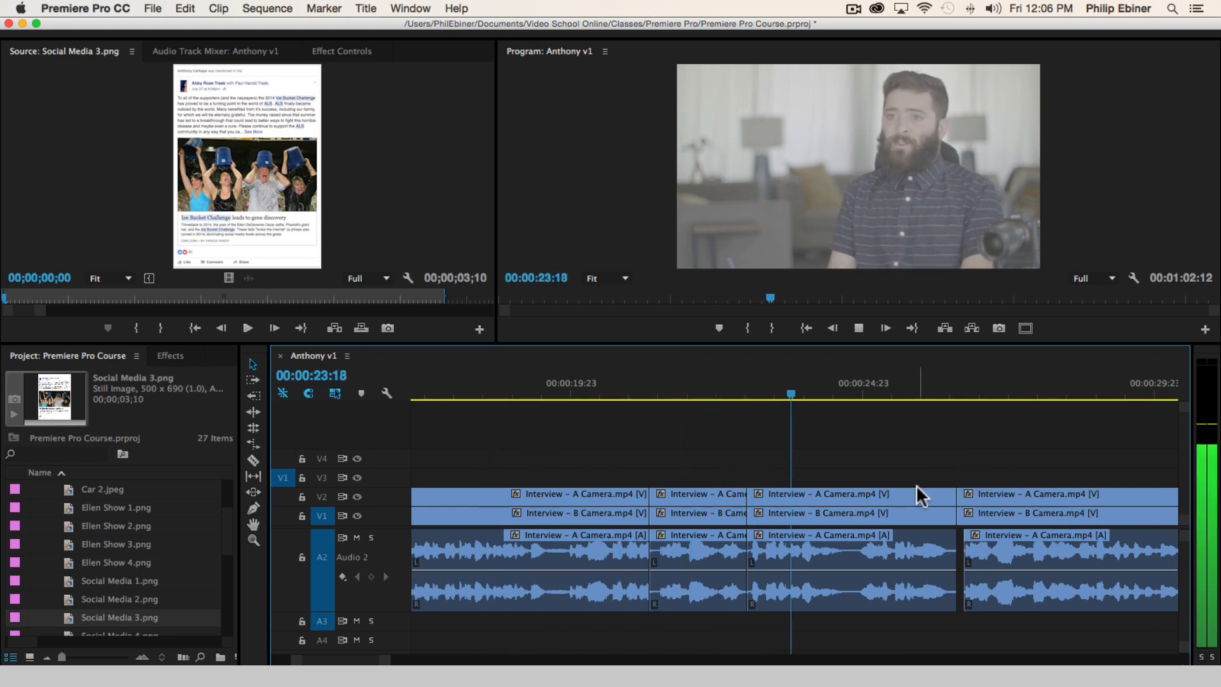
{"action": "key", "text": "space"}
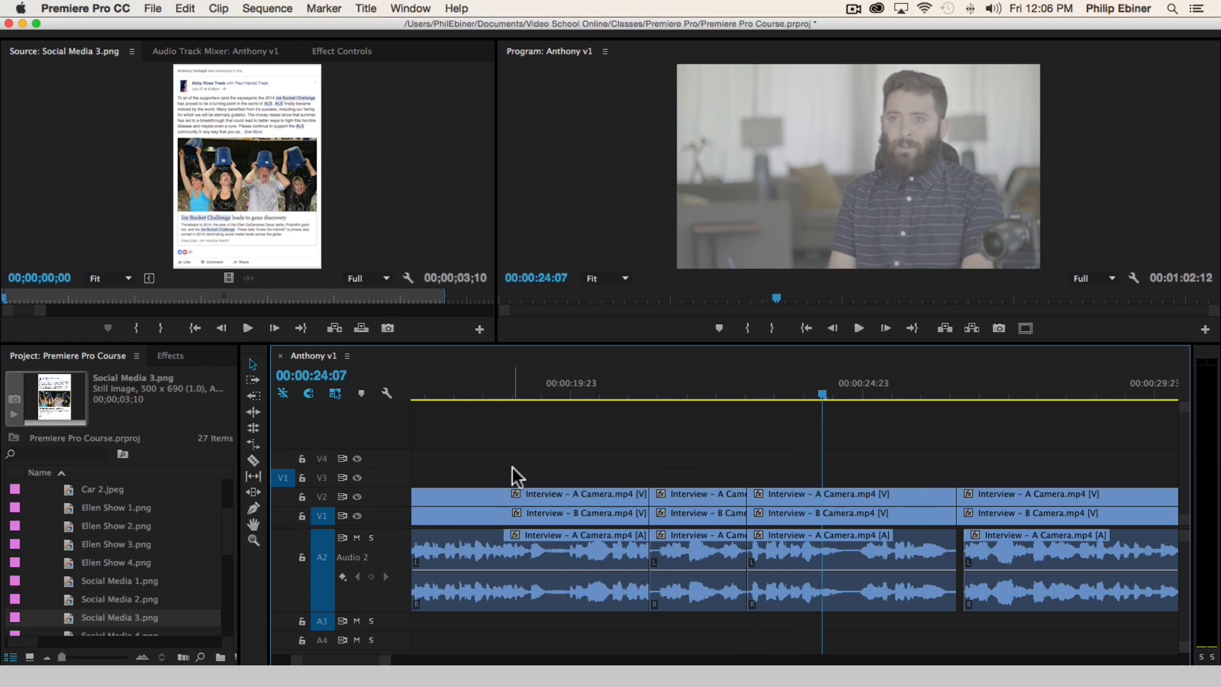
Delete the short interview segment between about 00:00:21:08 and 00:00:22:23 on all tracks and close the gap it leaves
{"action": "left_click_drag", "start_coordinate": [720, 459], "coordinate": [716, 593]}
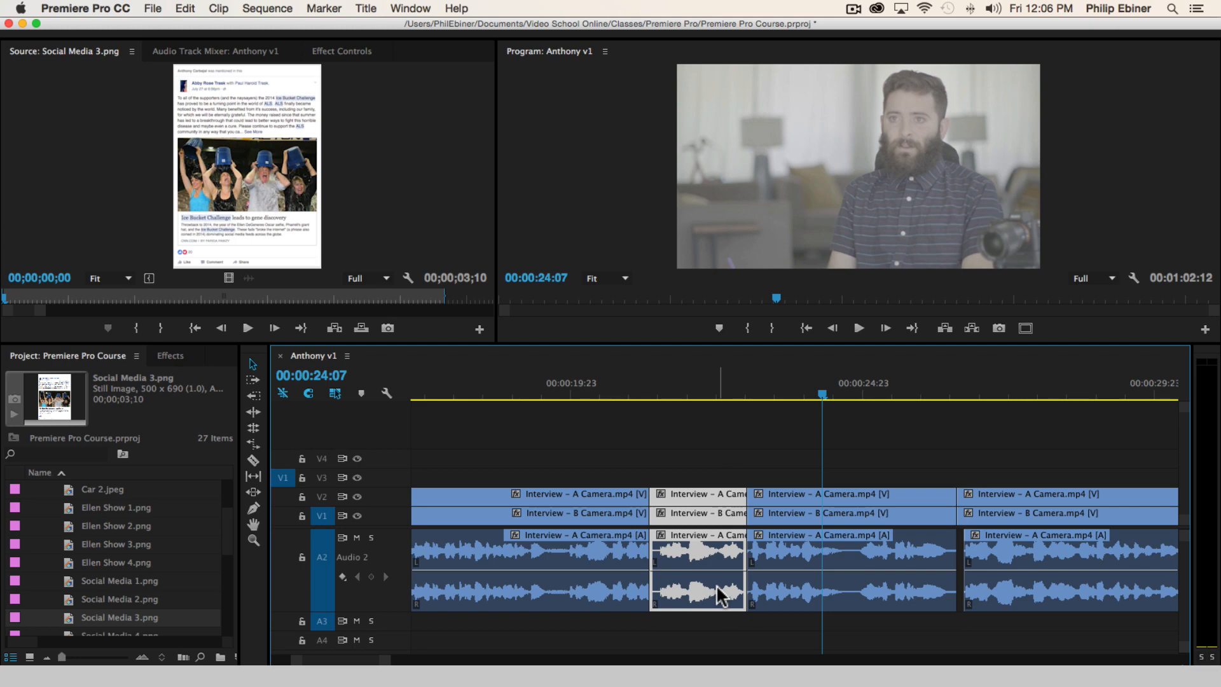
{"action": "key", "text": "Delete"}
{"action": "left_click", "coordinate": [688, 566]}
{"action": "key", "text": "Delete"}
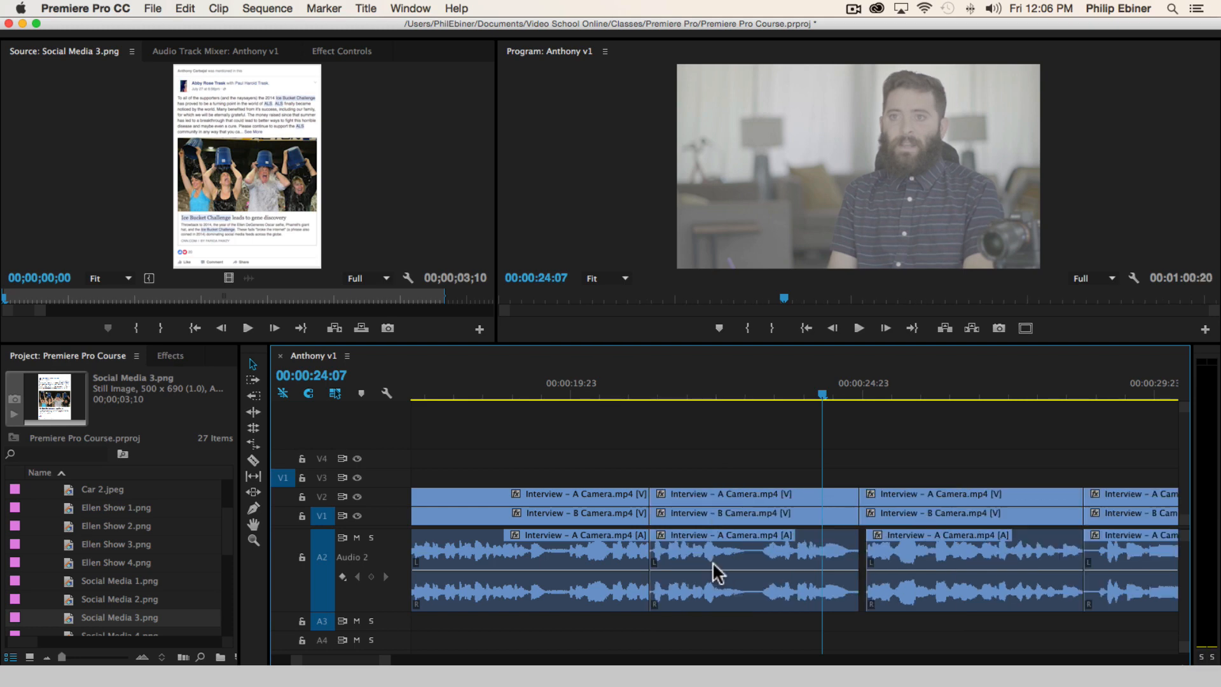
Play across the join near 00:00:21:08 to 00:00:26:06, and check the end of the sequence around 00:01:00:08
{"action": "left_click", "coordinate": [444, 390]}
{"action": "key", "text": "space"}
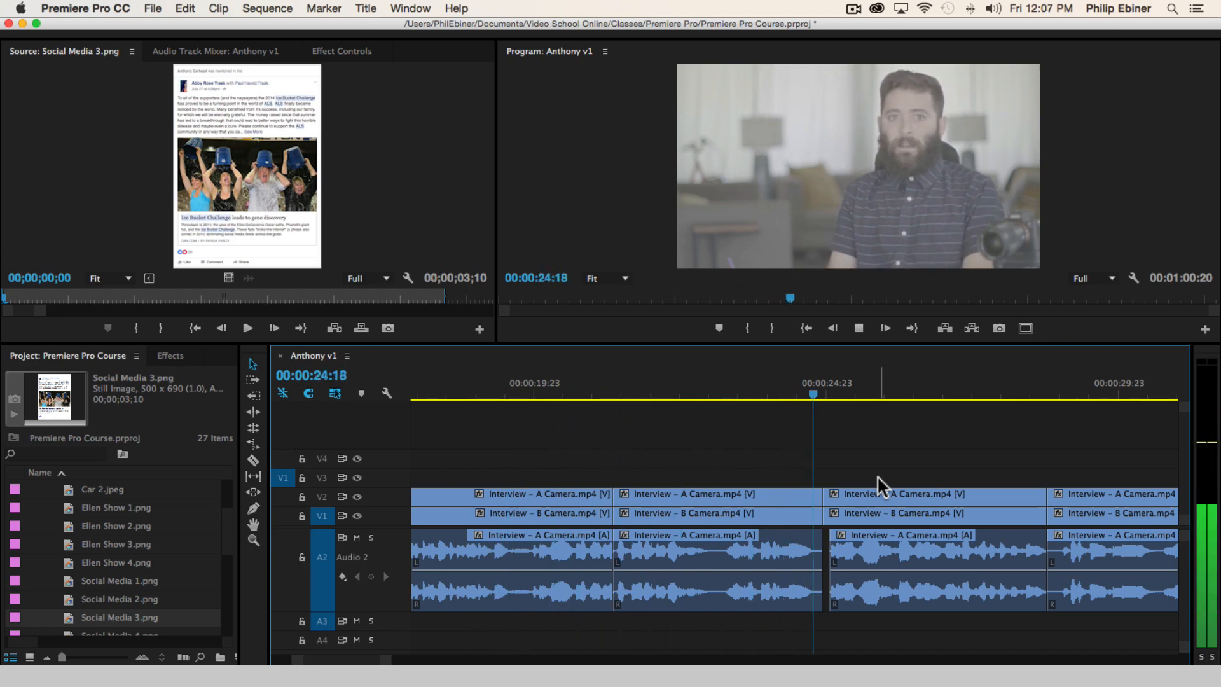
{"action": "key", "text": "space"}
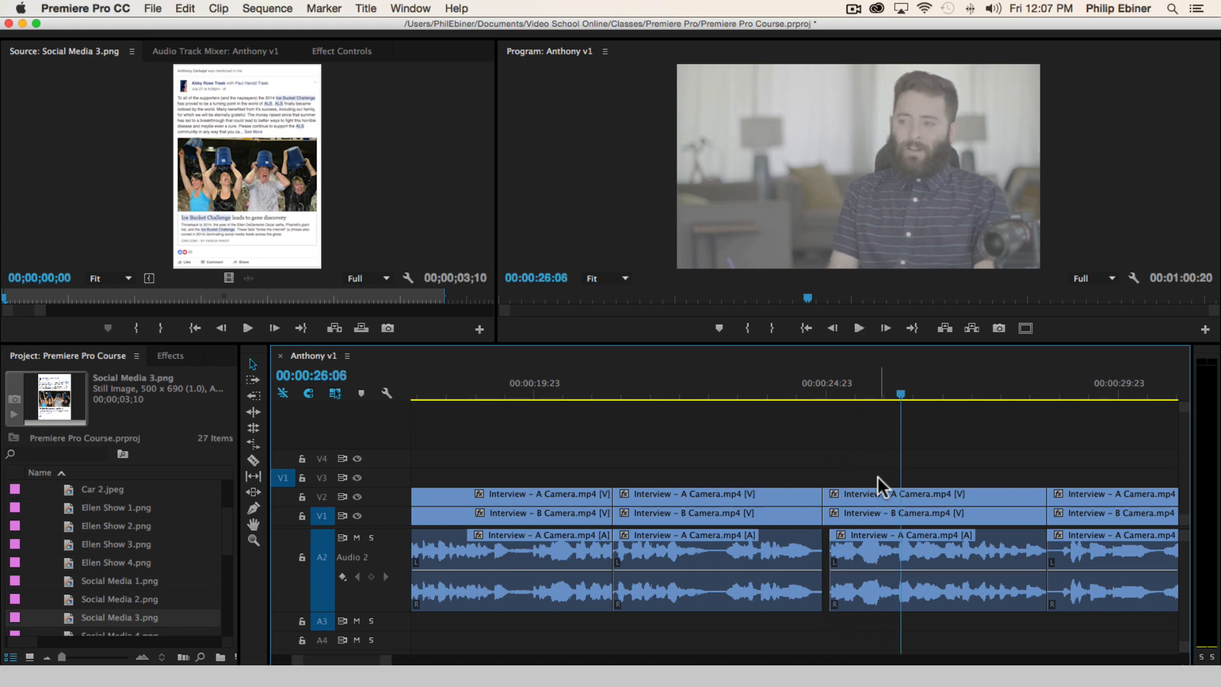
{"action": "key", "text": "minus"}
{"action": "key", "text": "minus"}
{"action": "left_click", "coordinate": [853, 391]}
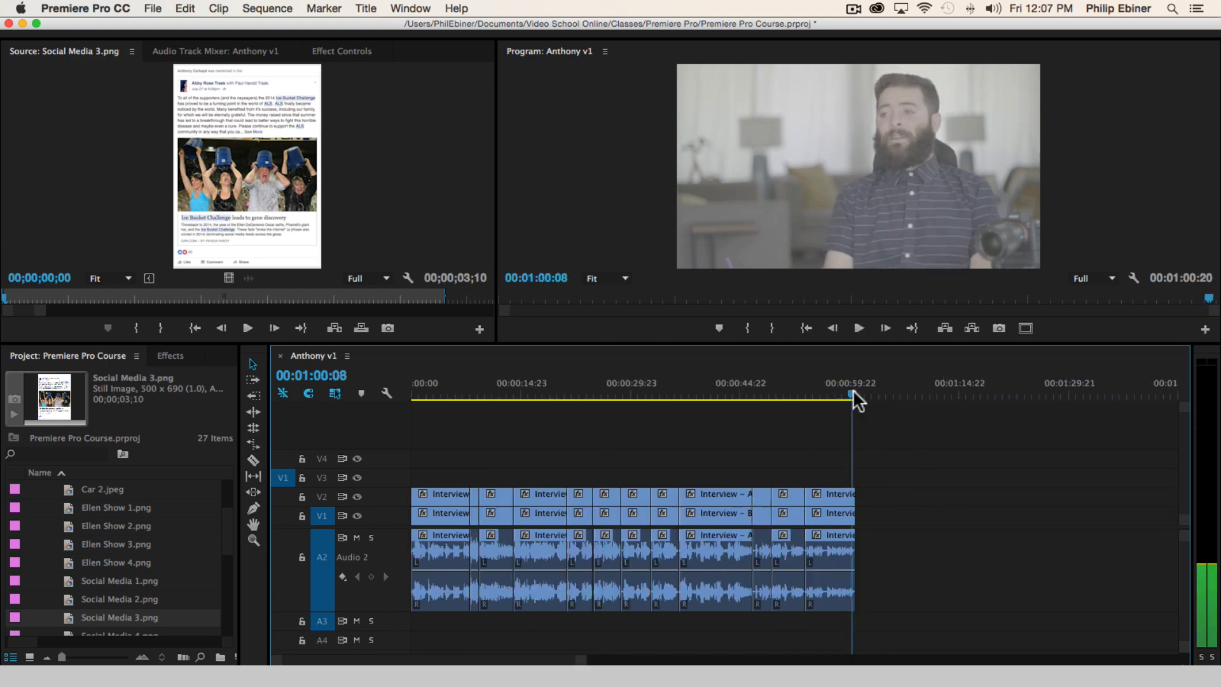
{"action": "left_click_drag", "start_coordinate": [853, 389], "coordinate": [850, 395]}
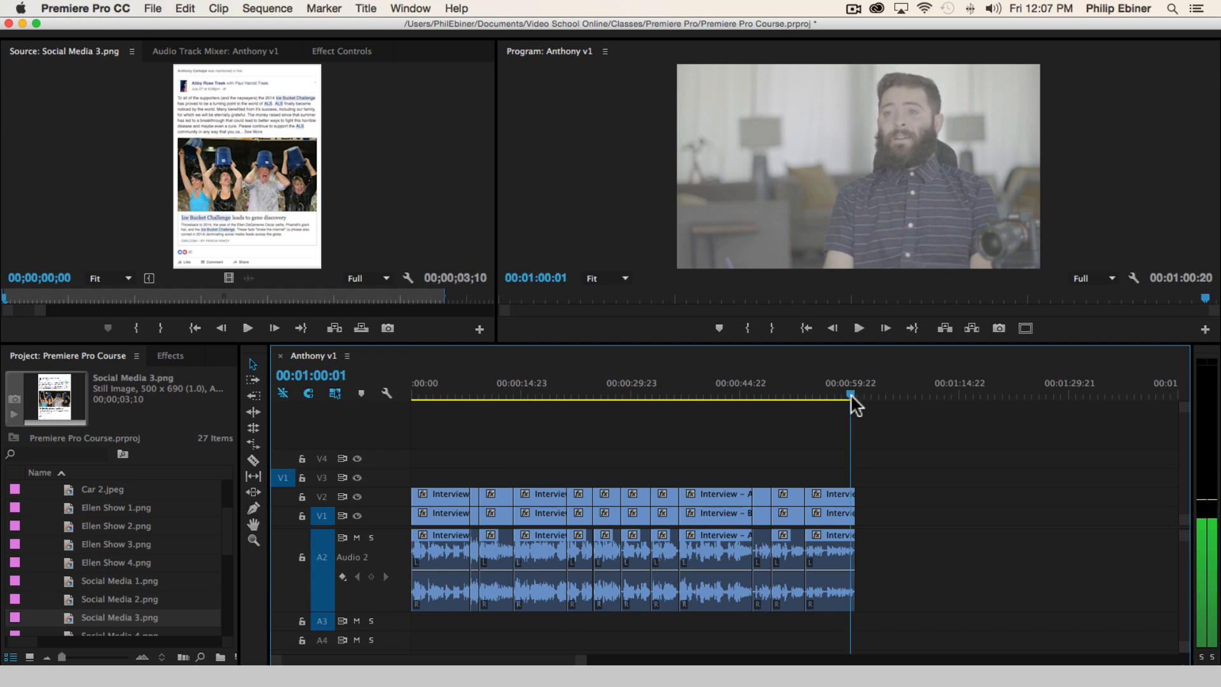
Play from 00:00:21:15 to about 00:00:29:20, and replay the segment from 00:00:25:10 to 00:00:28:02
{"action": "left_click", "coordinate": [571, 390]}
{"action": "key", "text": "equal"}
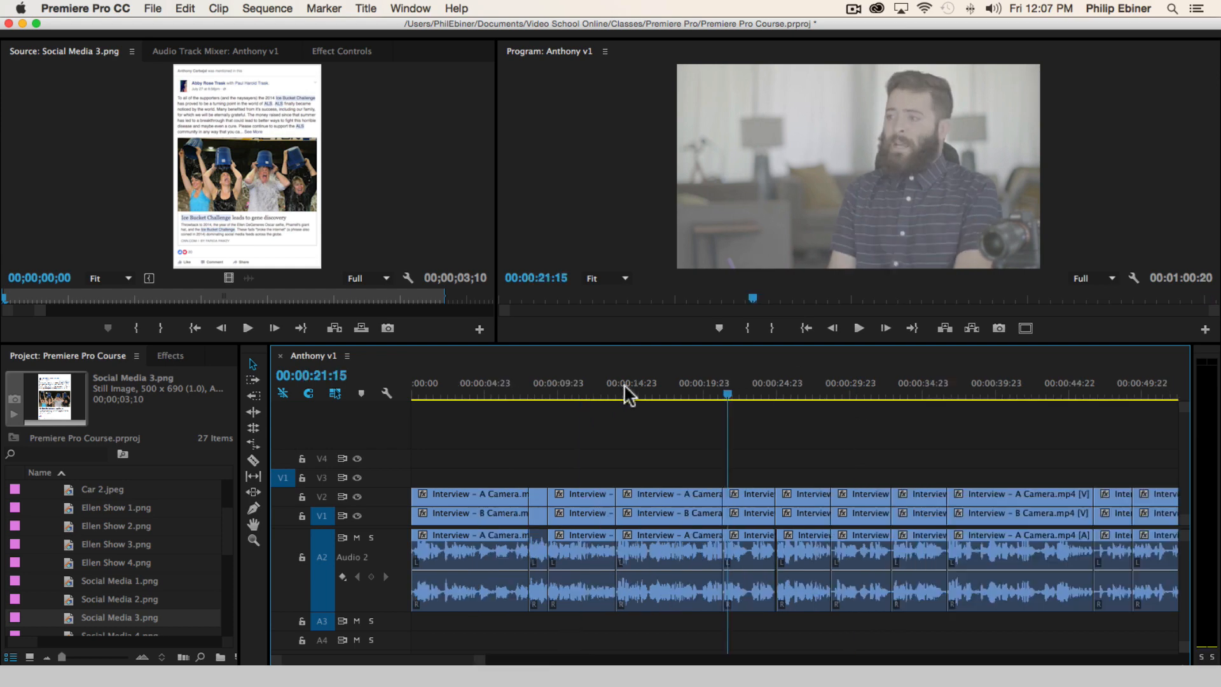
{"action": "key", "text": "equal"}
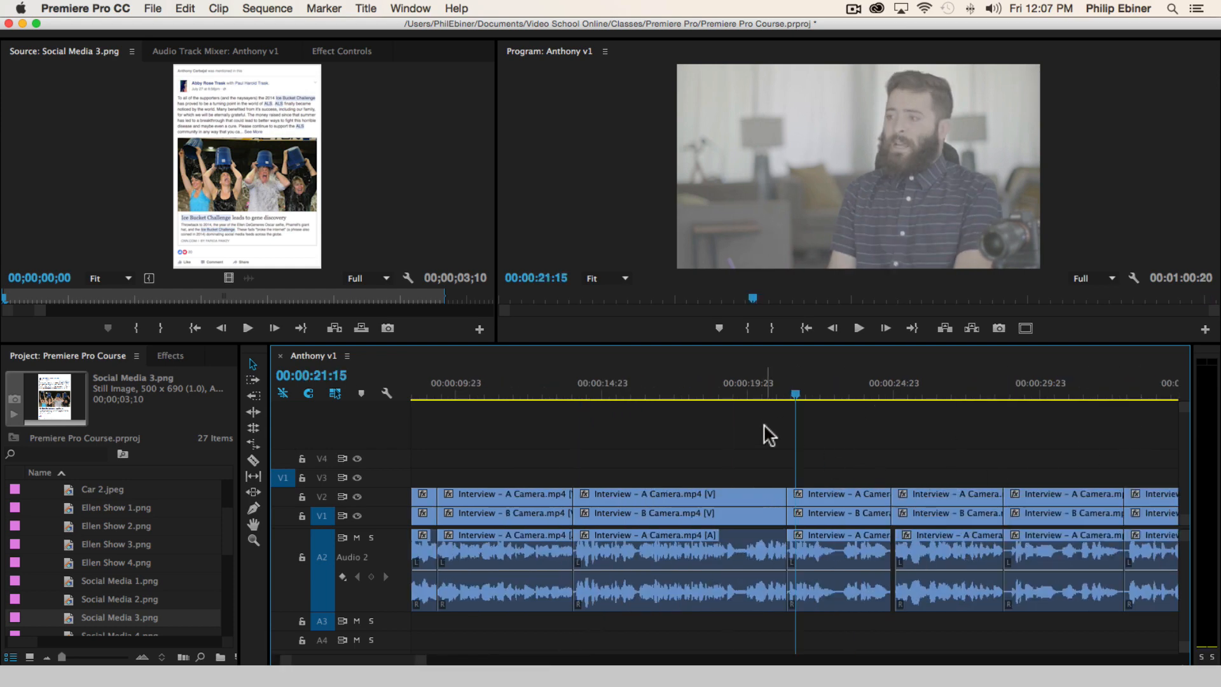
{"action": "key", "text": "space"}
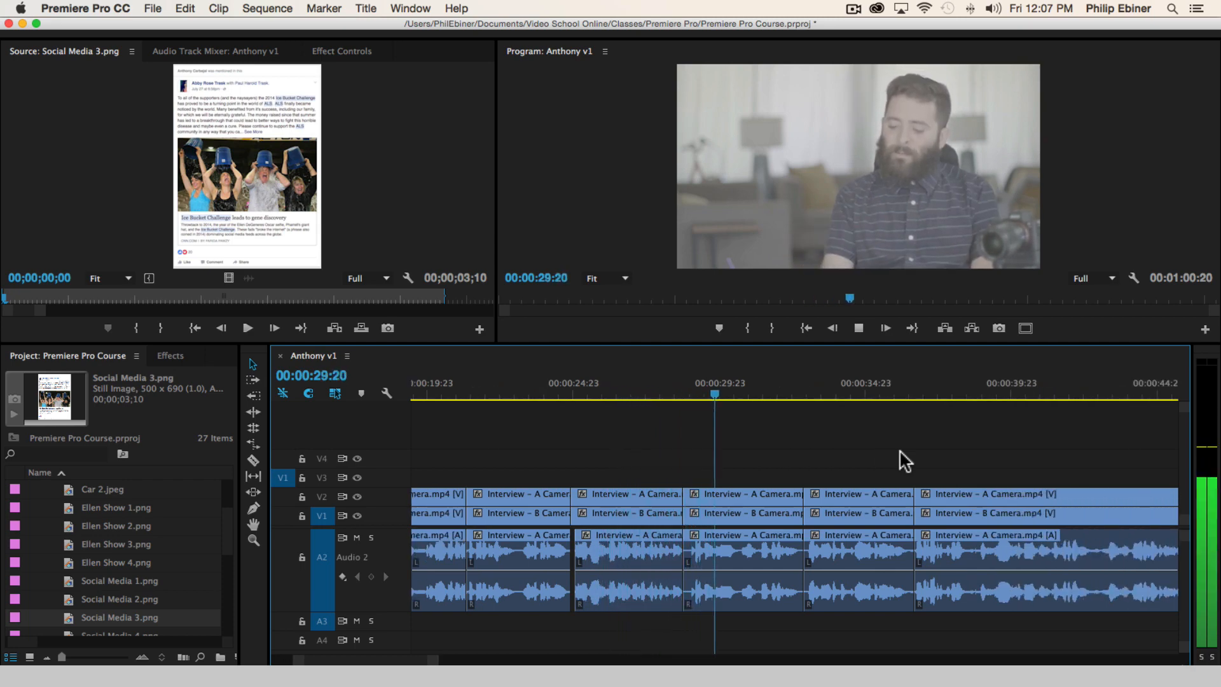
{"action": "left_click", "coordinate": [585, 393]}
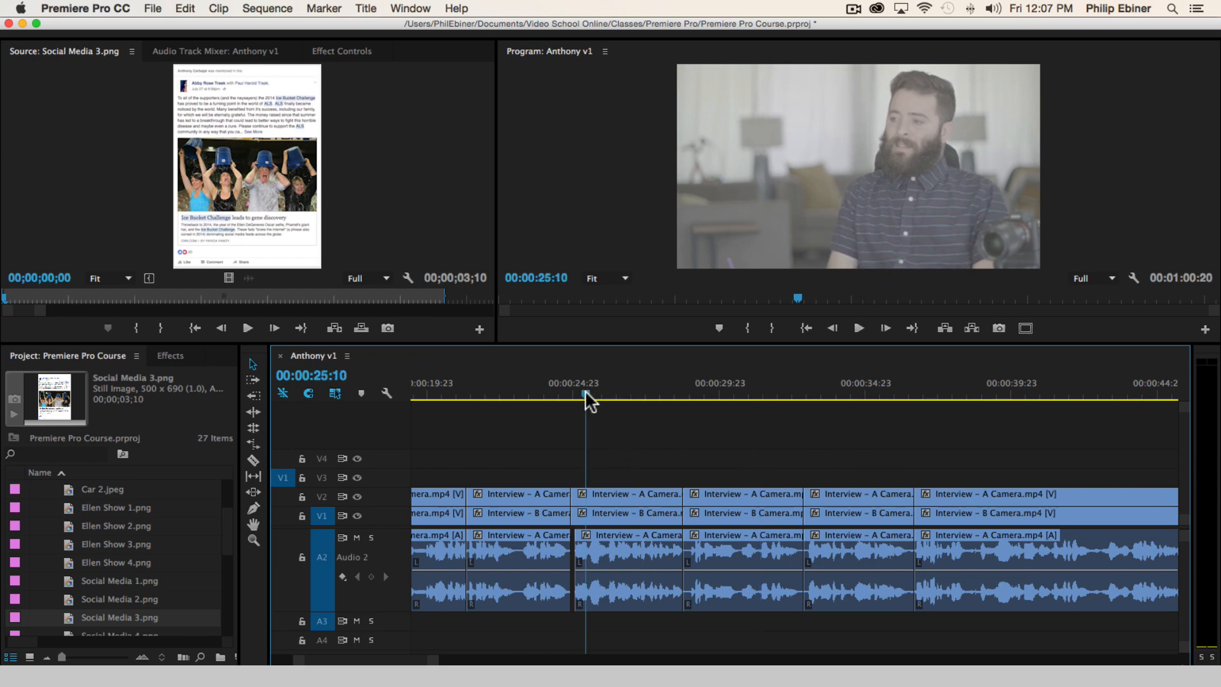
{"action": "key", "text": "space"}
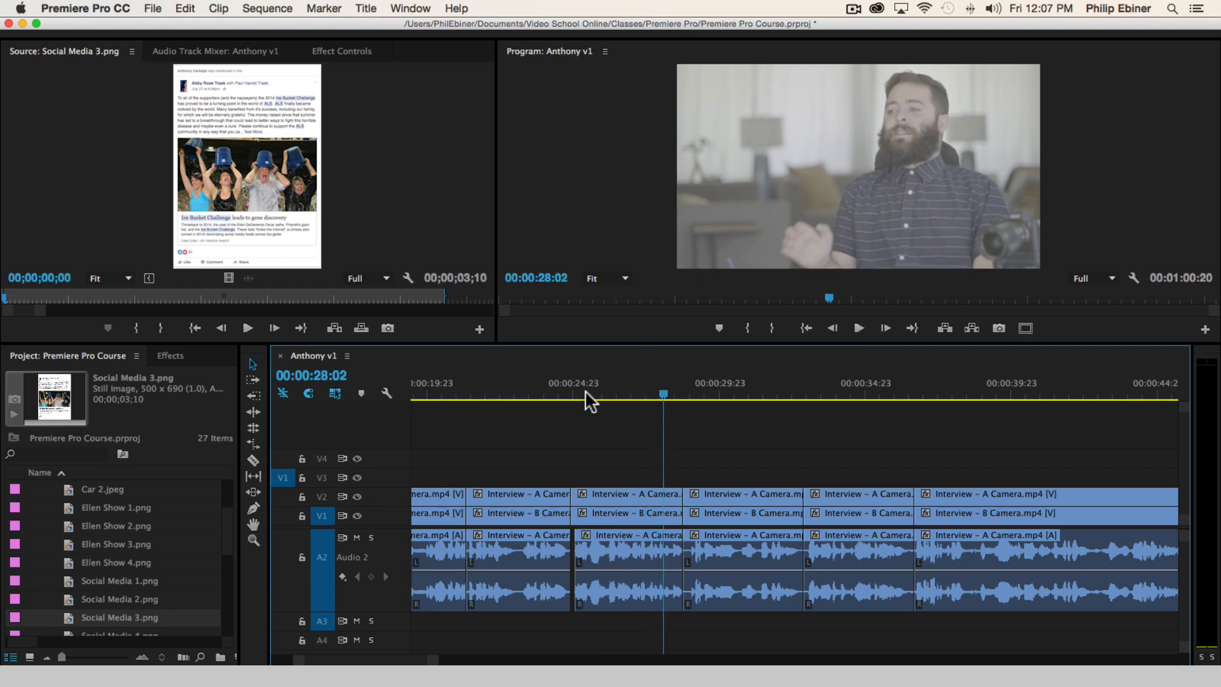
Split the interview clips at about 00:00:27:18 and play on to 00:00:28:16
{"action": "key", "text": "equal"}
{"action": "key", "text": "equal"}
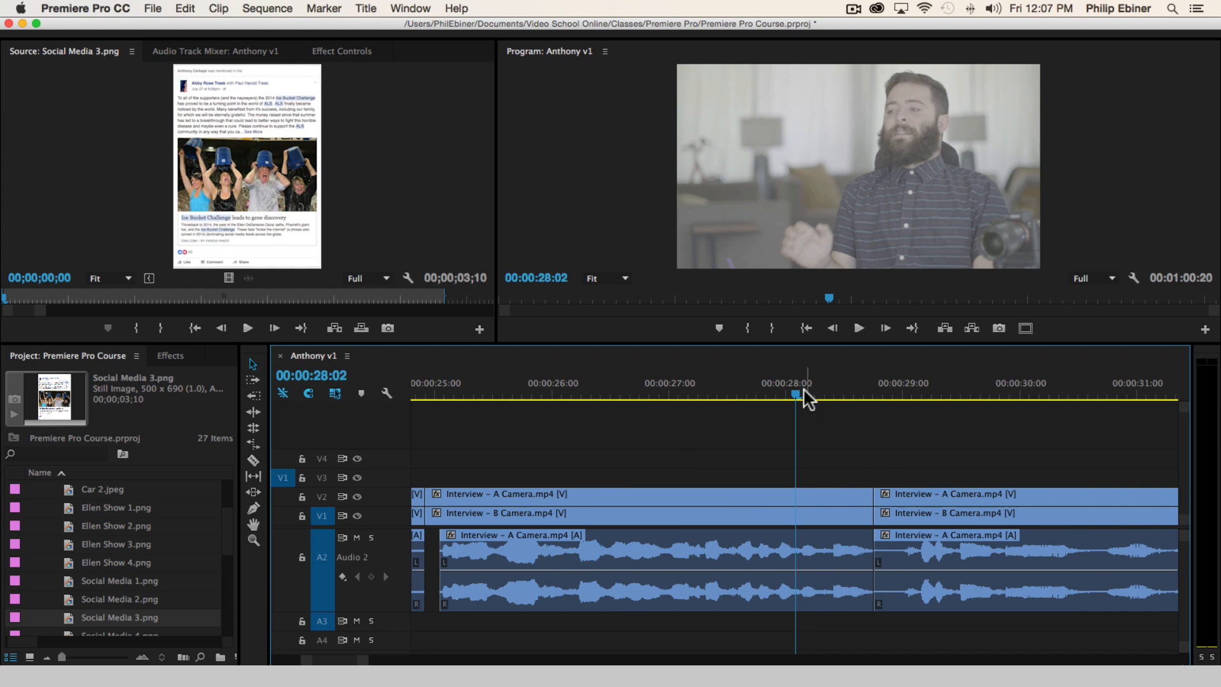
{"action": "left_click_drag", "start_coordinate": [804, 389], "coordinate": [758, 395]}
{"action": "key", "text": "c"}
{"action": "left_click", "coordinate": [757, 494], "text": "shift"}
{"action": "key", "text": "space"}
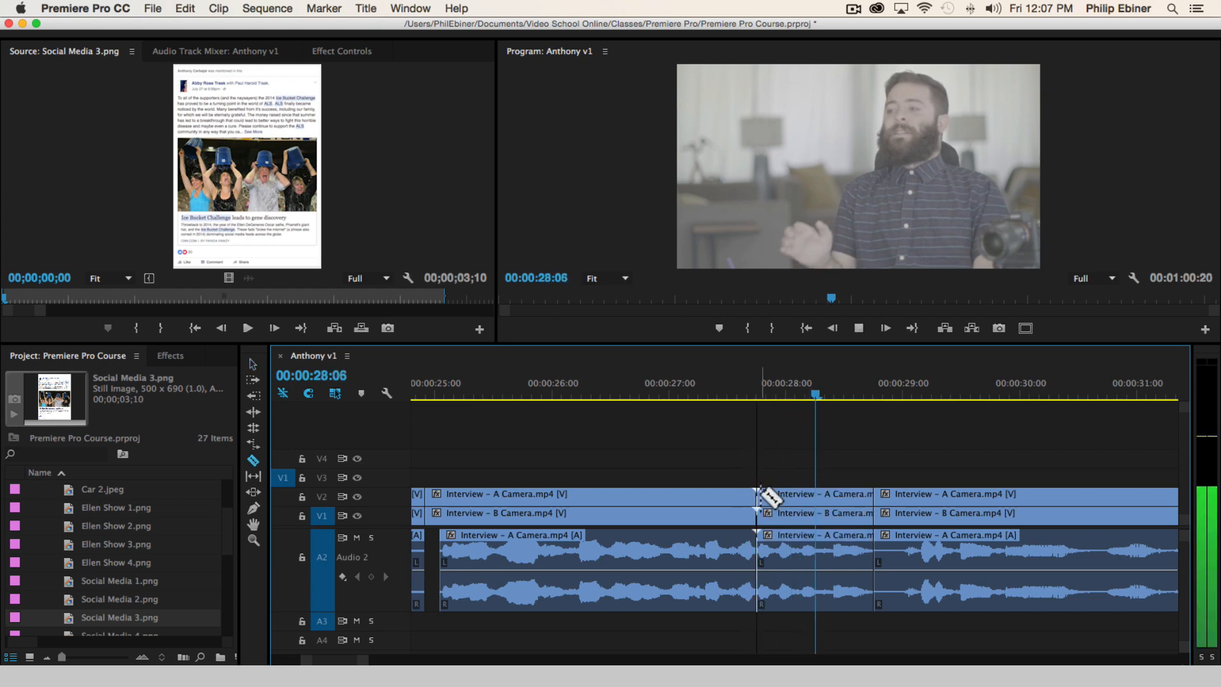
{"action": "key", "text": "space"}
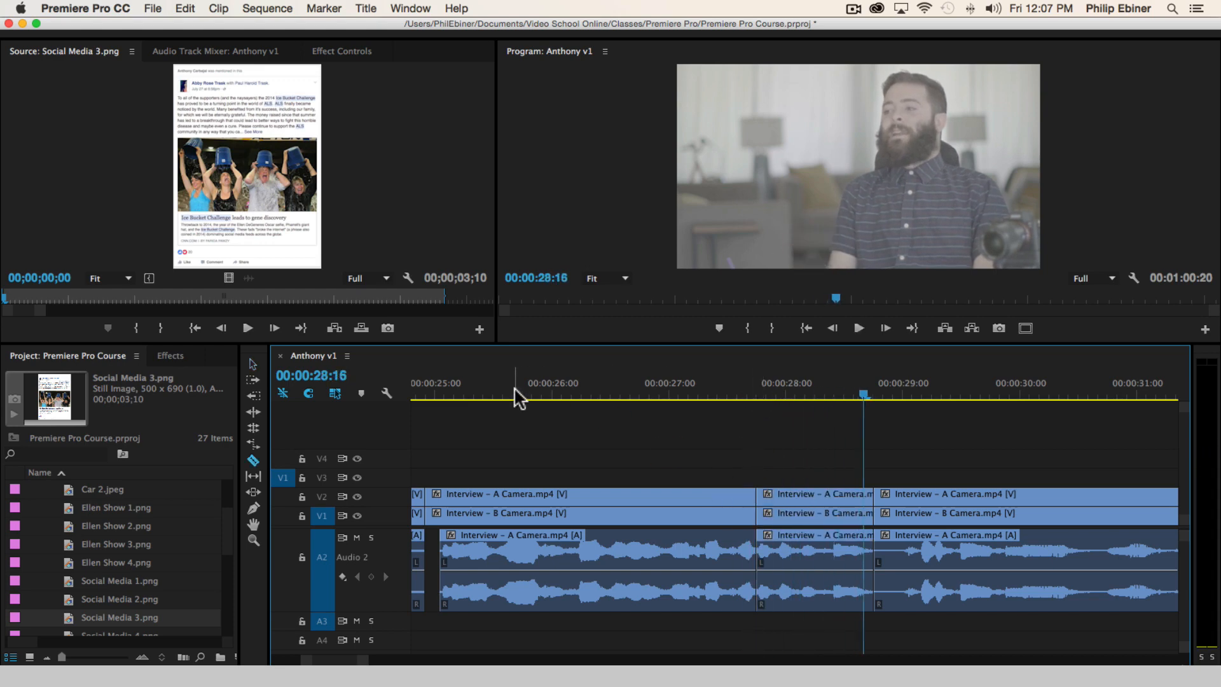
Replay the part before the cut and move all clips after it back to 00:00:26:11, overwriting the preceding segment's end
{"action": "left_click_drag", "start_coordinate": [515, 389], "coordinate": [454, 387]}
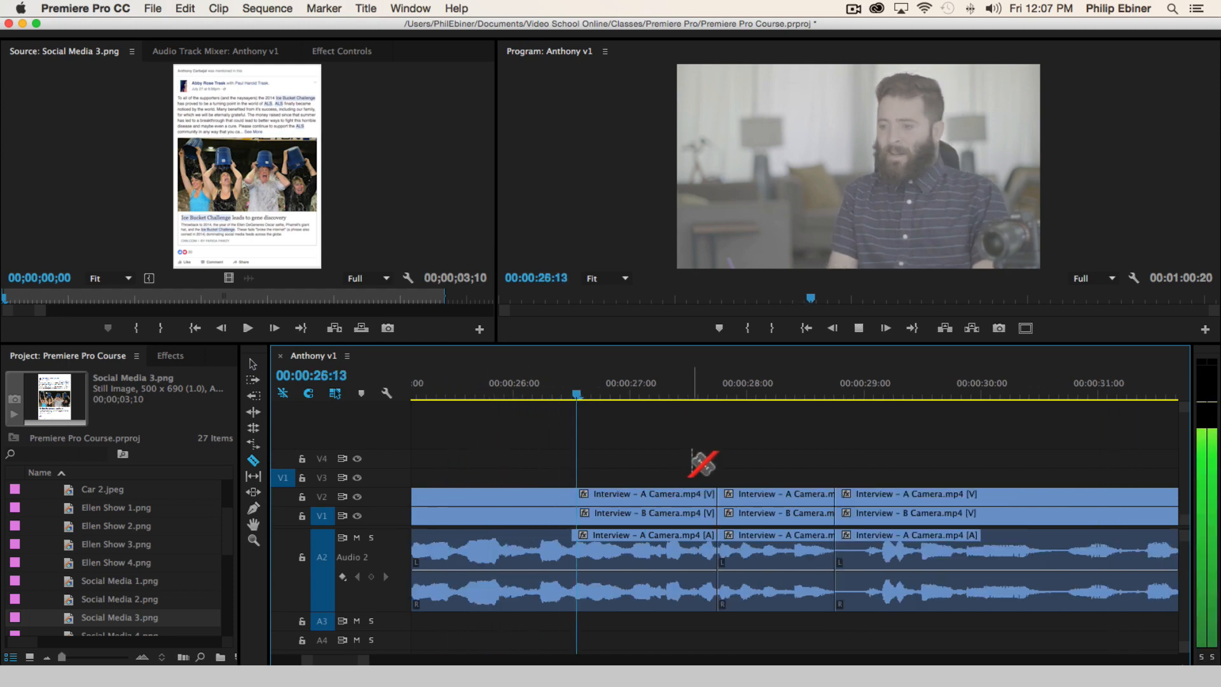
{"action": "key", "text": "space"}
{"action": "left_click", "coordinate": [522, 391]}
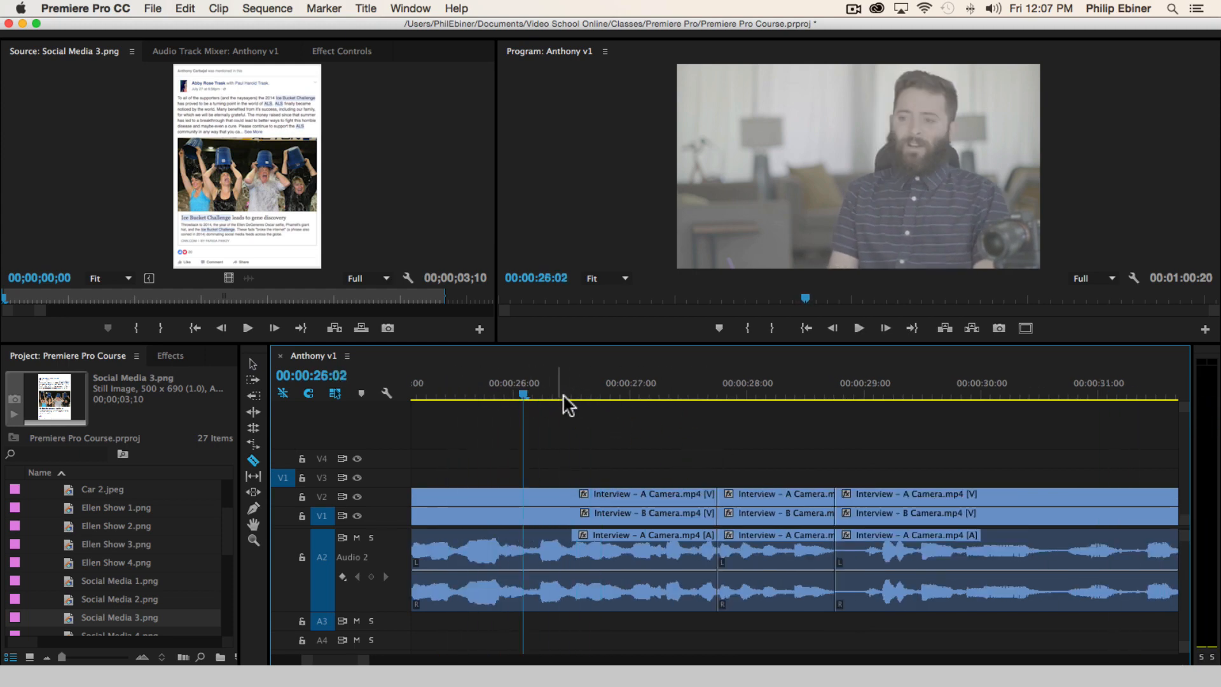
{"action": "left_click", "coordinate": [566, 390]}
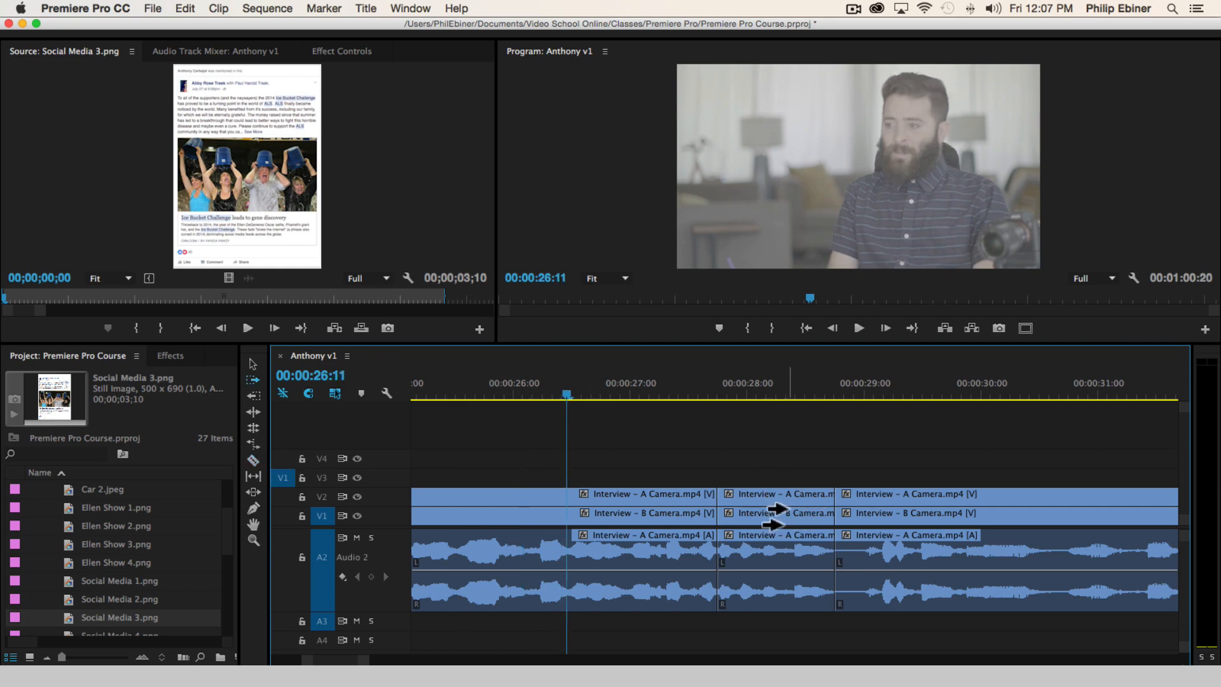
{"action": "left_click_drag", "start_coordinate": [790, 510], "coordinate": [639, 513]}
Play across the join at 00:00:26:11 and nudge all clips after it four frames later
{"action": "left_click", "coordinate": [457, 389]}
{"action": "key", "text": "space"}
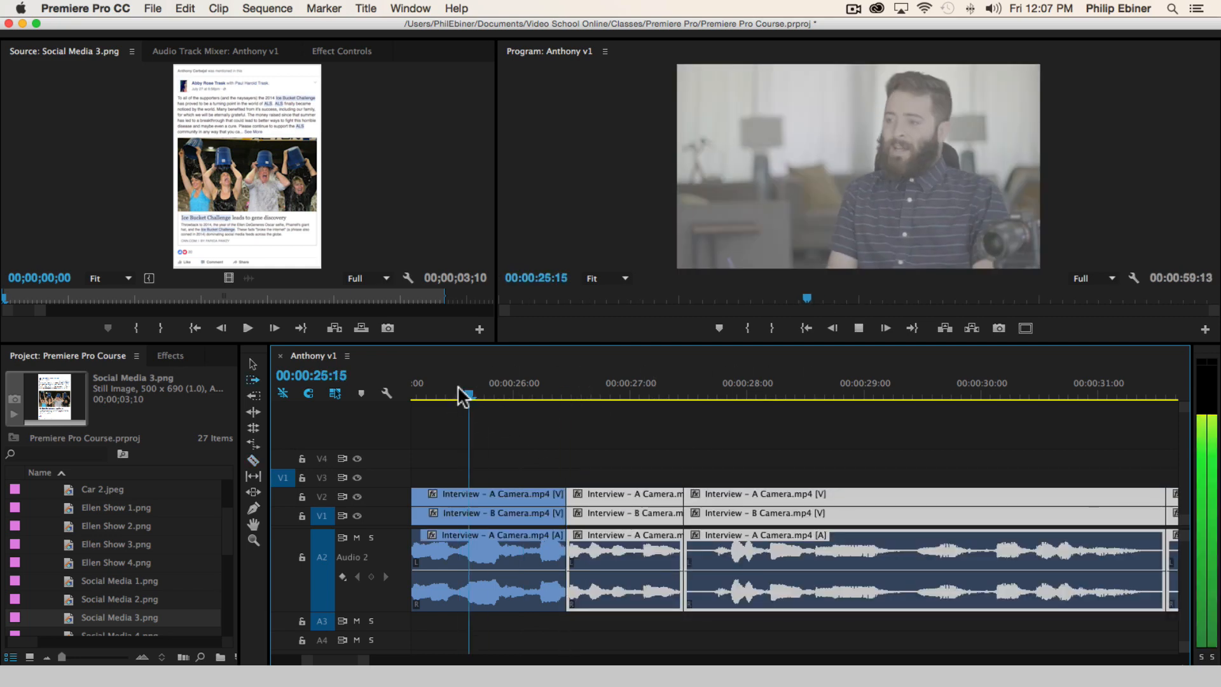
{"action": "key", "text": "space"}
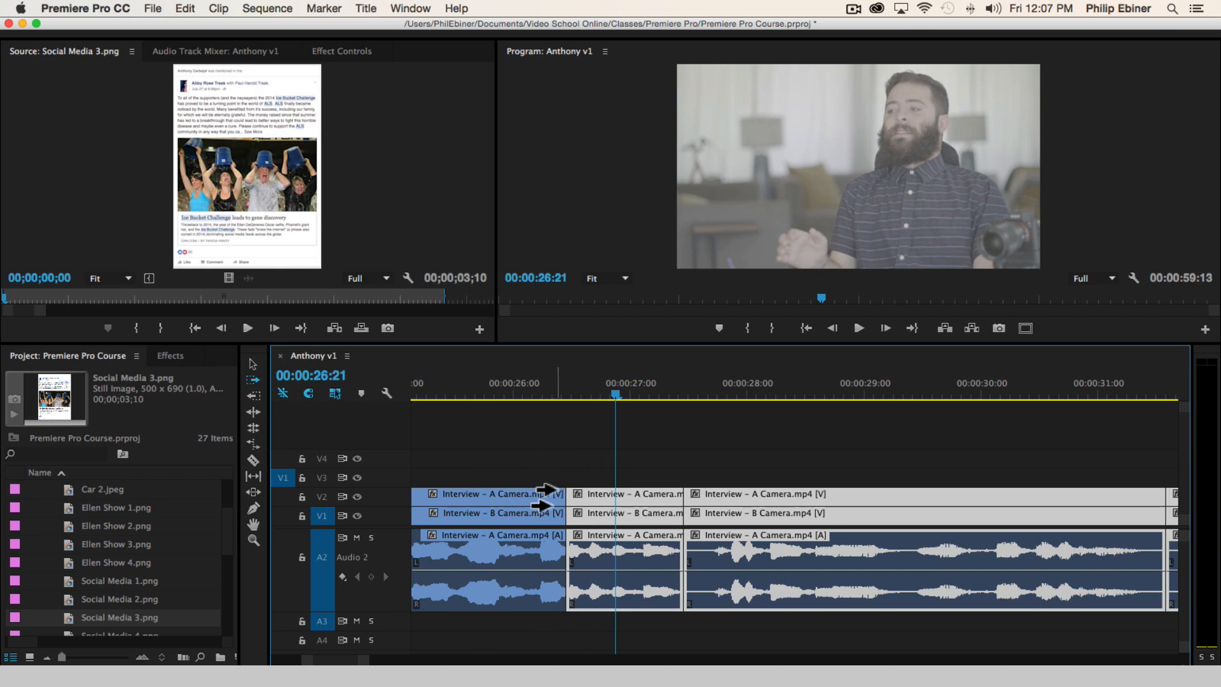
{"action": "key", "text": "super+Right"}
{"action": "key", "text": "super+Right"}
{"action": "key", "text": "super+Right"}
{"action": "key", "text": "super+Right"}
Extend the end of the preceding video and audio clips by four frames to fill the gap, and replay the join from 00:00:25:23
{"action": "key", "text": "v"}
{"action": "left_click_drag", "start_coordinate": [578, 487], "coordinate": [547, 579]}
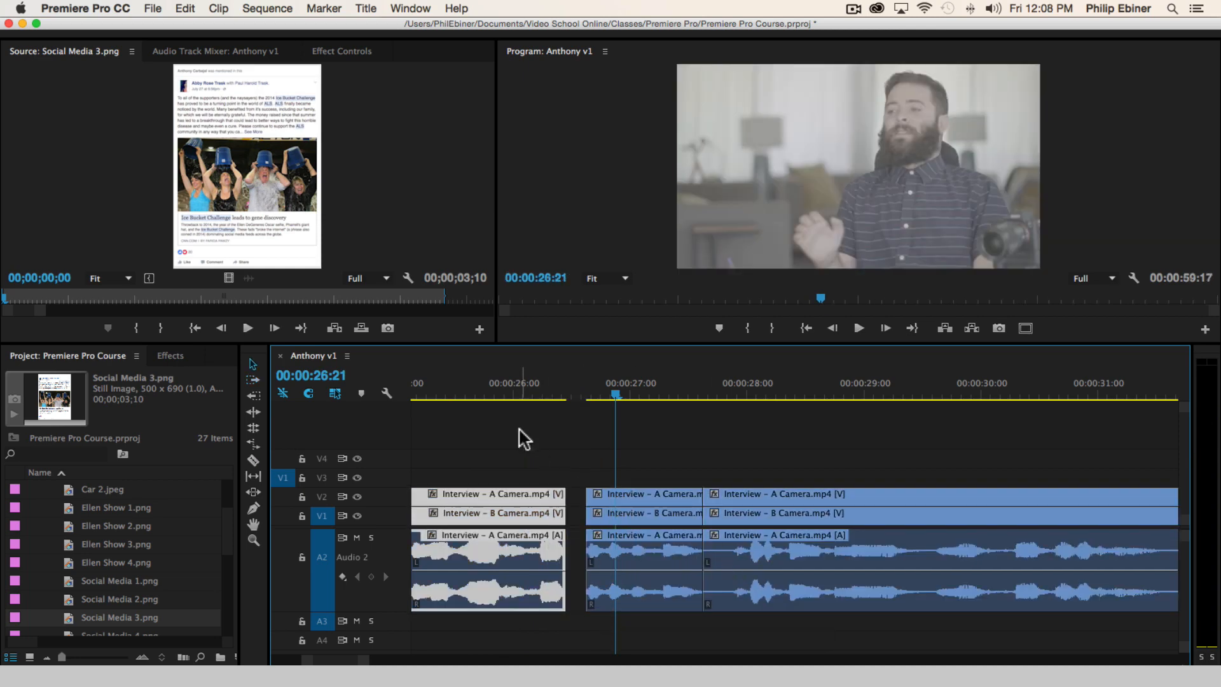
{"action": "left_click_drag", "start_coordinate": [521, 452], "coordinate": [553, 629]}
{"action": "left_click_drag", "start_coordinate": [561, 520], "coordinate": [655, 522]}
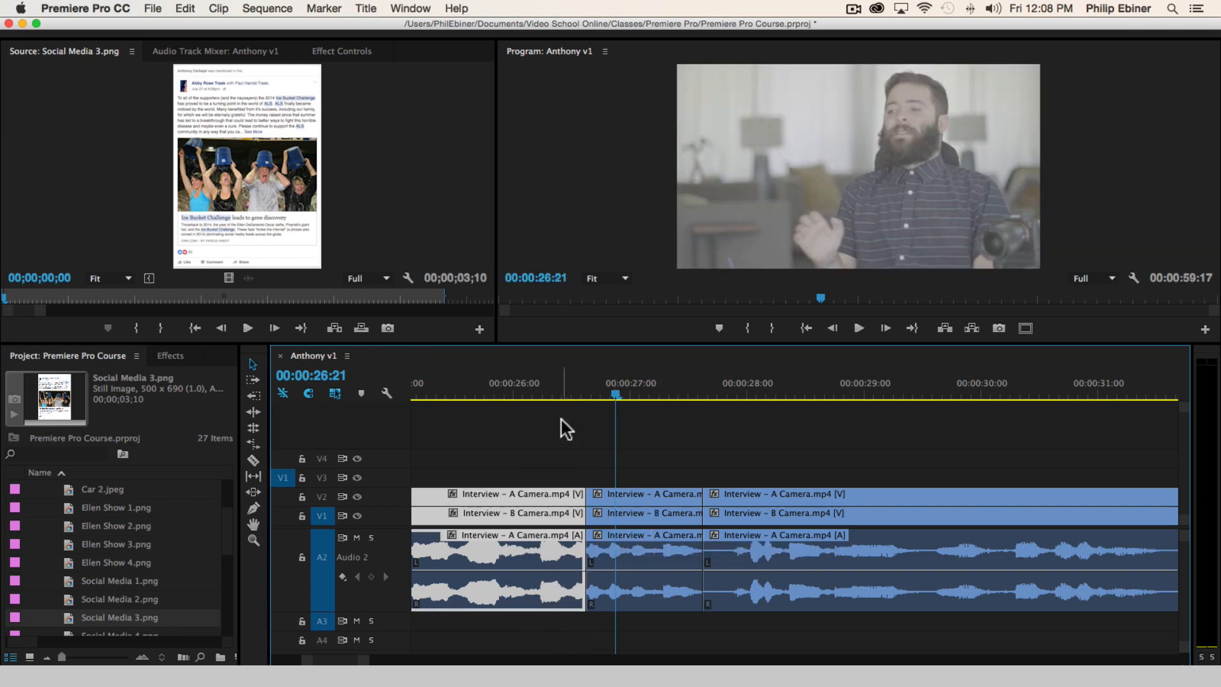
{"action": "left_click", "coordinate": [507, 388]}
{"action": "key", "text": "space"}
{"action": "left_click", "coordinate": [507, 387]}
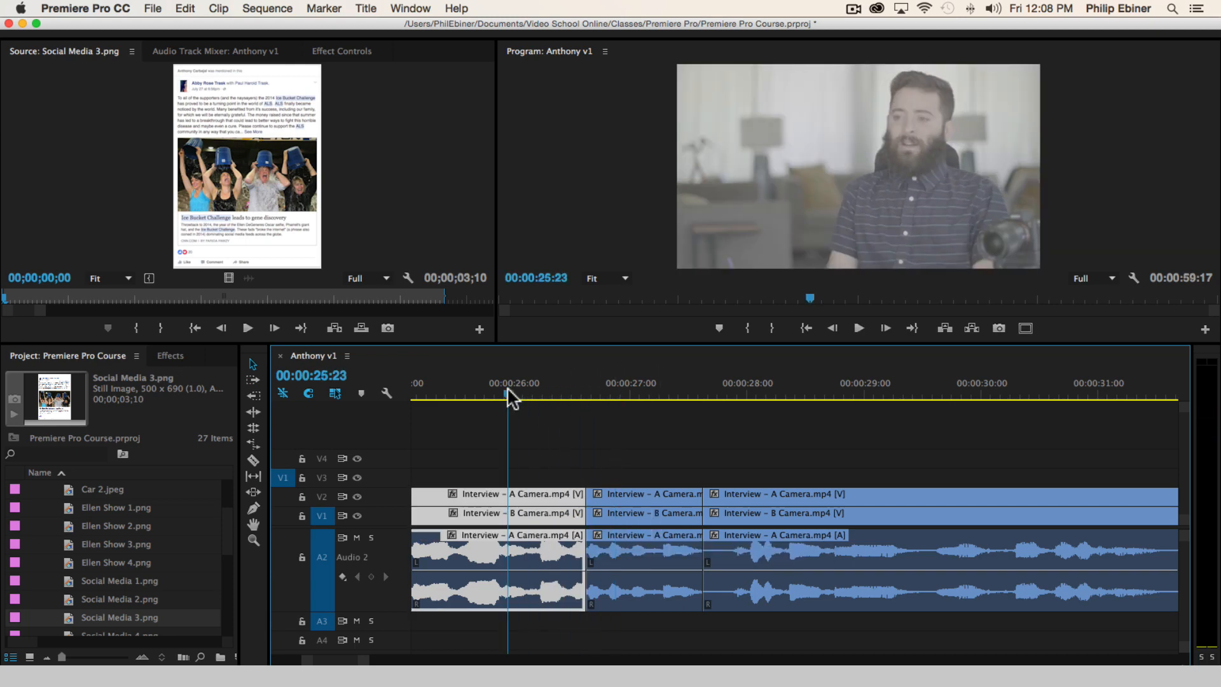
Move all clips after the join one frame later, extend the preceding clips to fill the gap, and replay the join
{"action": "key", "text": "a"}
{"action": "left_click_drag", "start_coordinate": [603, 509], "coordinate": [609, 509]}
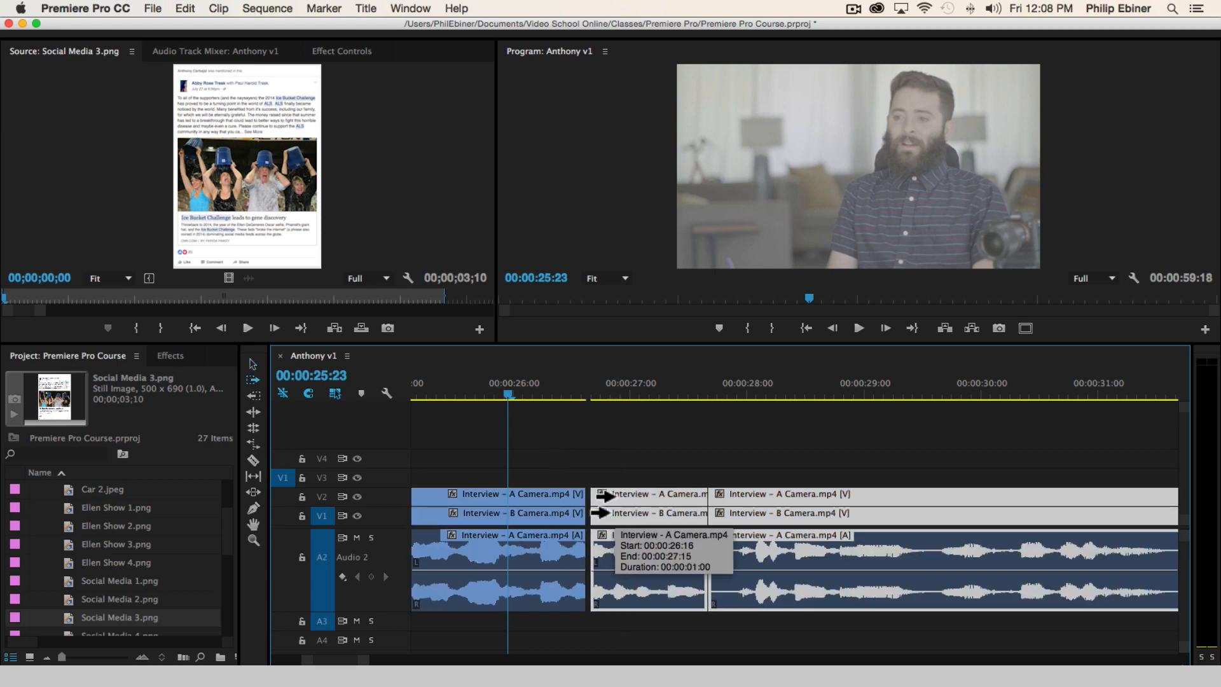
{"action": "key", "text": "v"}
{"action": "left_click_drag", "start_coordinate": [573, 469], "coordinate": [562, 647]}
{"action": "left_click_drag", "start_coordinate": [576, 501], "coordinate": [589, 501]}
{"action": "key", "text": "space"}
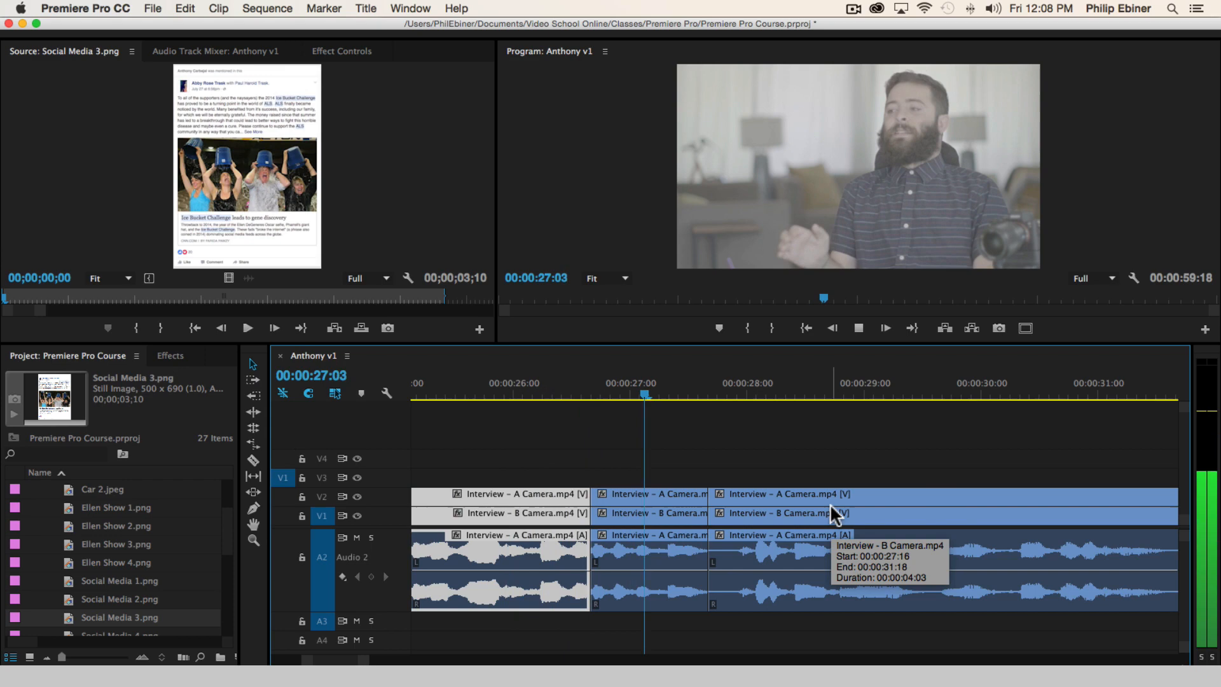
Move all clips after the join one frame earlier, overwriting the preceding clips' end, and replay past the short segment to 00:00:28:18
{"action": "key", "text": "space"}
{"action": "key", "text": "a"}
{"action": "left_click", "coordinate": [662, 506]}
{"action": "left_click_drag", "start_coordinate": [662, 505], "coordinate": [658, 507]}
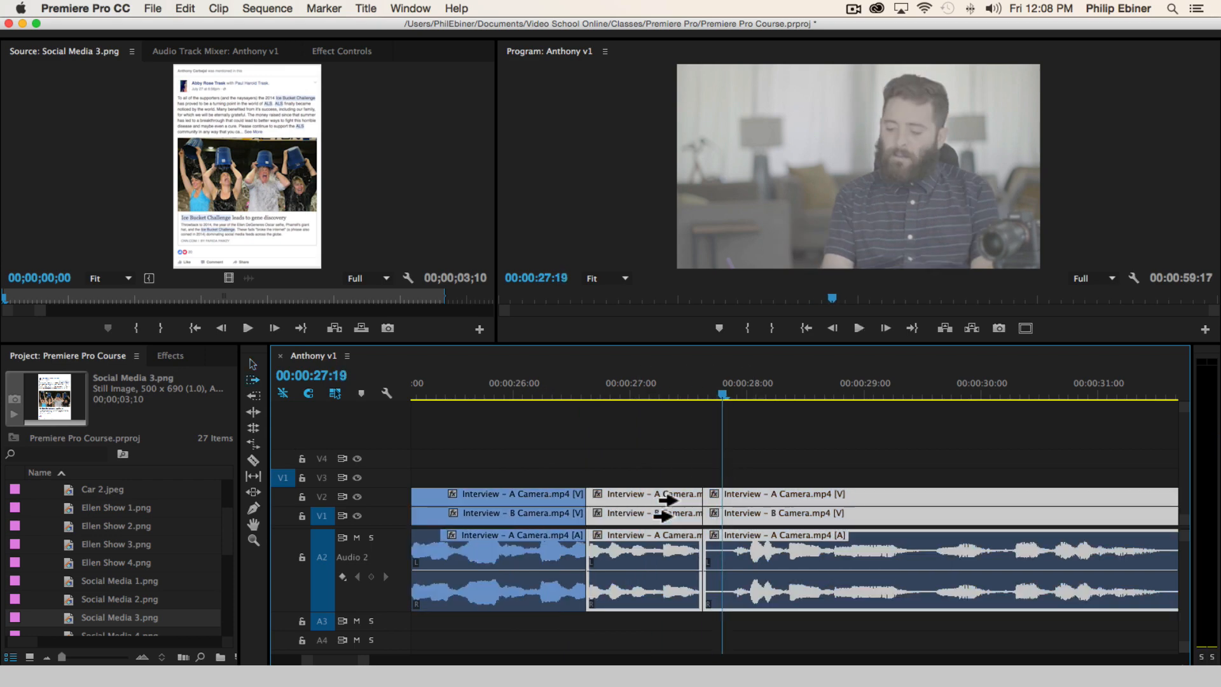
{"action": "left_click", "coordinate": [480, 375]}
{"action": "key", "text": "space"}
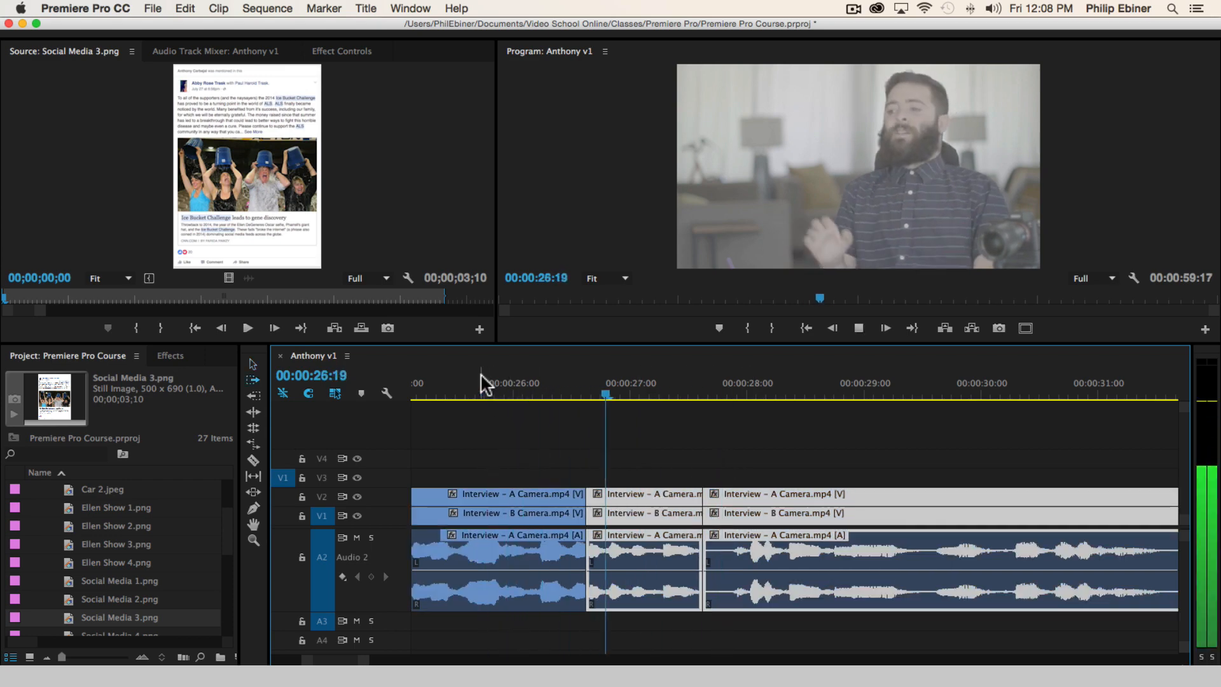
{"action": "left_click", "coordinate": [847, 464]}
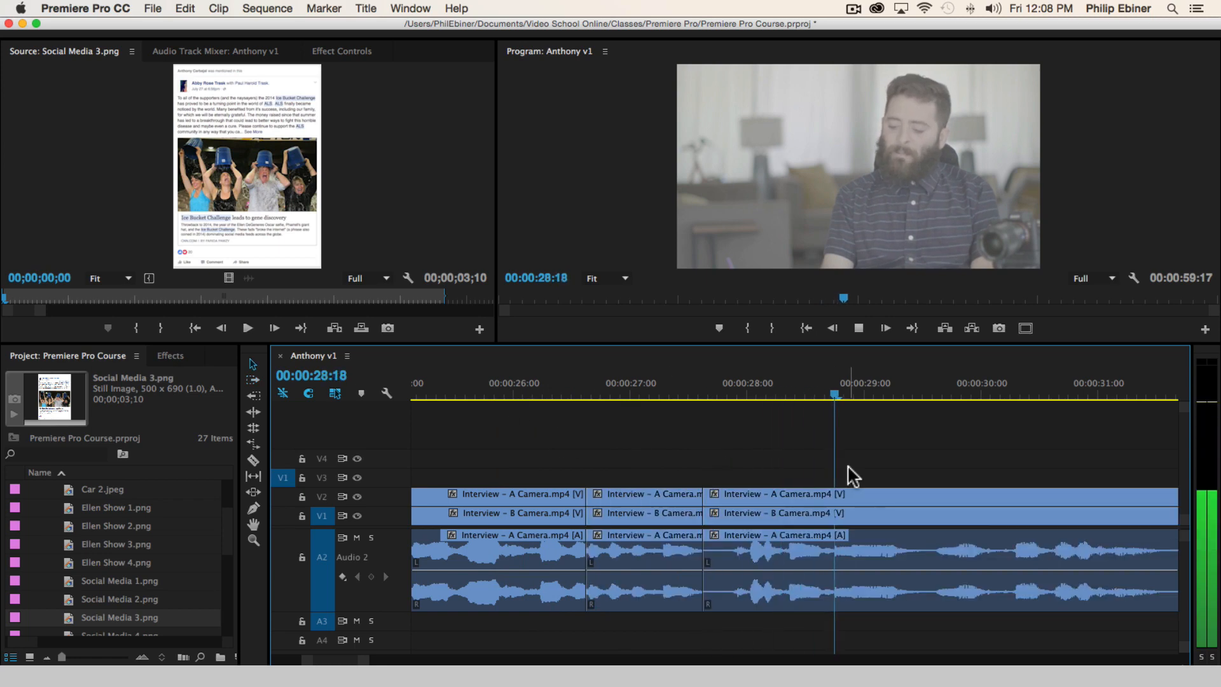
Play on through the interview to 00:00:34:05, replaying the segment from 00:00:32:09 to find a pause to cut
{"action": "key", "text": "minus"}
{"action": "key", "text": "minus"}
{"action": "key", "text": "space"}
{"action": "scroll", "coordinate": [1008, 463], "scroll_direction": "right", "scroll_amount": 3}
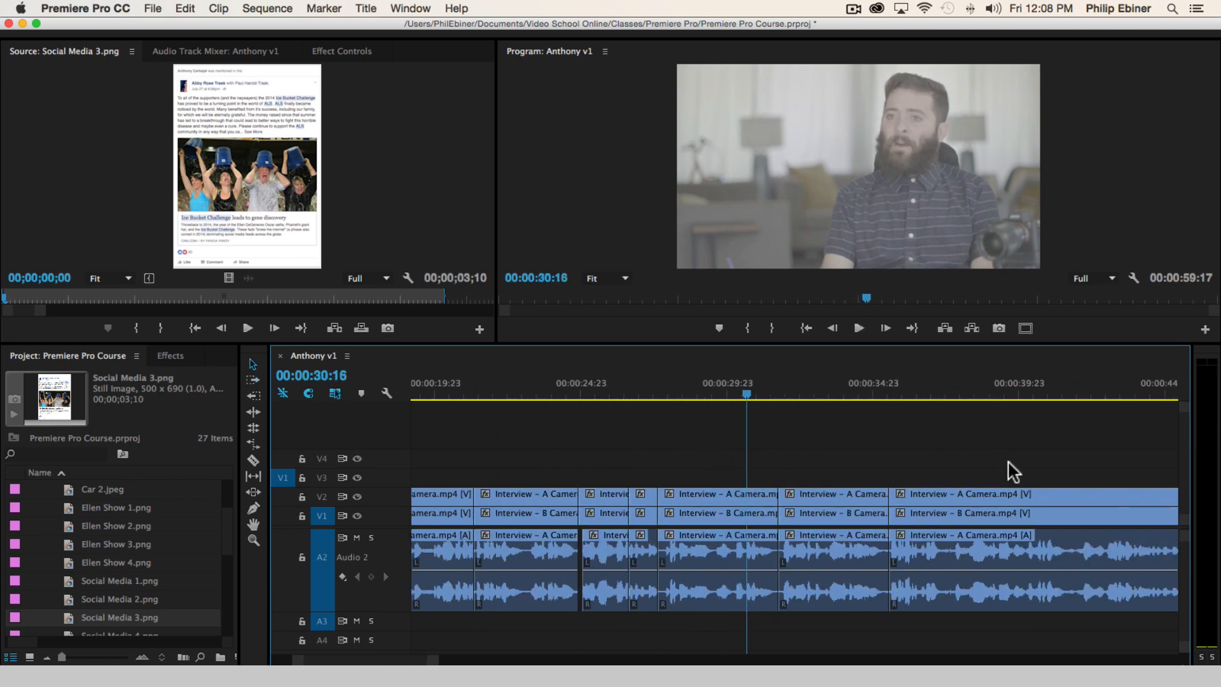
{"action": "scroll", "coordinate": [1012, 470], "scroll_direction": "right", "scroll_amount": 2}
{"action": "key", "text": "space"}
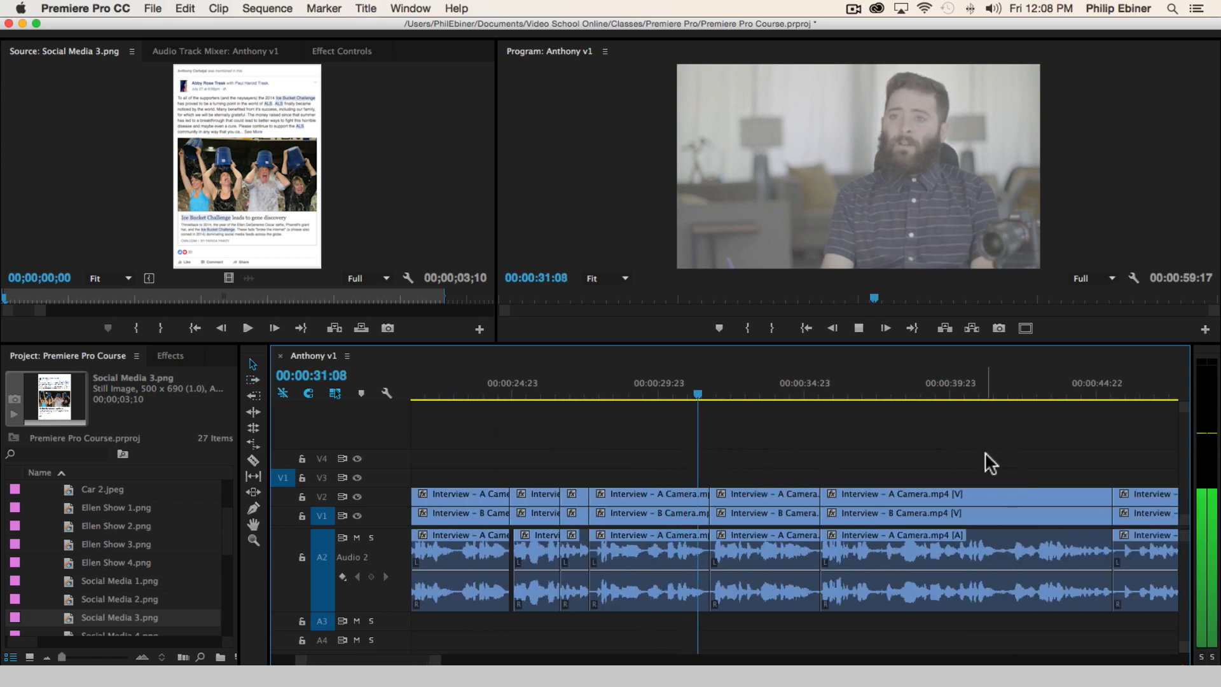
{"action": "scroll", "coordinate": [982, 457], "scroll_direction": "right", "scroll_amount": 2}
{"action": "scroll", "coordinate": [980, 453], "scroll_direction": "right", "scroll_amount": 2}
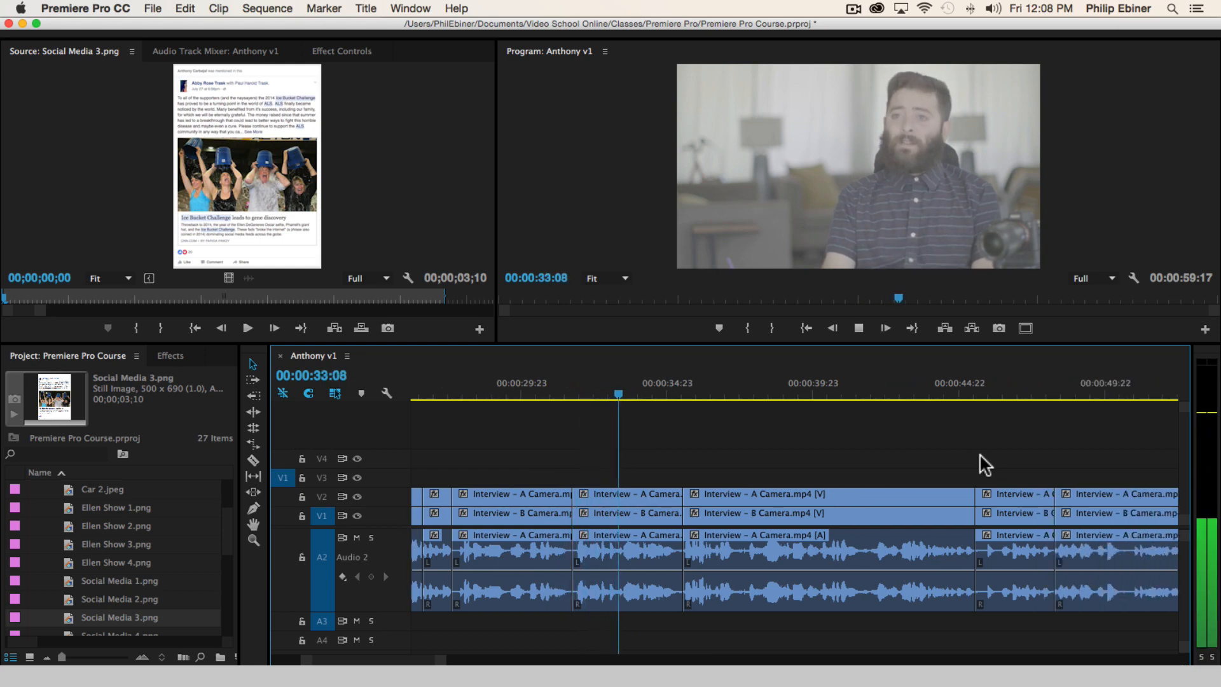
{"action": "key", "text": "space"}
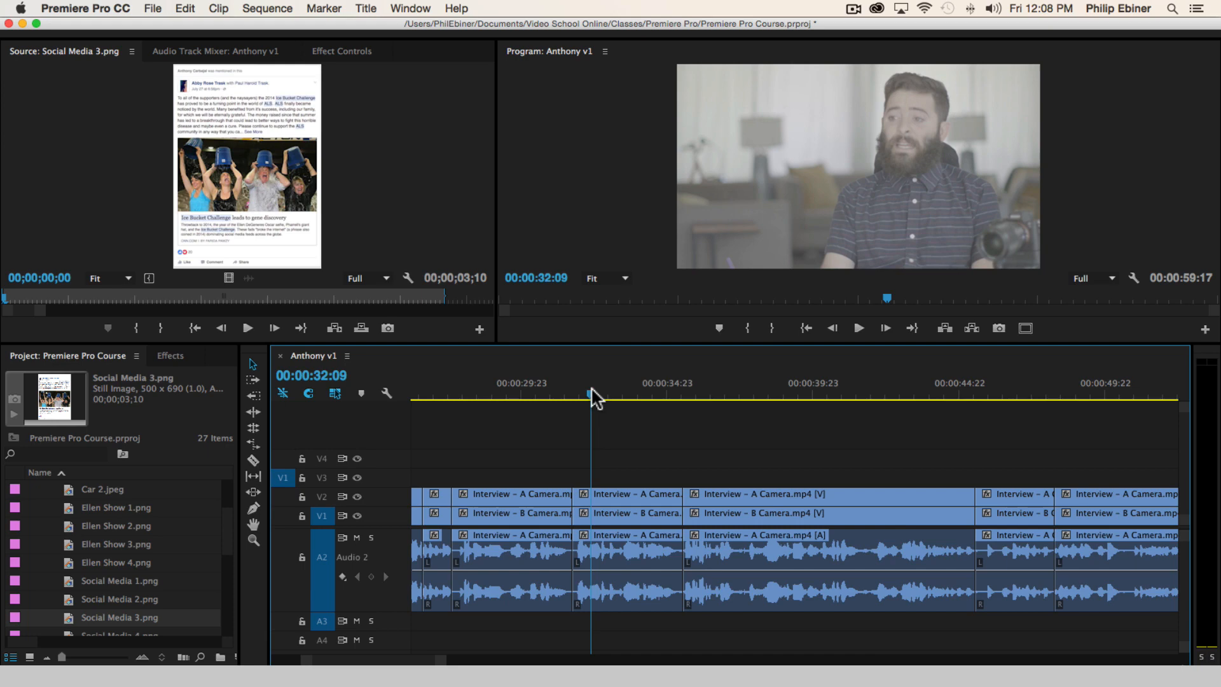
{"action": "key", "text": "="}
{"action": "key", "text": "space"}
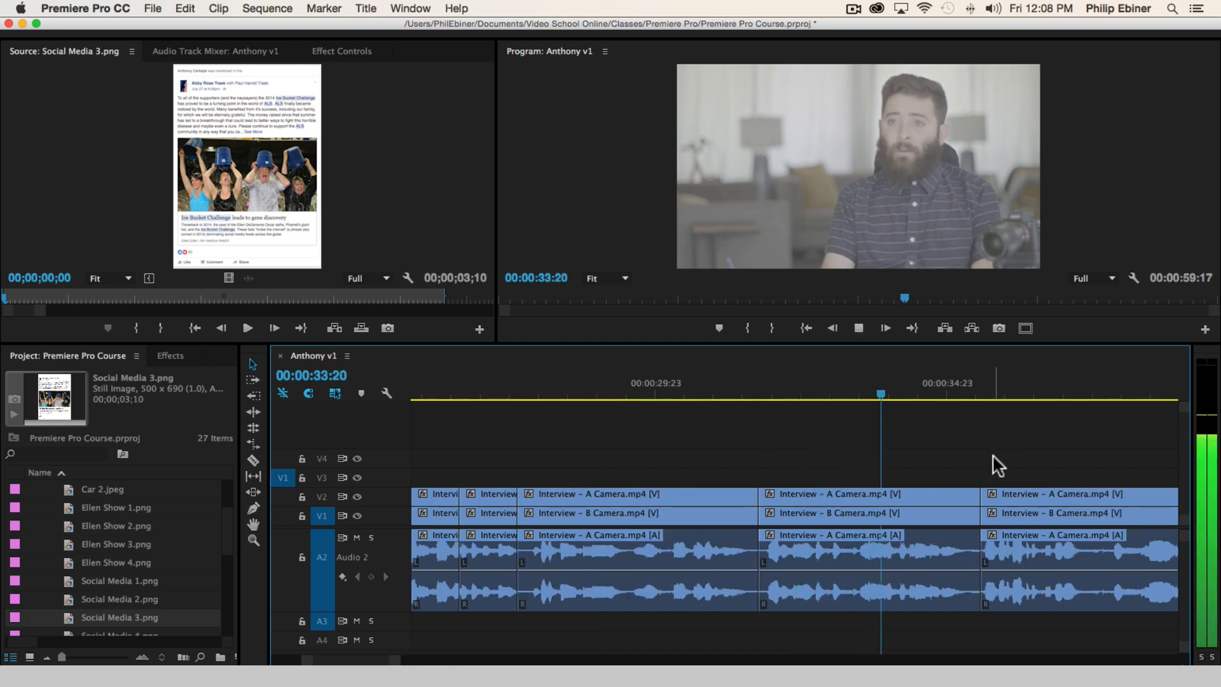
{"action": "key", "text": "="}
{"action": "key", "text": "space"}
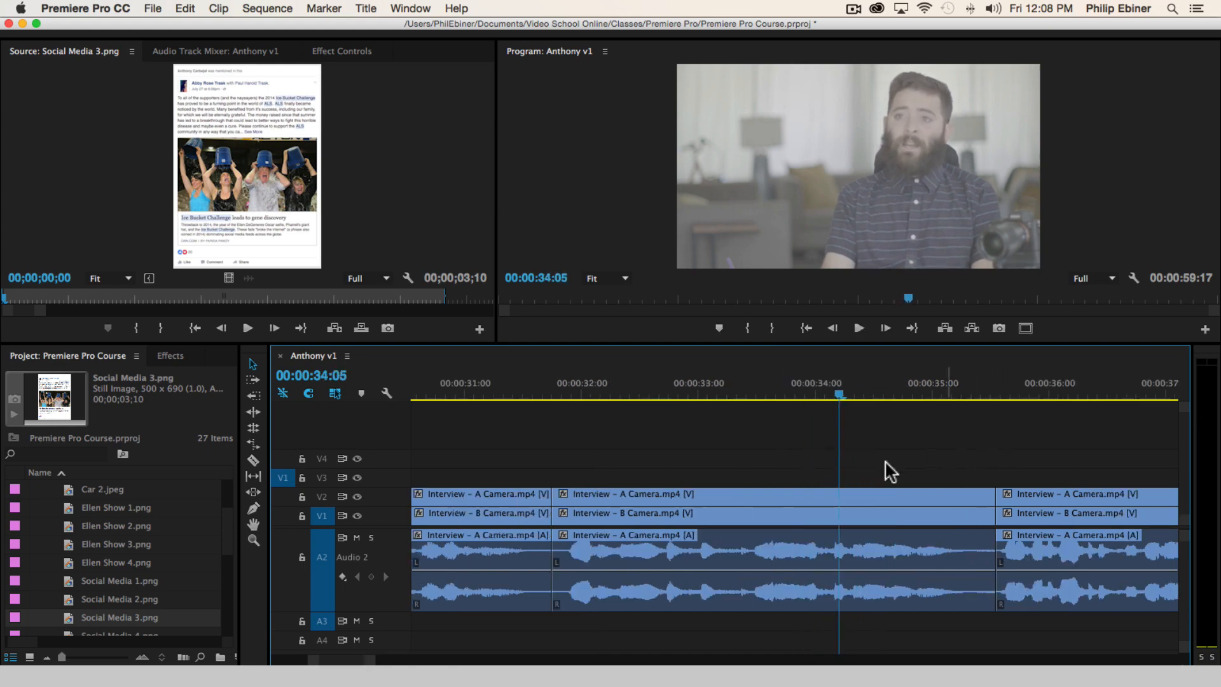
Try to split the interview clips at 00:00:33:08, replay across the cut, and undo the split
{"action": "left_click", "coordinate": [743, 393]}
{"action": "key", "text": "space"}
{"action": "key", "text": "space"}
{"action": "left_click", "coordinate": [742, 392]}
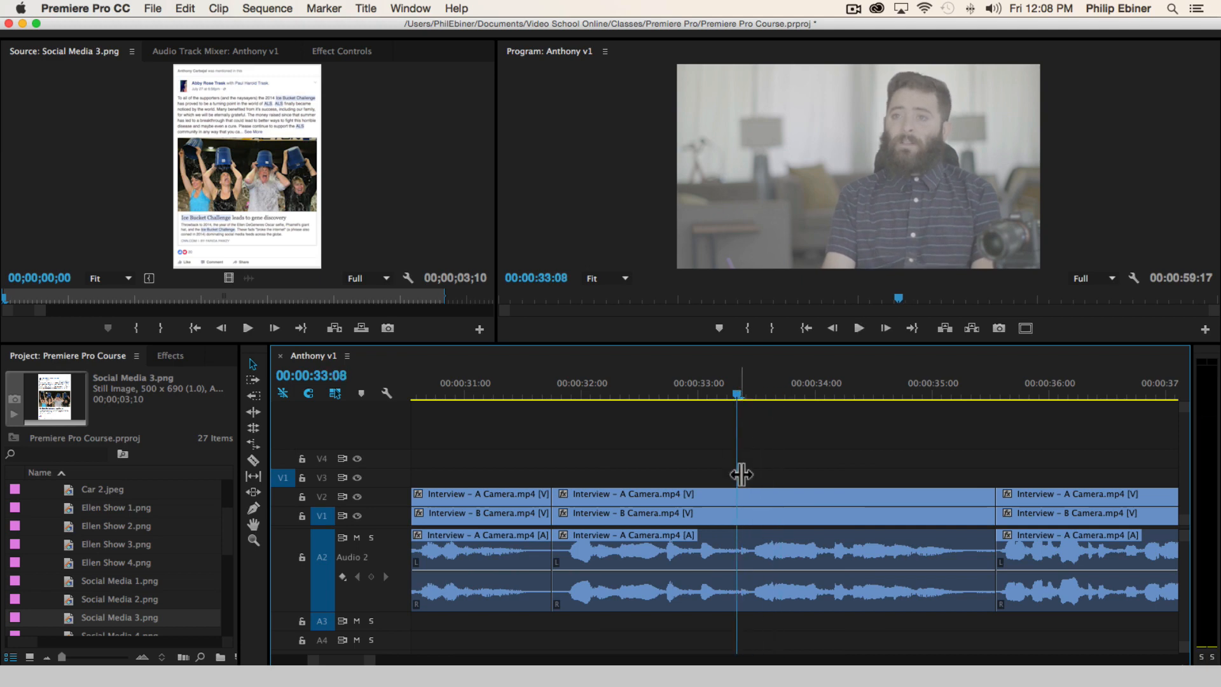
{"action": "key", "text": "c"}
{"action": "left_click", "coordinate": [742, 495]}
{"action": "key", "text": "space"}
{"action": "left_click", "coordinate": [668, 391]}
{"action": "key", "text": "space"}
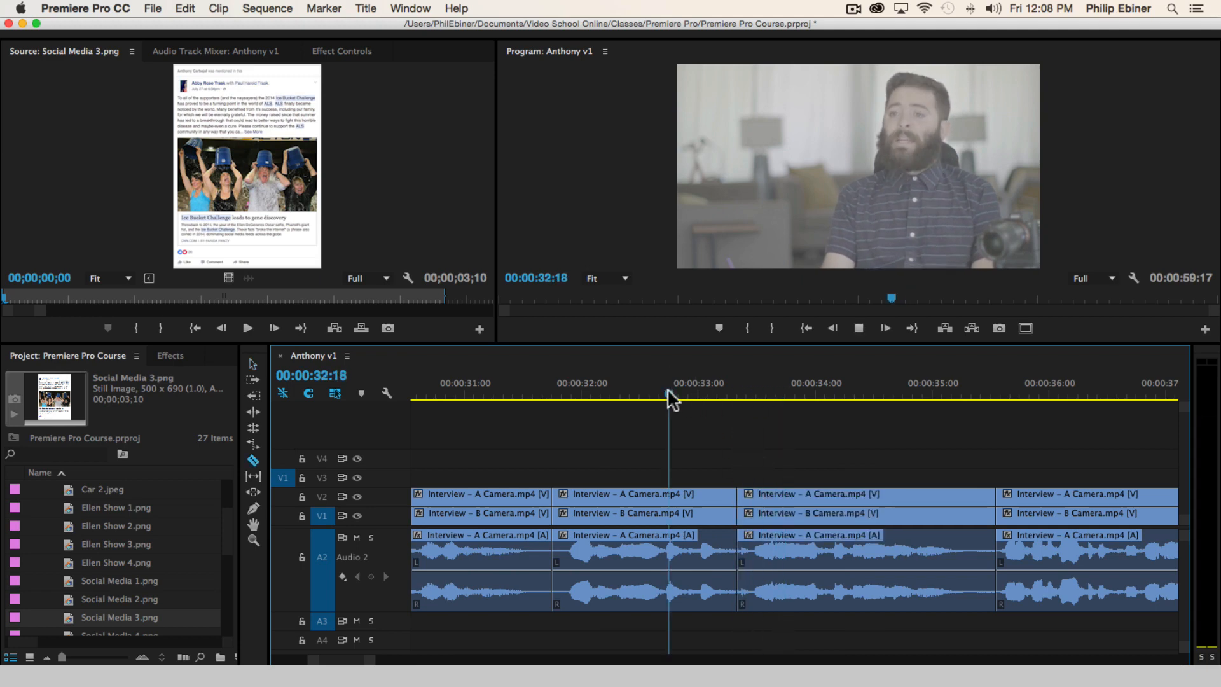
{"action": "key", "text": "space"}
{"action": "key", "text": "super+z"}
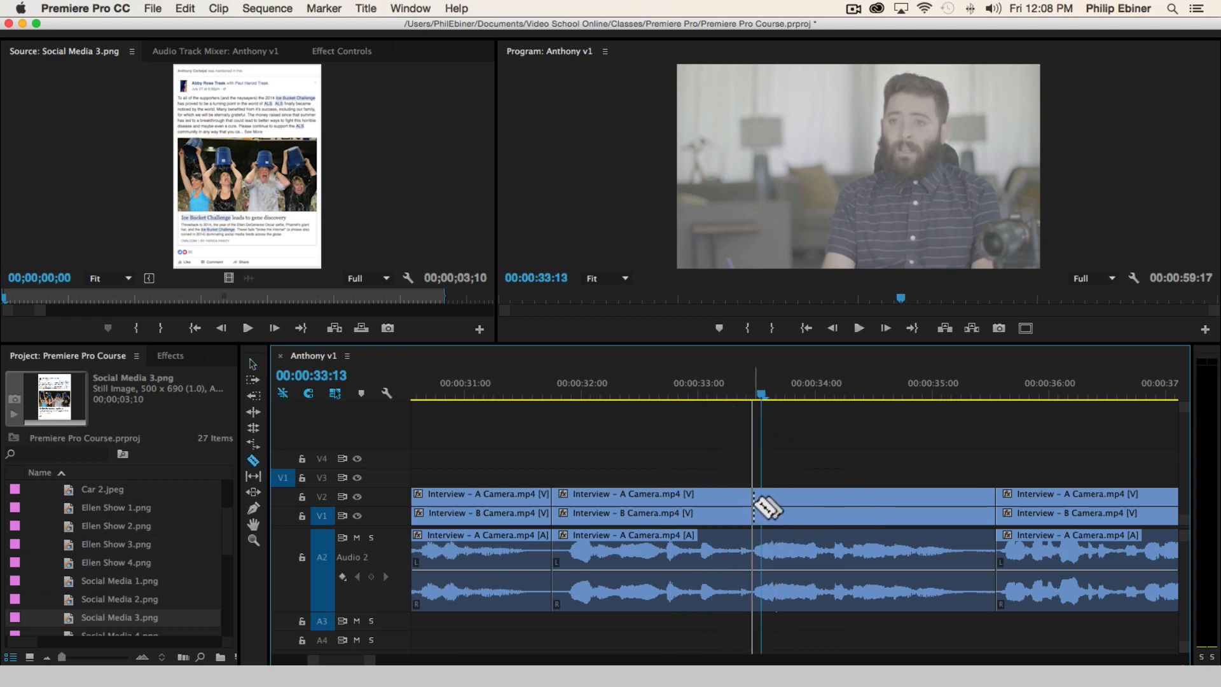
Split the interview clips at about 00:00:33:11, replay the part before it, and place the playhead at 00:00:32:22
{"action": "left_click", "coordinate": [754, 506]}
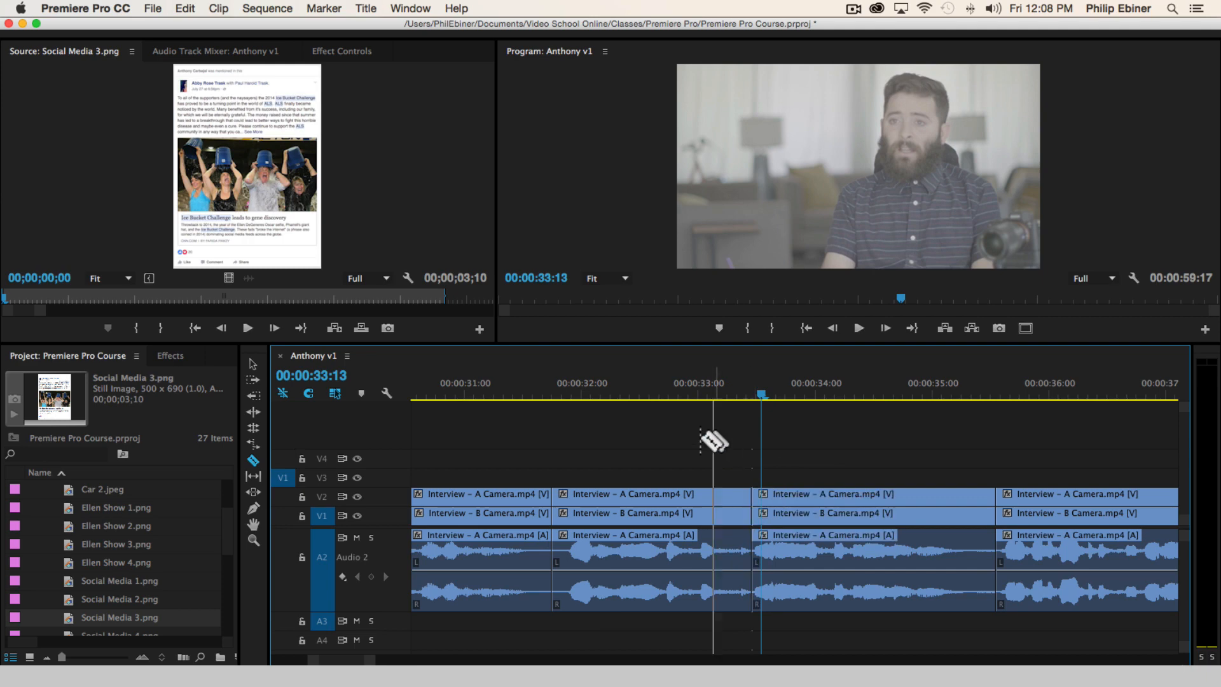
{"action": "left_click", "coordinate": [591, 384]}
{"action": "key", "text": "space"}
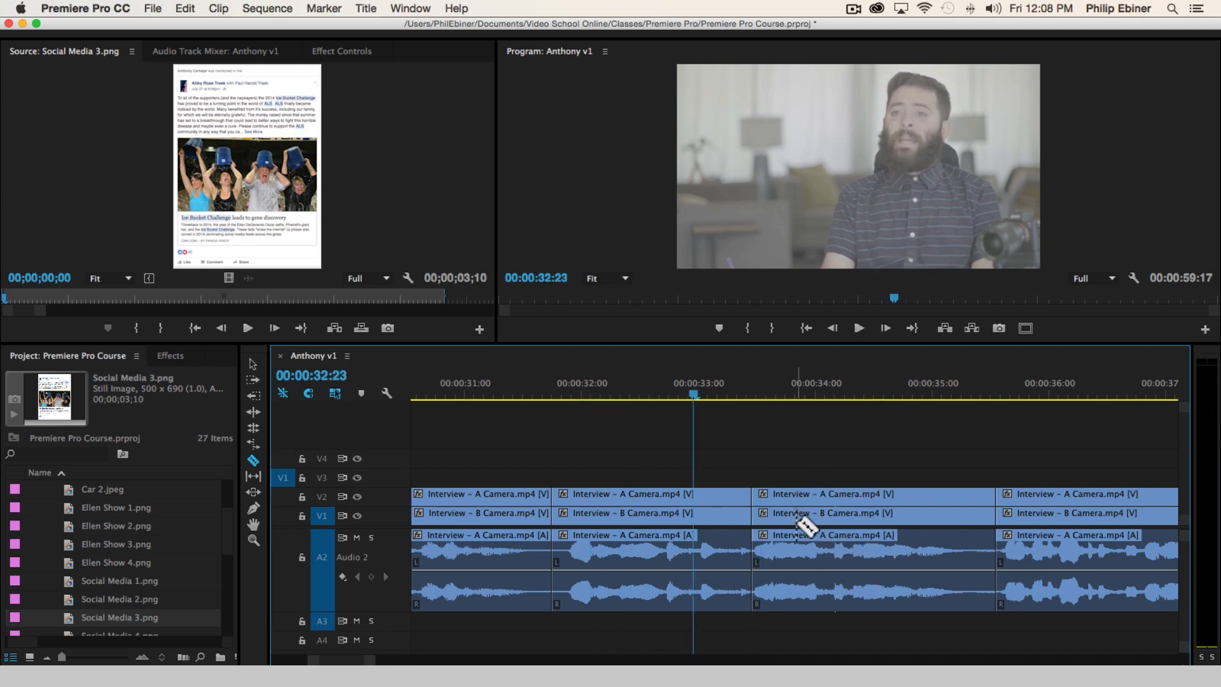
{"action": "key", "text": "Left"}
Move all clips after the cut back to 00:00:32:22, overwriting the preceding segment's end, and replay the join to 00:00:34:13
{"action": "left_click_drag", "start_coordinate": [788, 519], "coordinate": [725, 518]}
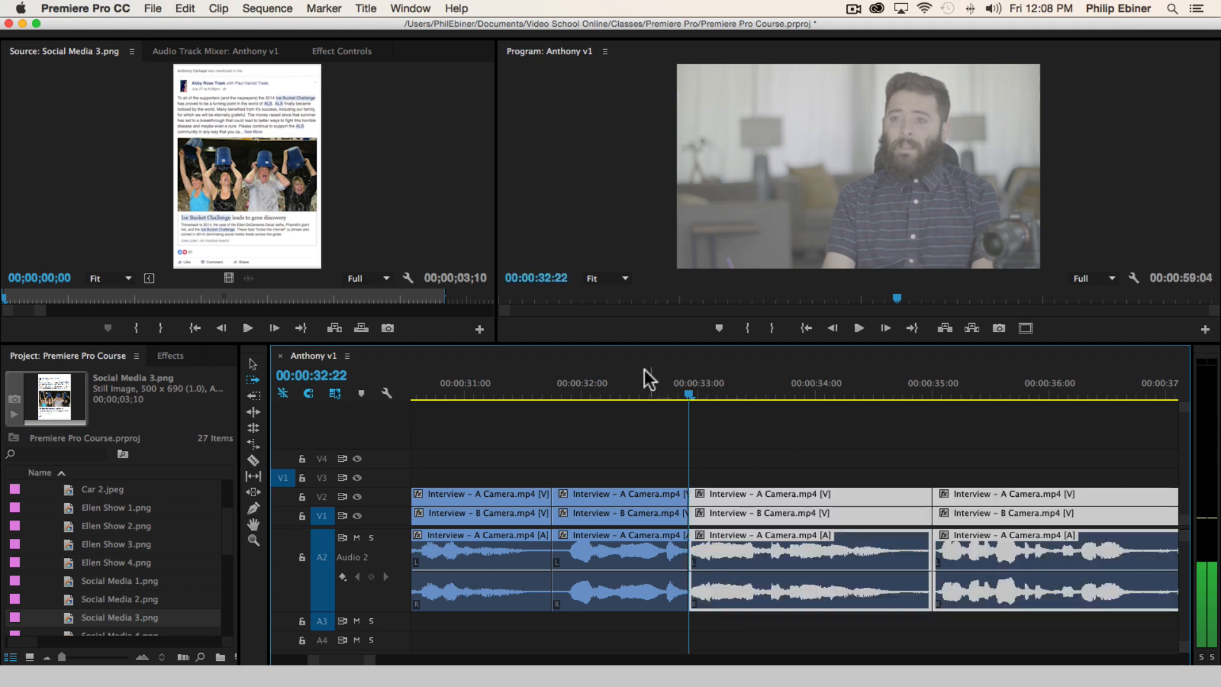
{"action": "left_click", "coordinate": [552, 380]}
{"action": "key", "text": "space"}
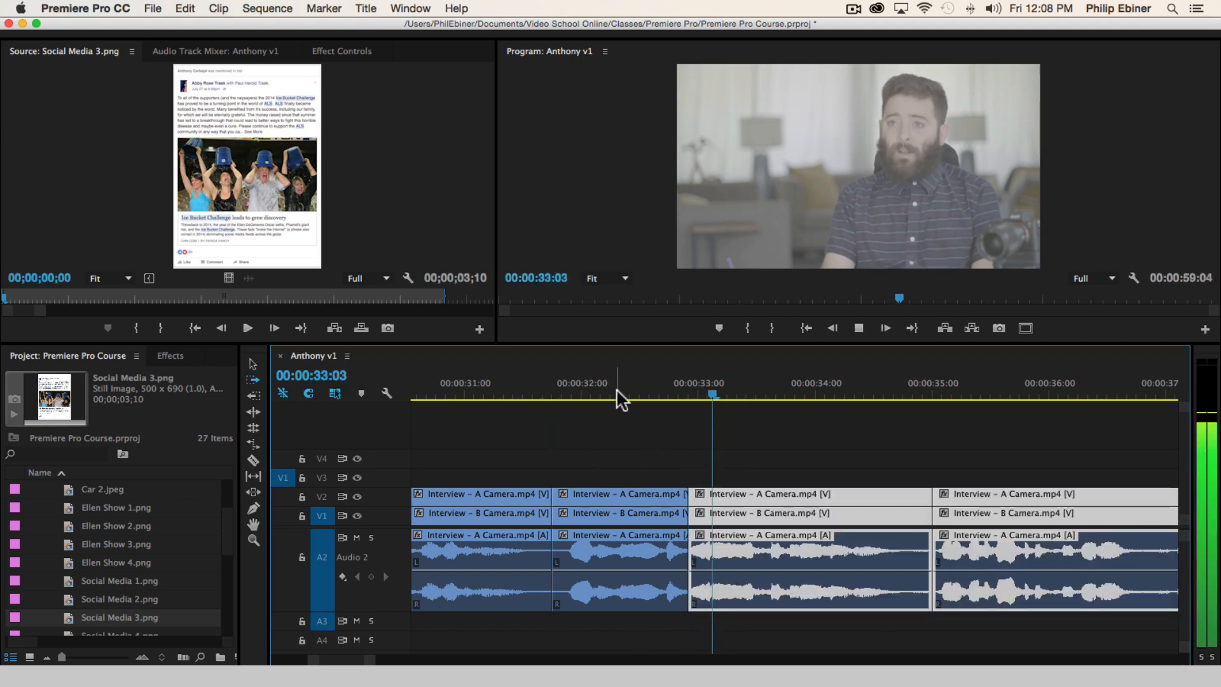
{"action": "left_click", "coordinate": [913, 440]}
{"action": "key", "text": "space"}
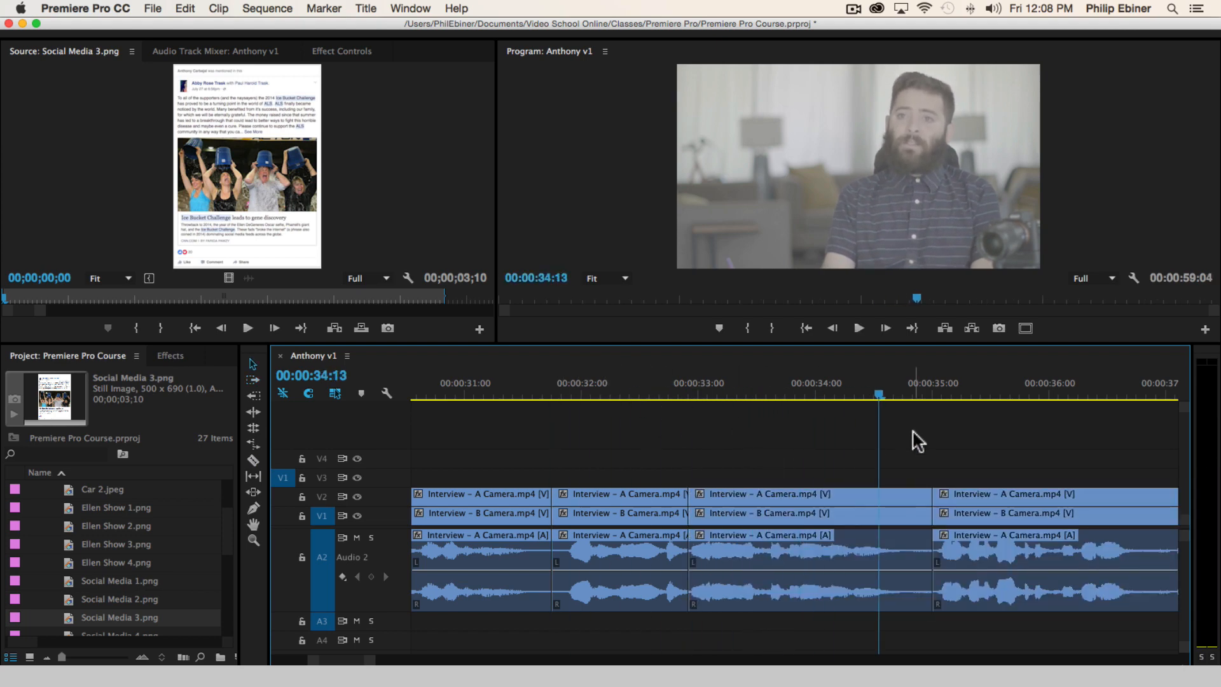
Play the rest of the sequence to its end, and place the playhead at 00:01:00:00 to compare its length with one minute
{"action": "key", "text": "minus"}
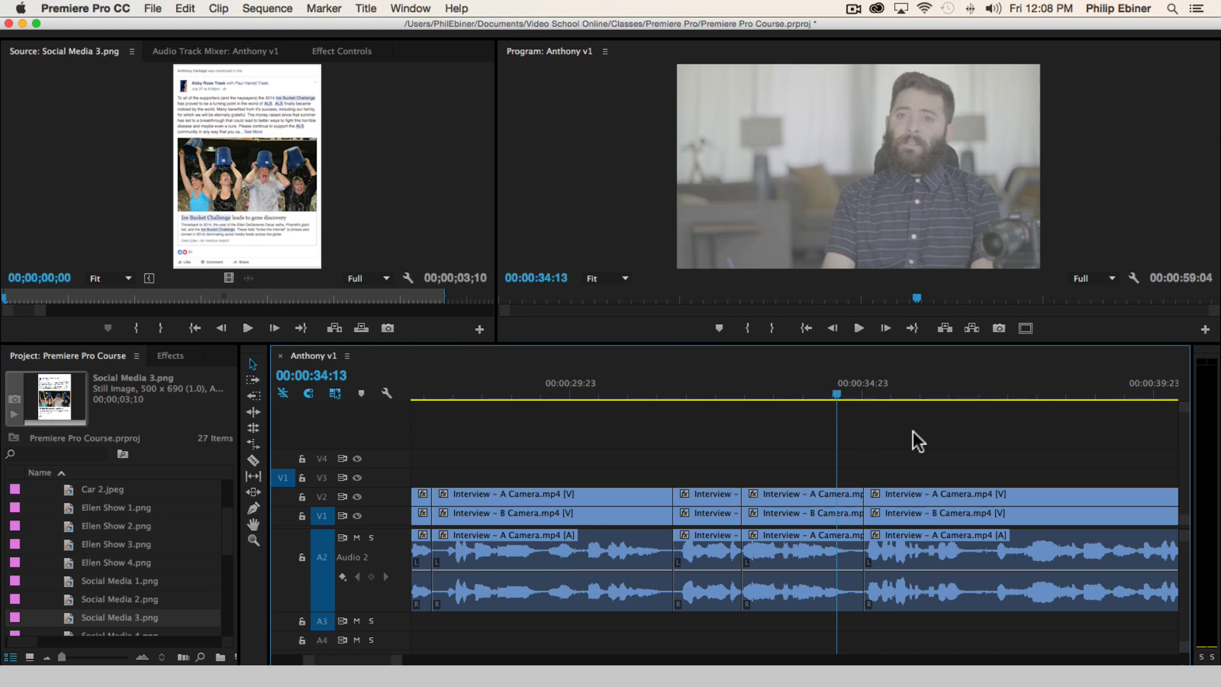
{"action": "key", "text": "space"}
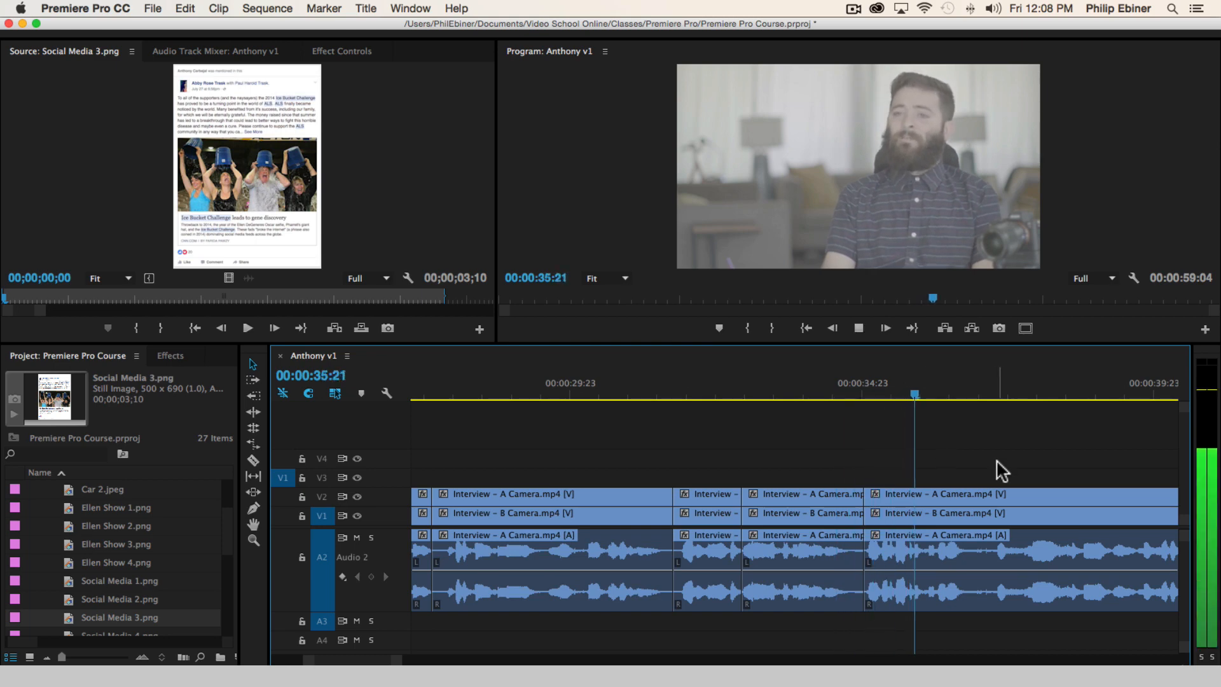
{"action": "key", "text": "minus"}
{"action": "key", "text": "minus"}
{"action": "scroll", "coordinate": [1050, 473], "scroll_direction": "right", "scroll_amount": 5}
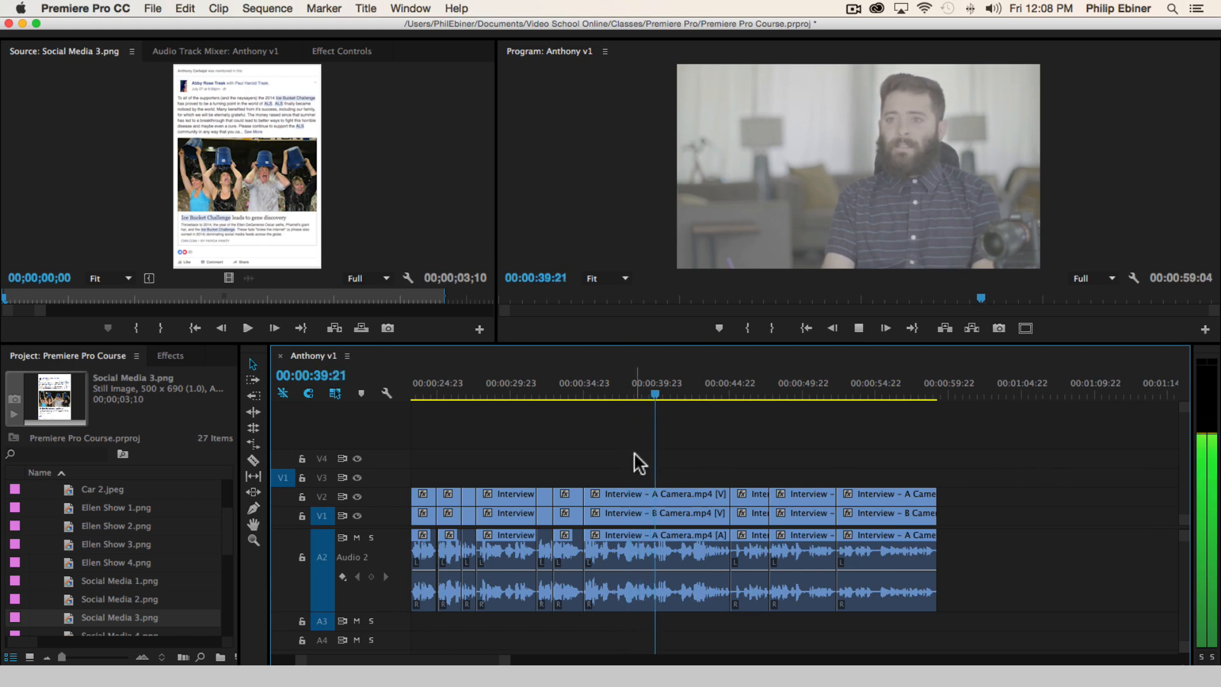
{"action": "key", "text": "equal"}
{"action": "scroll", "coordinate": [1027, 483], "scroll_direction": "right", "scroll_amount": 6}
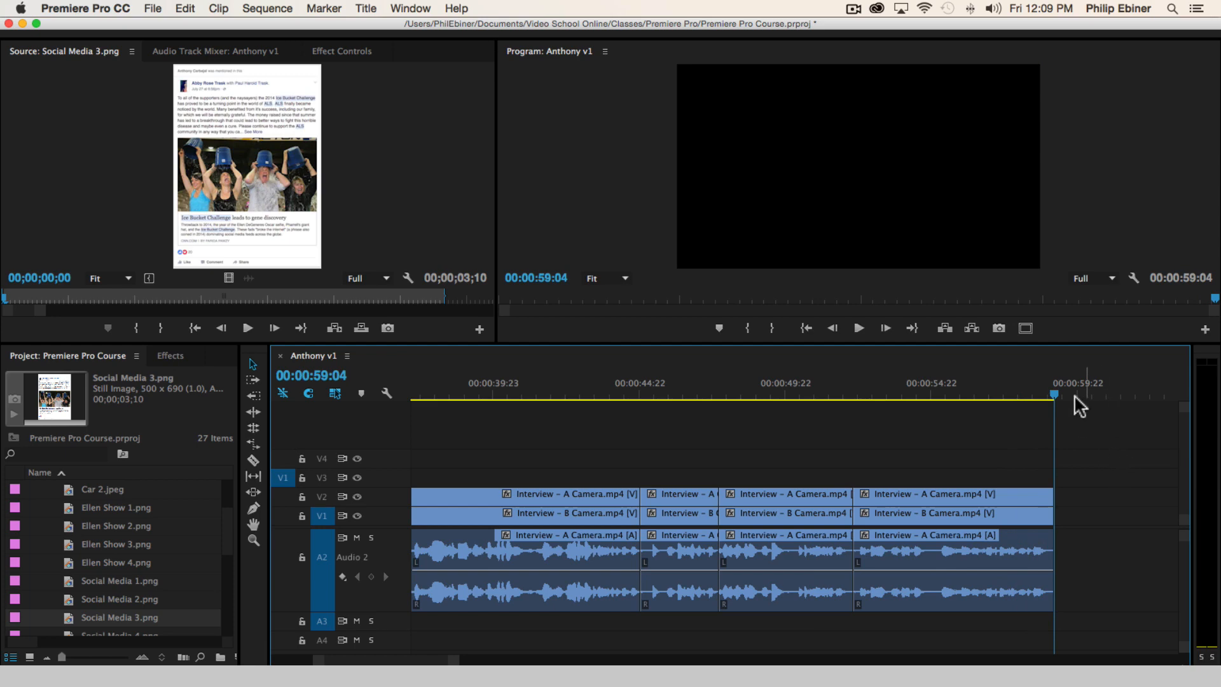
{"action": "left_click_drag", "start_coordinate": [1055, 392], "coordinate": [1080, 394]}
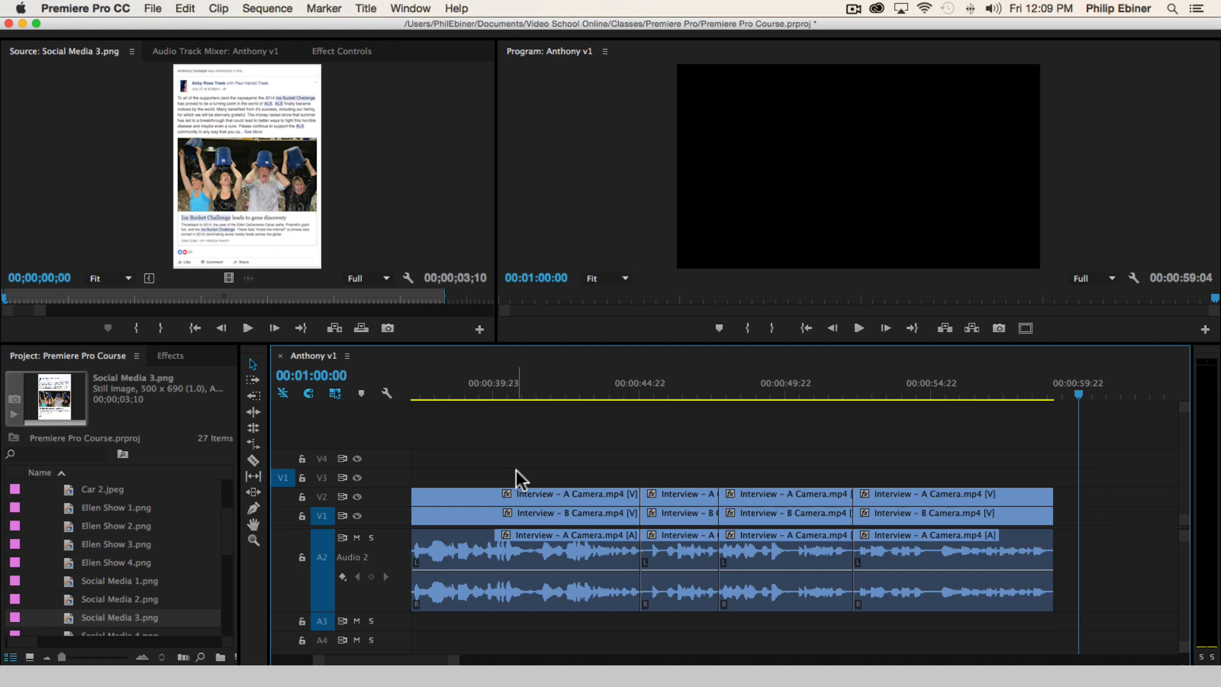
{"action": "key", "text": "minus"}
{"action": "key", "text": "minus"}
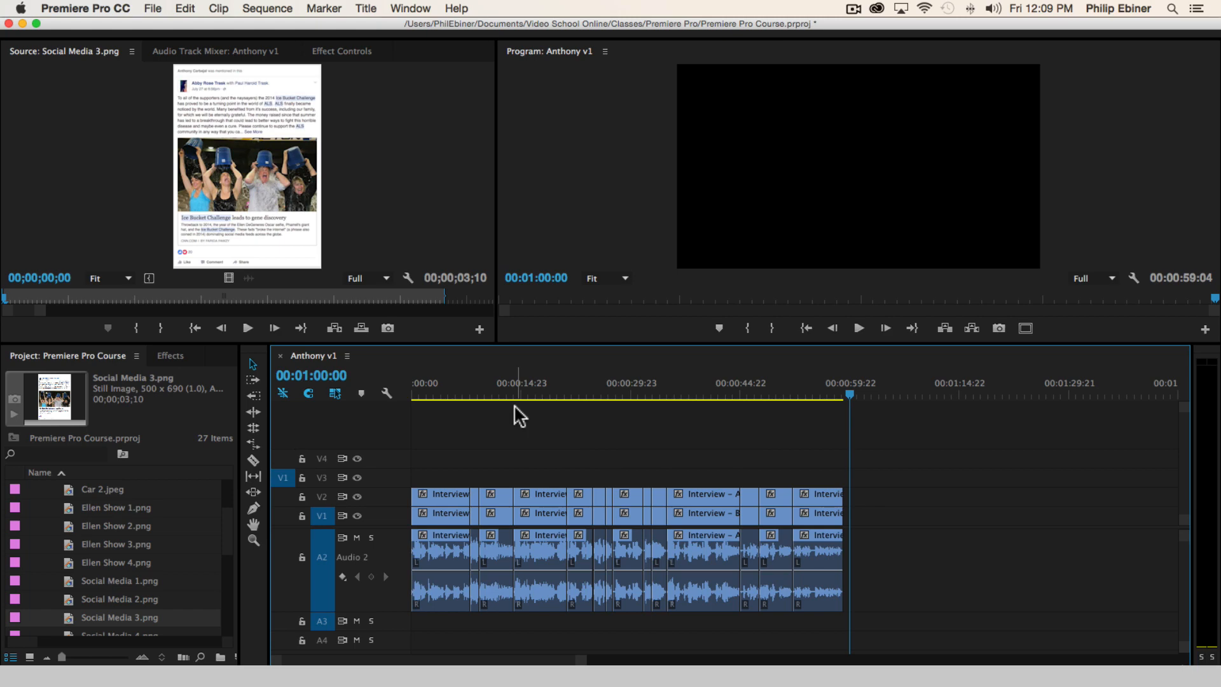
Return the playhead to the start of the sequence and collapse the Photos and broll bins
{"action": "key", "text": "Home"}
{"action": "scroll", "coordinate": [58, 518], "scroll_direction": "up", "scroll_amount": 5}
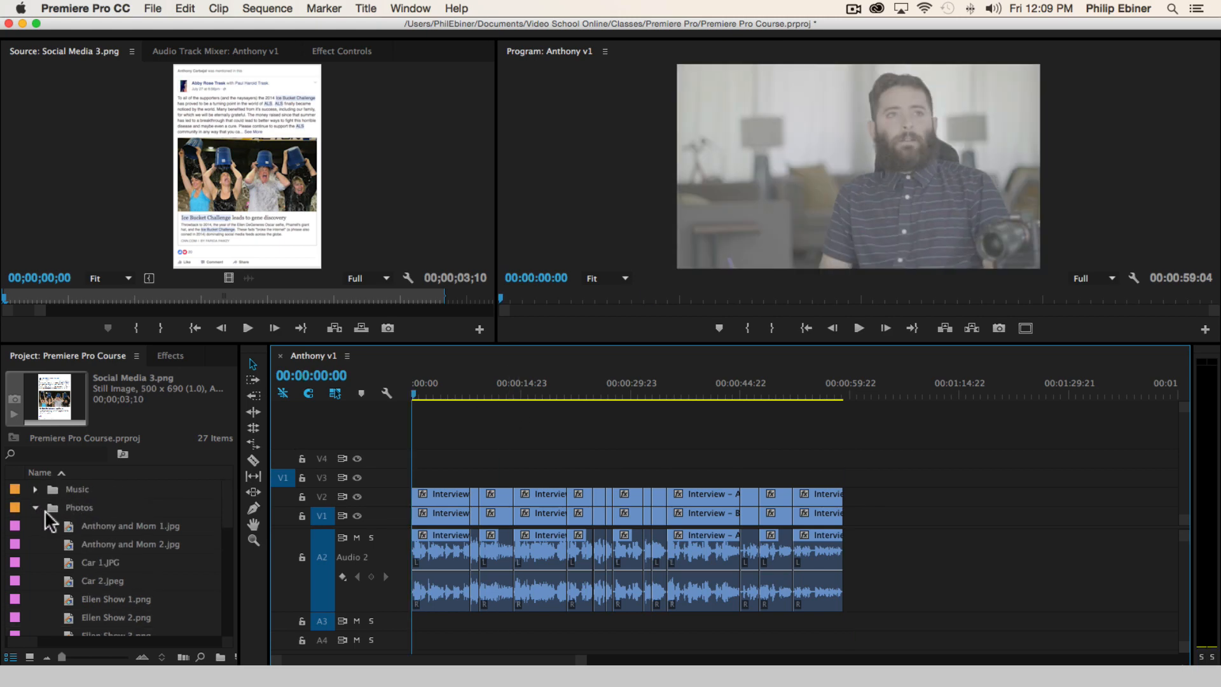
{"action": "left_click", "coordinate": [35, 507]}
{"action": "left_click", "coordinate": [51, 562]}
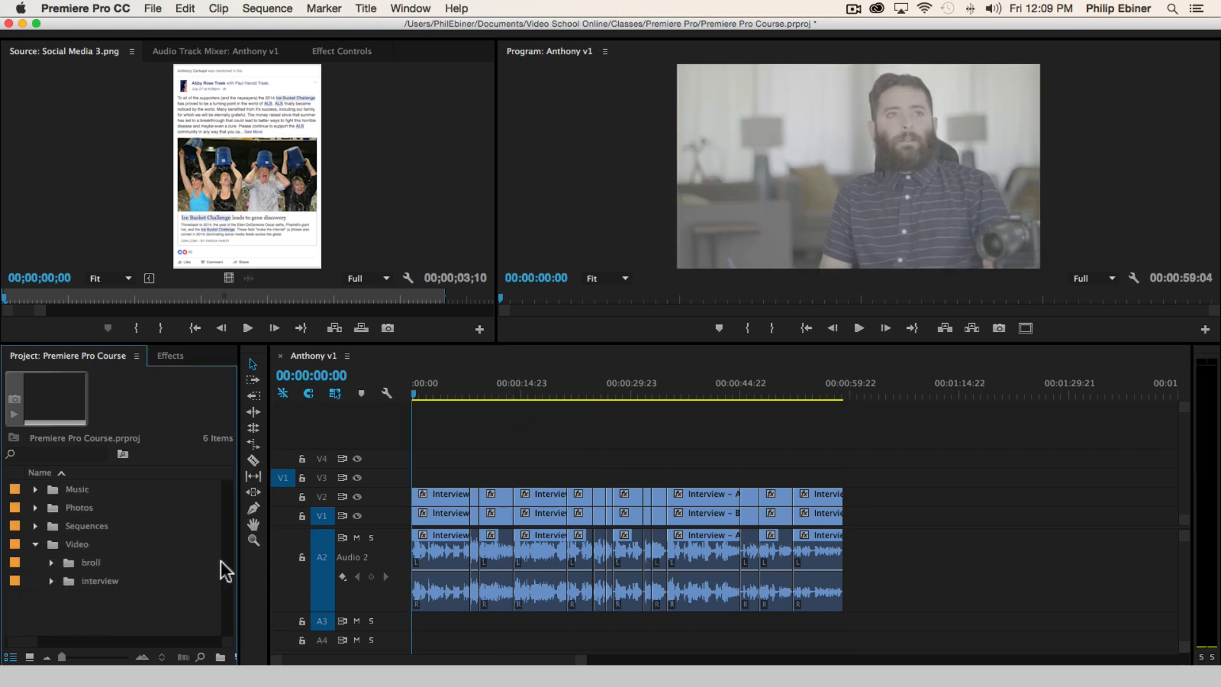